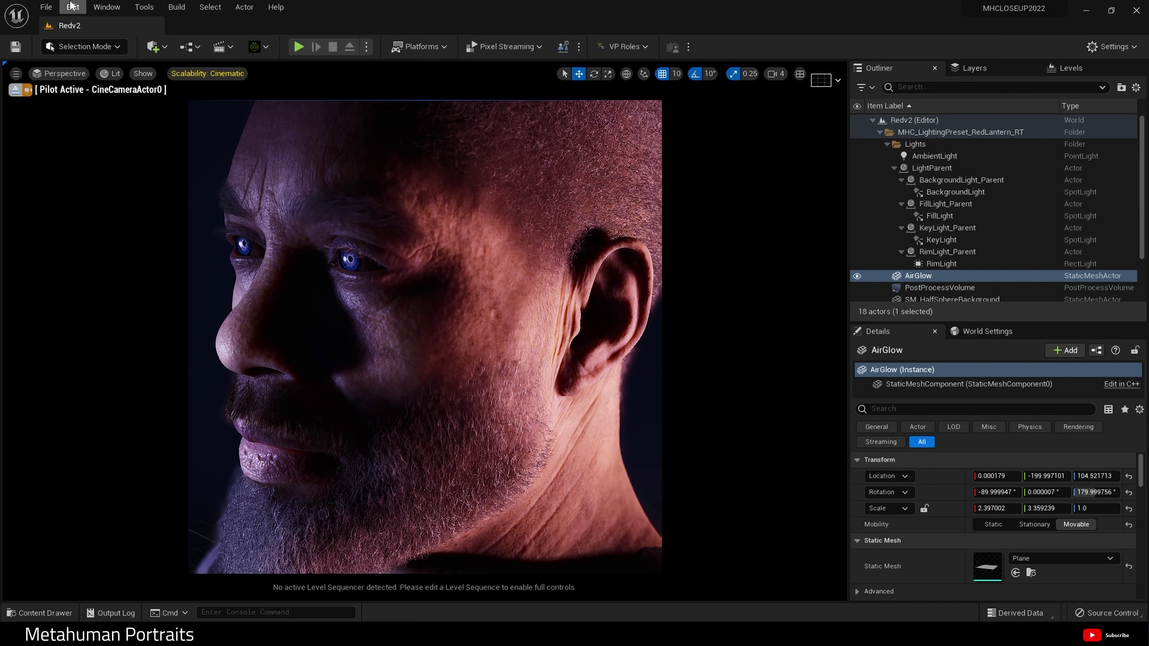
Save the level as Redv3 in the Maps folder and view it through CineCameraActor0
{"action": "left_click", "coordinate": [47, 6]}
{"action": "left_click", "coordinate": [92, 129]}
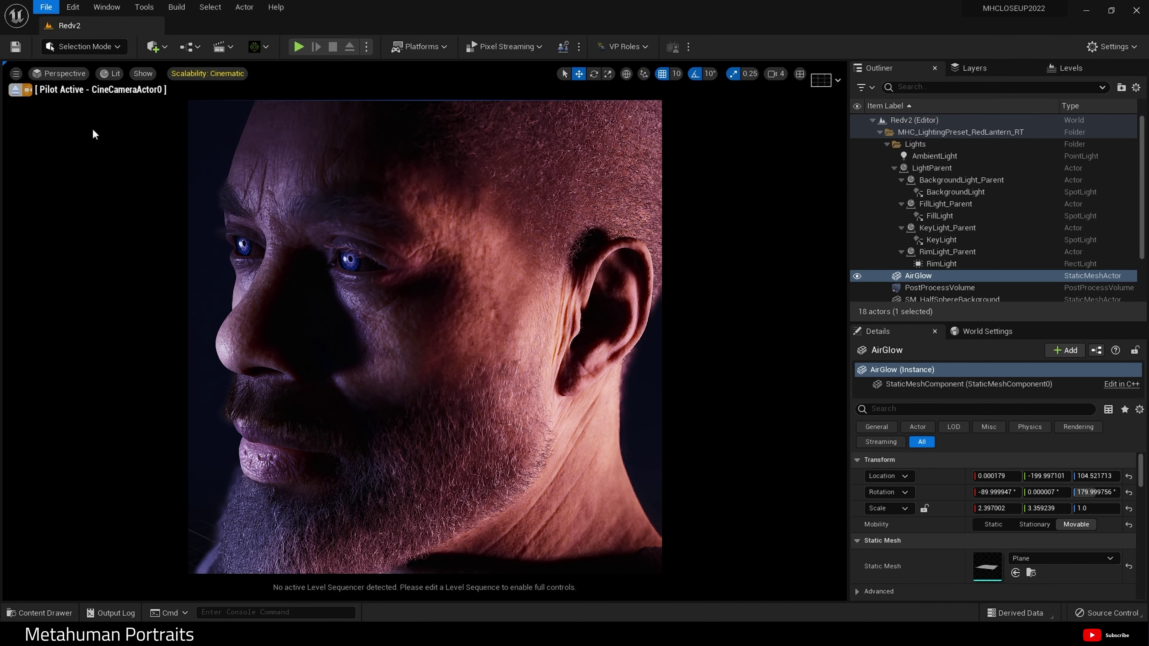
{"action": "left_click", "coordinate": [466, 498]}
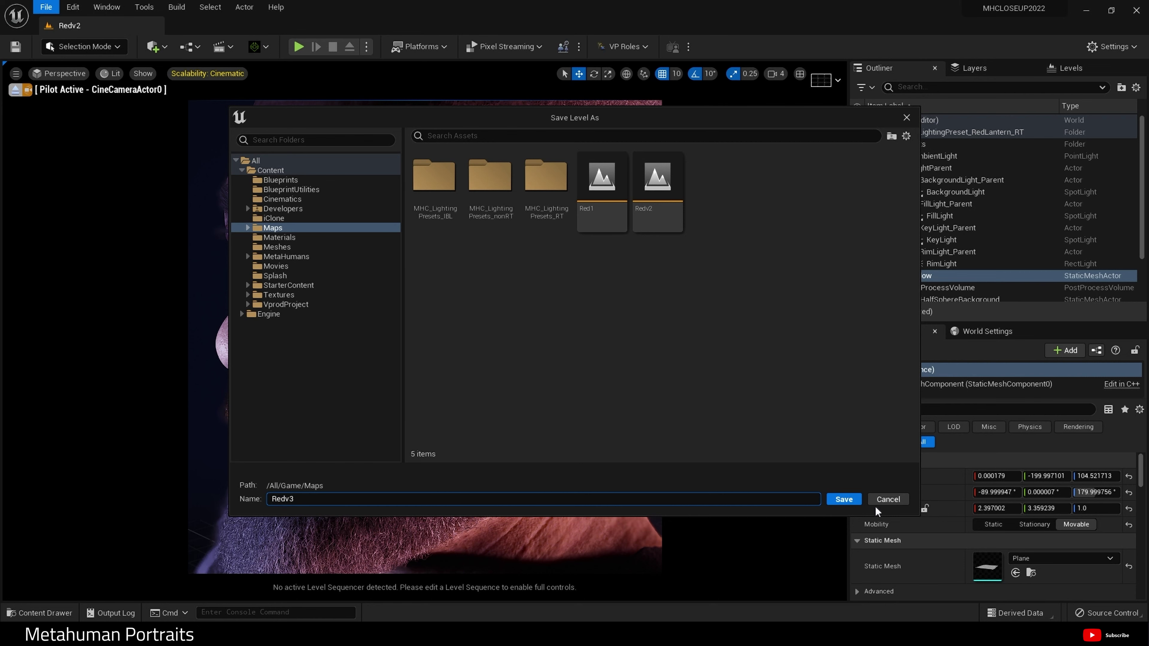
{"action": "left_click", "coordinate": [856, 499]}
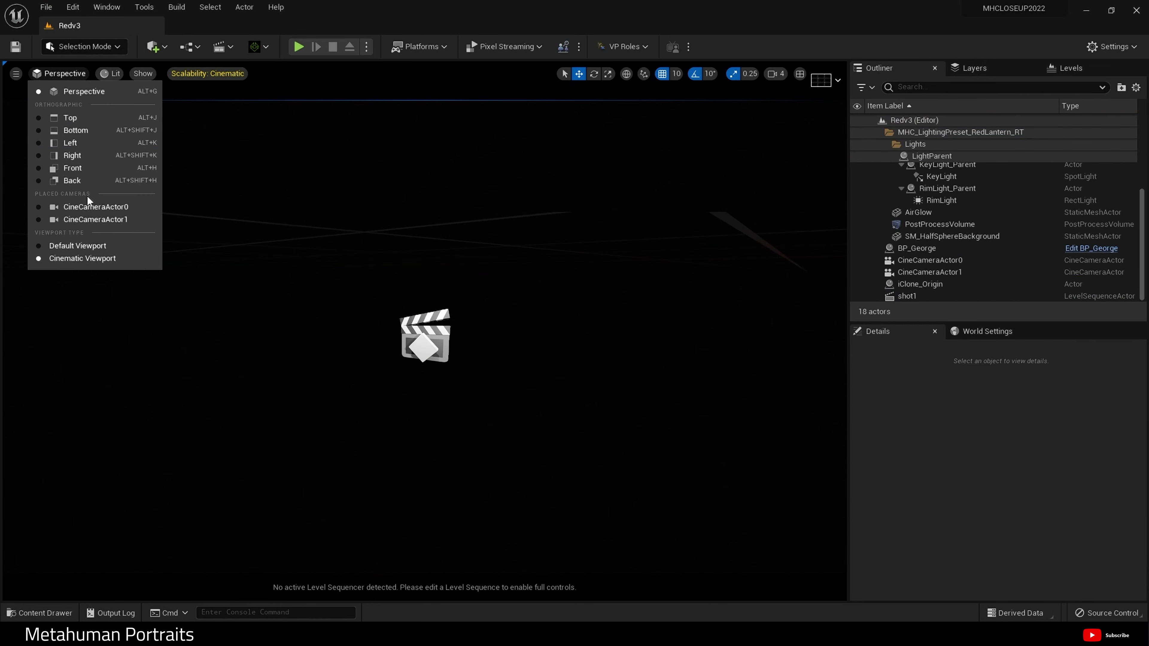
{"action": "left_click", "coordinate": [90, 211]}
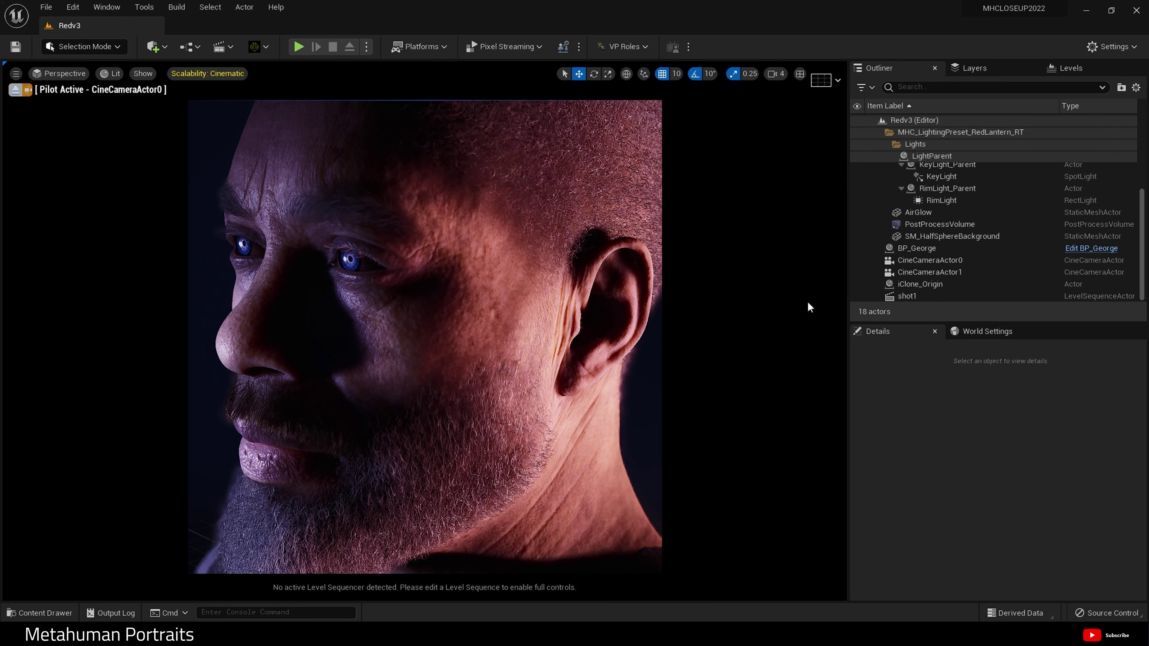
Hide the LightParent actor with all its child lights, and hide the PostProcessVolume
{"action": "scroll", "coordinate": [1000, 246], "scroll_direction": "up", "scroll_amount": 2}
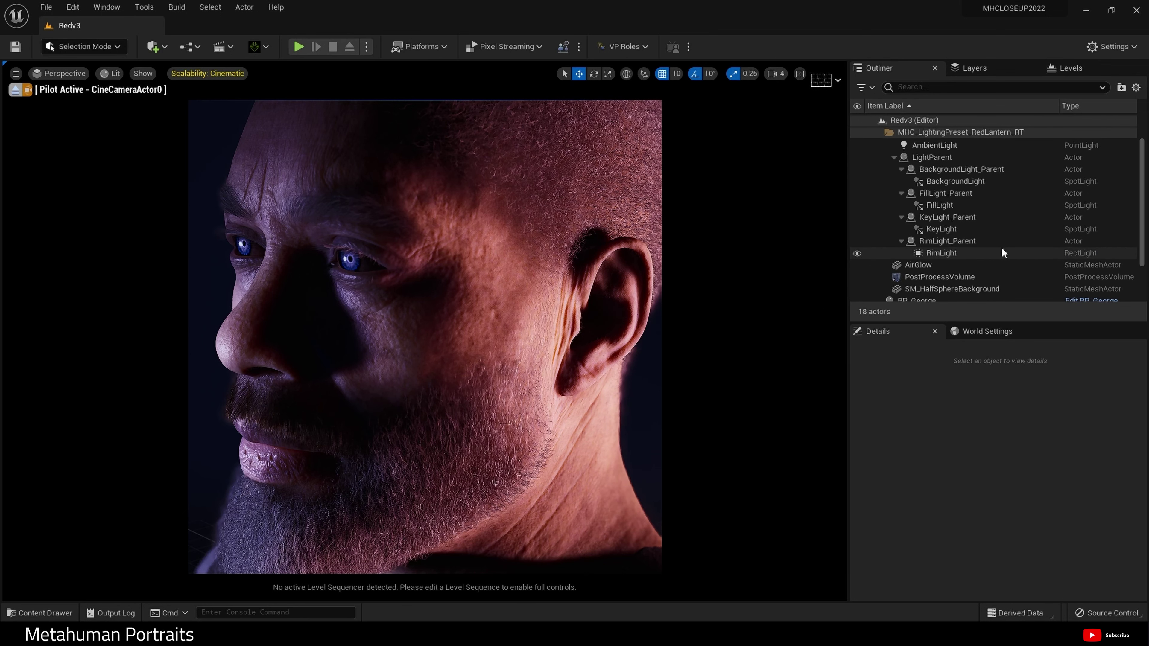
{"action": "scroll", "coordinate": [1003, 249], "scroll_direction": "up", "scroll_amount": 1}
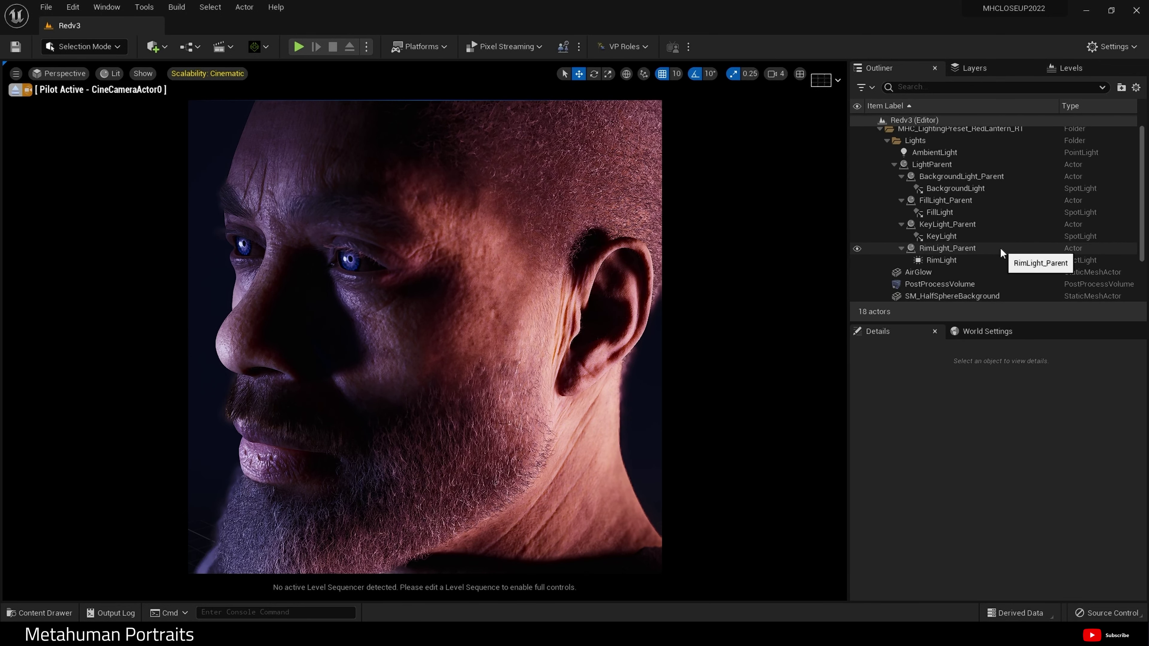
{"action": "scroll", "coordinate": [1000, 247], "scroll_direction": "up", "scroll_amount": 1}
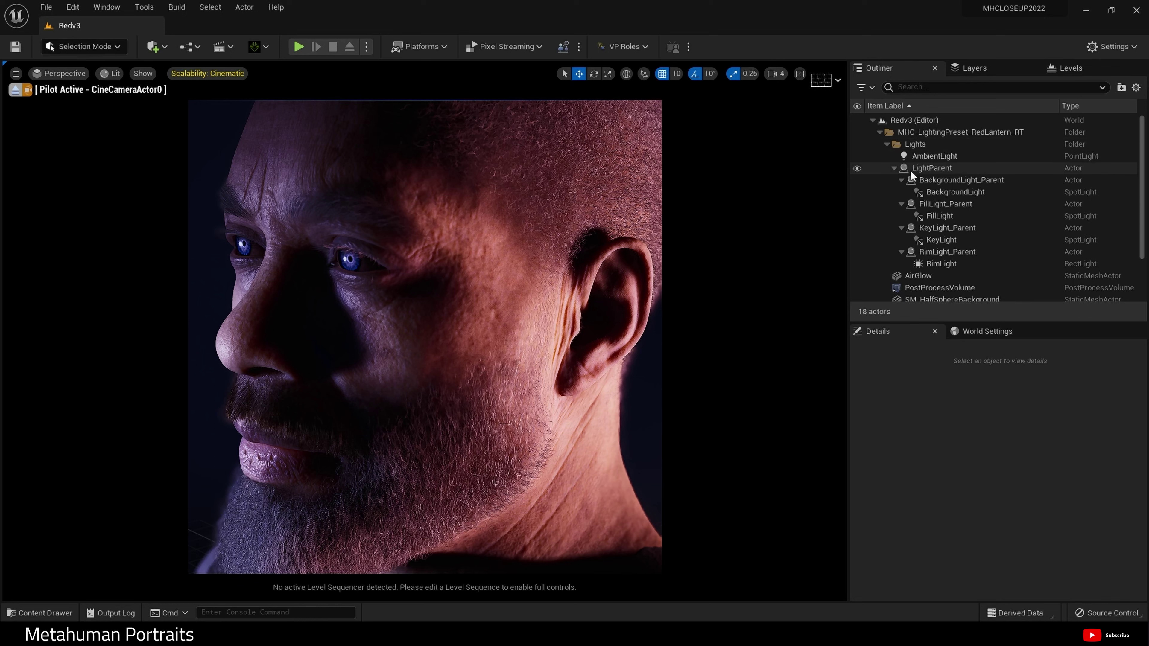
{"action": "left_click", "coordinate": [927, 168]}
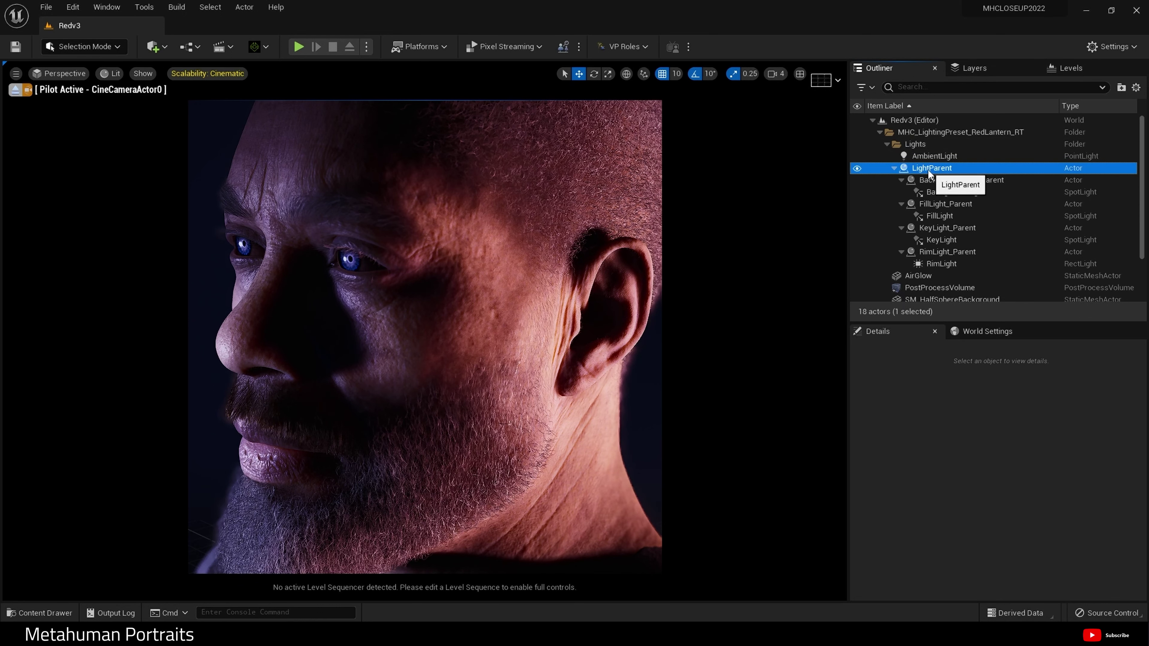
{"action": "left_click", "coordinate": [857, 168]}
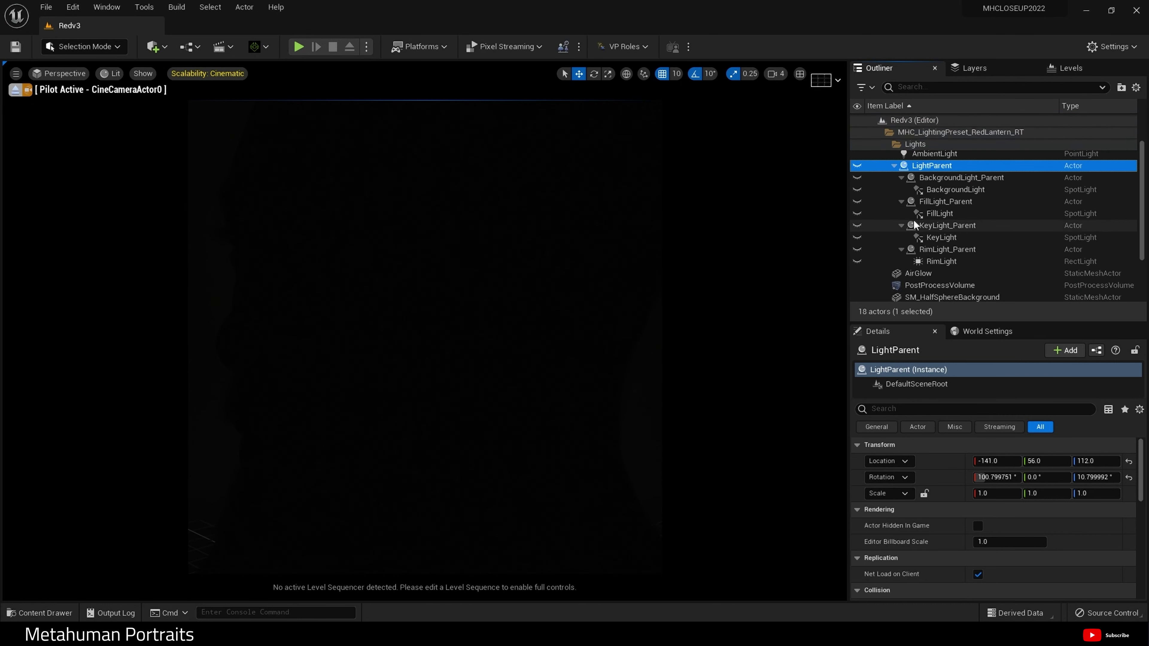
{"action": "scroll", "coordinate": [911, 235], "scroll_direction": "down", "scroll_amount": 1}
{"action": "left_click", "coordinate": [902, 266]}
{"action": "left_click", "coordinate": [857, 266]}
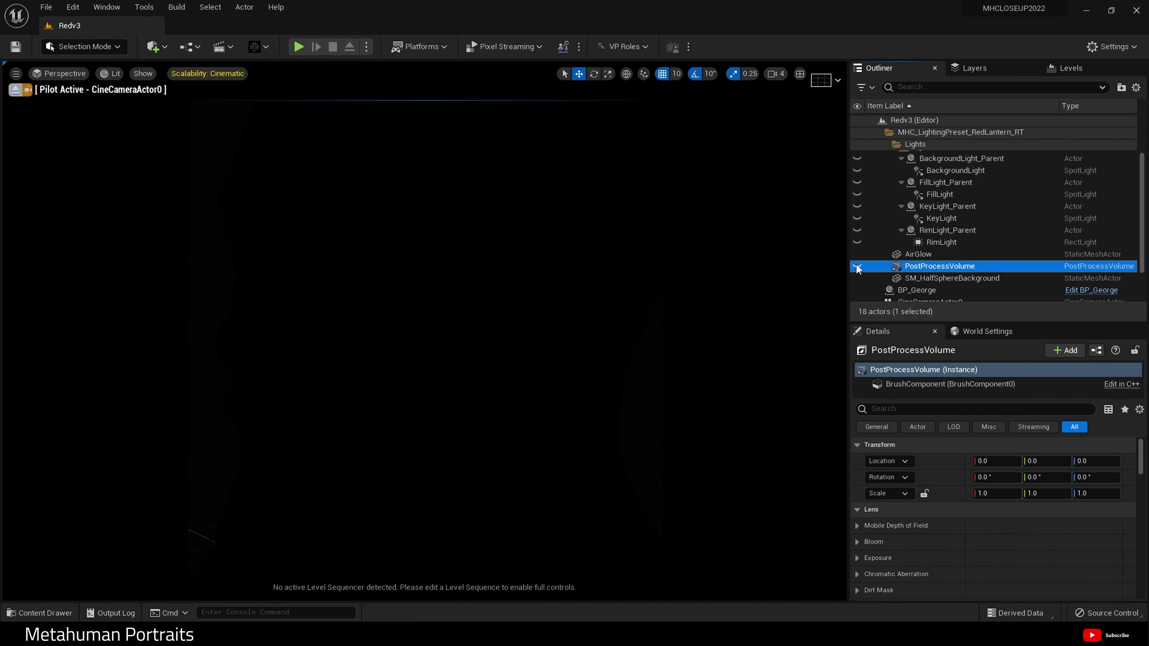
Try an intensity of 0 on the AmbientLight and set it back to 0.25
{"action": "scroll", "coordinate": [927, 204], "scroll_direction": "up", "scroll_amount": 1}
{"action": "left_click", "coordinate": [945, 156]}
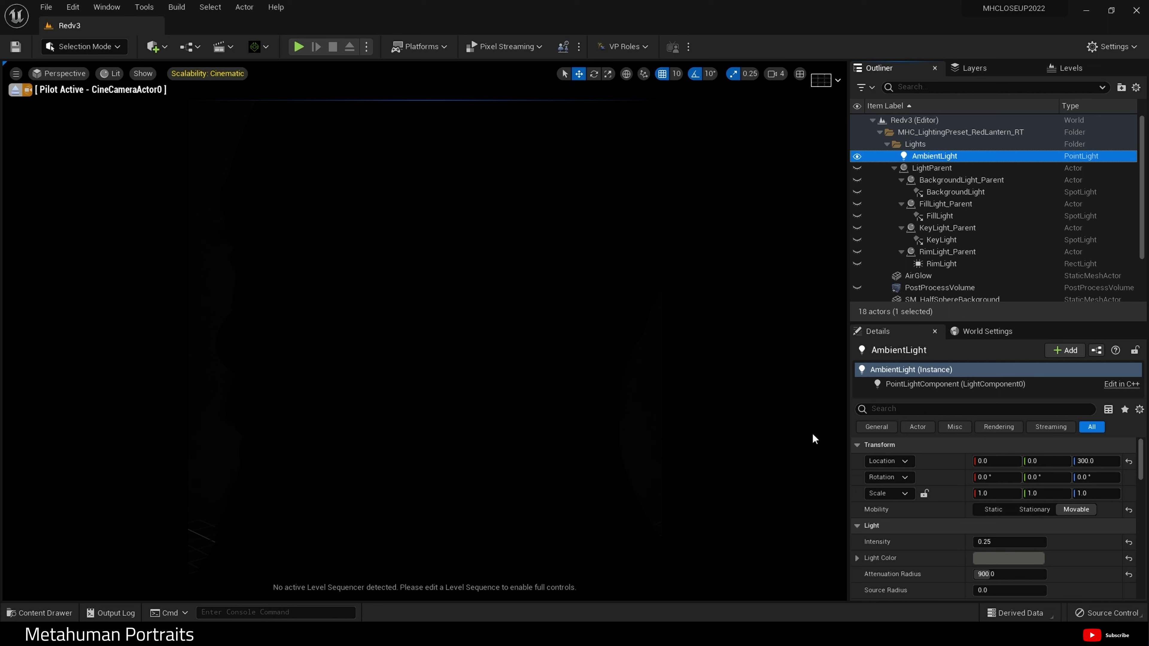
{"action": "scroll", "coordinate": [949, 479], "scroll_direction": "down", "scroll_amount": 1}
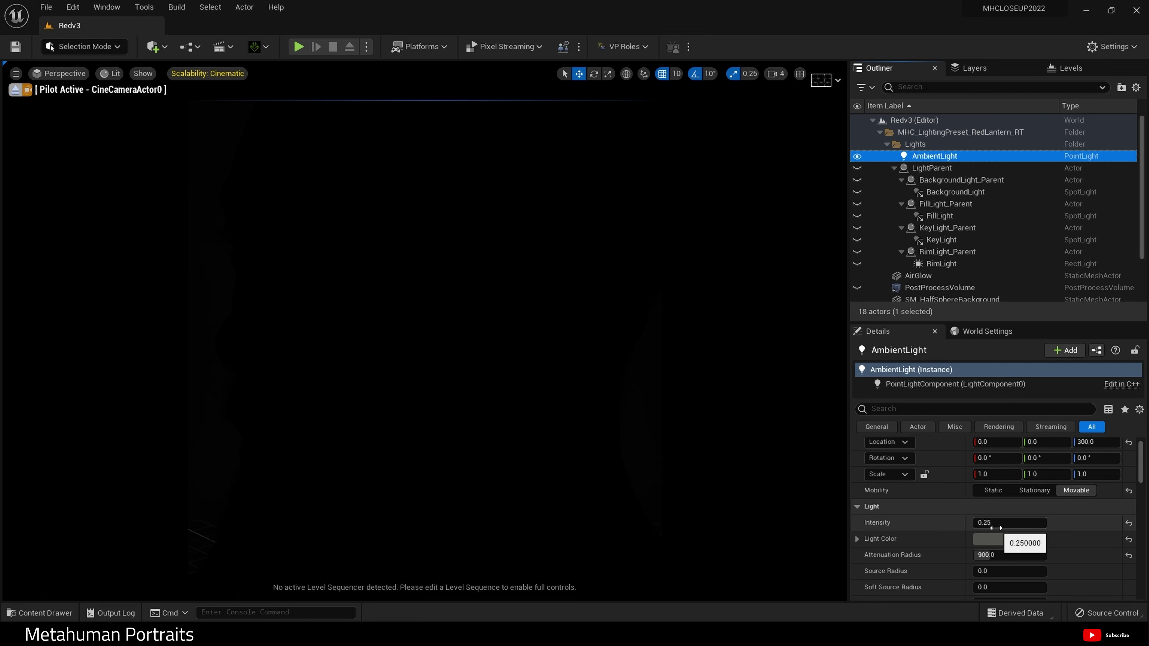
{"action": "scroll", "coordinate": [1002, 528], "scroll_direction": "down", "scroll_amount": 1}
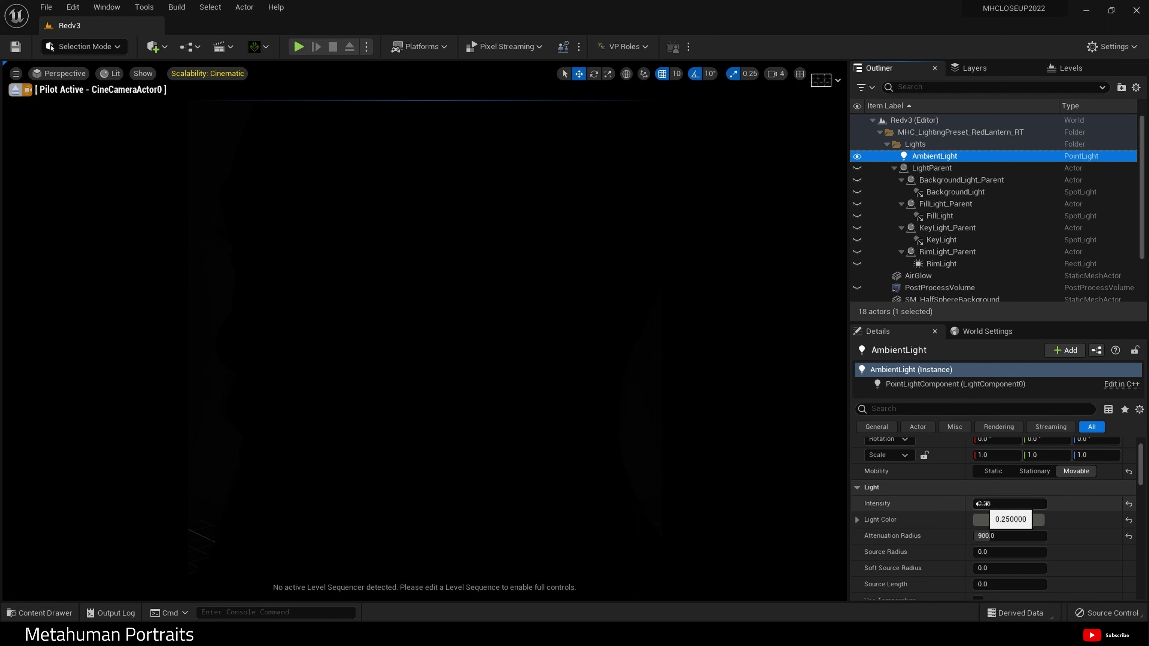
{"action": "left_click_drag", "start_coordinate": [983, 504], "coordinate": [991, 504]}
{"action": "left_click", "coordinate": [1002, 504]}
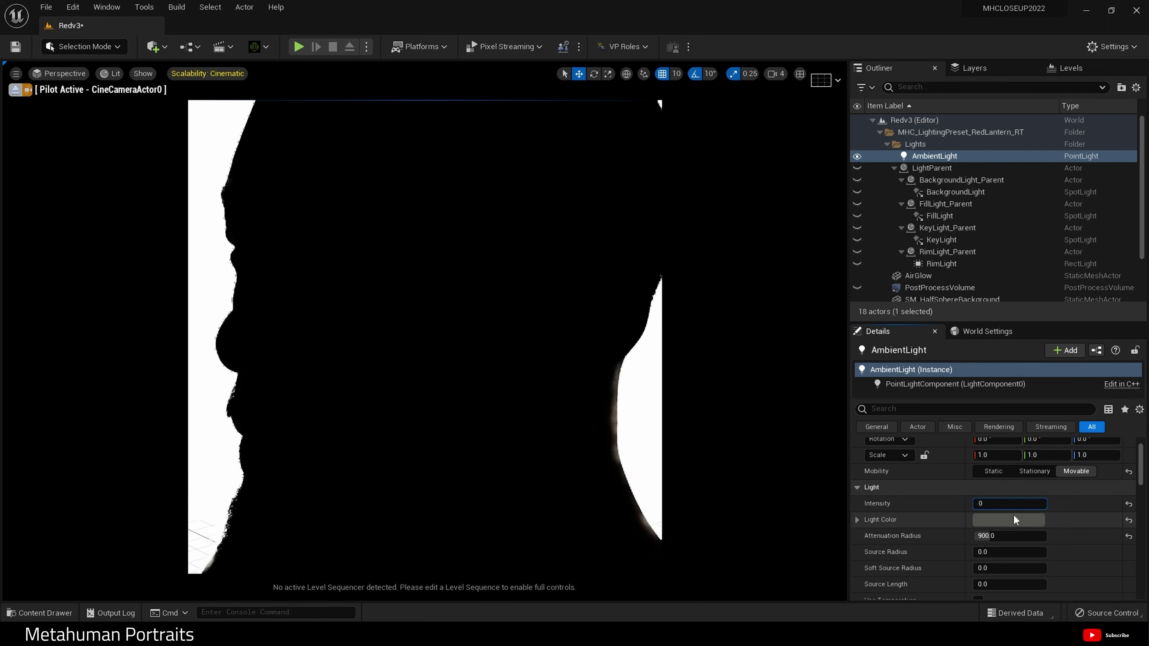
{"action": "type", "text": "0.25"}
{"action": "key", "text": "Return"}
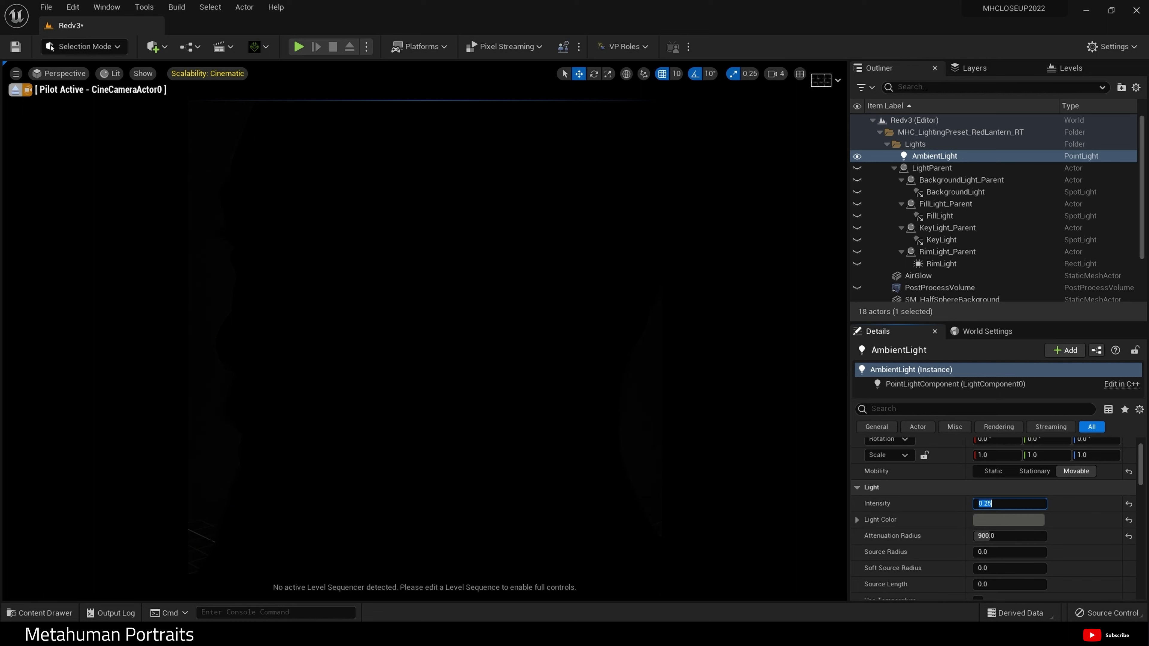
{"action": "key", "text": "Escape"}
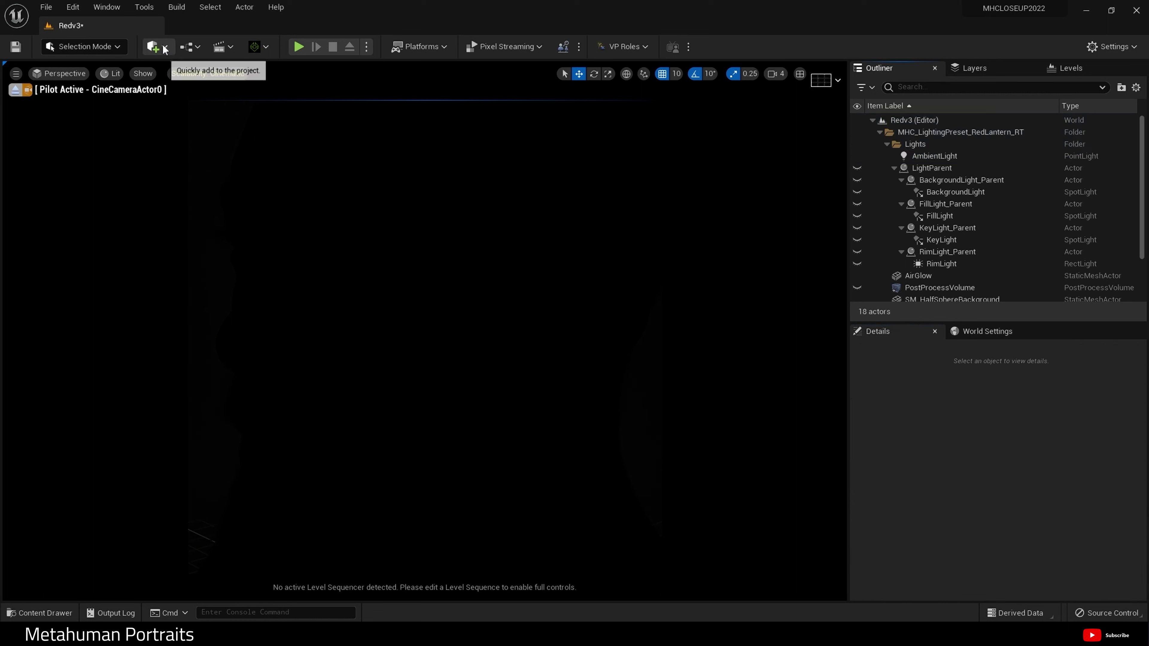
{"action": "left_click", "coordinate": [152, 46]}
{"action": "mouse_move", "coordinate": [217, 159]}
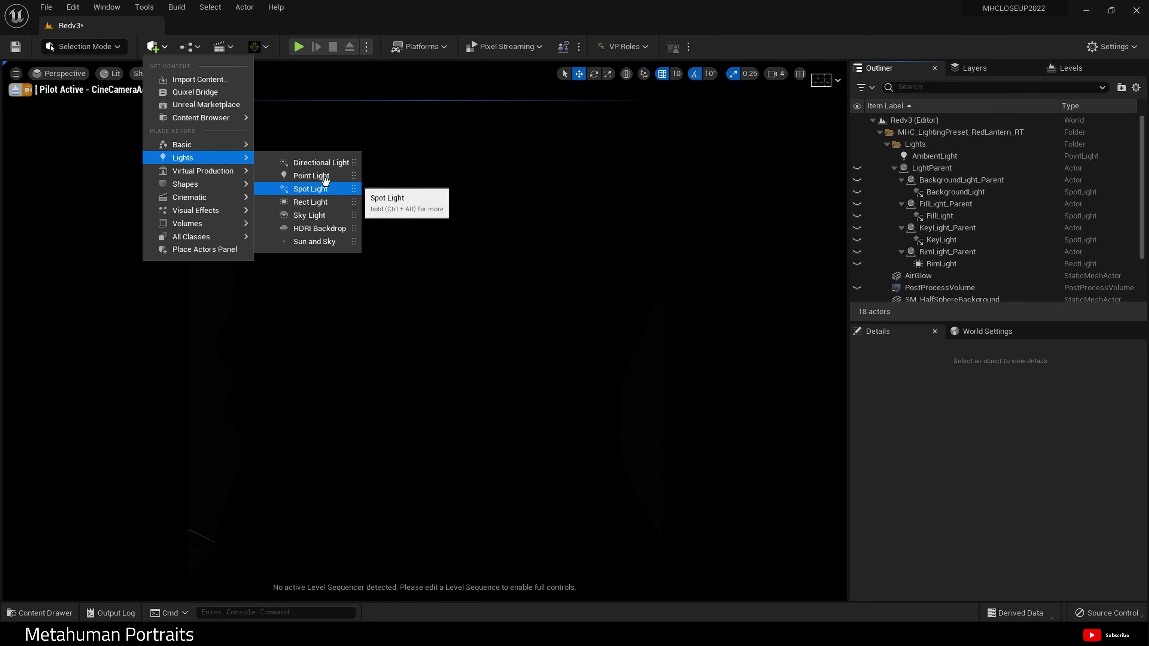
{"action": "left_click", "coordinate": [312, 189]}
{"action": "key", "text": "ctrl+z"}
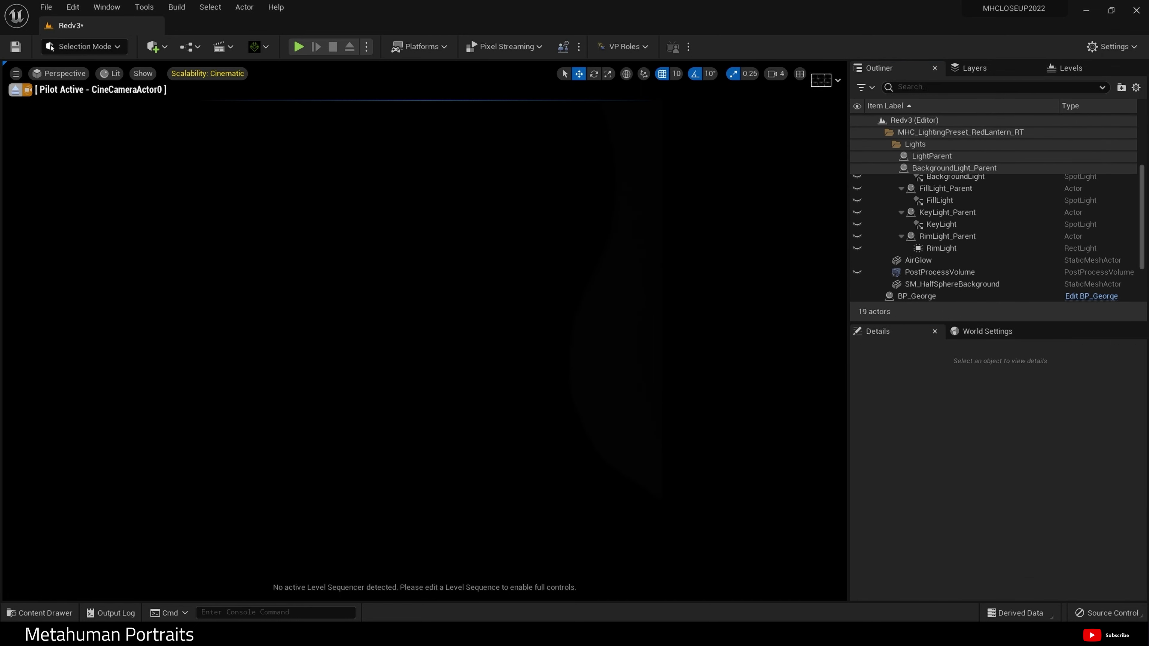
Add a Point Light to the level and stop piloting CineCameraActor0
{"action": "left_click", "coordinate": [152, 47]}
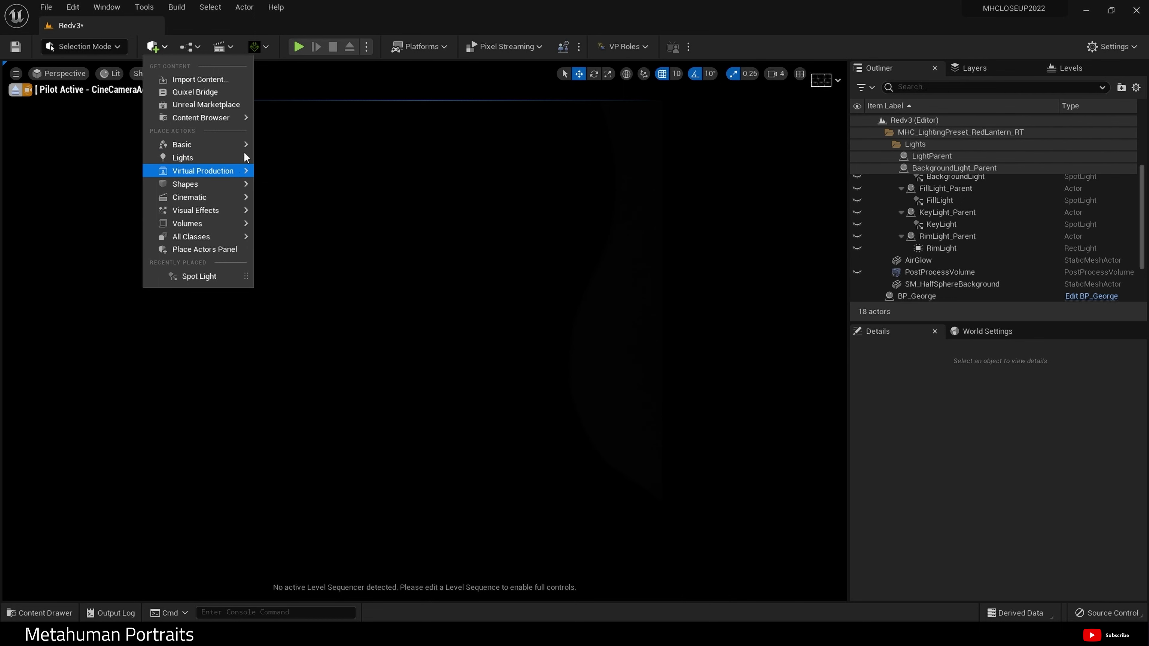
{"action": "left_click", "coordinate": [364, 177]}
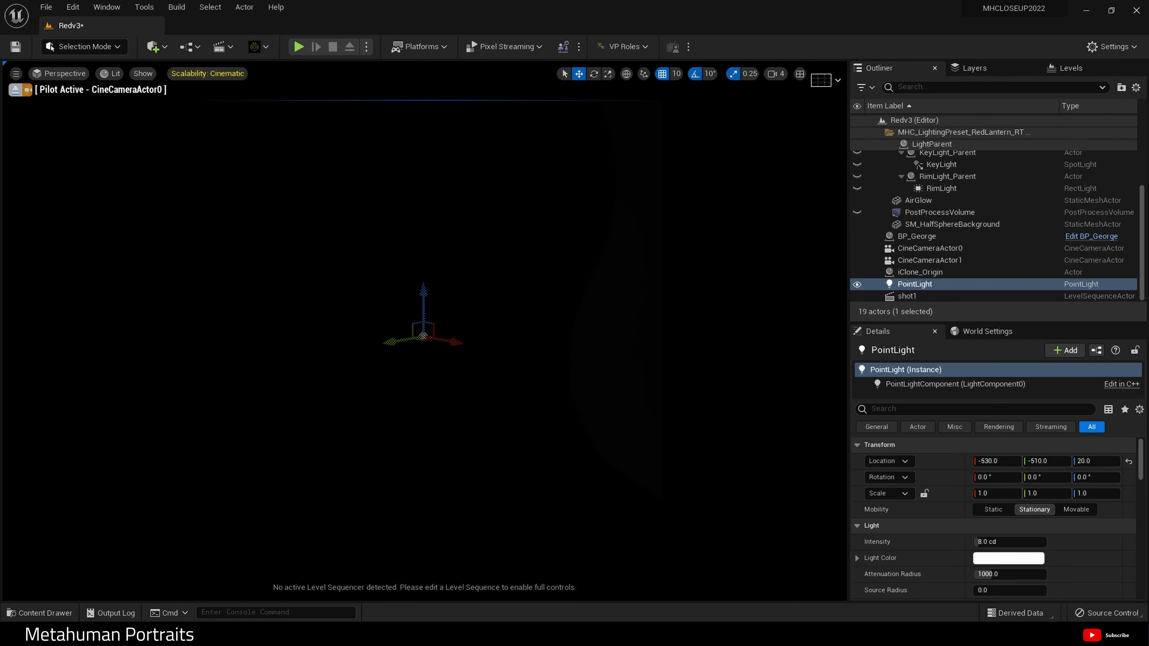
{"action": "left_click", "coordinate": [15, 89]}
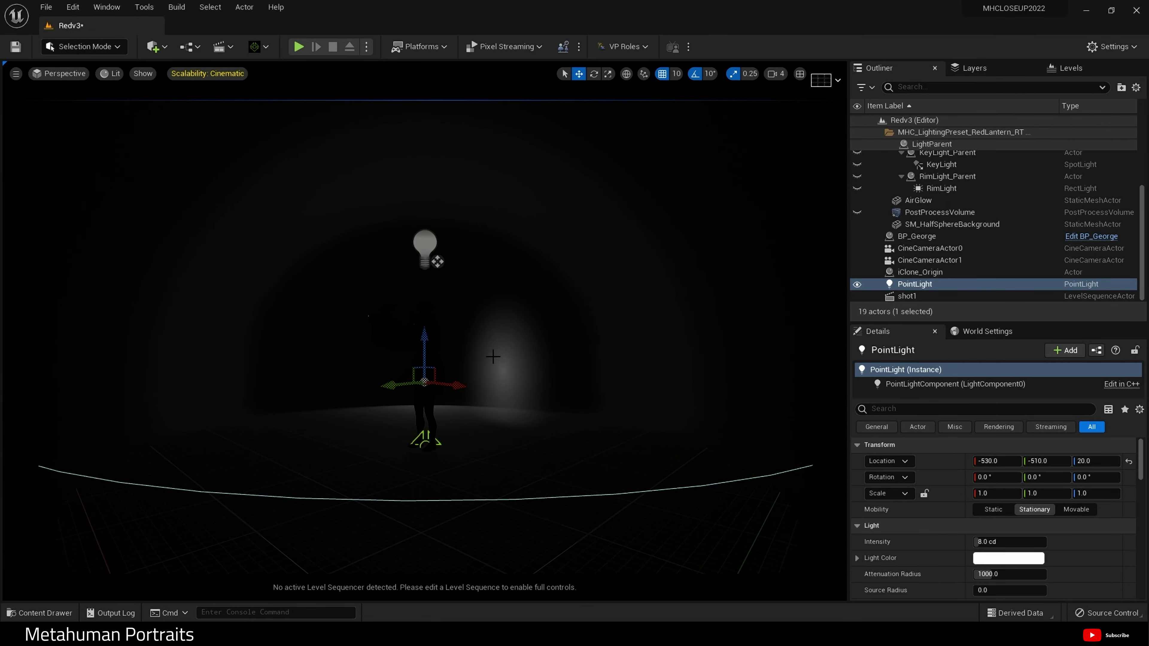
Move the point light near the character's head, to location 70, 150, 180
{"action": "left_click_drag", "start_coordinate": [392, 377], "coordinate": [196, 398]}
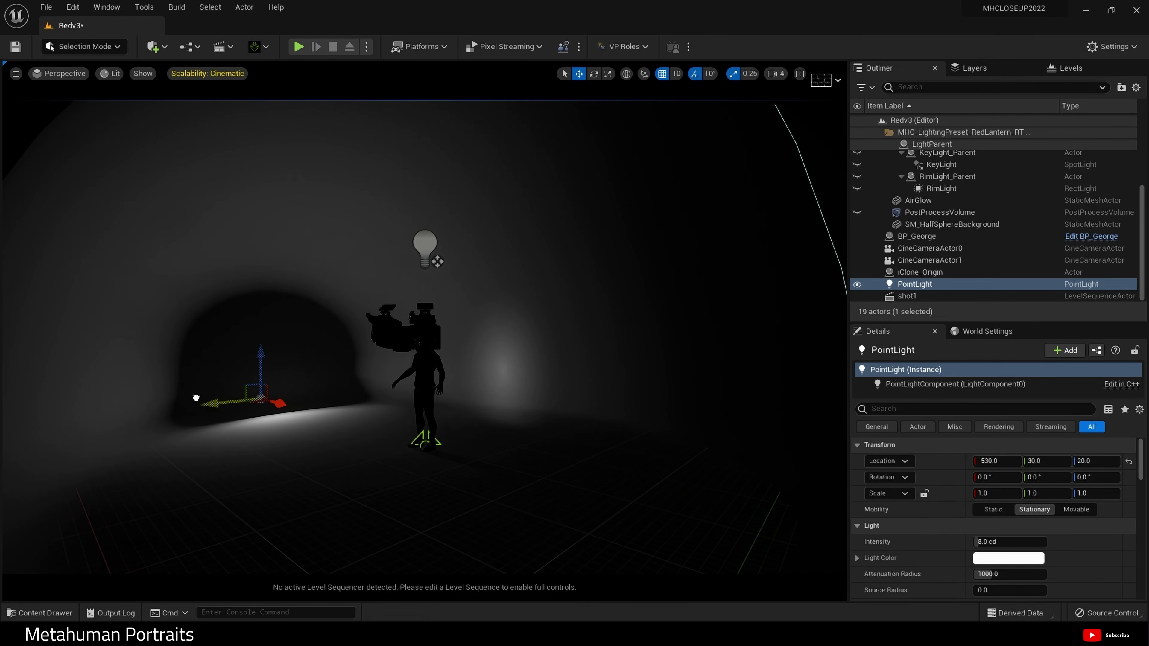
{"action": "left_click_drag", "start_coordinate": [283, 410], "coordinate": [303, 412]}
{"action": "left_click_drag", "start_coordinate": [193, 401], "coordinate": [303, 284]}
{"action": "left_click_drag", "start_coordinate": [534, 306], "coordinate": [501, 267]}
Return the viewport to the CineCameraActor0 view
{"action": "left_click", "coordinate": [470, 352]}
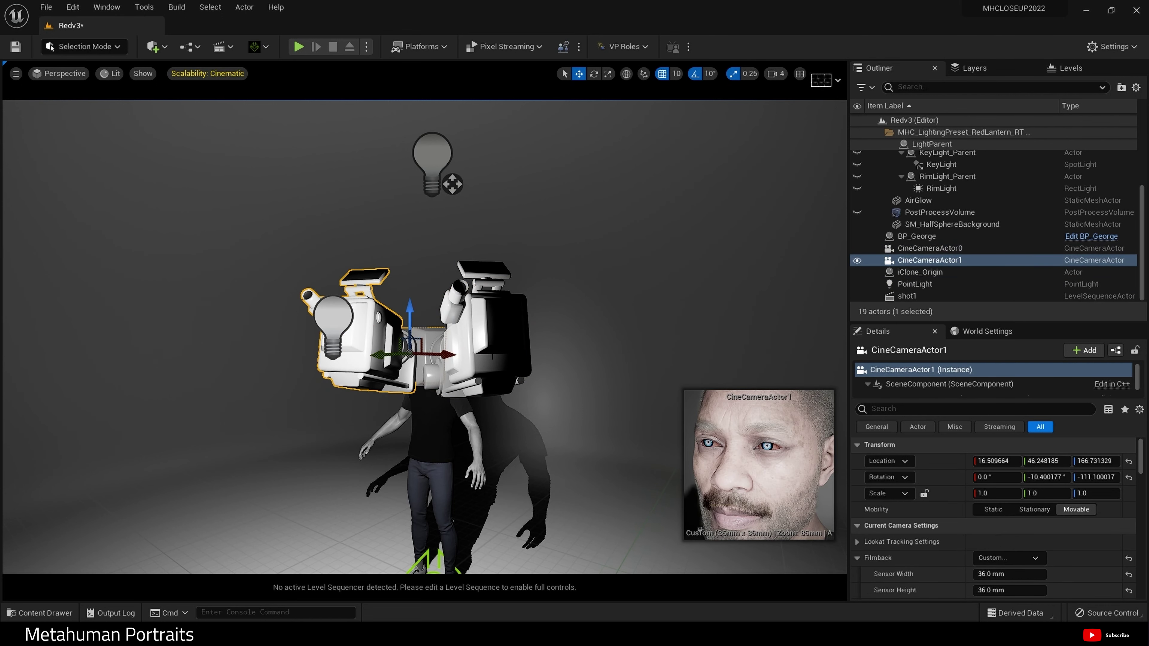
{"action": "left_click", "coordinate": [470, 352]}
{"action": "left_click", "coordinate": [398, 339]}
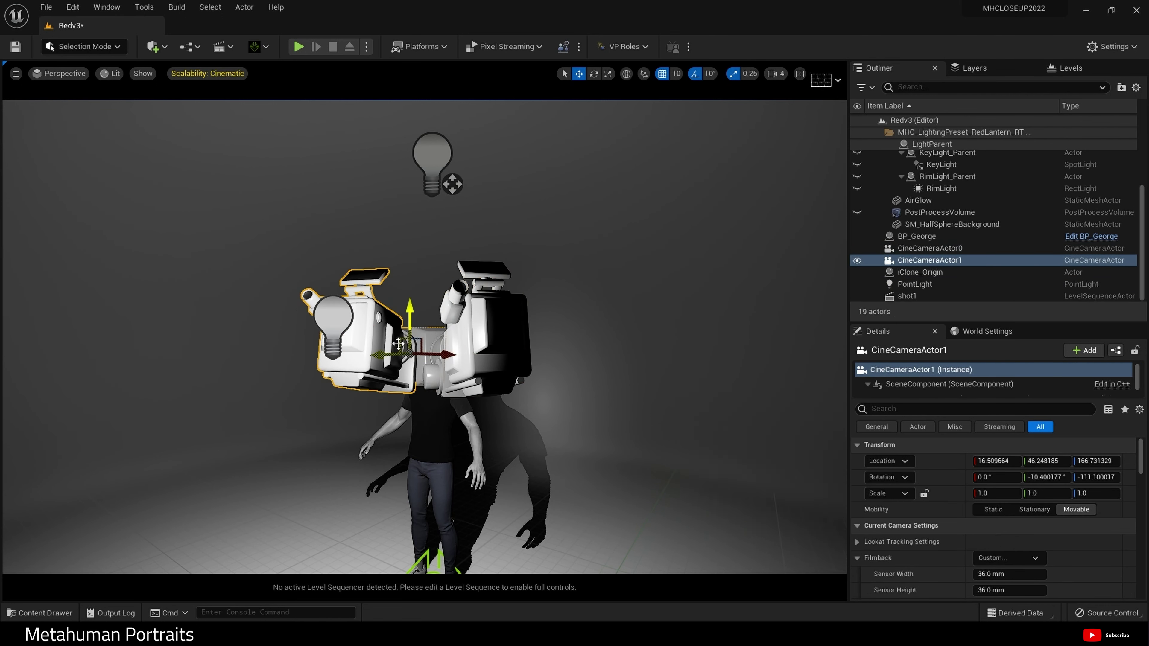
{"action": "left_click", "coordinate": [50, 73]}
{"action": "left_click", "coordinate": [84, 207]}
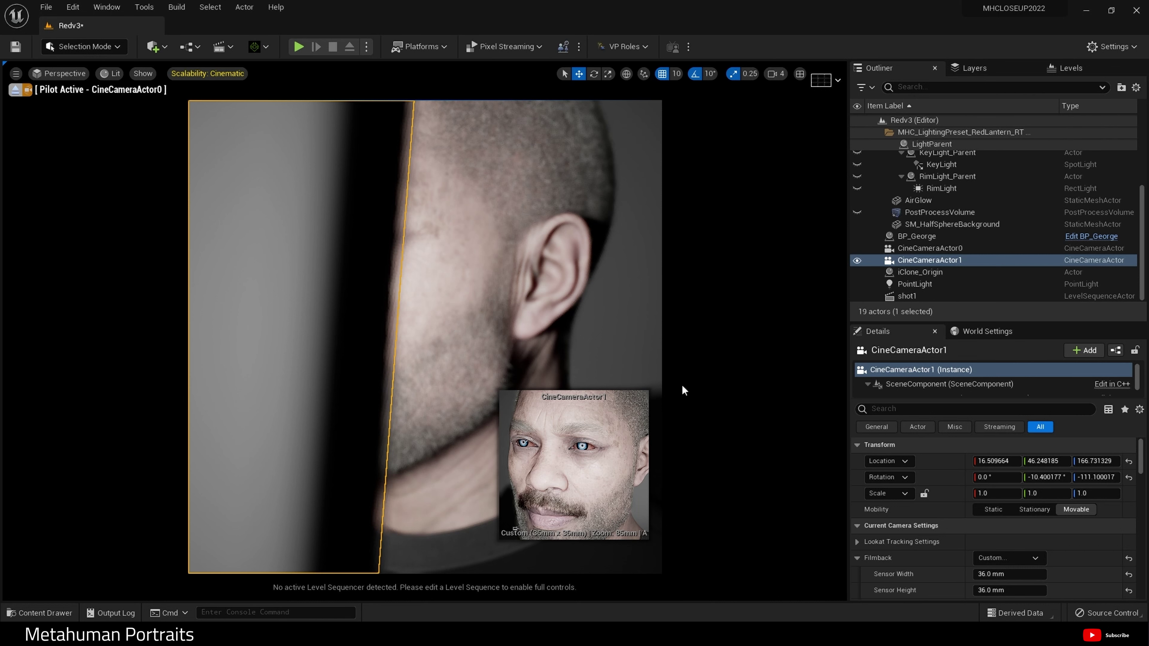
Hide CineCameraActor1 and CineCameraActor0 so their camera bodies do not block the portrait
{"action": "left_click", "coordinate": [914, 284]}
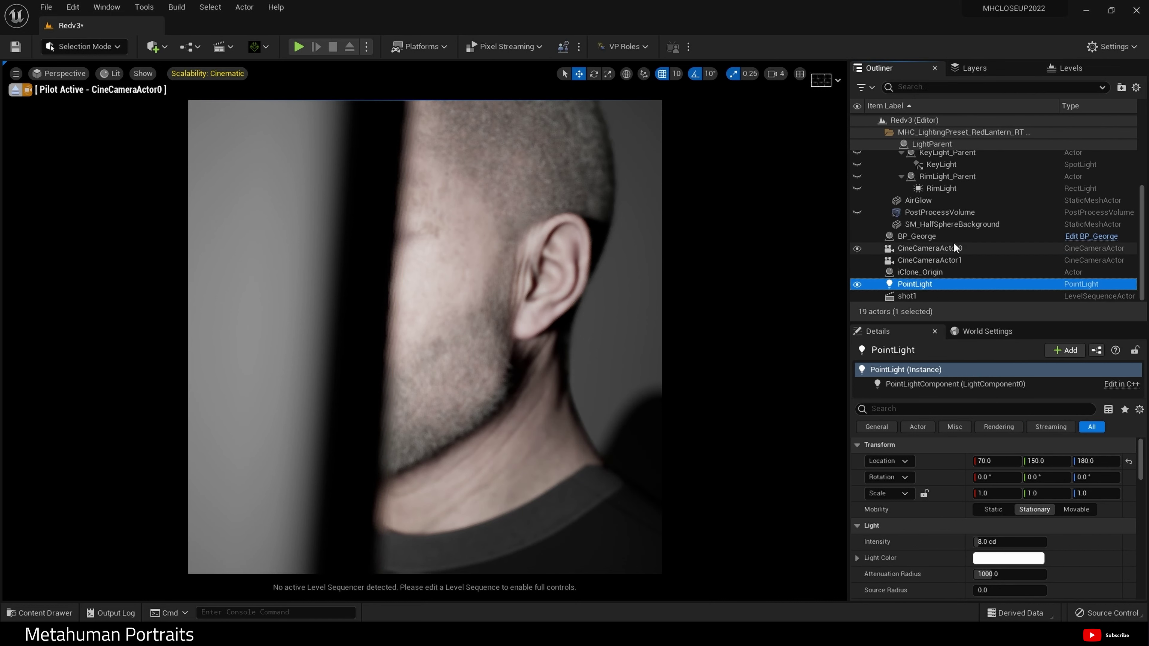
{"action": "left_click", "coordinate": [931, 260]}
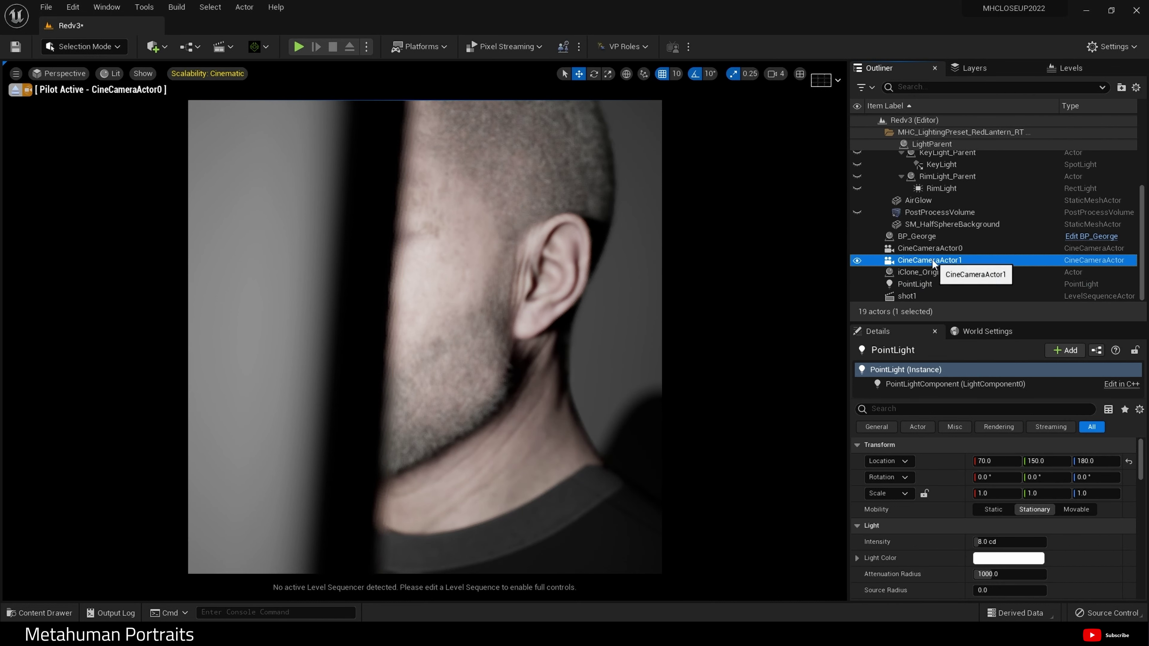
{"action": "left_click", "coordinate": [856, 261]}
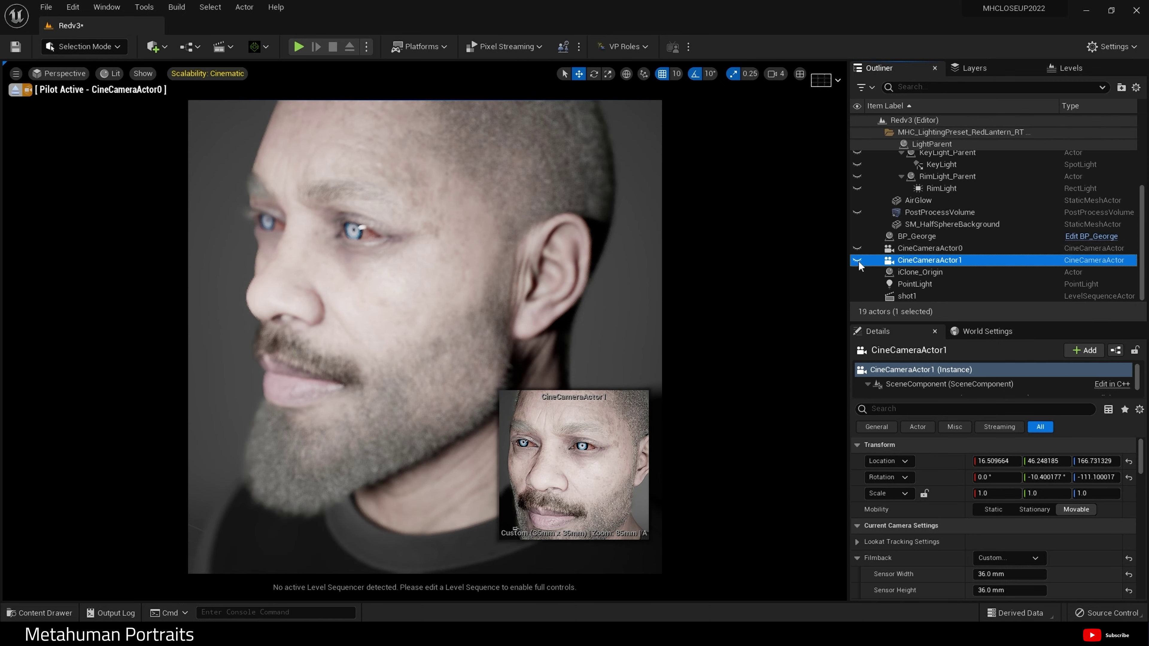
{"action": "left_click", "coordinate": [961, 249]}
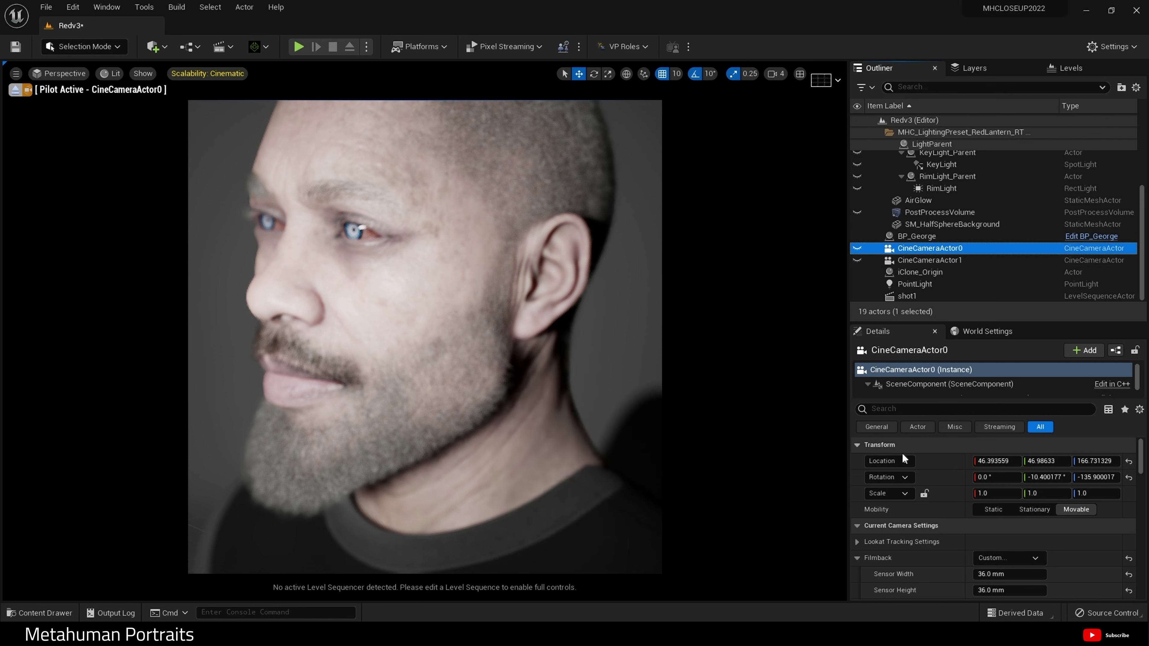
Move PointLight farther from the face by setting its Y location to 242
{"action": "left_click", "coordinate": [919, 284]}
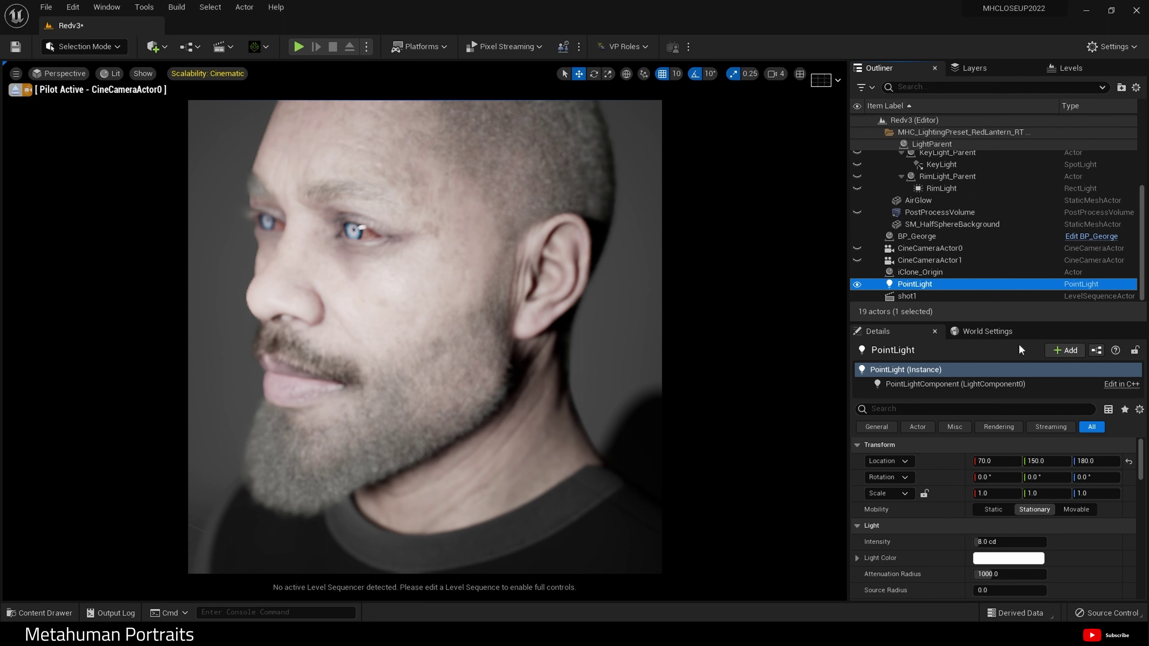
{"action": "mouse_move", "coordinate": [1049, 465]}
{"action": "left_mouse_down"}
{"action": "mouse_move", "coordinate": [1082, 465]}
{"action": "mouse_move", "coordinate": [1042, 470]}
{"action": "left_mouse_up"}
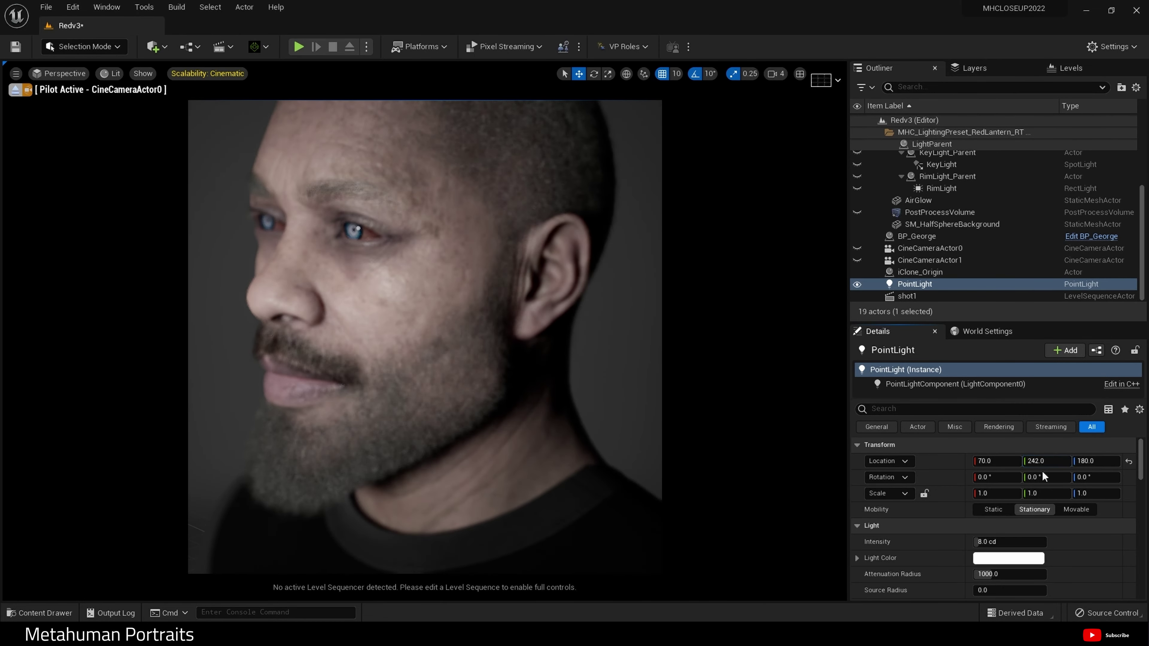
Try a warm peach tint and a slightly cool near-white as the PointLight's light color
{"action": "left_click", "coordinate": [1018, 559]}
{"action": "left_click_drag", "start_coordinate": [858, 416], "coordinate": [846, 413]}
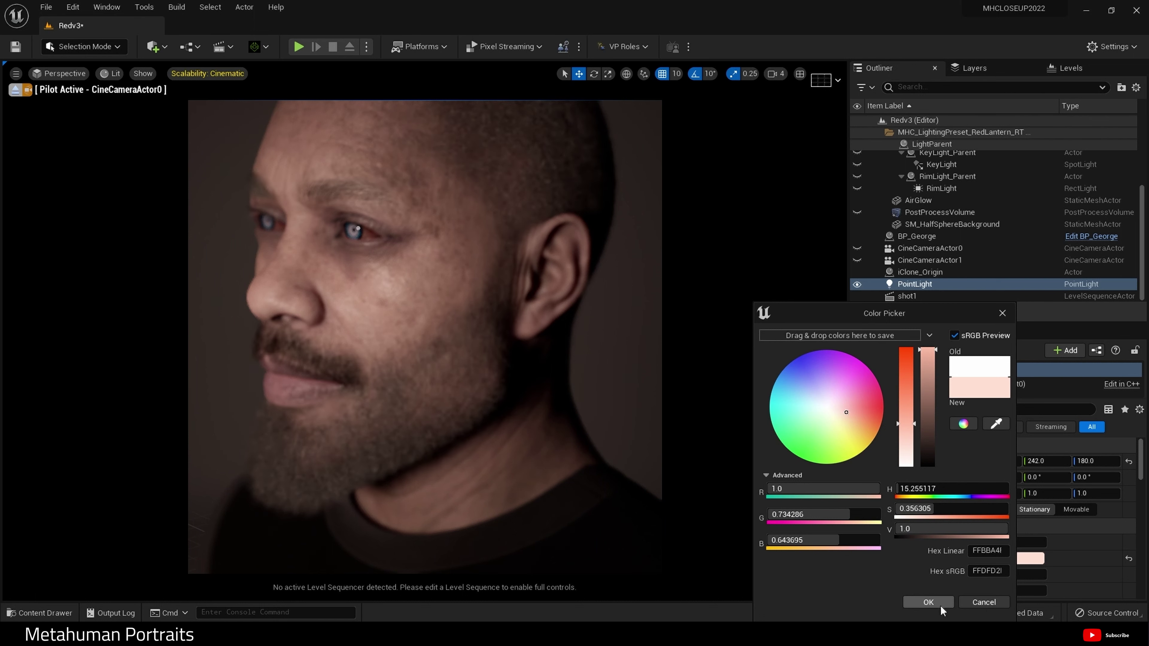
{"action": "left_click", "coordinate": [827, 407]}
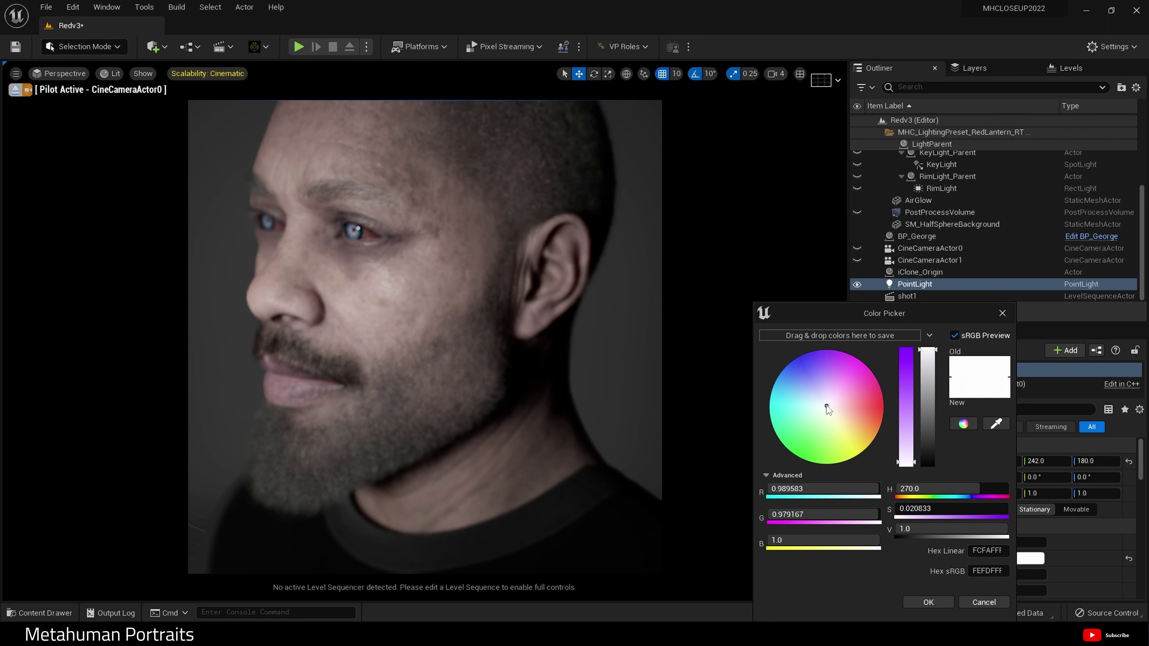
{"action": "left_click", "coordinate": [826, 405]}
{"action": "left_click_drag", "start_coordinate": [827, 406], "coordinate": [824, 407]}
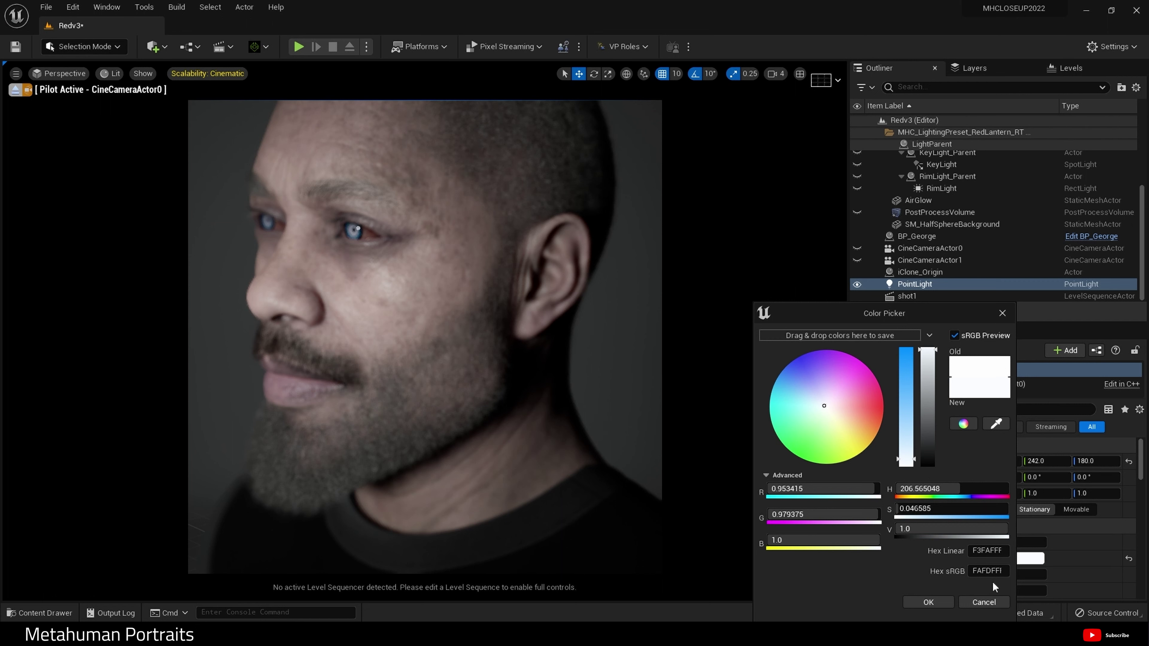
Reset the PointLight's light color to a neutral near-white with zero saturation and a value of about 0.995
{"action": "left_click", "coordinate": [1000, 550]}
{"action": "key", "text": "BackSpace"}
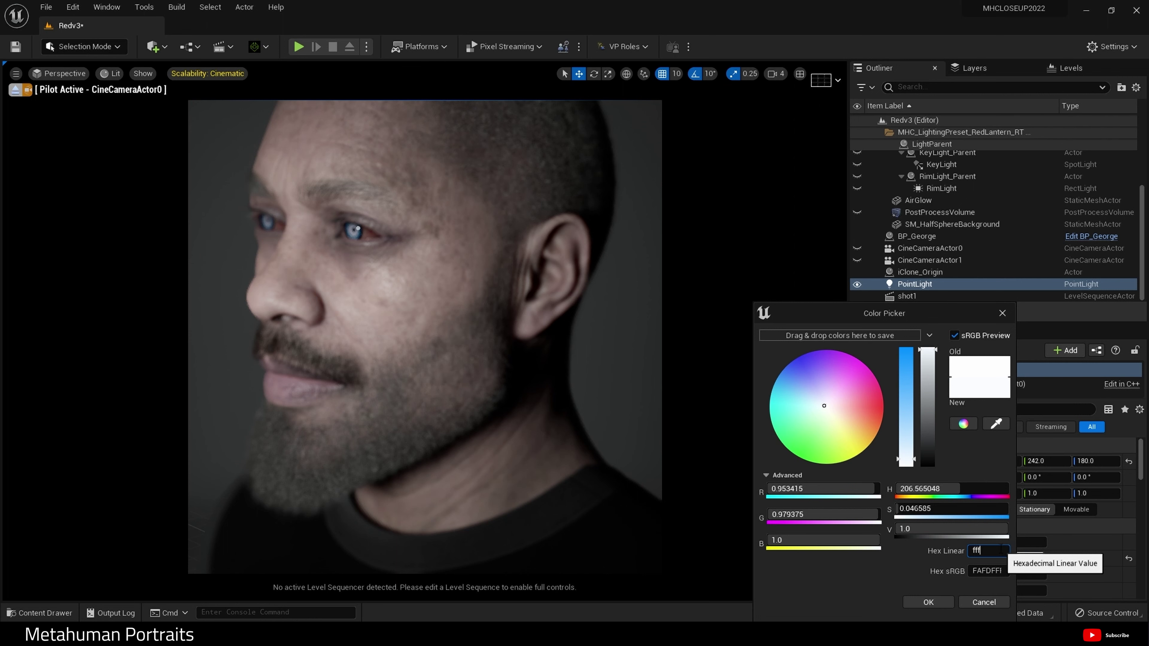
{"action": "type", "text": "fffffff"}
{"action": "key", "text": "Return"}
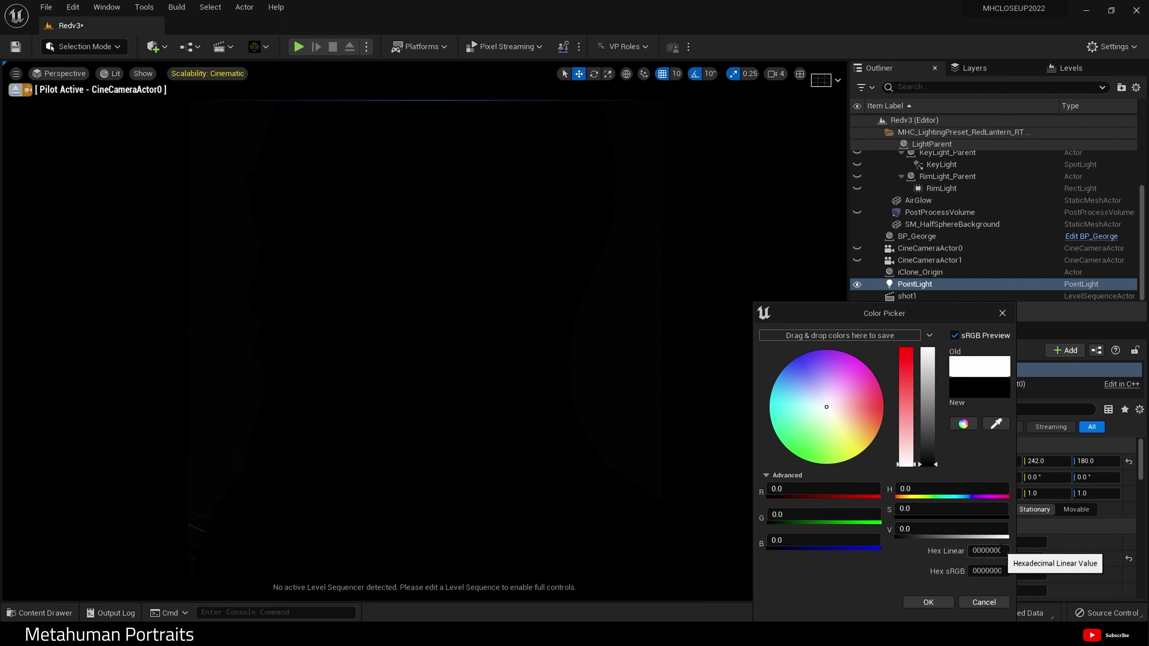
{"action": "left_click", "coordinate": [927, 352]}
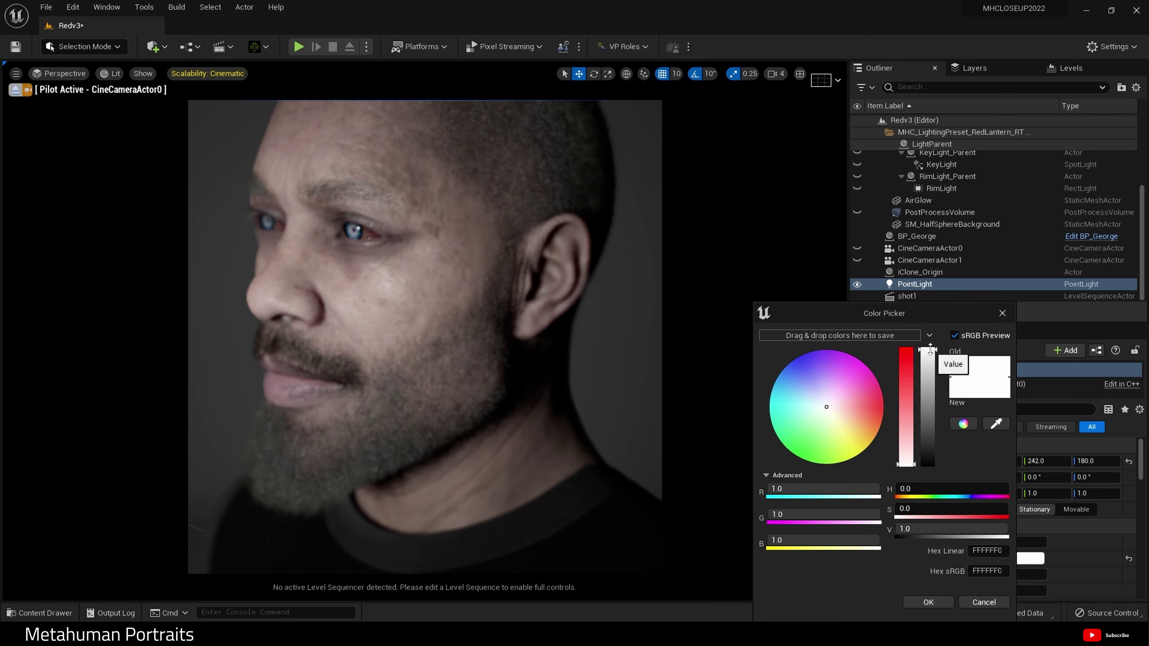
{"action": "left_click", "coordinate": [938, 350]}
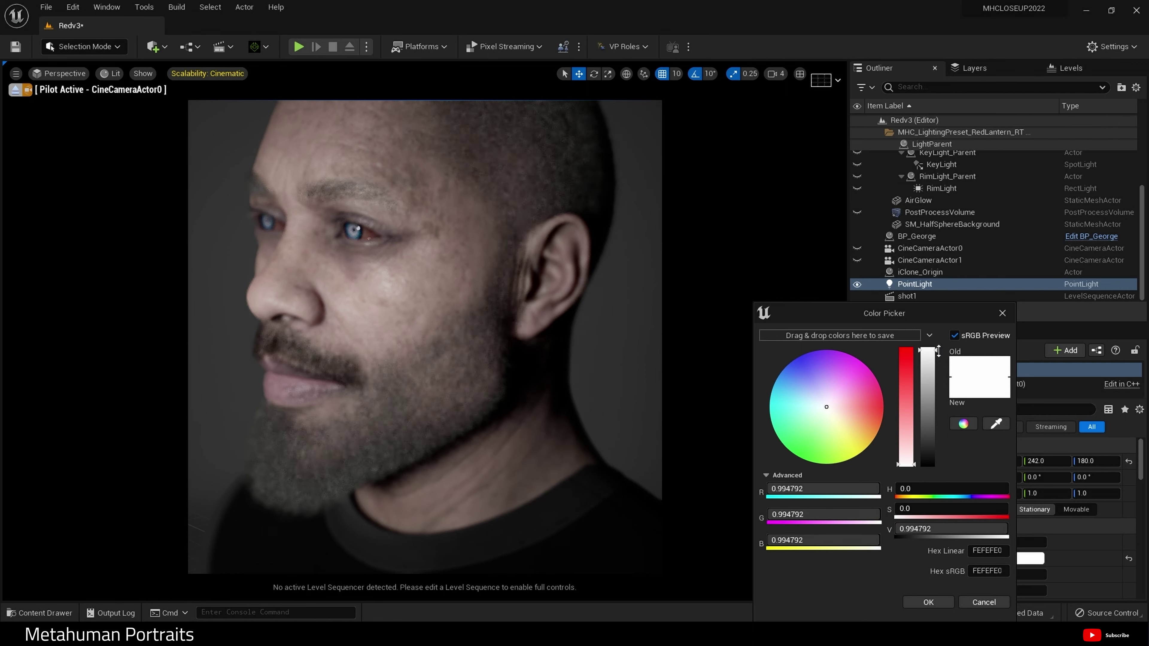
{"action": "left_click", "coordinate": [928, 602]}
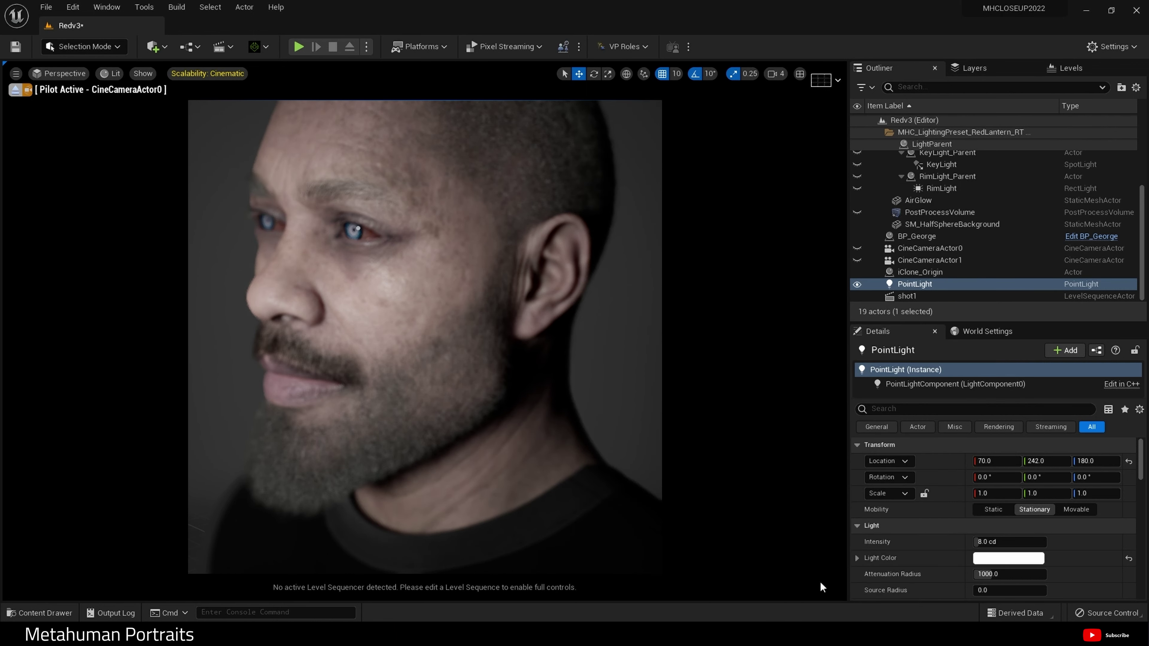
Open the BP_George blueprint, frame the face in its viewport, and compare it with the portrait in the level
{"action": "left_click", "coordinate": [457, 290]}
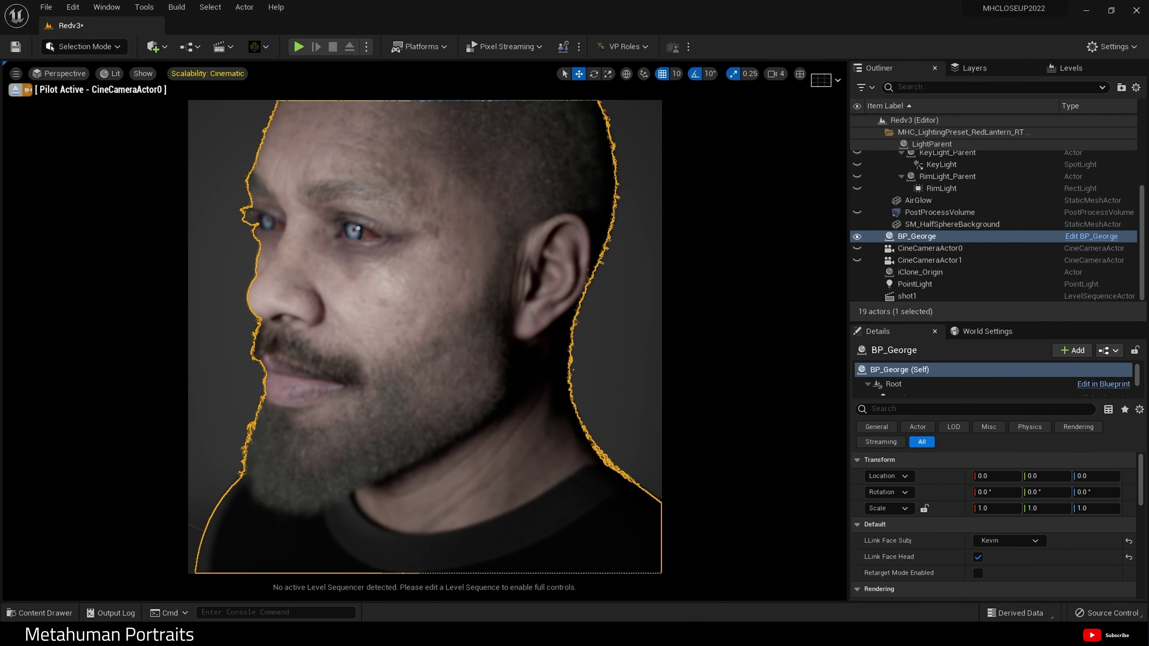
{"action": "left_click", "coordinate": [1078, 237]}
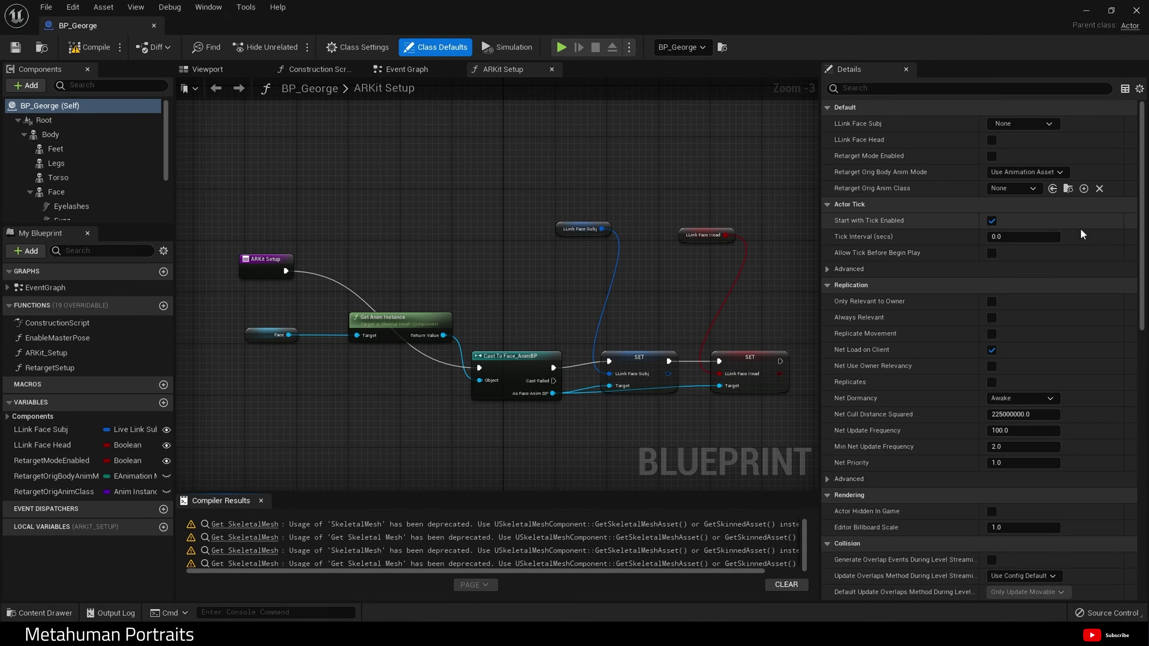
{"action": "left_click", "coordinate": [207, 69]}
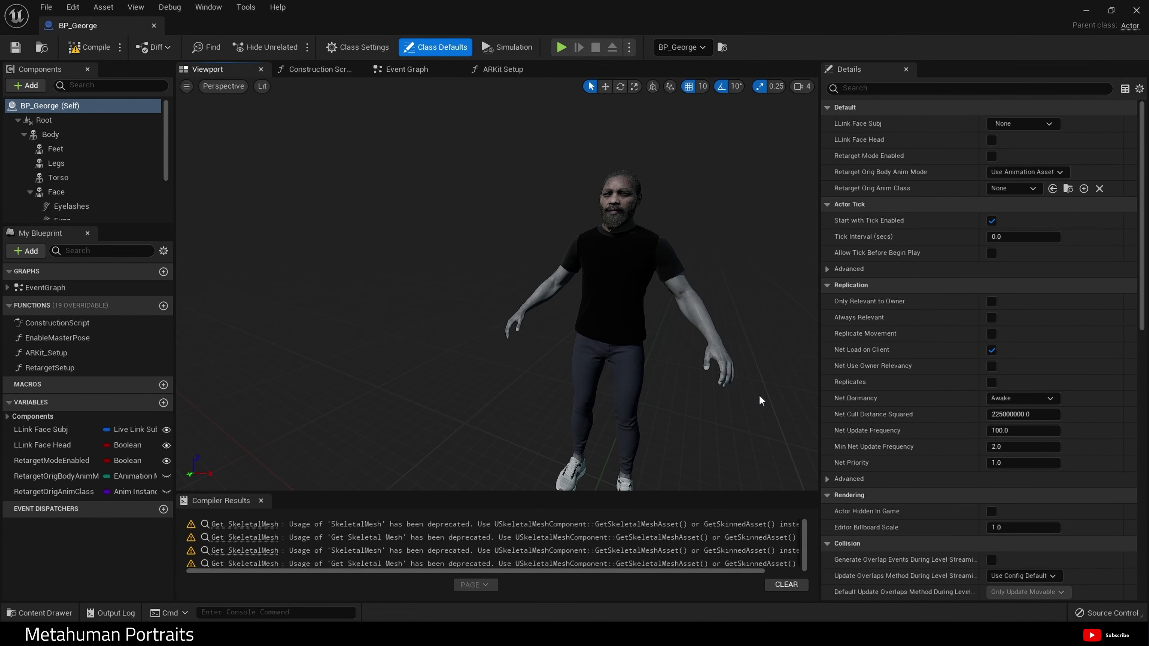
{"action": "right_click_drag", "start_coordinate": [452, 289], "coordinate": [538, 271]}
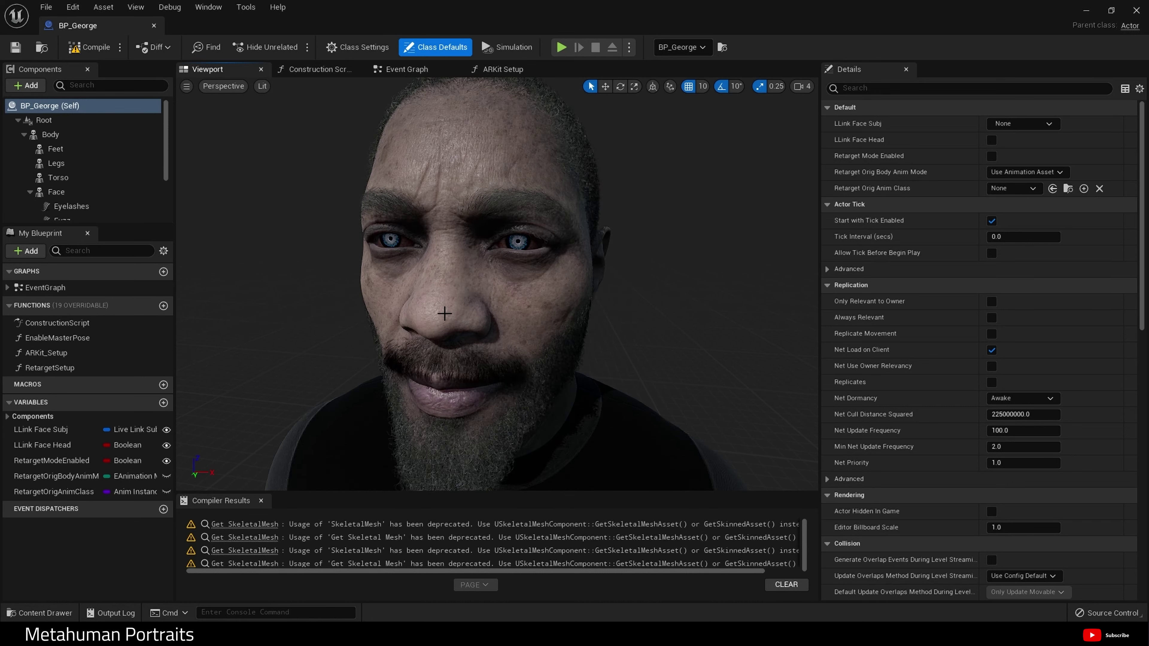
{"action": "left_click", "coordinate": [1085, 10]}
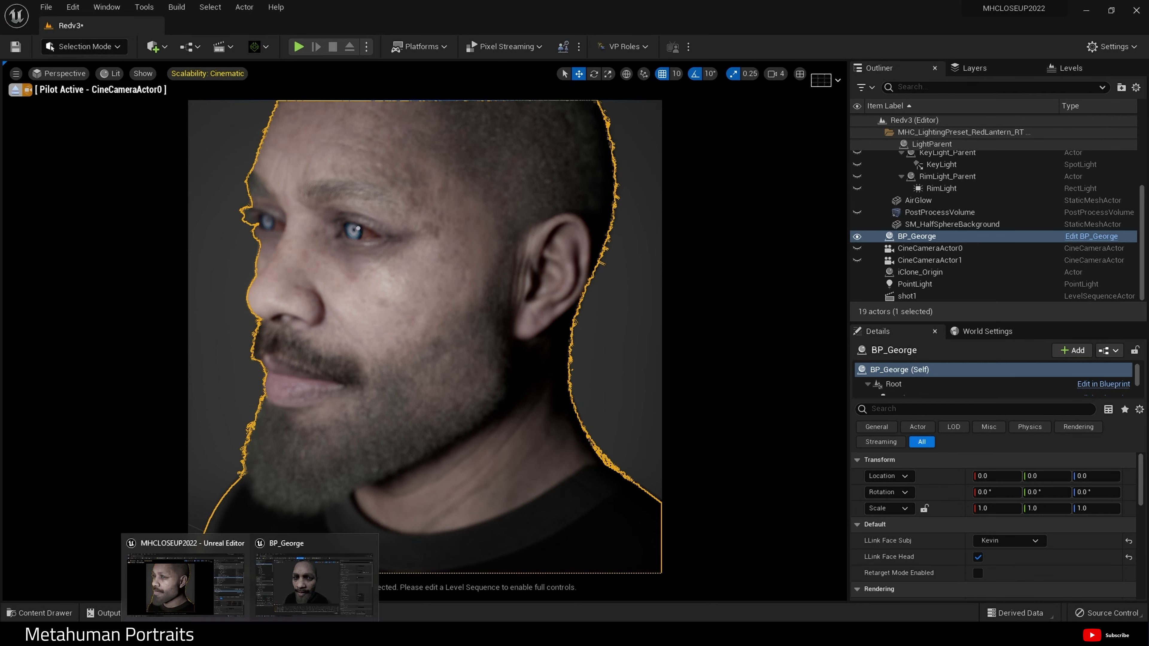
{"action": "left_click", "coordinate": [327, 594]}
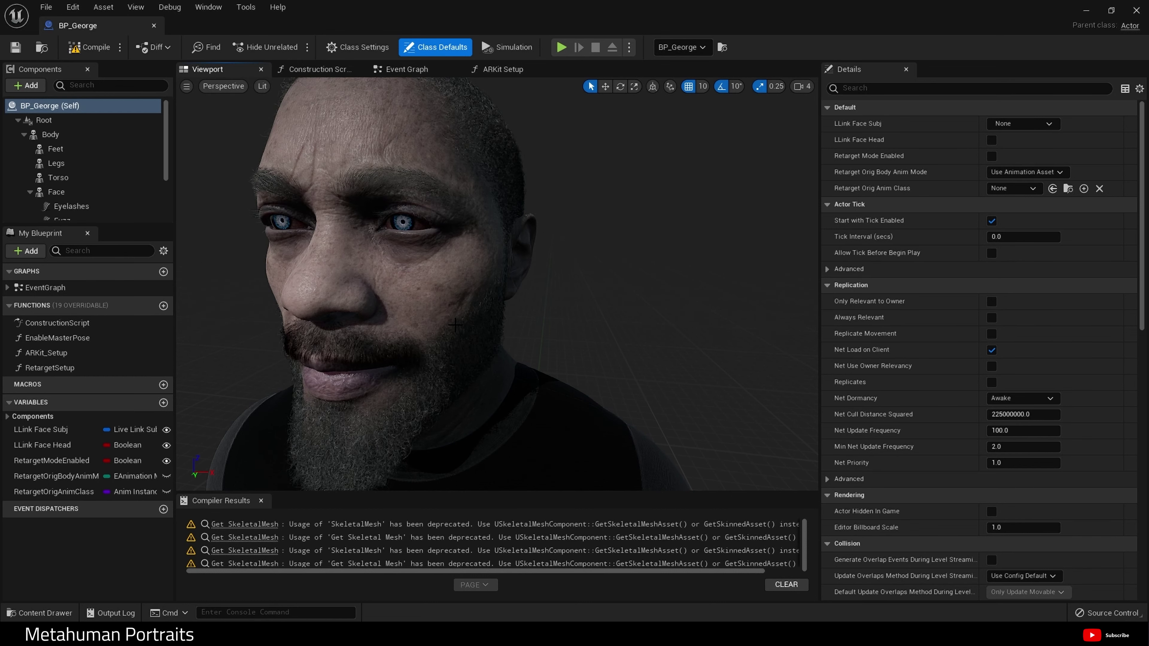
Open the Face component's Element 0 material, MI_HeadSynthesized_Baked, and look over its skin preview and parameters
{"action": "left_click", "coordinate": [455, 324]}
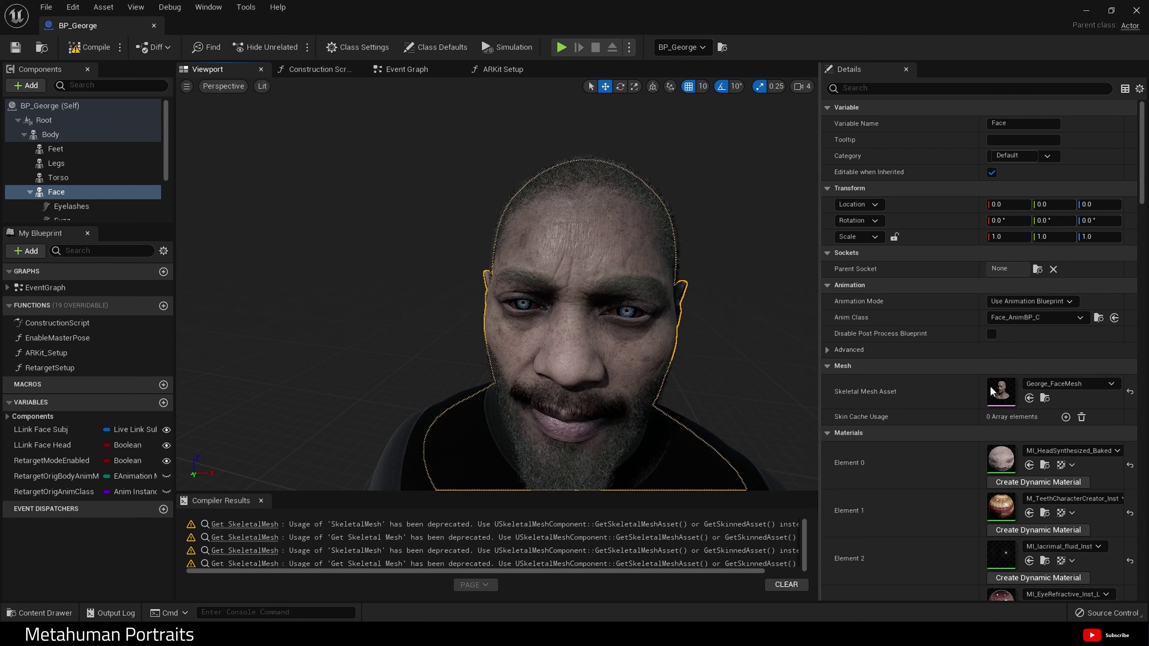
{"action": "double_click", "coordinate": [1010, 467]}
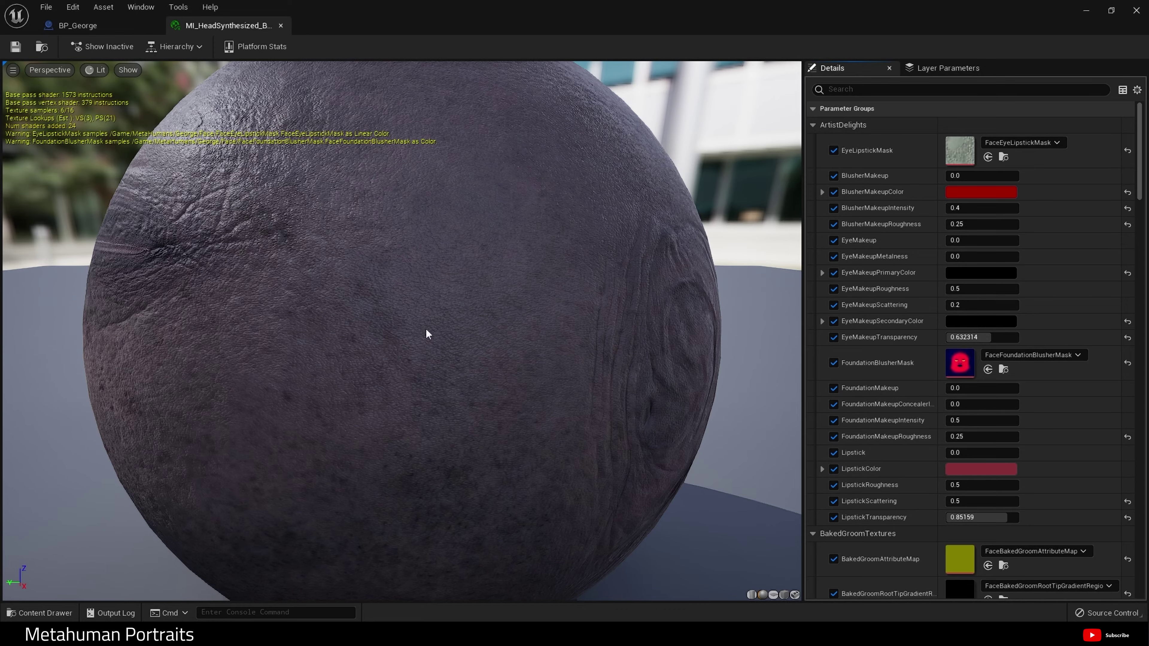
{"action": "left_click_drag", "start_coordinate": [426, 329], "coordinate": [653, 380]}
{"action": "scroll", "coordinate": [975, 362], "scroll_direction": "down", "scroll_amount": 2}
{"action": "scroll", "coordinate": [975, 362], "scroll_direction": "down", "scroll_amount": 10}
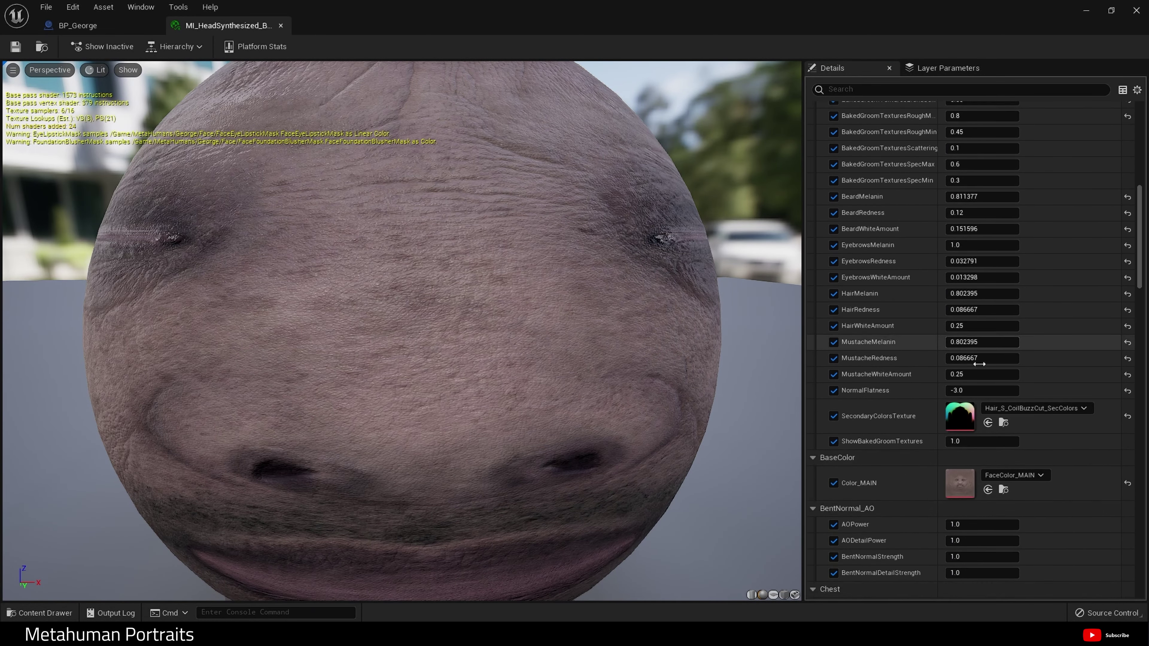
Search the head material's parameters for "animated" to check the animated albedo and normals options, and clear the search
{"action": "left_click", "coordinate": [873, 89]}
{"action": "type", "text": "anit"}
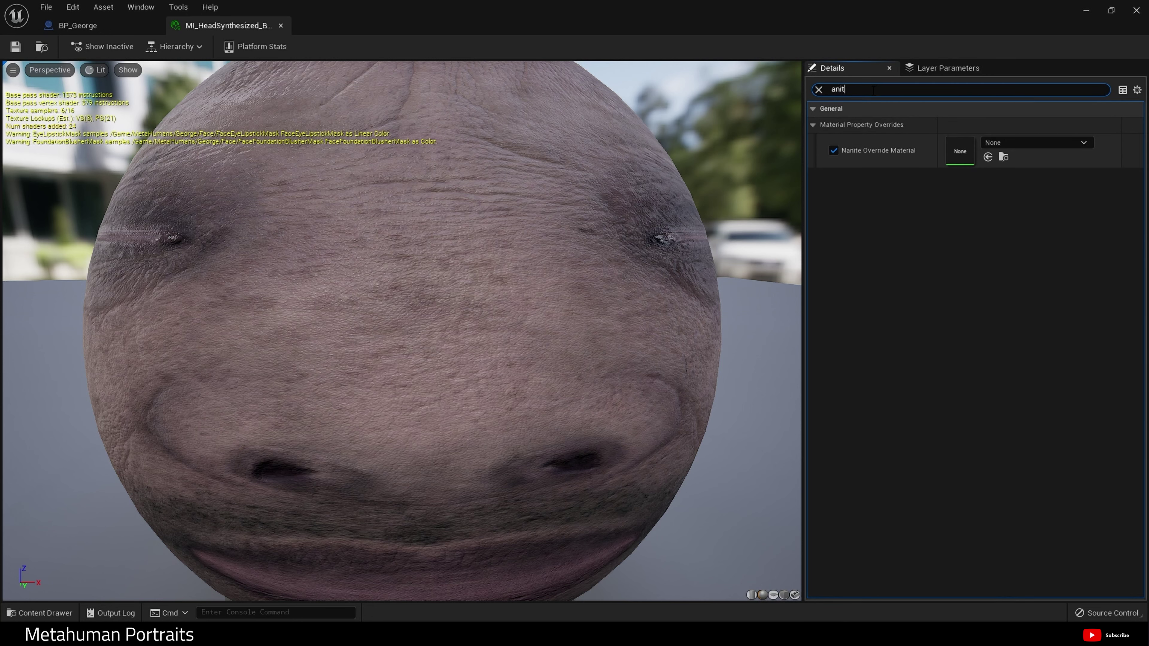
{"action": "type", "text": "mate"}
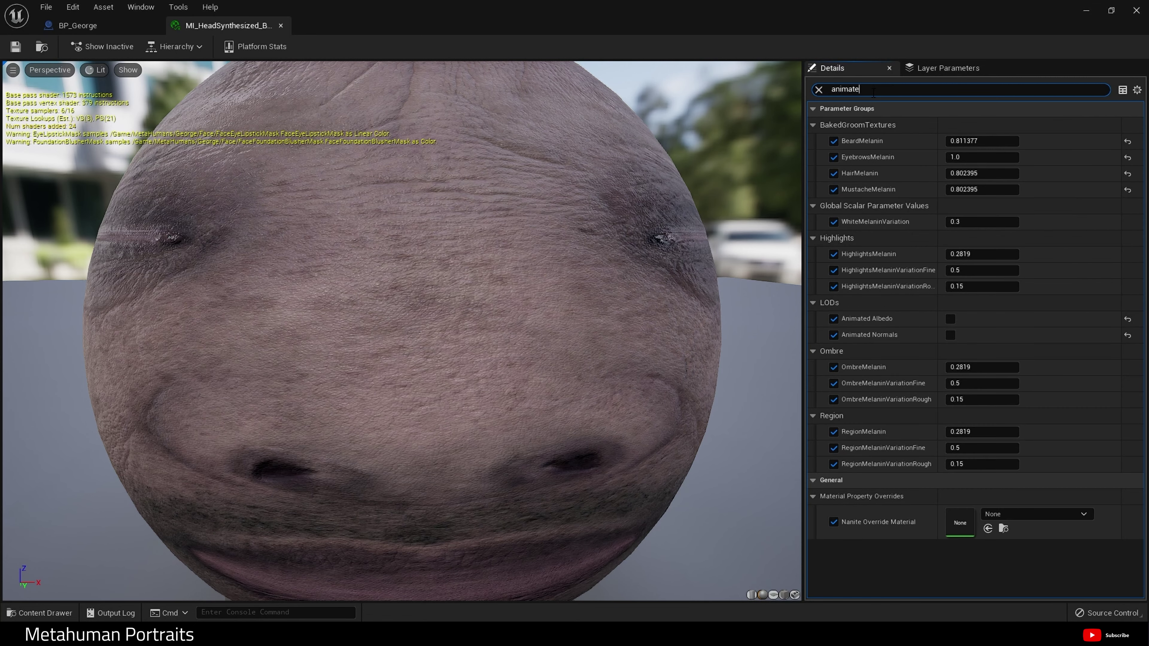
{"action": "type", "text": "d"}
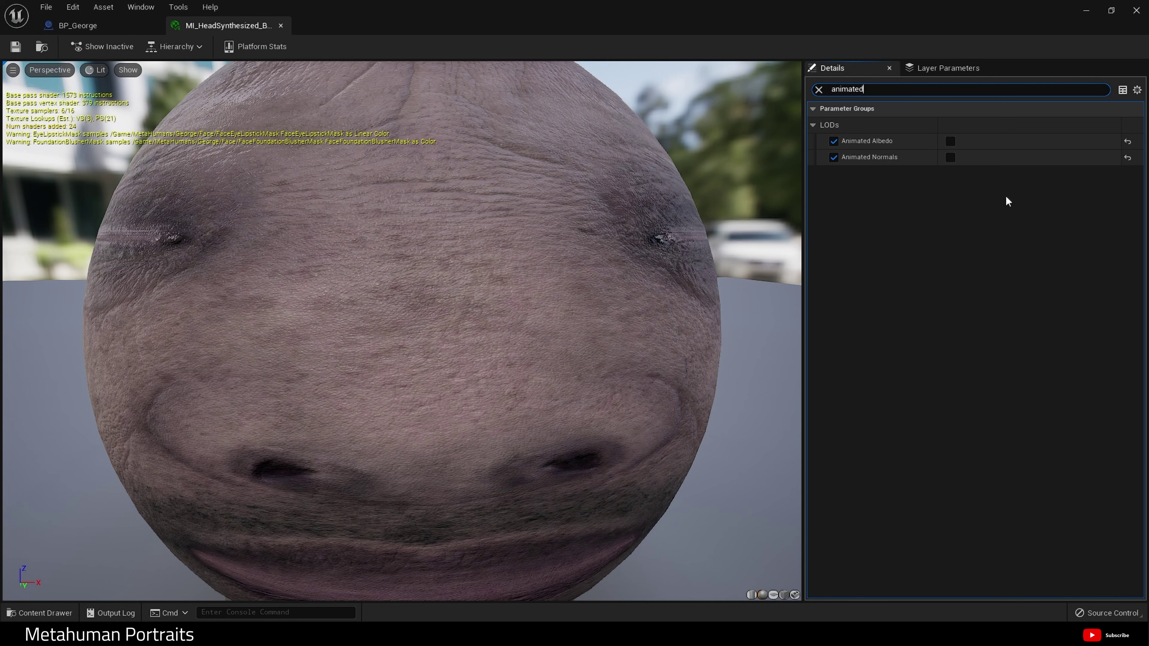
{"action": "left_click", "coordinate": [819, 90]}
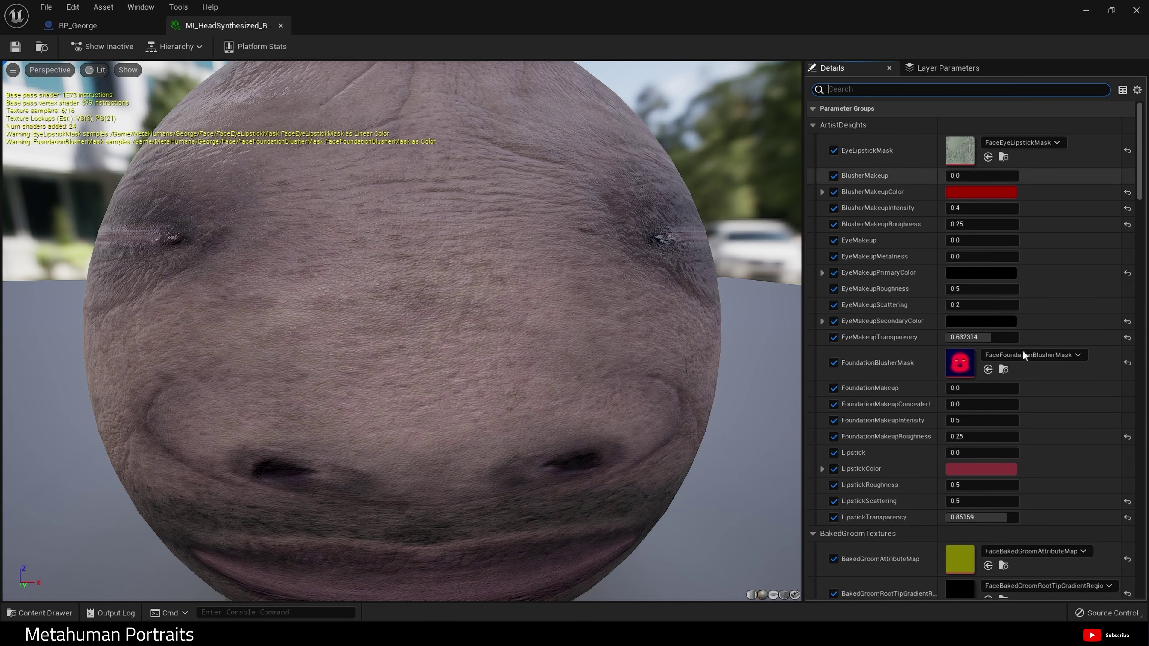
Review the color adjustments of the head material's FaceColor_MAIN base color texture, and close both the texture and the material
{"action": "scroll", "coordinate": [1018, 353], "scroll_direction": "down", "scroll_amount": 5}
{"action": "scroll", "coordinate": [1005, 349], "scroll_direction": "down", "scroll_amount": 10}
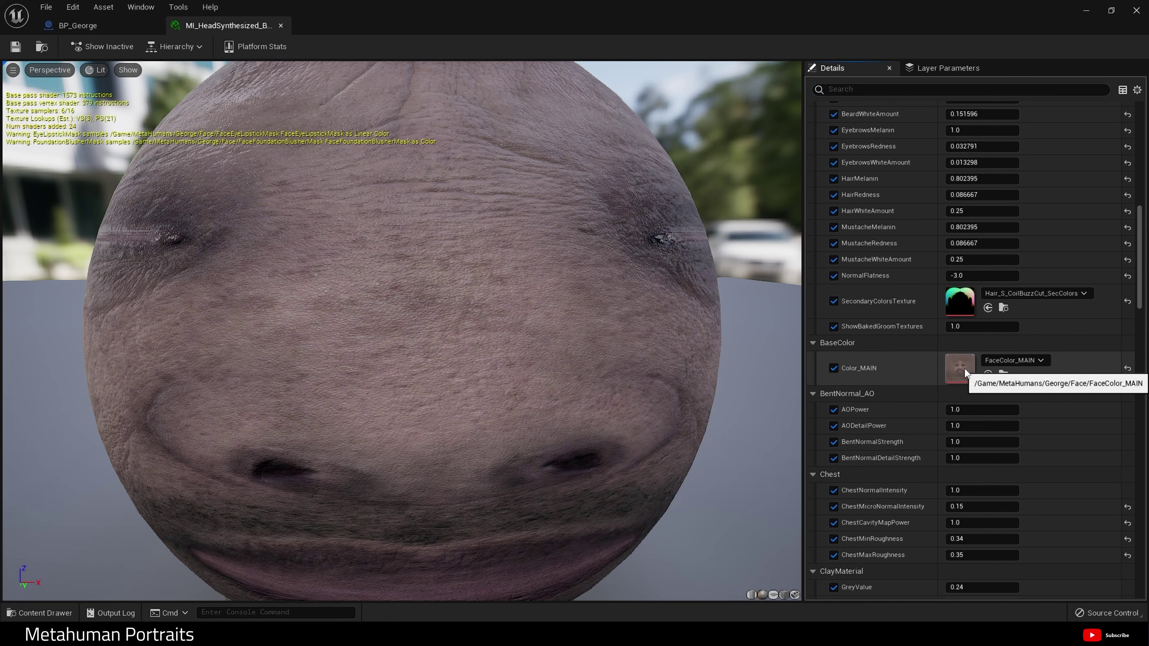
{"action": "double_click", "coordinate": [959, 358]}
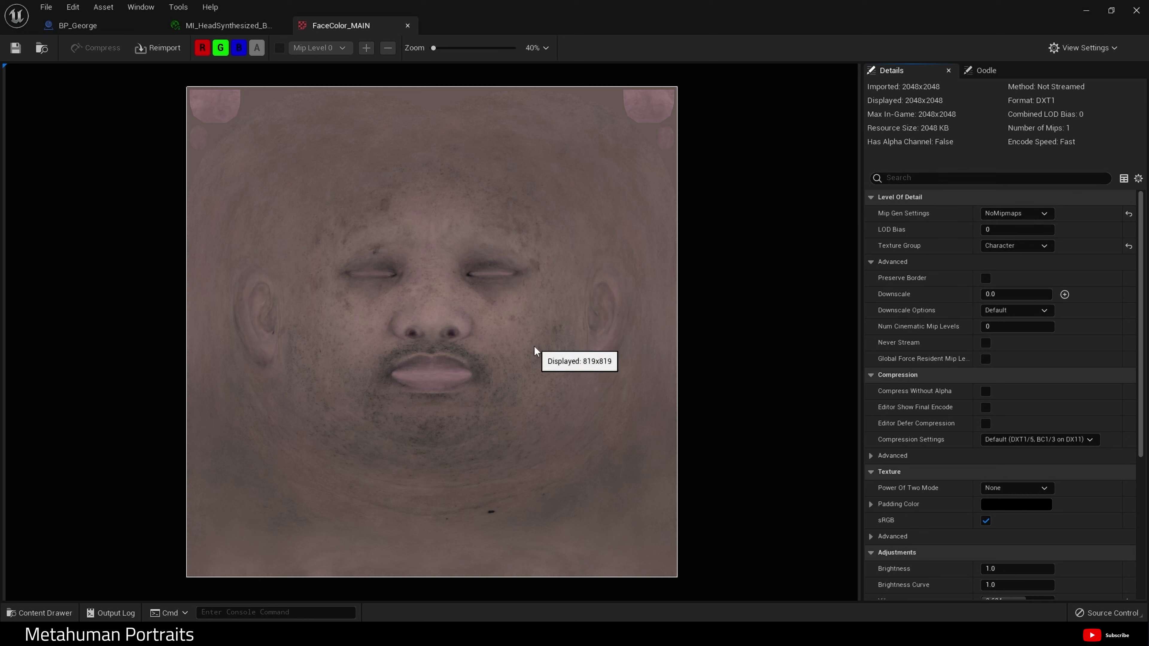
{"action": "scroll", "coordinate": [1029, 430], "scroll_direction": "down", "scroll_amount": 3}
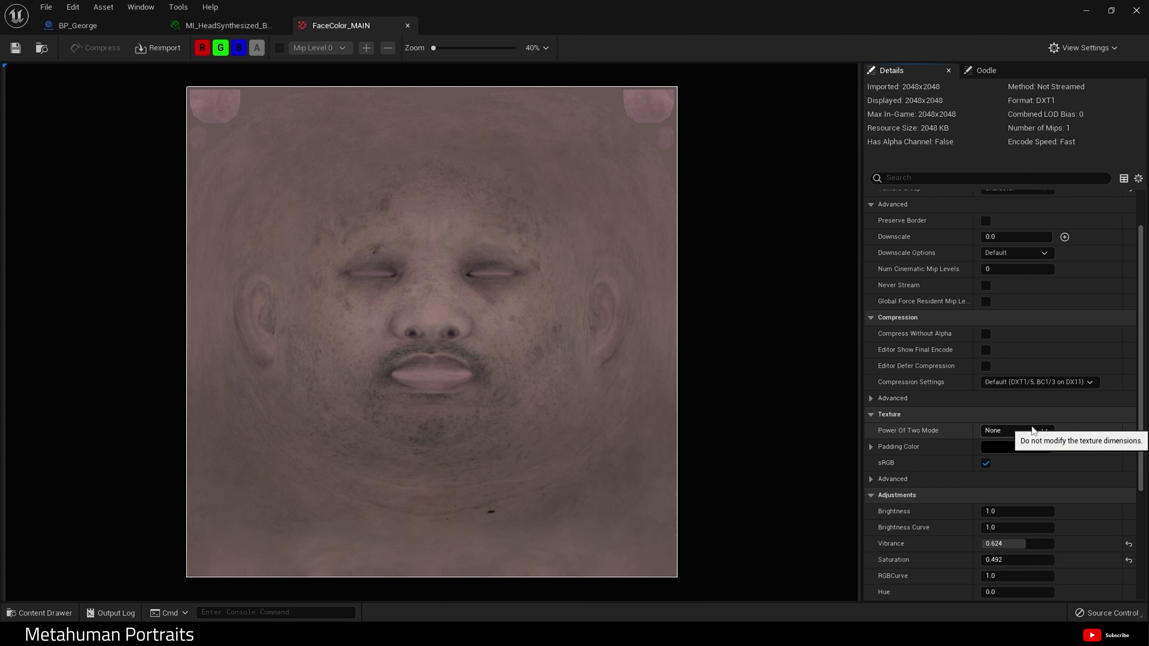
{"action": "scroll", "coordinate": [1032, 430], "scroll_direction": "down", "scroll_amount": 2}
{"action": "scroll", "coordinate": [1049, 423], "scroll_direction": "down", "scroll_amount": 8}
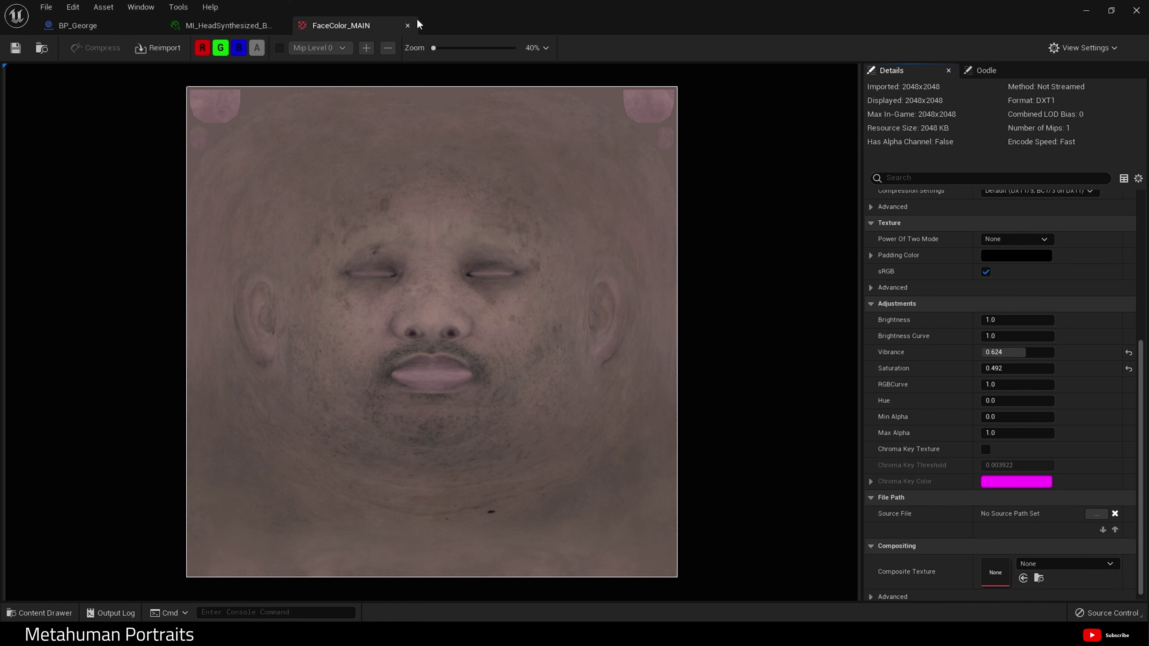
{"action": "left_click", "coordinate": [409, 25]}
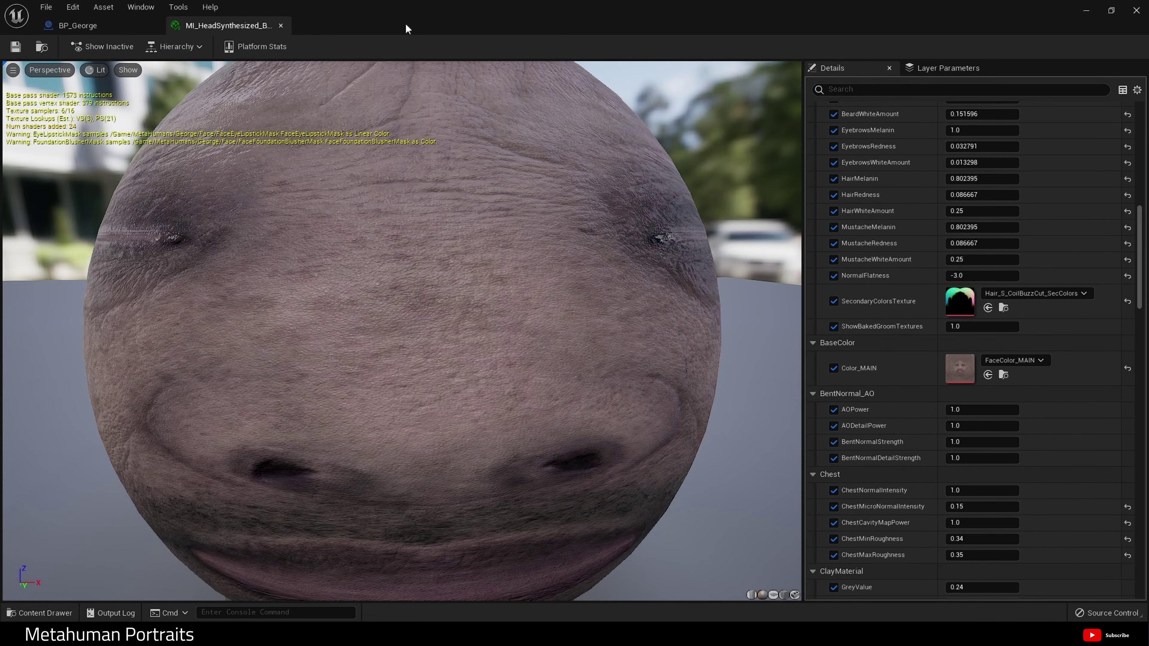
{"action": "left_click", "coordinate": [279, 24]}
Inspect the face and eyes up close, and open the Face component's Element 3 material, MI_EyeRefractive_Inst_L
{"action": "right_click_drag", "start_coordinate": [721, 349], "coordinate": [722, 362]}
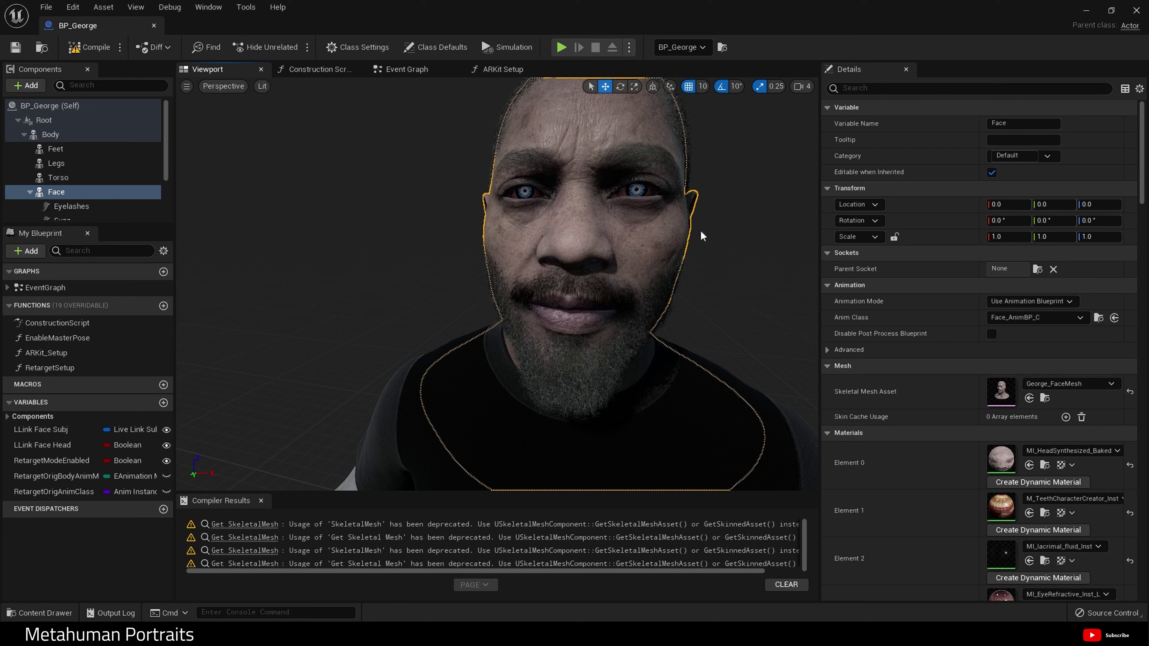
{"action": "scroll", "coordinate": [700, 236], "scroll_direction": "up", "scroll_amount": 3}
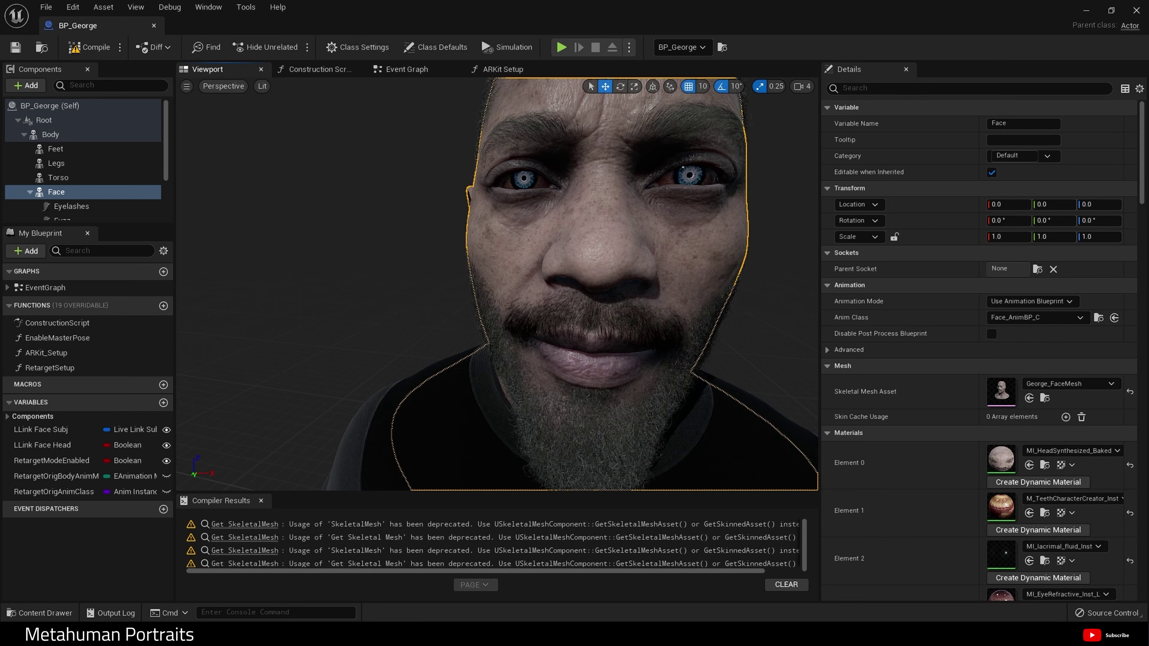
{"action": "right_click_drag", "start_coordinate": [547, 349], "coordinate": [611, 325]}
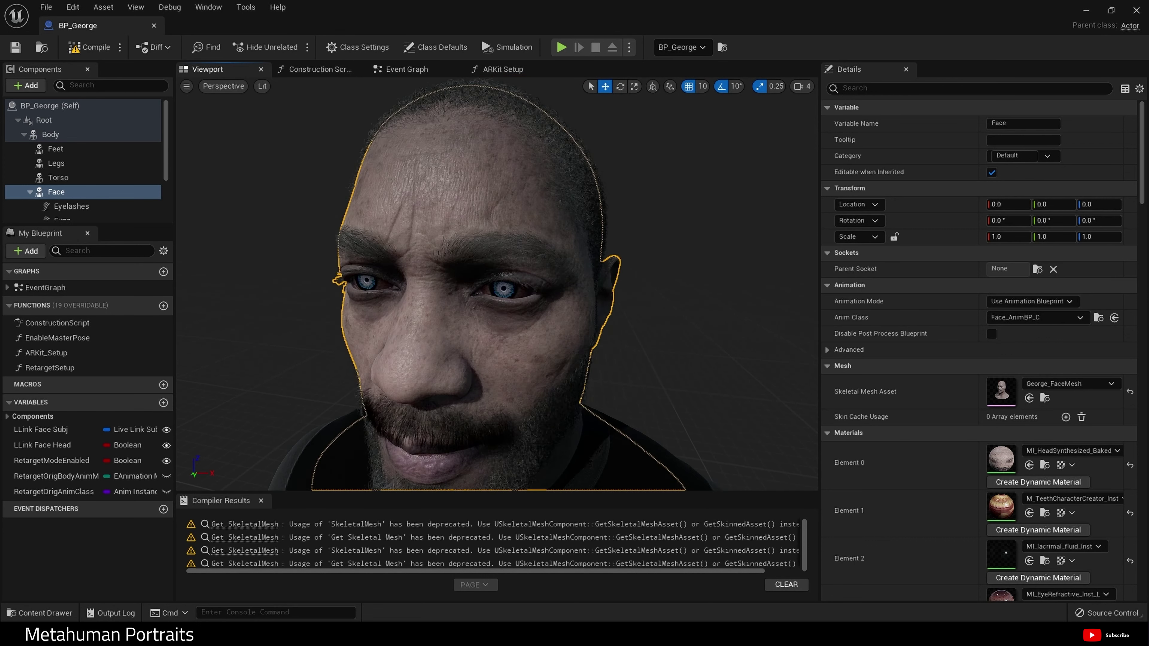
{"action": "right_click_drag", "start_coordinate": [687, 179], "coordinate": [687, 216]}
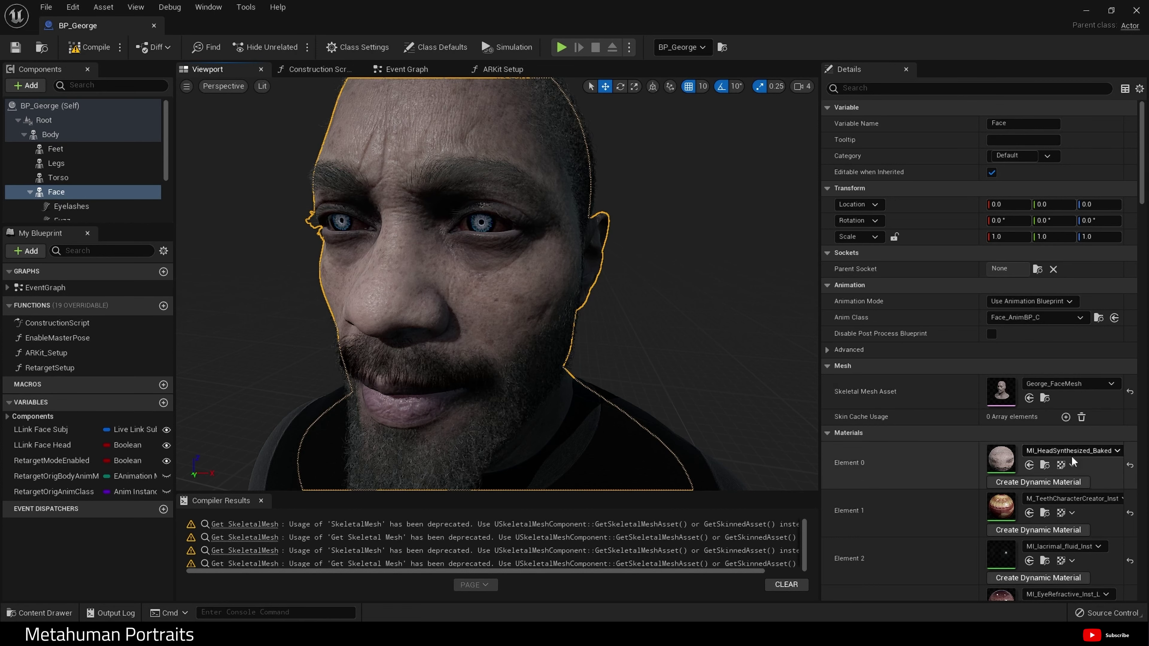
{"action": "scroll", "coordinate": [1040, 461], "scroll_direction": "down", "scroll_amount": 5}
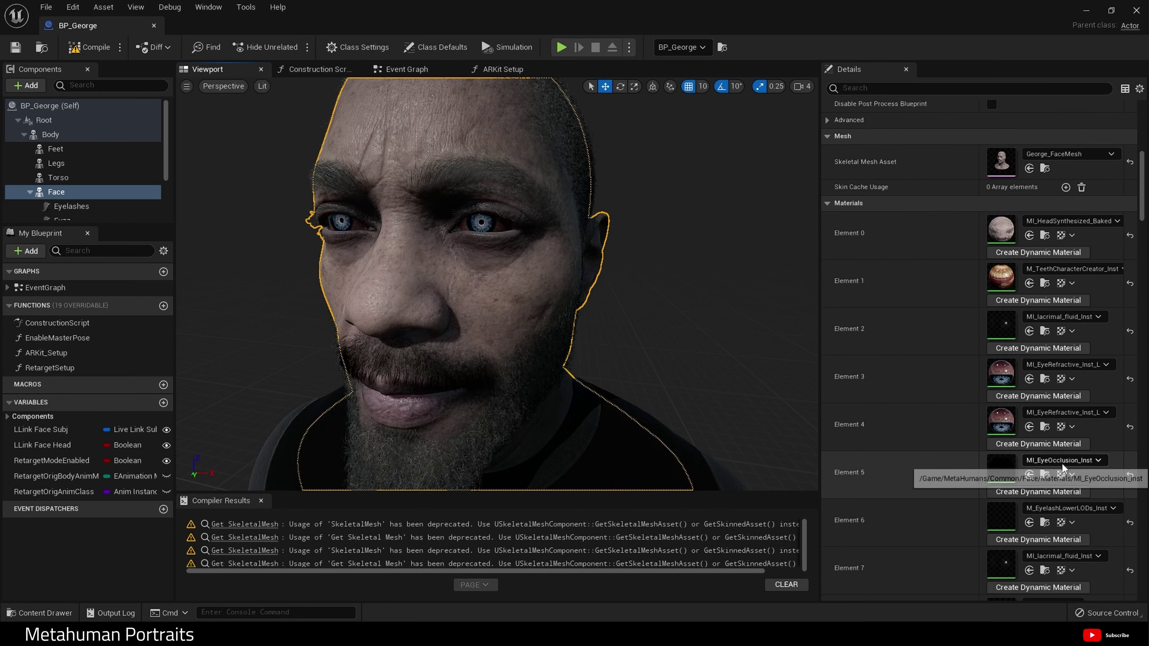
{"action": "double_click", "coordinate": [999, 381]}
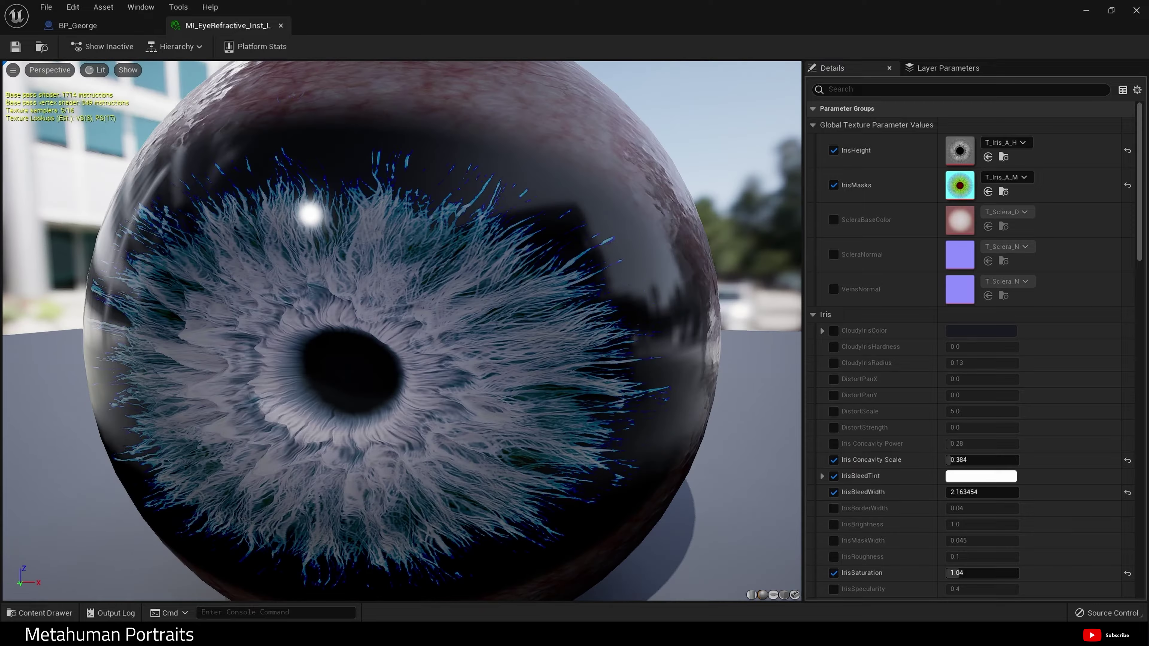
Examine the eye material's preview and its iris, refraction and sclera parameters
{"action": "mouse_move", "coordinate": [466, 350]}
{"action": "left_mouse_down"}
{"action": "mouse_move", "coordinate": [504, 330]}
{"action": "mouse_move", "coordinate": [456, 358]}
{"action": "left_mouse_up"}
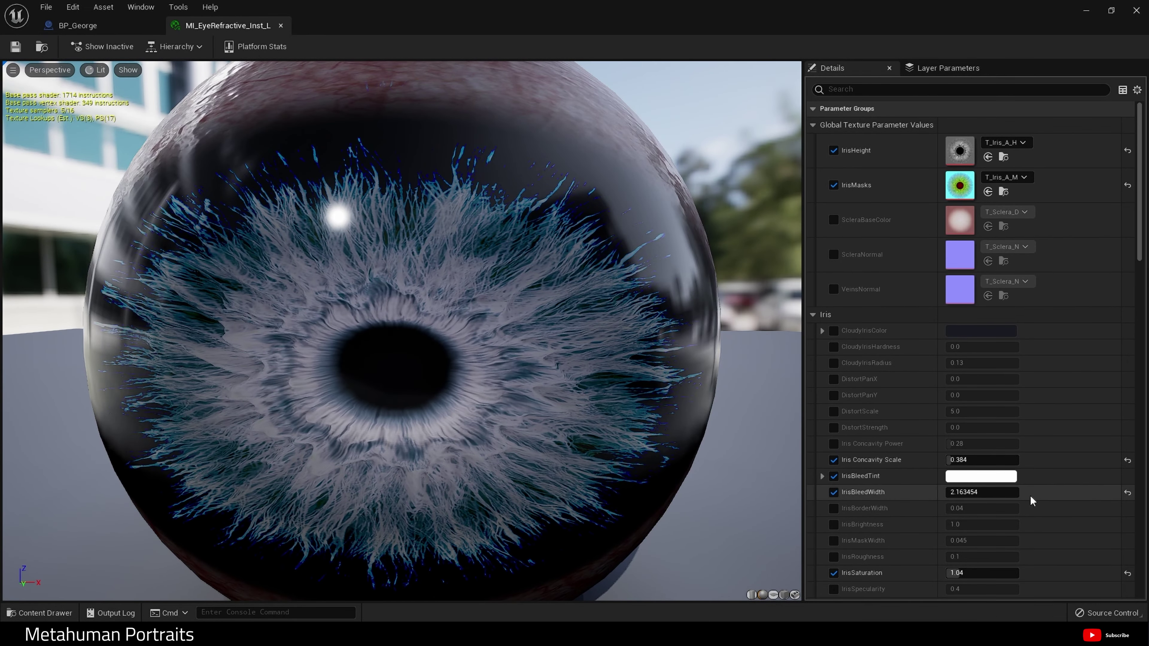
{"action": "scroll", "coordinate": [1031, 501], "scroll_direction": "down", "scroll_amount": 1}
{"action": "scroll", "coordinate": [1027, 498], "scroll_direction": "down", "scroll_amount": 20}
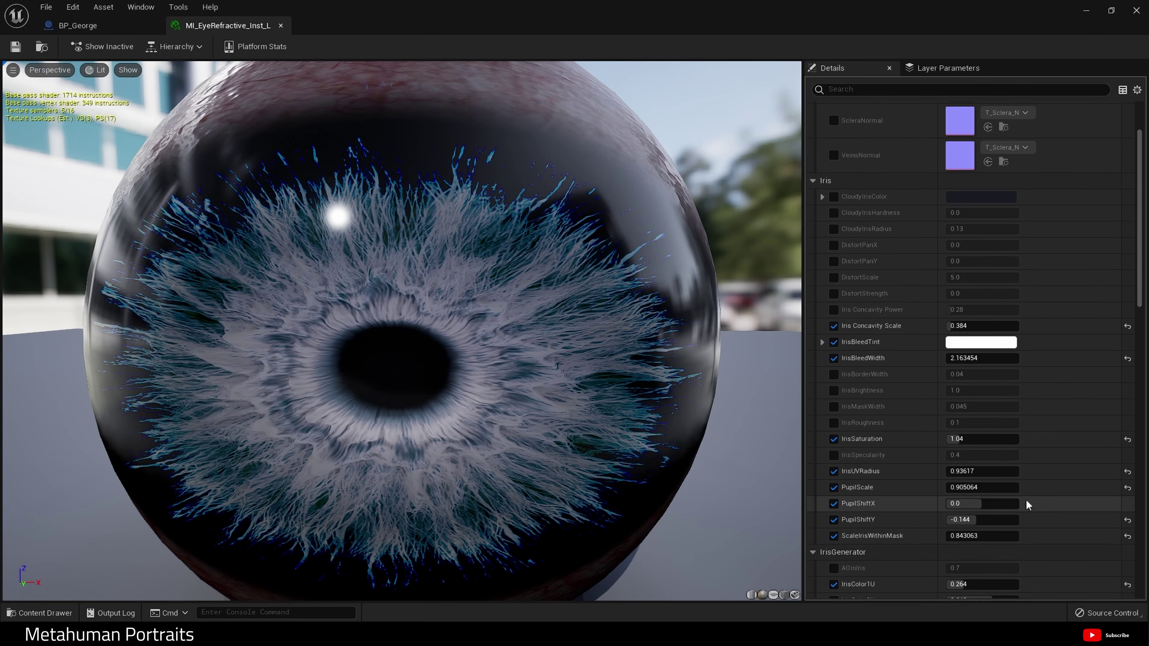
{"action": "scroll", "coordinate": [1027, 500], "scroll_direction": "down", "scroll_amount": 4}
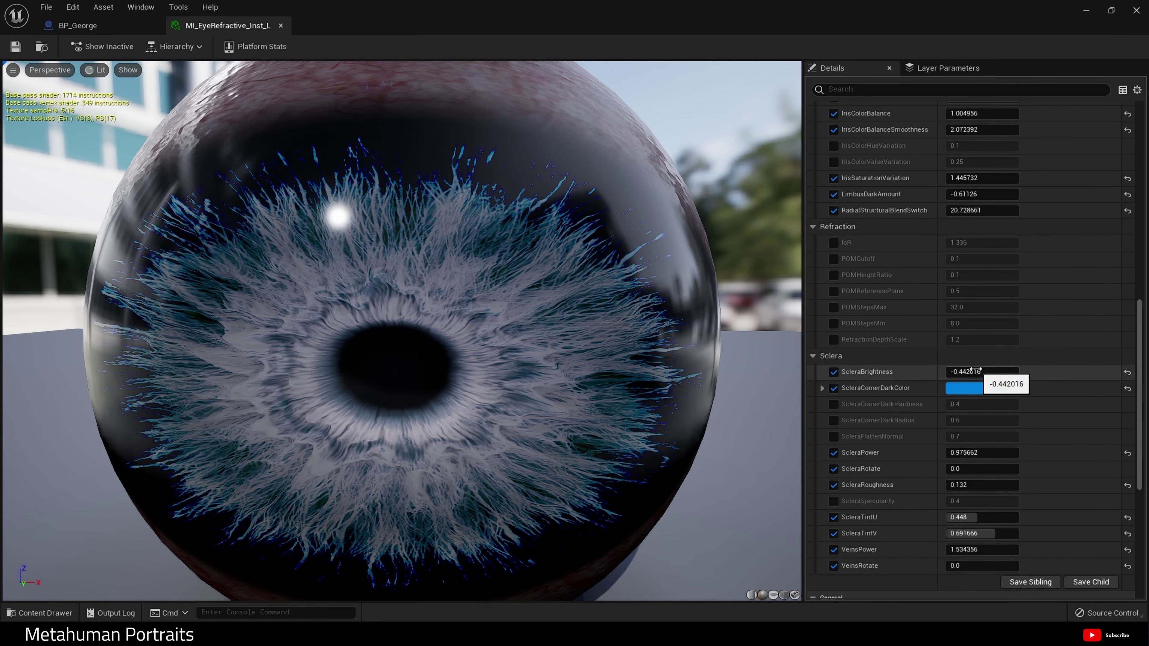
Adjust the eye material's ScleraBrightness, and inspect the face and eyes in the blueprint and through the level camera
{"action": "left_click_drag", "start_coordinate": [969, 371], "coordinate": [988, 372]}
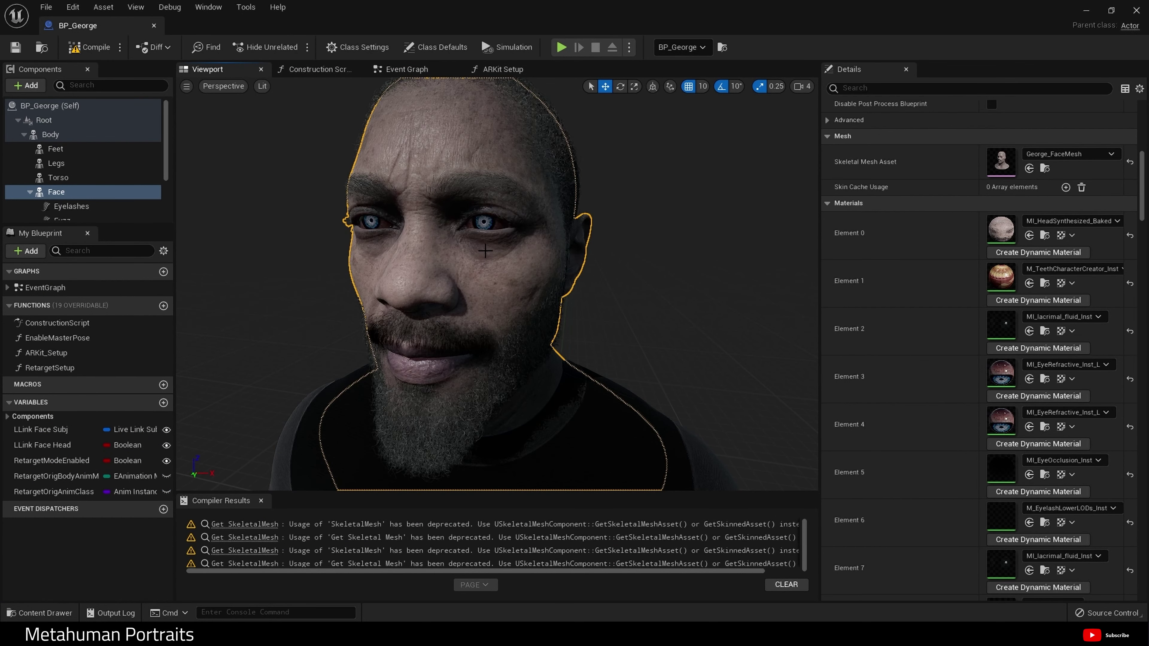
{"action": "mouse_move", "coordinate": [495, 233]}
{"action": "left_mouse_down"}
{"action": "mouse_move", "coordinate": [497, 246]}
{"action": "mouse_move", "coordinate": [495, 190]}
{"action": "mouse_move", "coordinate": [494, 240]}
{"action": "left_mouse_up"}
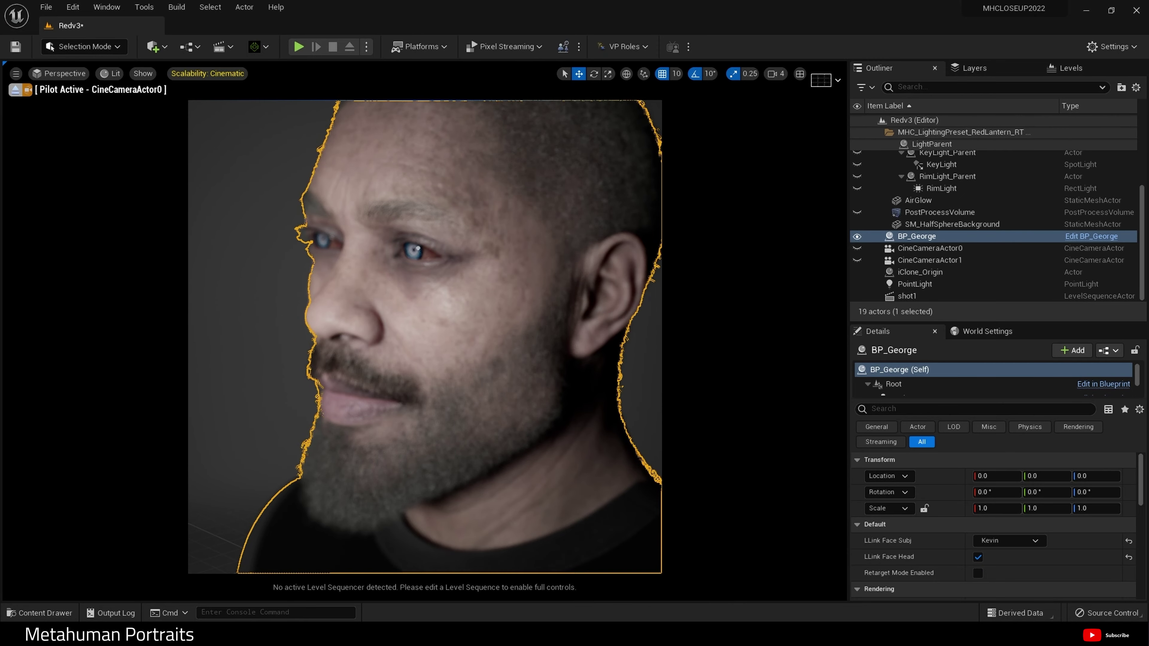
{"action": "mouse_move", "coordinate": [585, 182]}
{"action": "right_mouse_down"}
{"action": "mouse_move", "coordinate": [606, 158]}
{"action": "mouse_move", "coordinate": [586, 182]}
{"action": "right_mouse_up"}
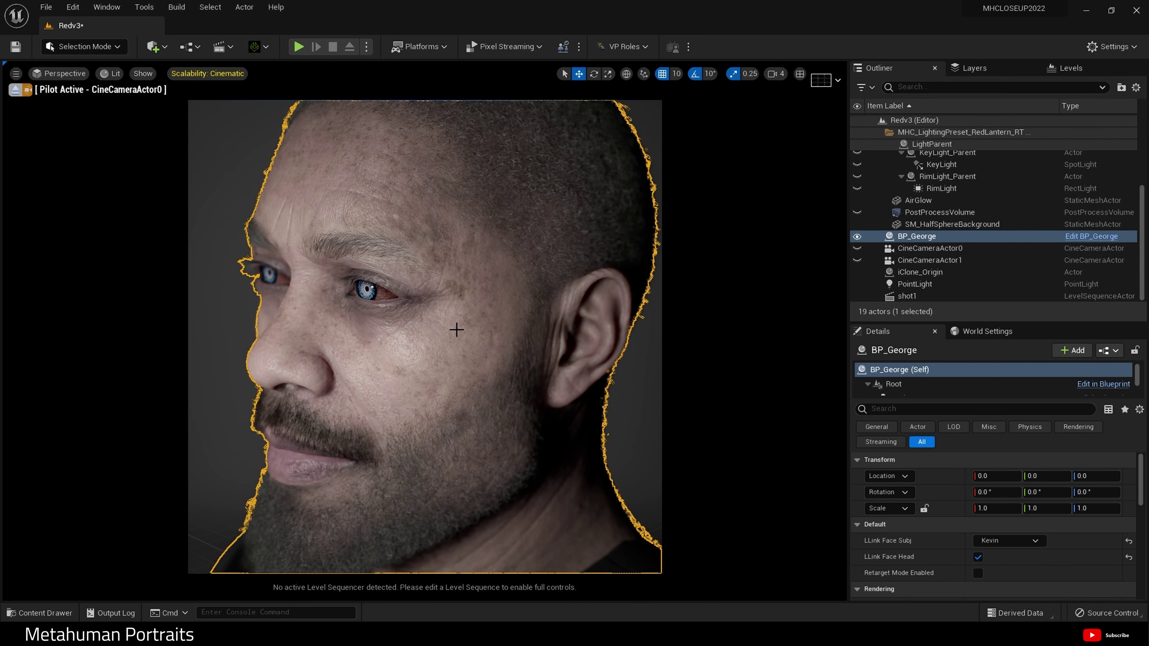
Look through the lighting preset's LightParent hierarchy, including its background, fill, key and rim light parents
{"action": "scroll", "coordinate": [927, 203], "scroll_direction": "up", "scroll_amount": 2}
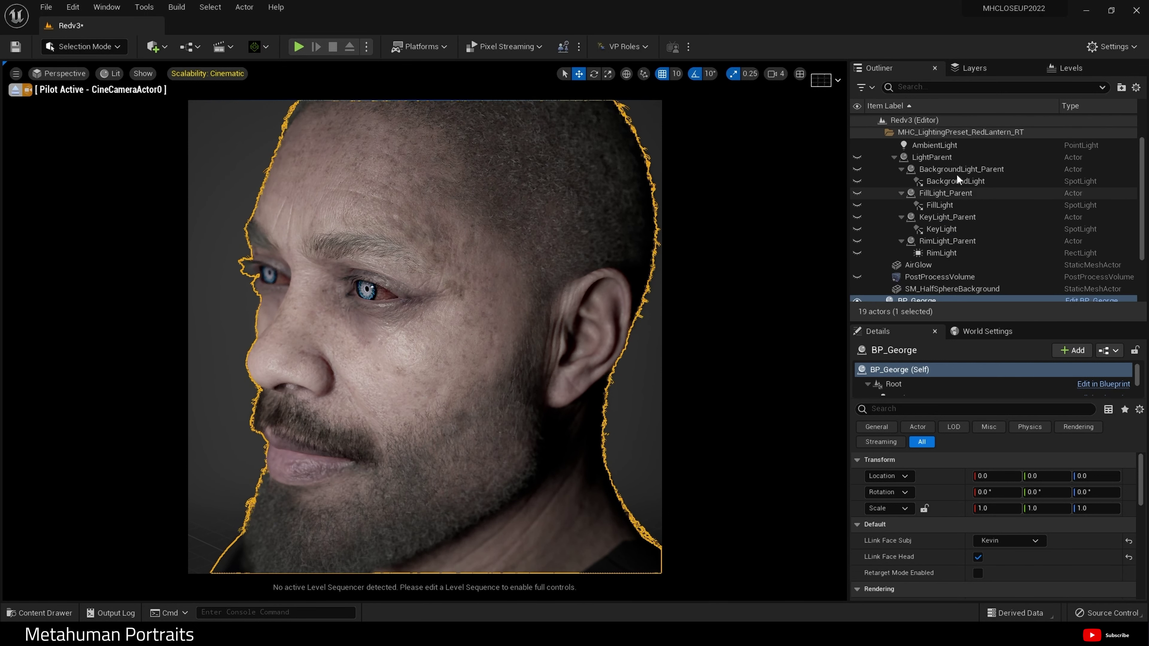
{"action": "left_click", "coordinate": [891, 158]}
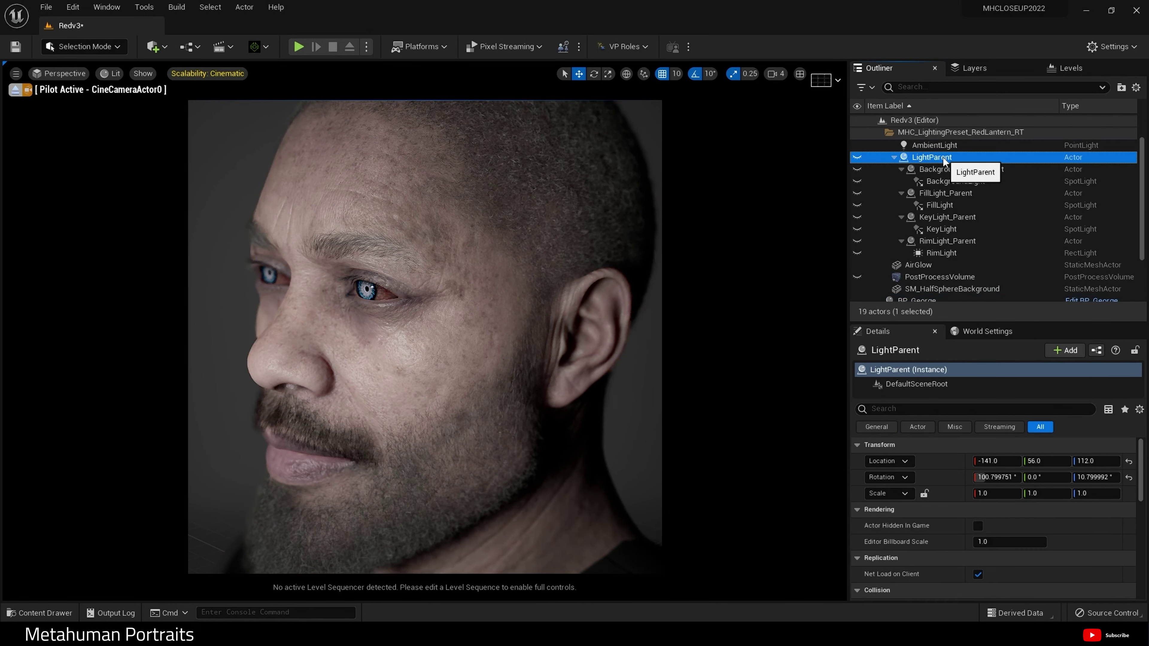
{"action": "left_click", "coordinate": [894, 158]}
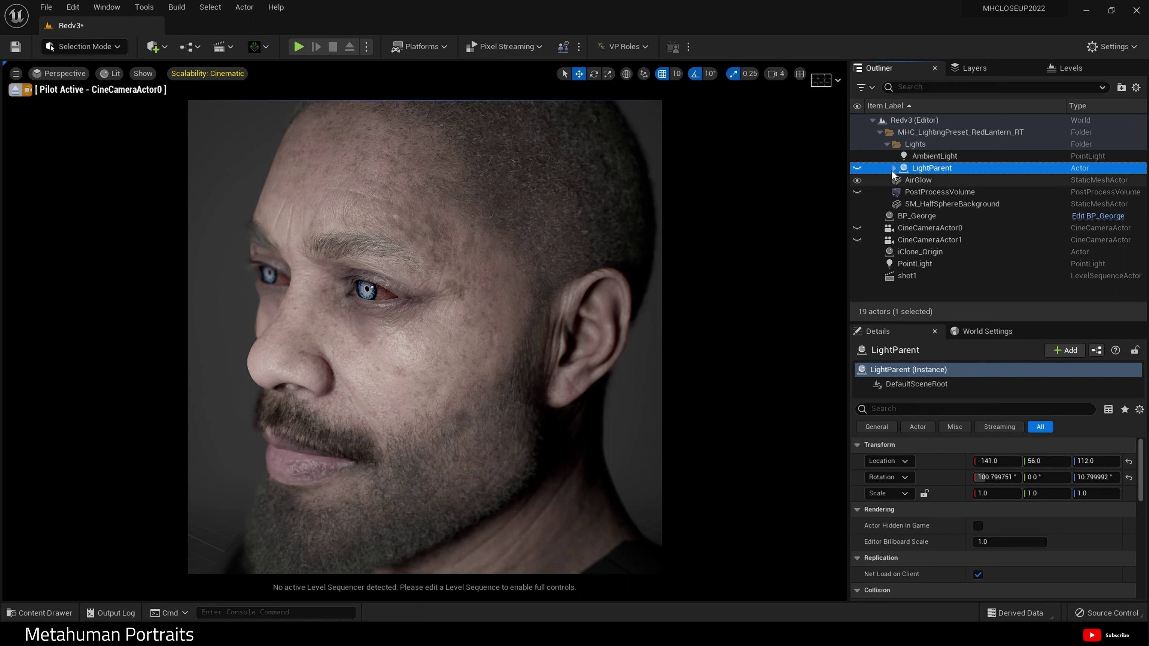
{"action": "left_click", "coordinate": [893, 168]}
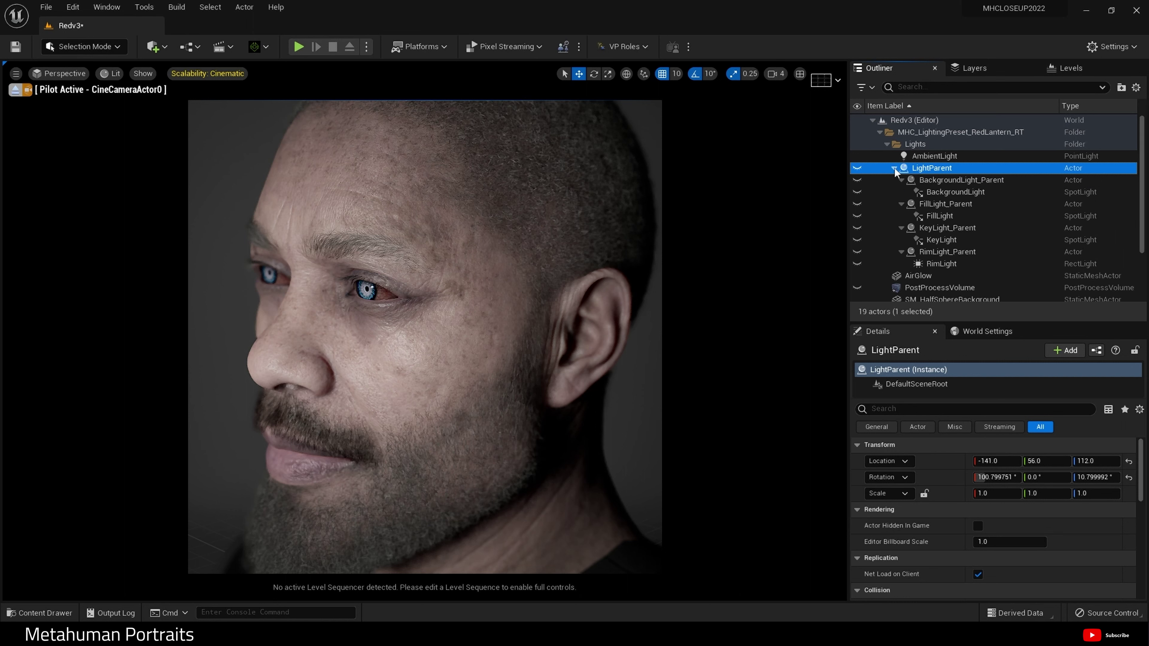
{"action": "left_click", "coordinate": [961, 179]}
{"action": "left_click", "coordinate": [960, 202]}
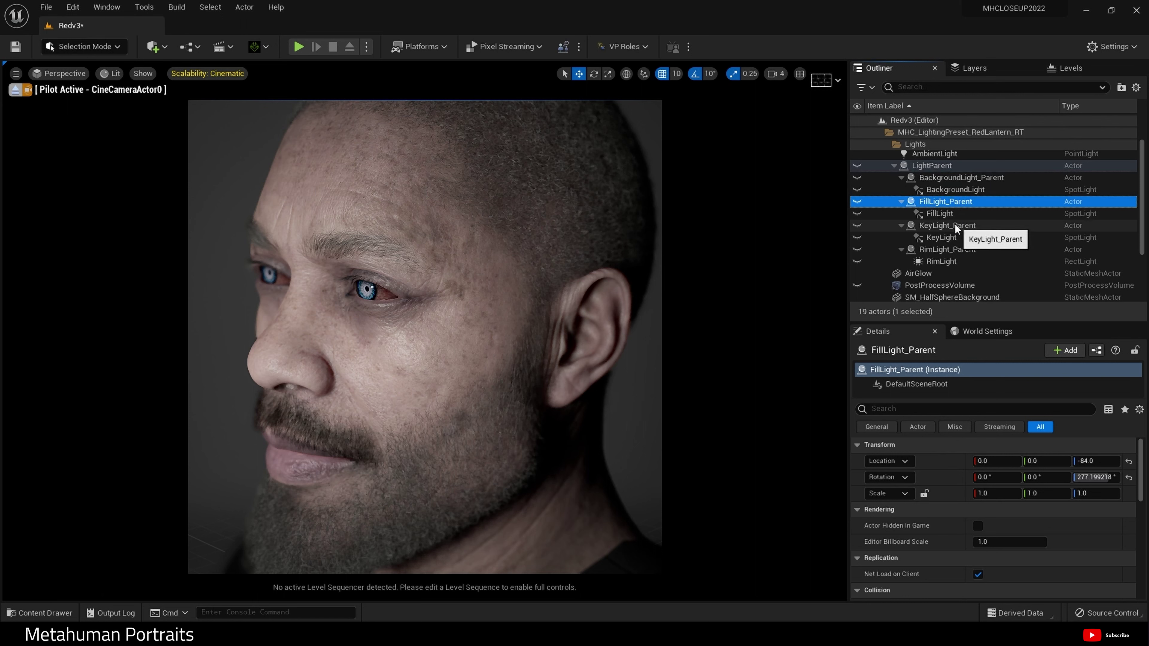
{"action": "left_click", "coordinate": [958, 226]}
{"action": "left_click", "coordinate": [962, 248]}
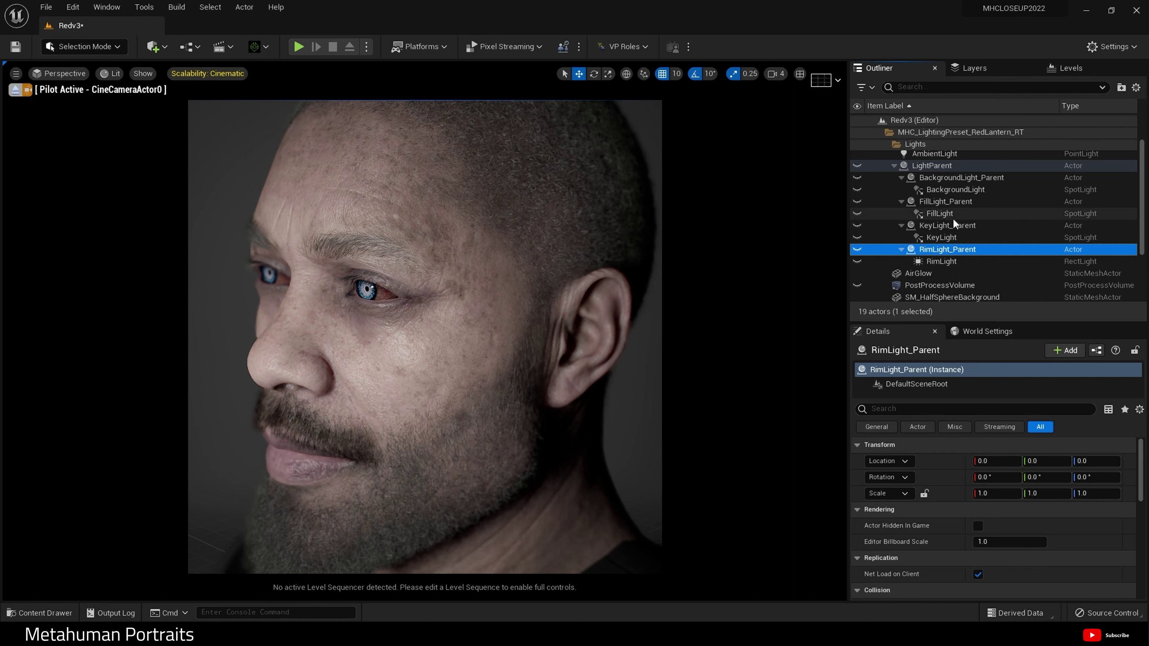
Move the AirGlow plane to an X location of -216
{"action": "left_click", "coordinate": [917, 275]}
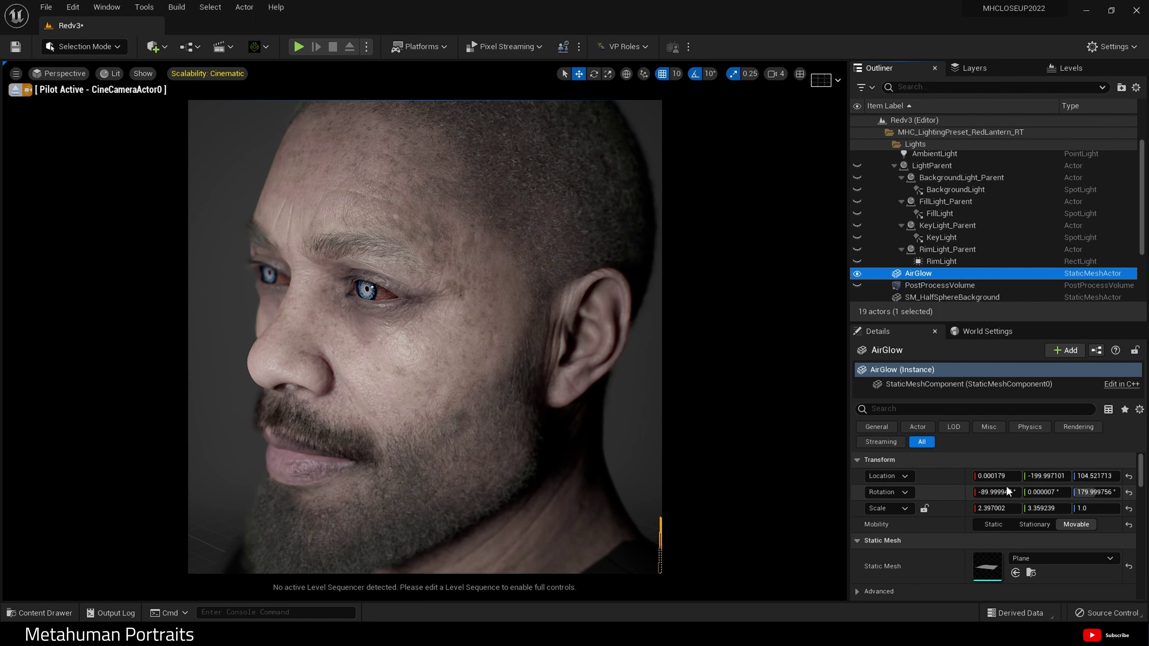
{"action": "left_click_drag", "start_coordinate": [996, 476], "coordinate": [899, 476]}
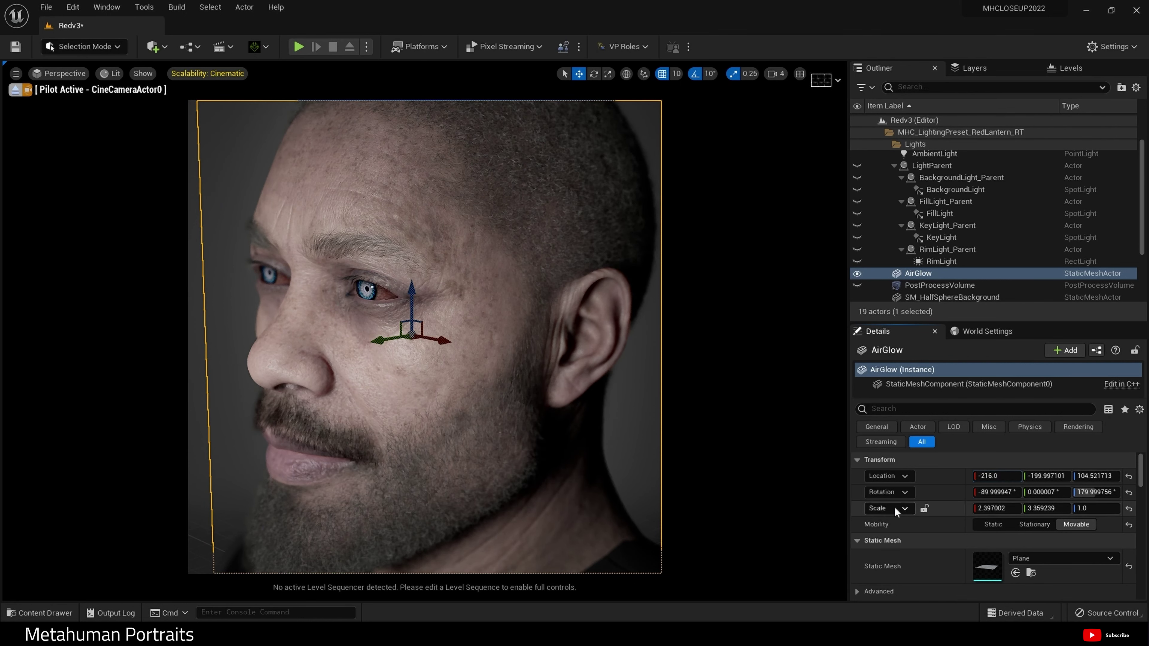
Make the LightParent group visible so that all of the preset's lights illuminate the portrait
{"action": "scroll", "coordinate": [960, 257], "scroll_direction": "down", "scroll_amount": 1}
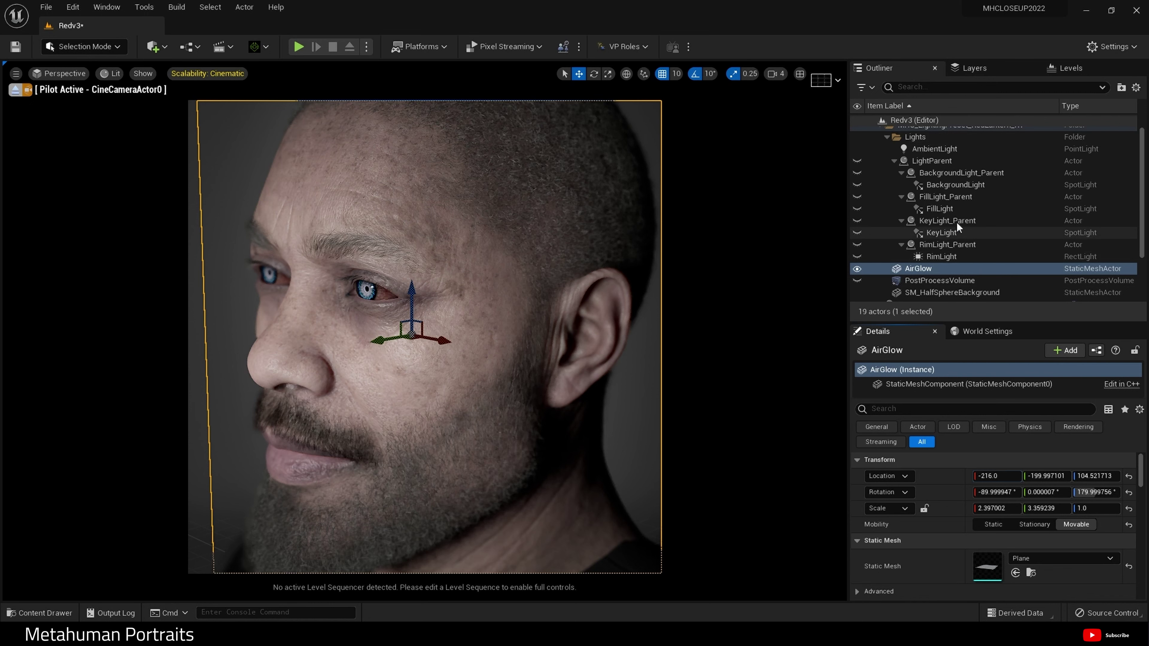
{"action": "left_click", "coordinate": [929, 160]}
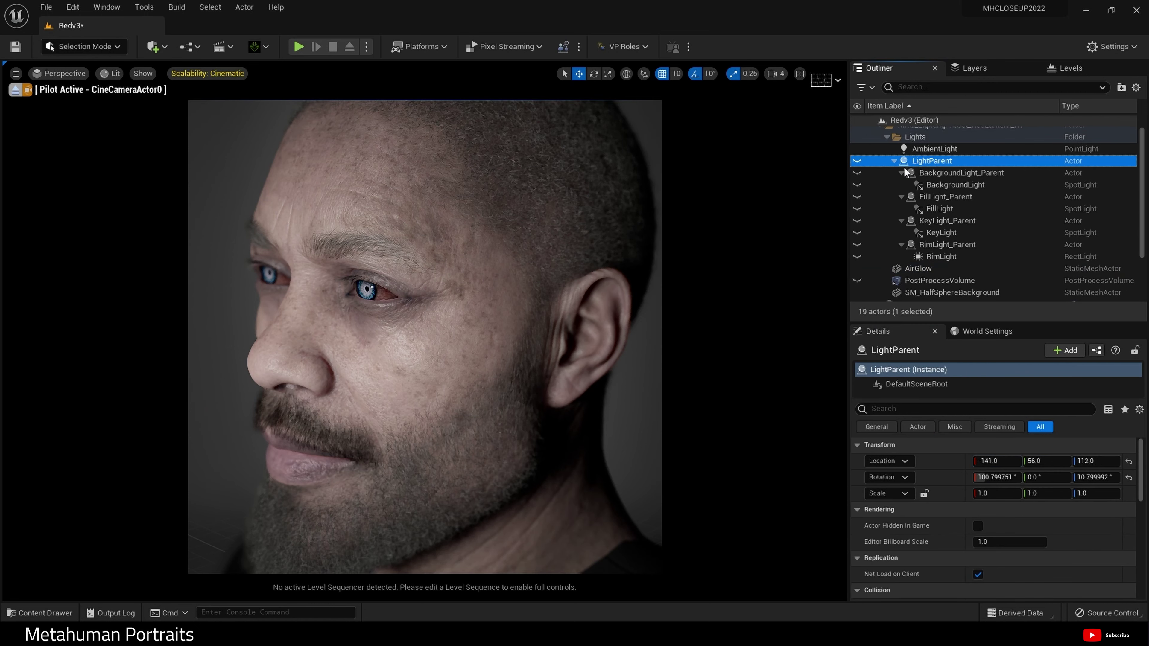
{"action": "left_click", "coordinate": [856, 161]}
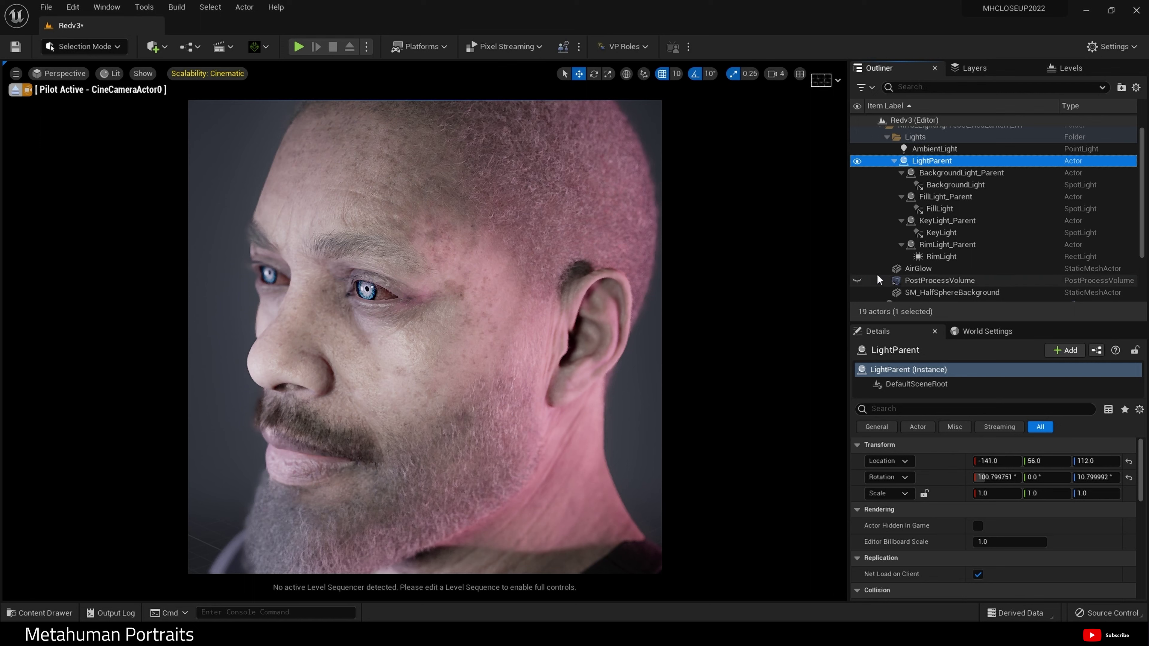
Toggle the AirGlow plane's visibility off and back on to compare its effect on the portrait
{"action": "left_click", "coordinate": [858, 268]}
{"action": "left_click", "coordinate": [857, 269]}
{"action": "left_click", "coordinate": [857, 269]}
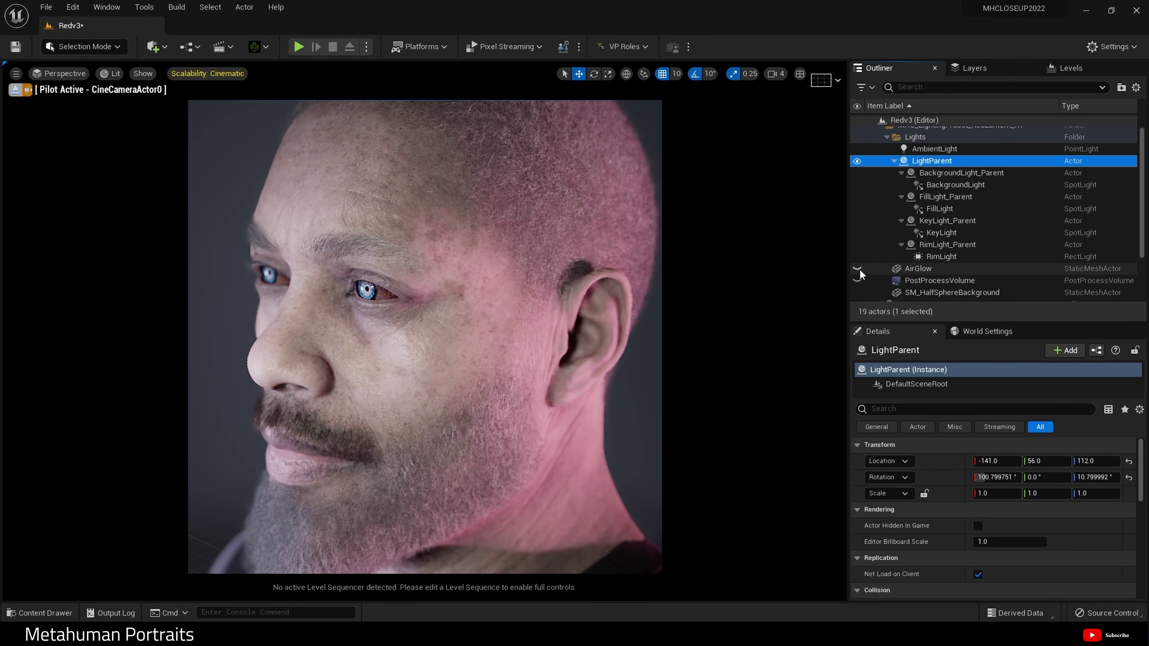
{"action": "left_click", "coordinate": [857, 268]}
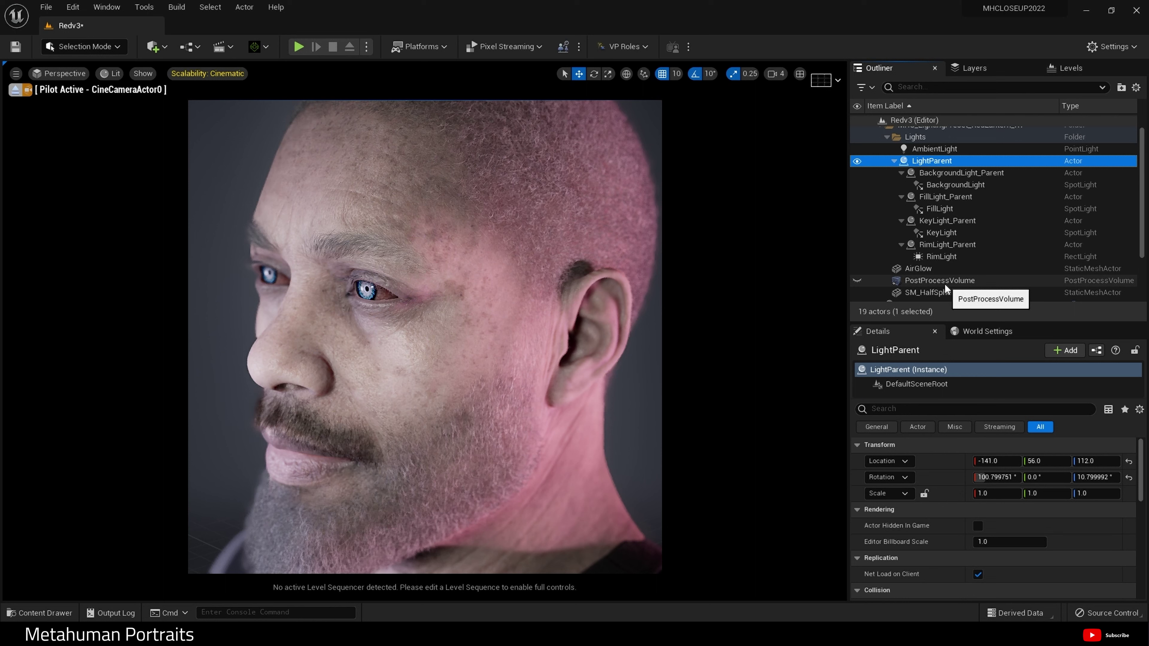
Delete the neutral PointLight from the level
{"action": "scroll", "coordinate": [944, 282], "scroll_direction": "down", "scroll_amount": 5}
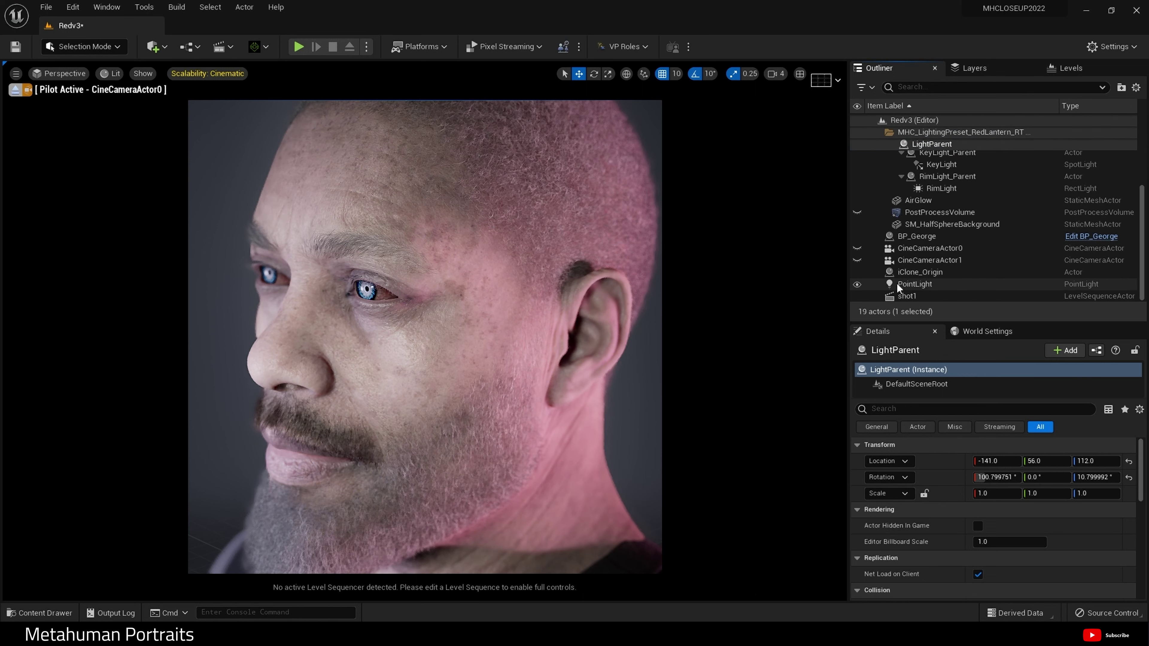
{"action": "left_click", "coordinate": [897, 285]}
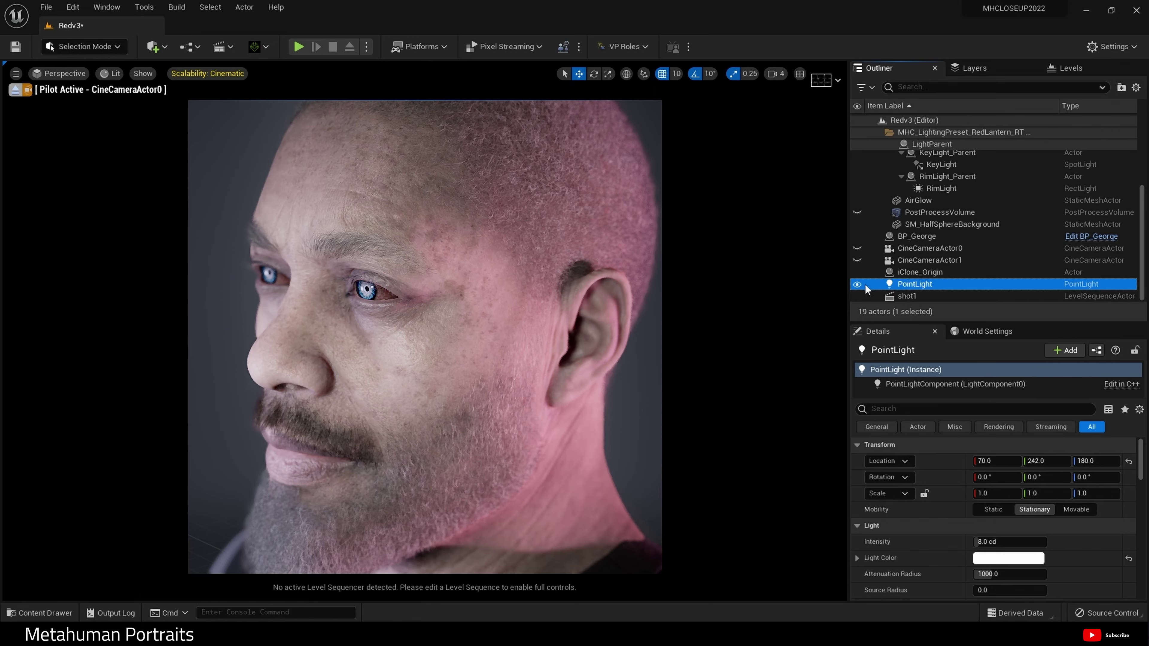
{"action": "key", "text": "Delete"}
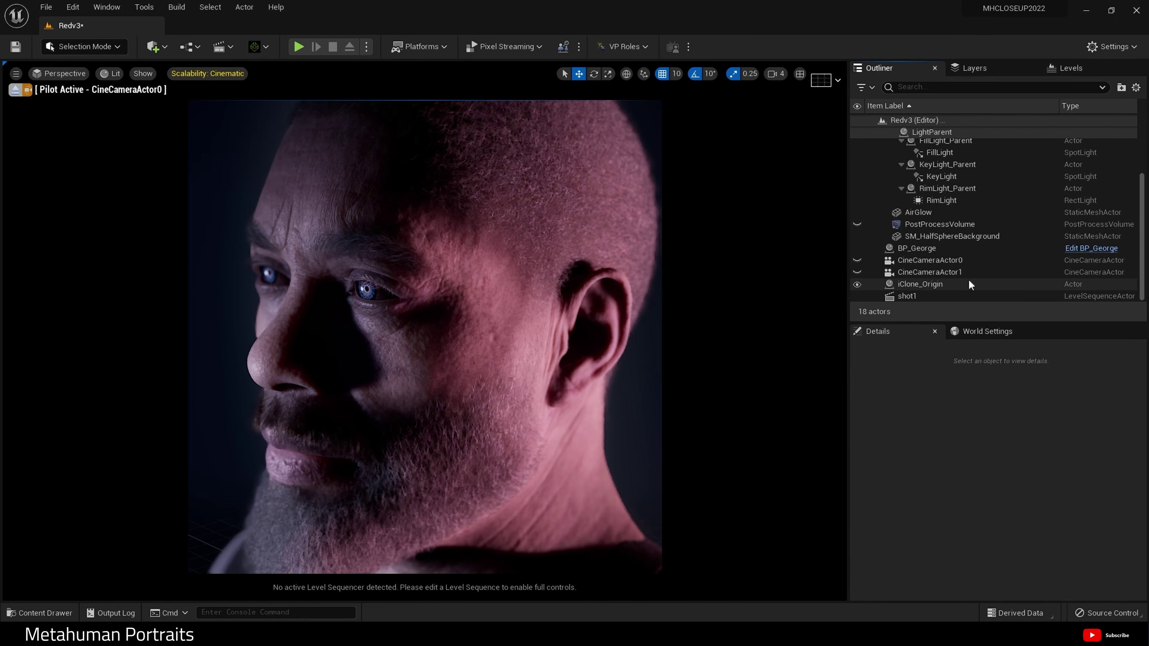
Show the preset's PostProcessVolume to compare its color grading on the portrait, and hide it again
{"action": "scroll", "coordinate": [968, 279], "scroll_direction": "up", "scroll_amount": 4}
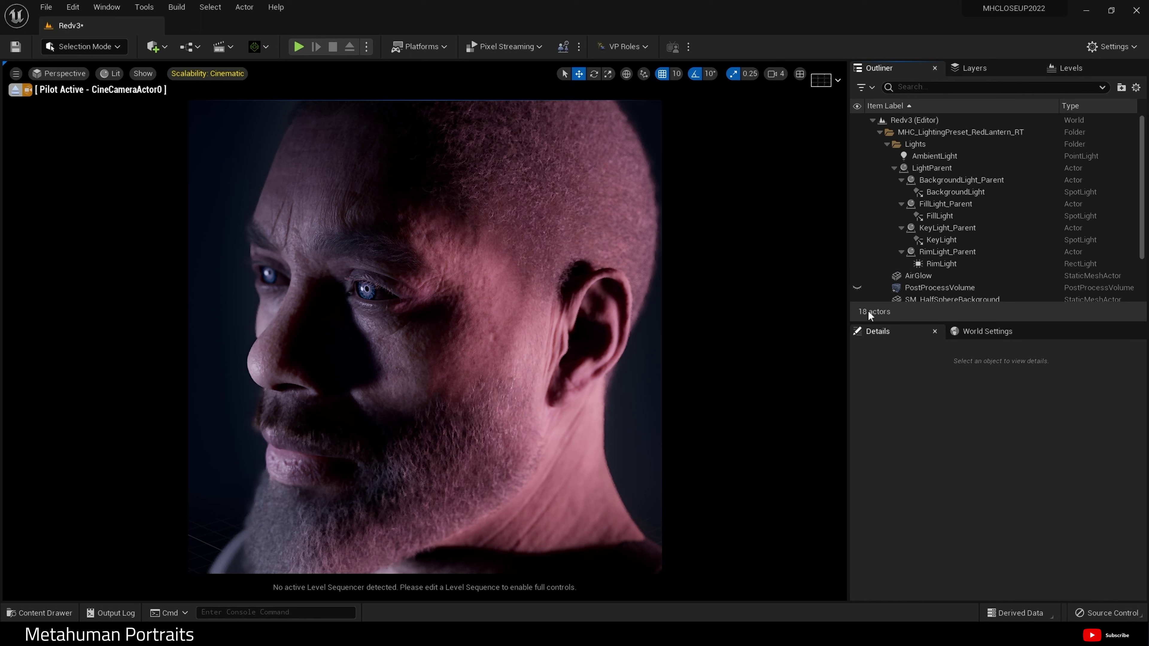
{"action": "left_click", "coordinate": [888, 289]}
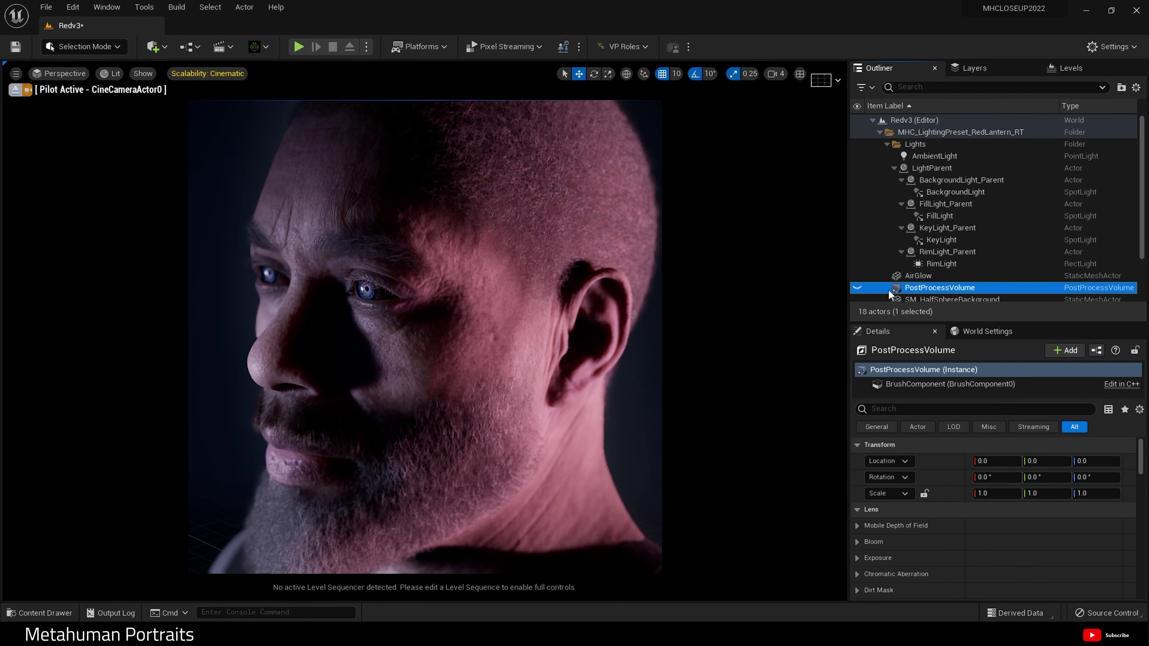
{"action": "left_click", "coordinate": [856, 288]}
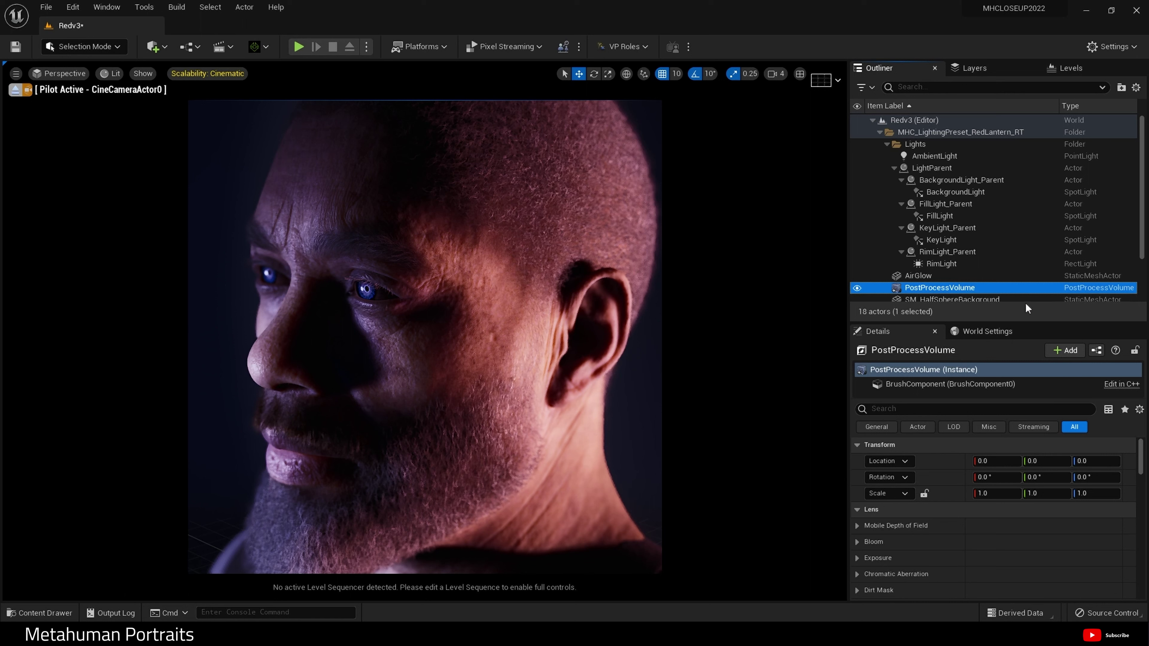
{"action": "left_click", "coordinate": [857, 288]}
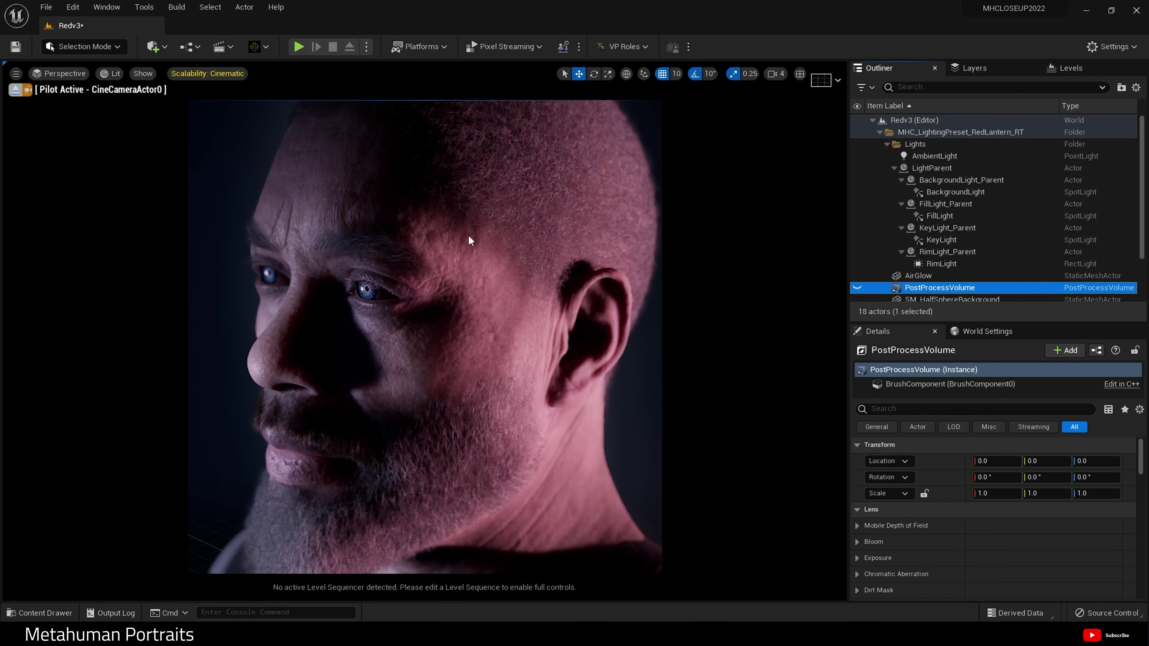
Add a new post process volume to the level and rename it Tut
{"action": "left_click", "coordinate": [153, 46]}
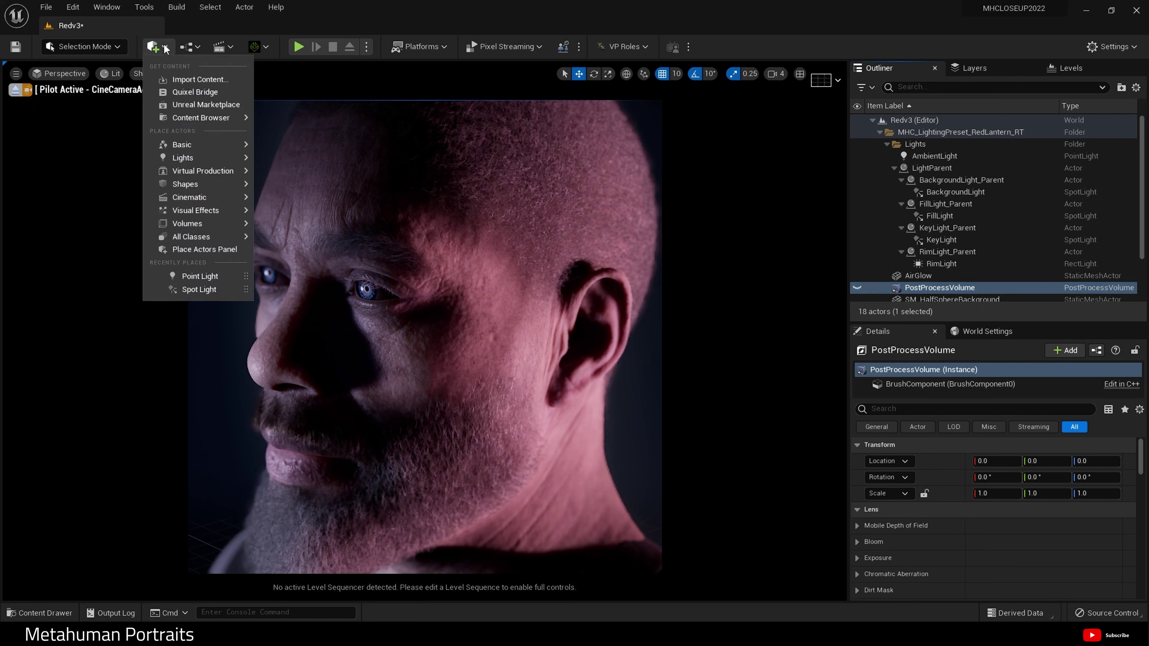
{"action": "mouse_move", "coordinate": [204, 186]}
{"action": "mouse_move", "coordinate": [208, 210]}
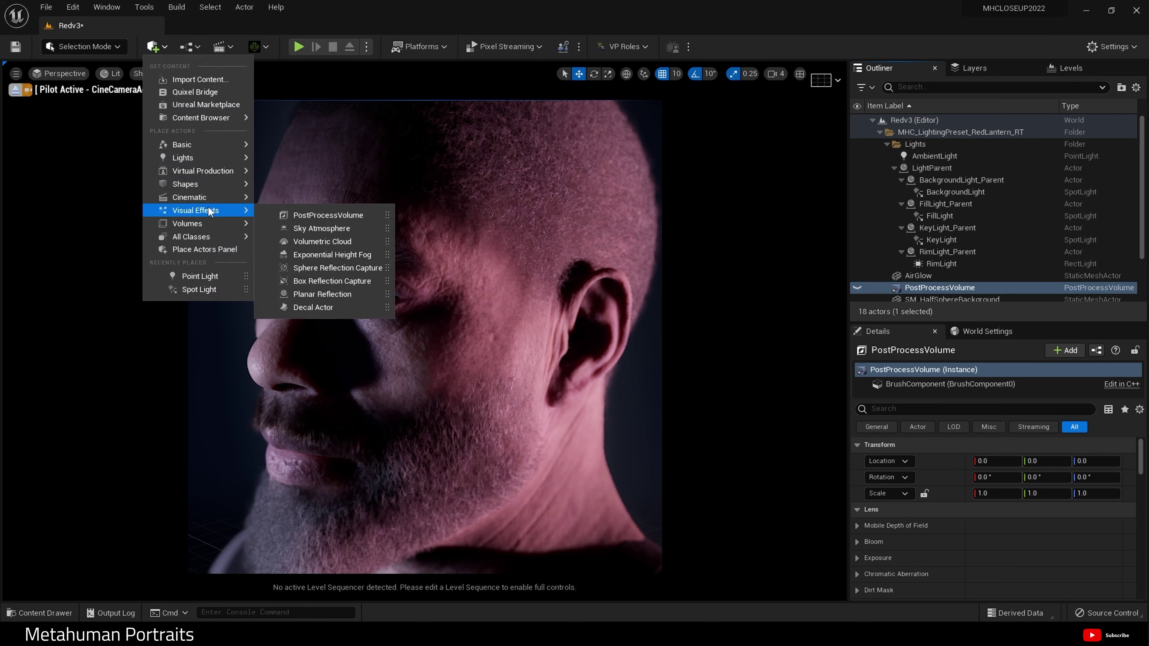
{"action": "left_click", "coordinate": [310, 216]}
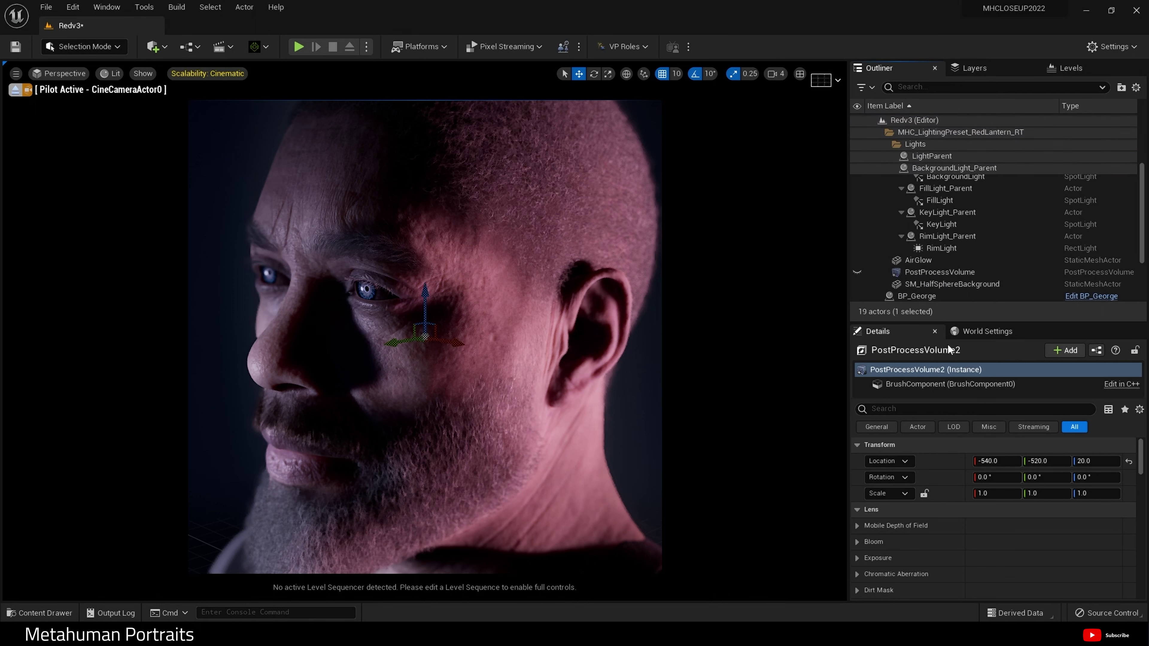
{"action": "key", "text": "BackSpace"}
{"action": "type", "text": "Tut"}
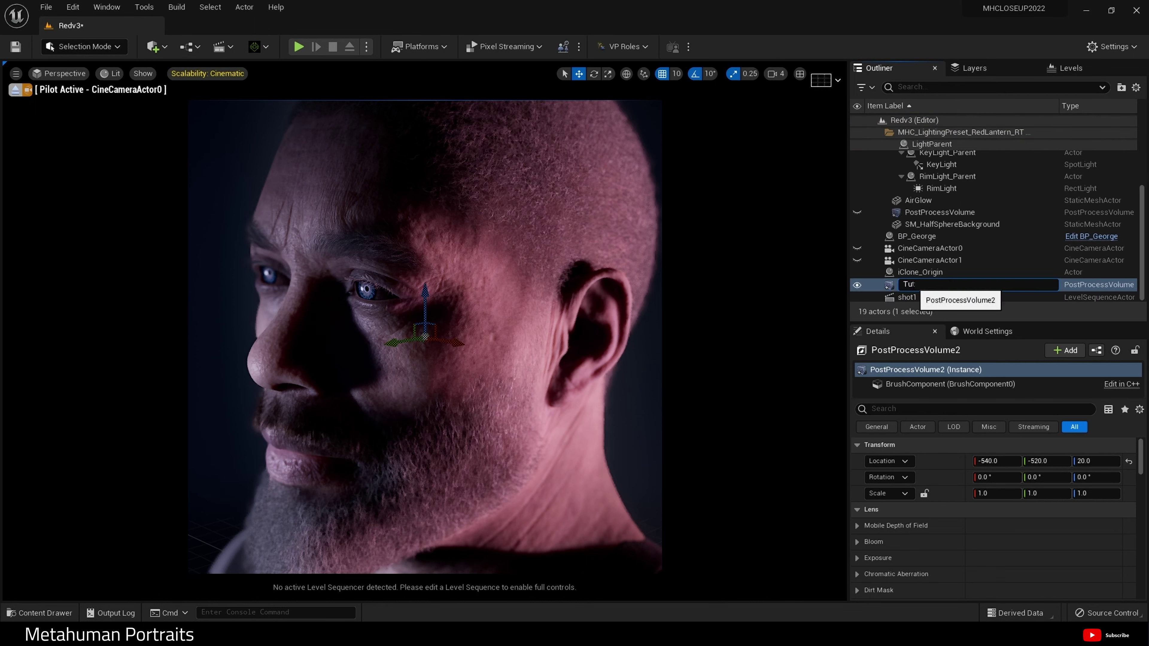
{"action": "key", "text": "Return"}
Search the Tut volume's settings for "unbound" and enable Infinite Extent (Unbound)
{"action": "left_click", "coordinate": [920, 408]}
{"action": "type", "text": "unbo"}
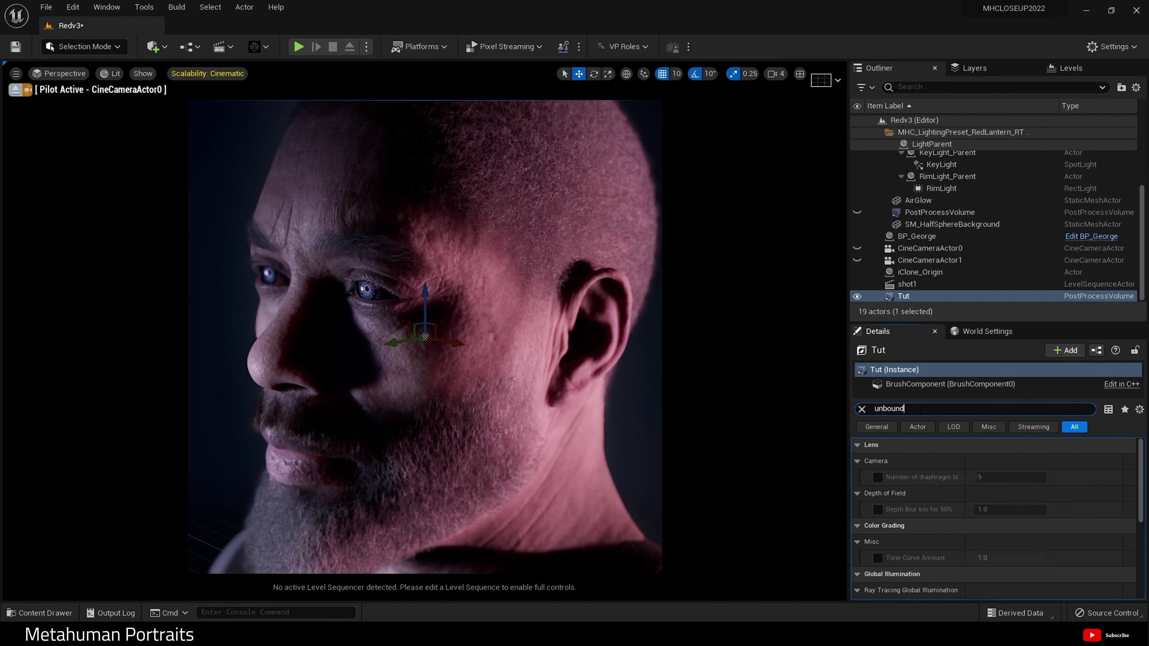
{"action": "type", "text": "und"}
{"action": "left_click", "coordinate": [977, 462]}
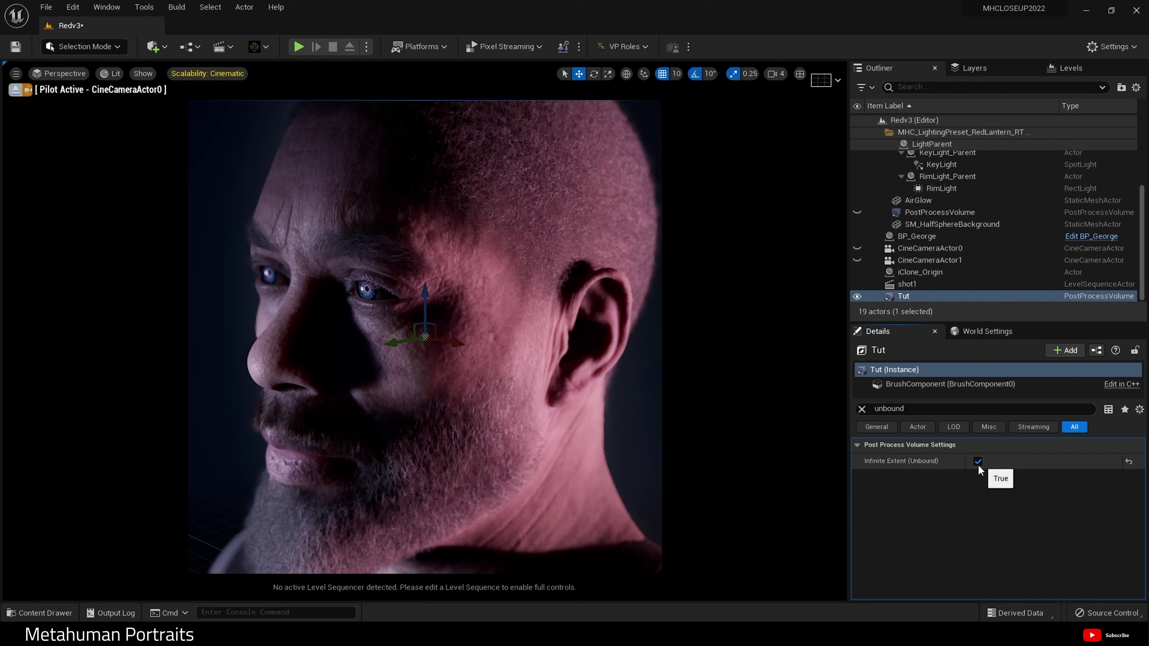
Search the Tut volume's settings for "exp" and override the exposure Metering Mode with Manual
{"action": "left_click", "coordinate": [861, 409]}
{"action": "type", "text": "ex"}
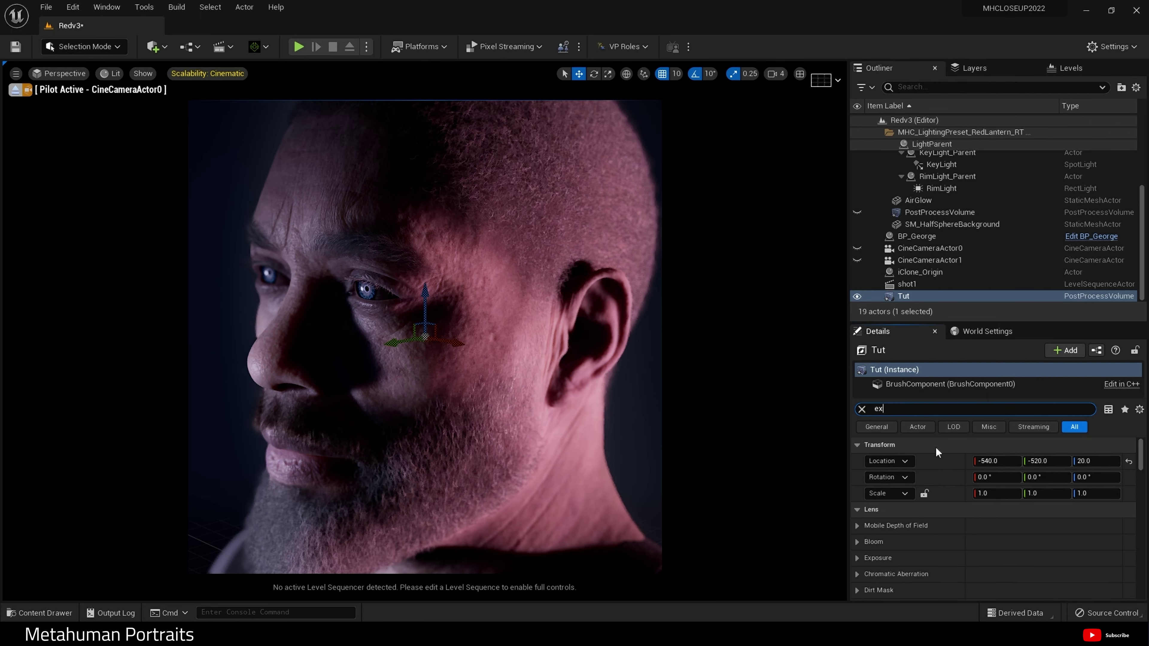
{"action": "type", "text": "p"}
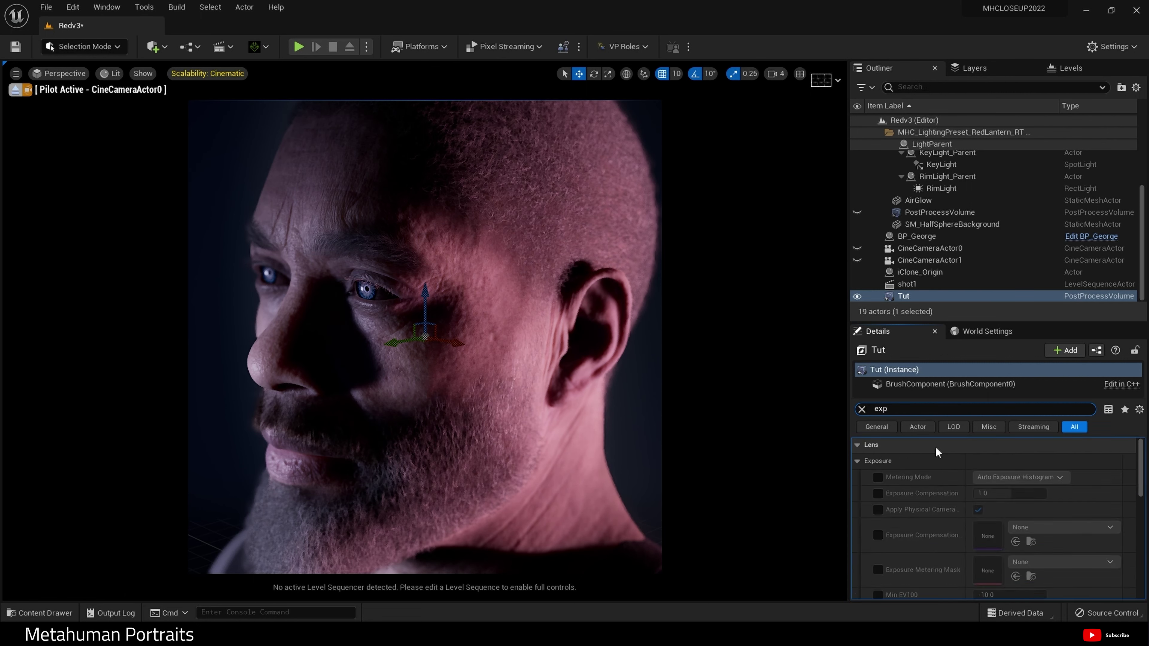
{"action": "left_click", "coordinate": [877, 478]}
{"action": "left_click", "coordinate": [1020, 477]}
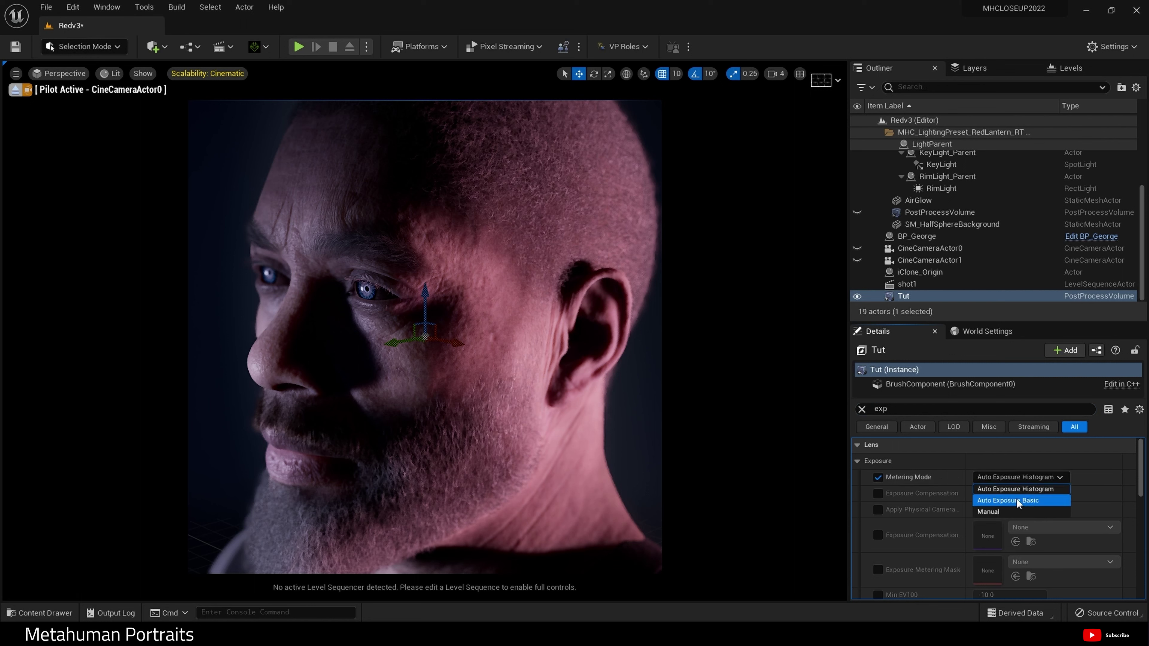
{"action": "left_click", "coordinate": [1009, 511]}
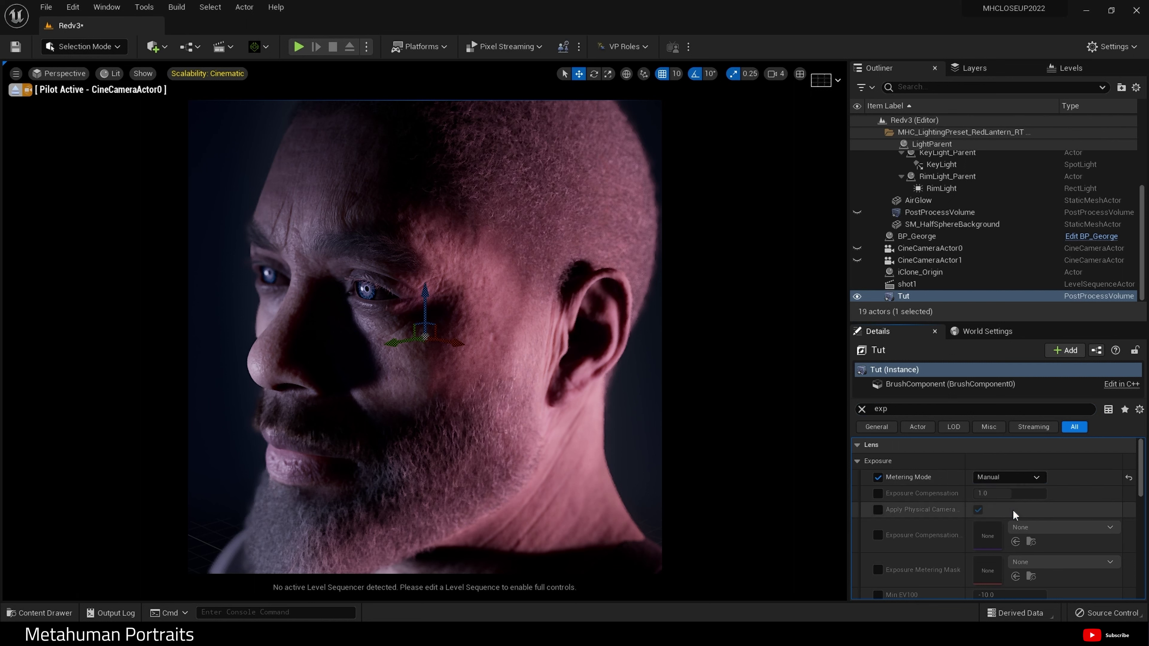
Enable the Tut volume's overrides for Exposure Compensation and Apply Physical Camera Exposure
{"action": "left_click", "coordinate": [878, 492]}
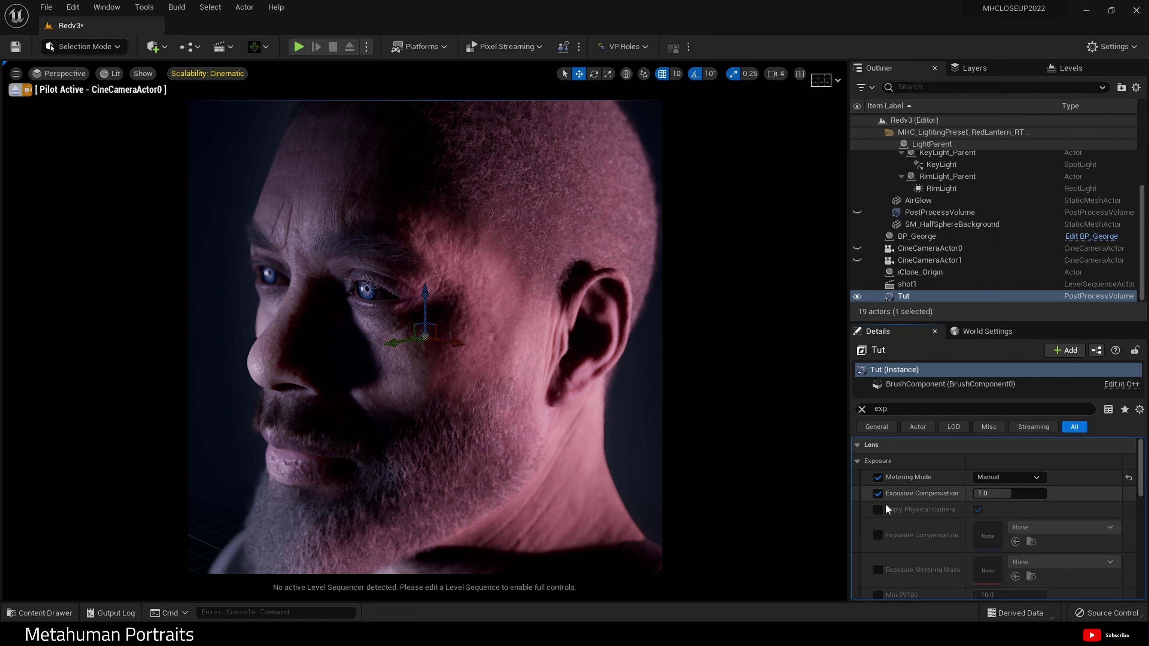
{"action": "left_click", "coordinate": [877, 509]}
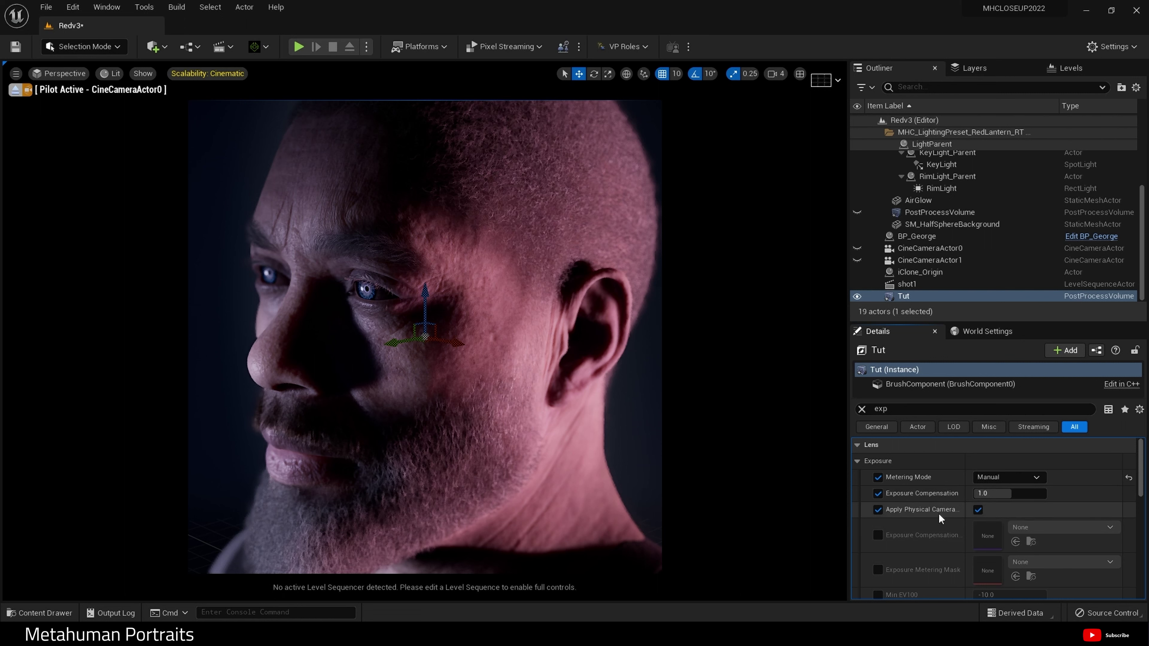
Toggle the Tut volume's Apply Physical Camera Exposure off and back on, and examine CineCameraActor0's exposure settings
{"action": "left_click", "coordinate": [977, 513]}
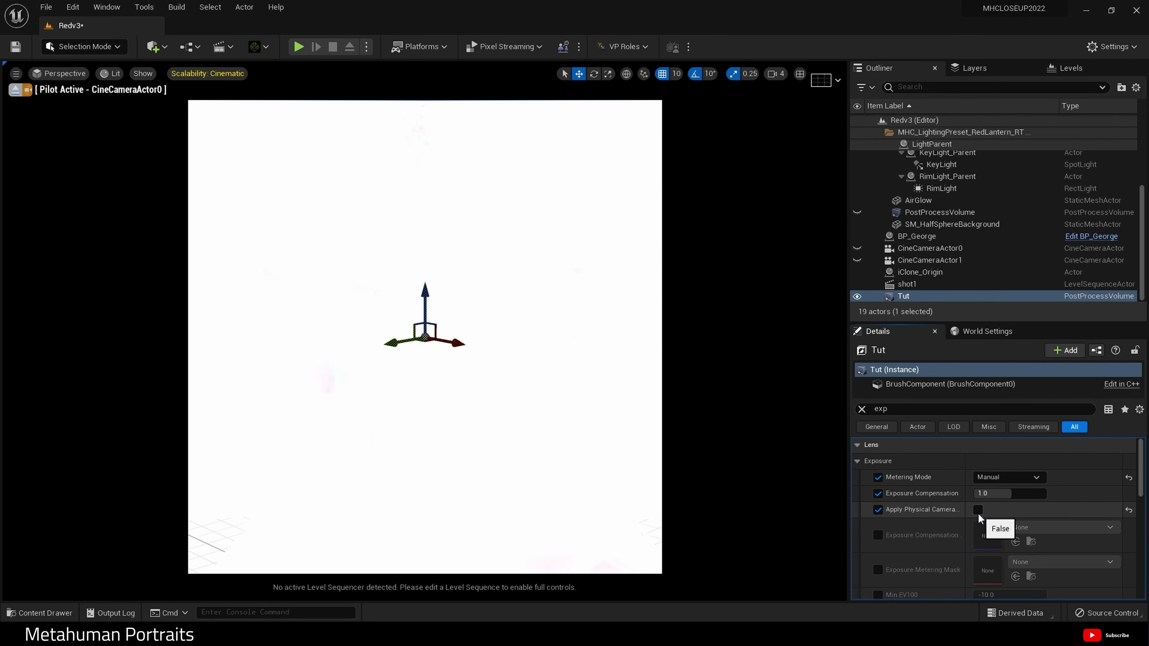
{"action": "left_click", "coordinate": [977, 513]}
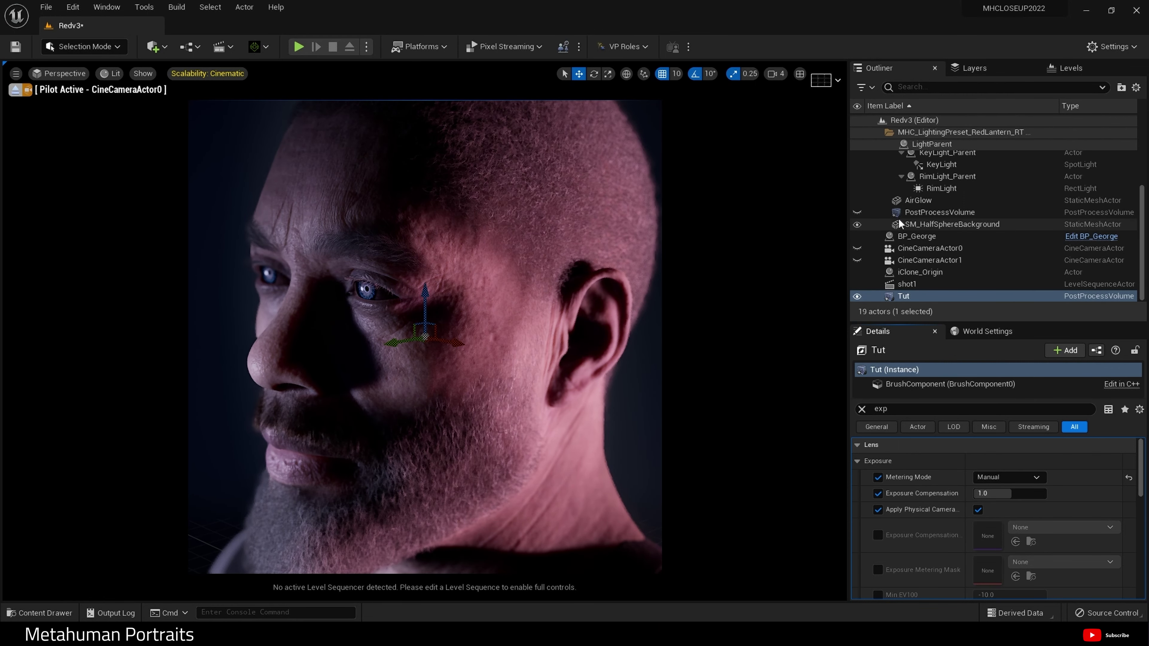
{"action": "left_click", "coordinate": [927, 249]}
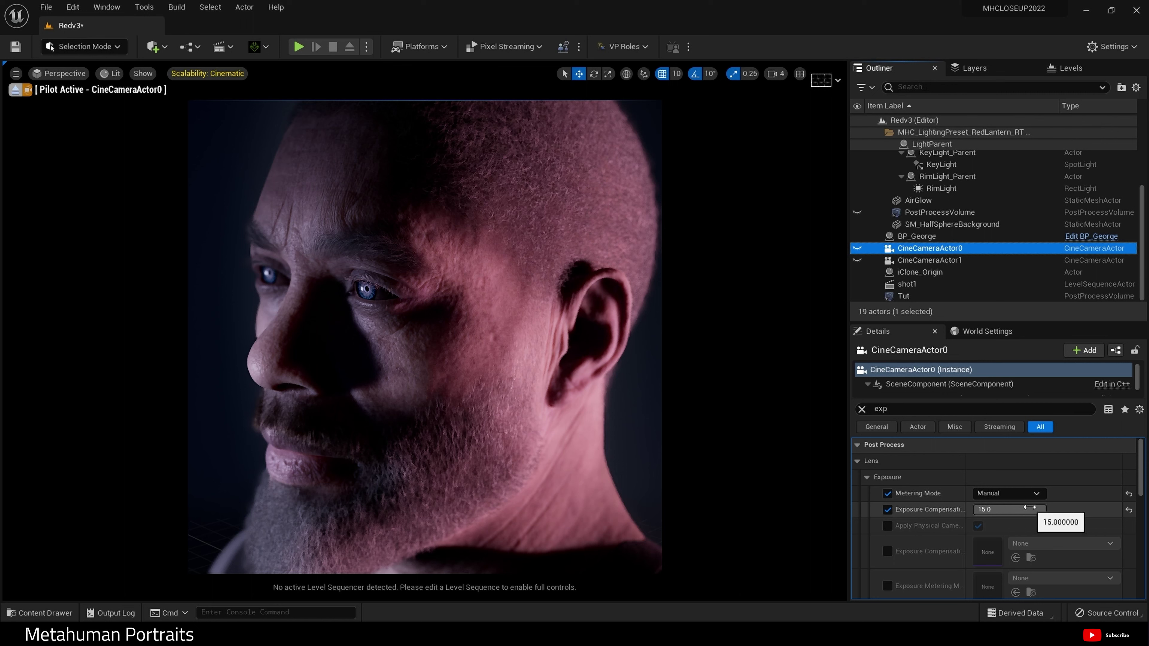
Search the Tut volume's settings for "contrast" and examine its color grading contrast options
{"action": "left_click", "coordinate": [903, 296]}
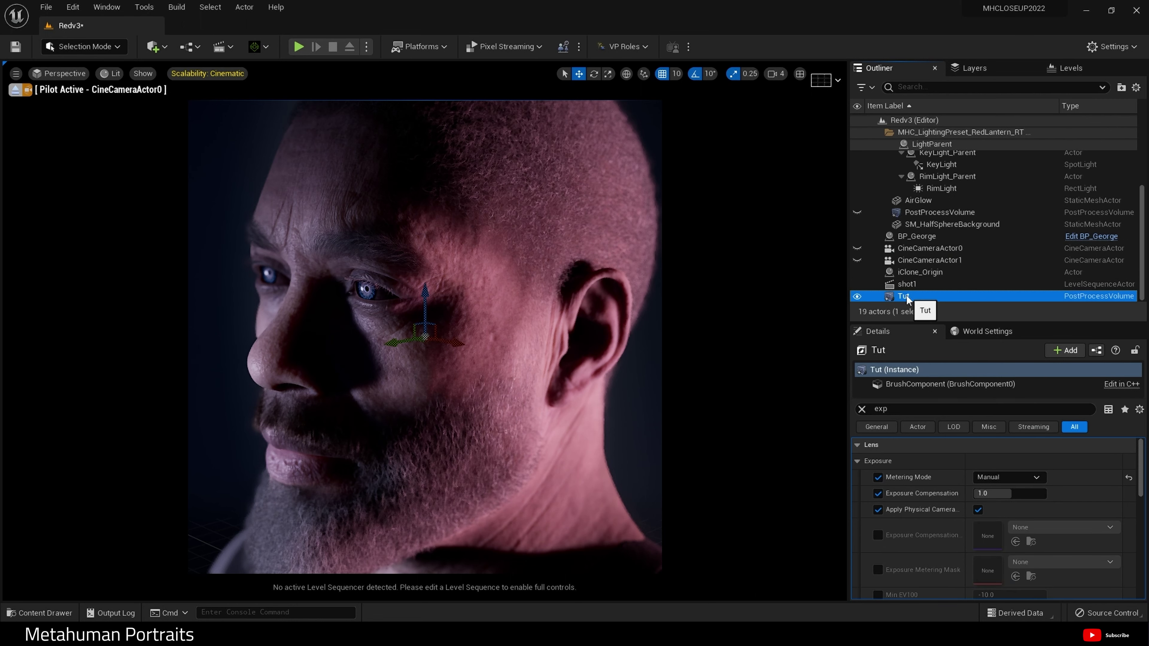
{"action": "left_click", "coordinate": [862, 409]}
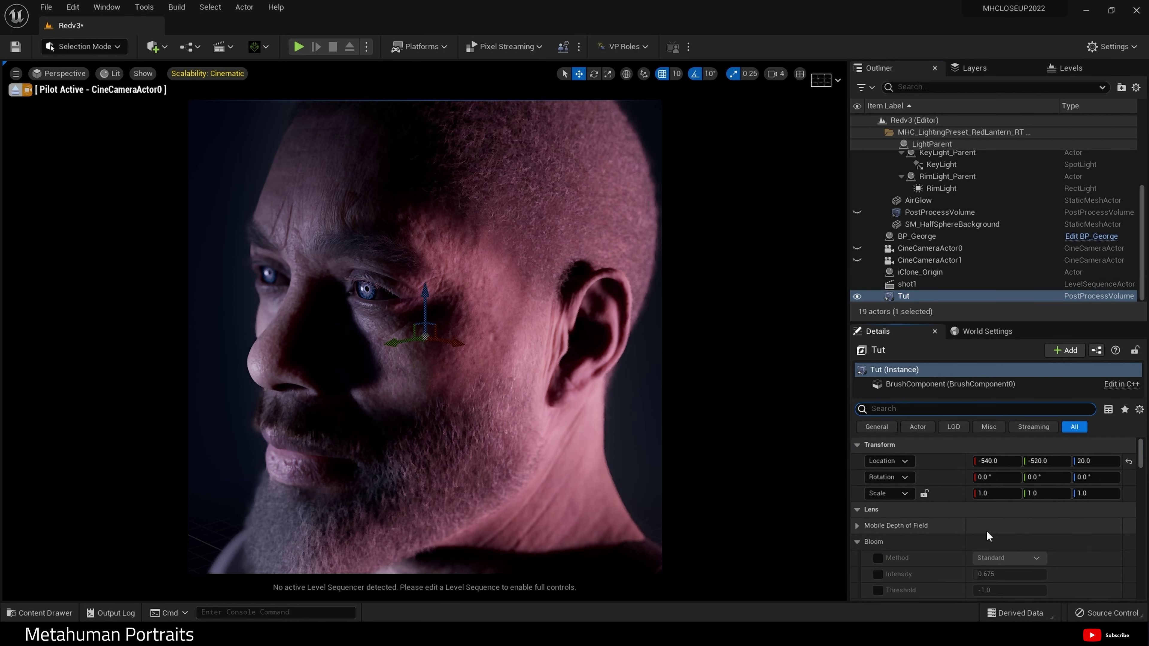
{"action": "type", "text": "contrast"}
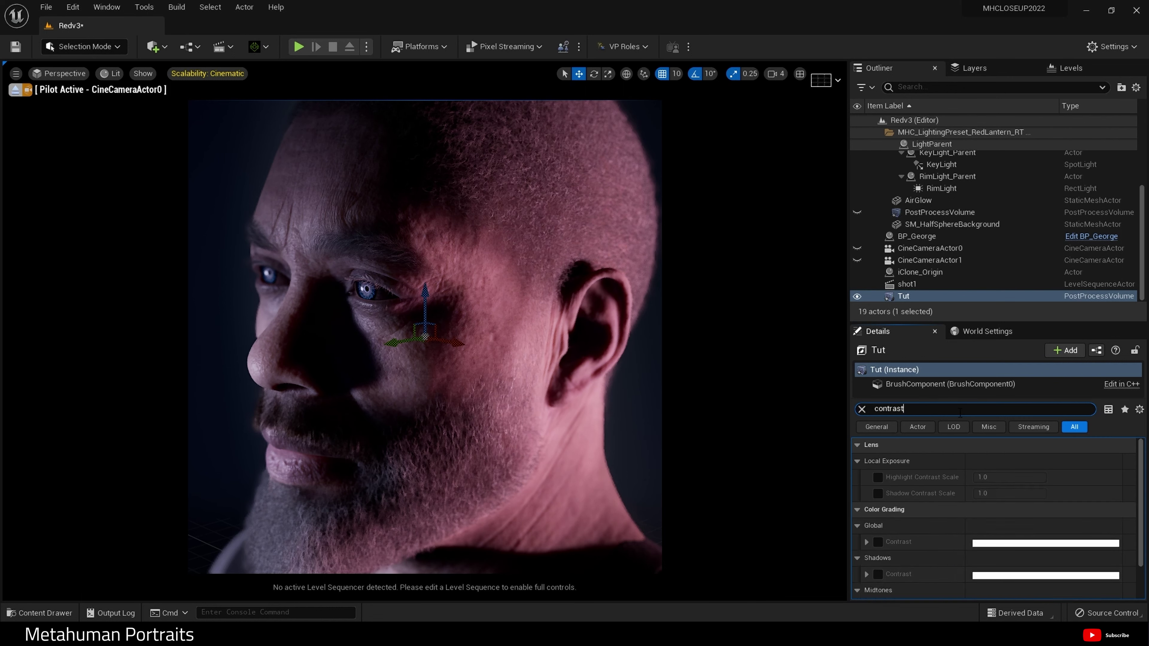
{"action": "scroll", "coordinate": [919, 533], "scroll_direction": "down", "scroll_amount": 3}
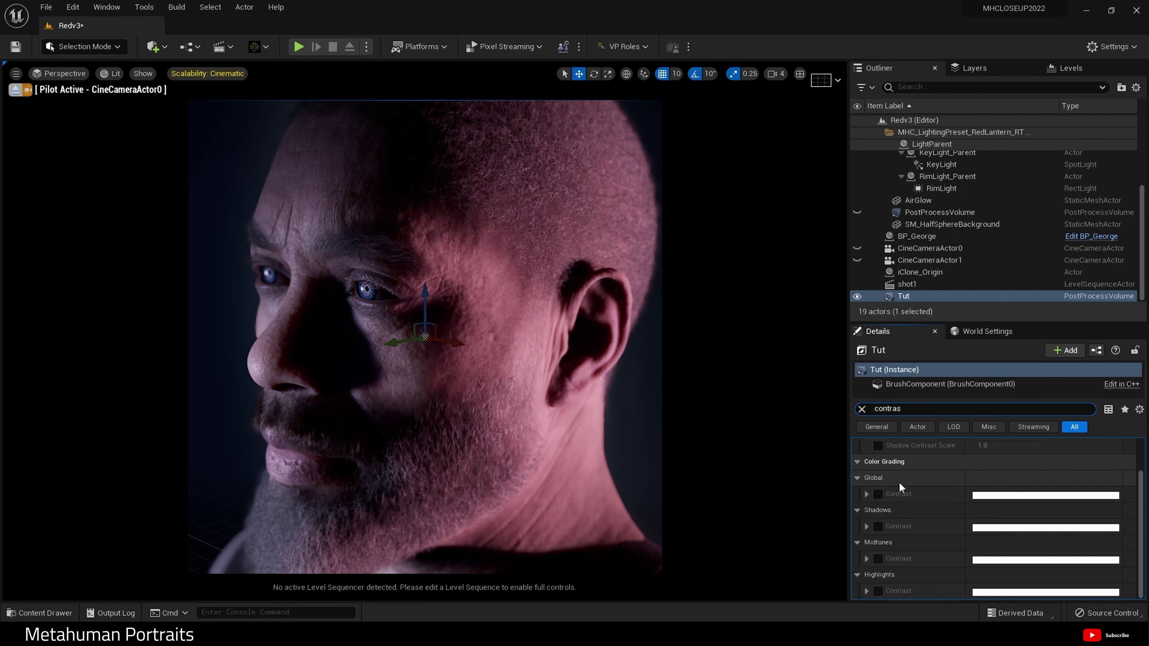
Search the Tut volume's settings for "satur" and override the global Saturation with 0.0
{"action": "key", "text": "ctrl+a"}
{"action": "key", "text": "BackSpace"}
{"action": "type", "text": "sat"}
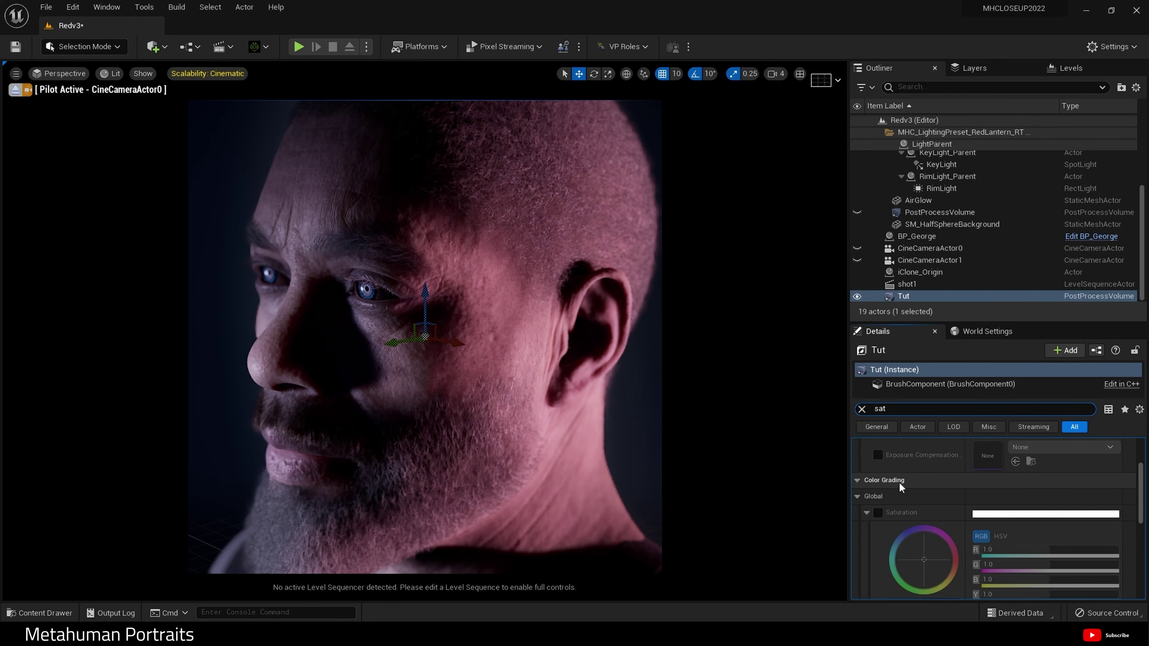
{"action": "type", "text": "ur"}
{"action": "scroll", "coordinate": [898, 482], "scroll_direction": "up", "scroll_amount": 2}
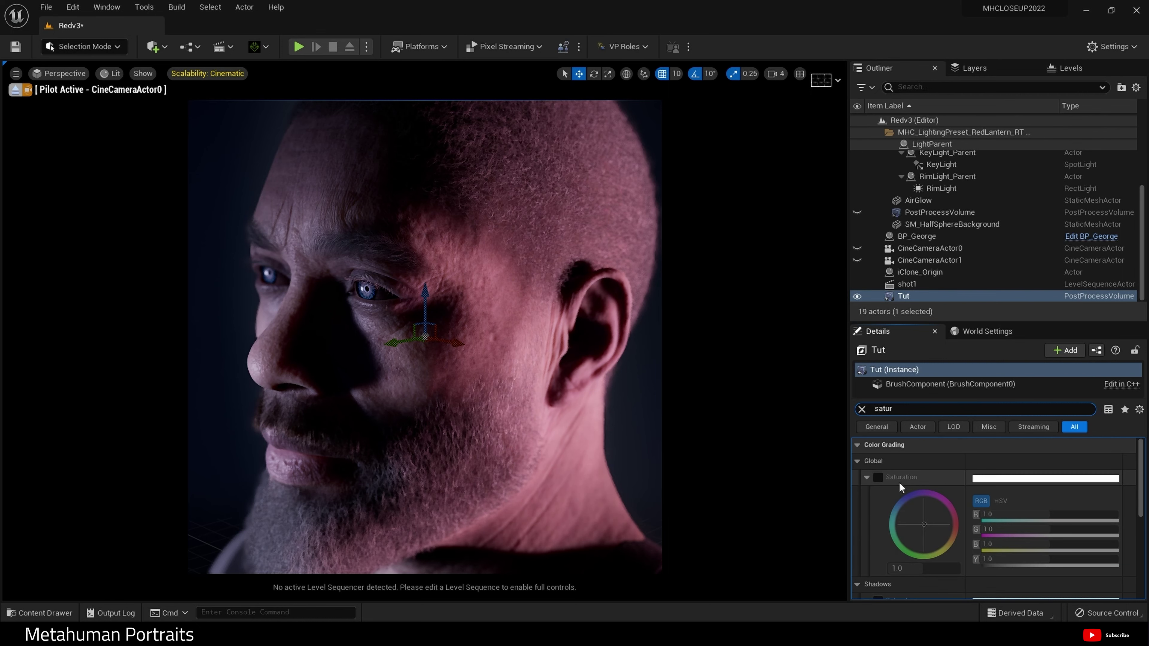
{"action": "left_click", "coordinate": [877, 476]}
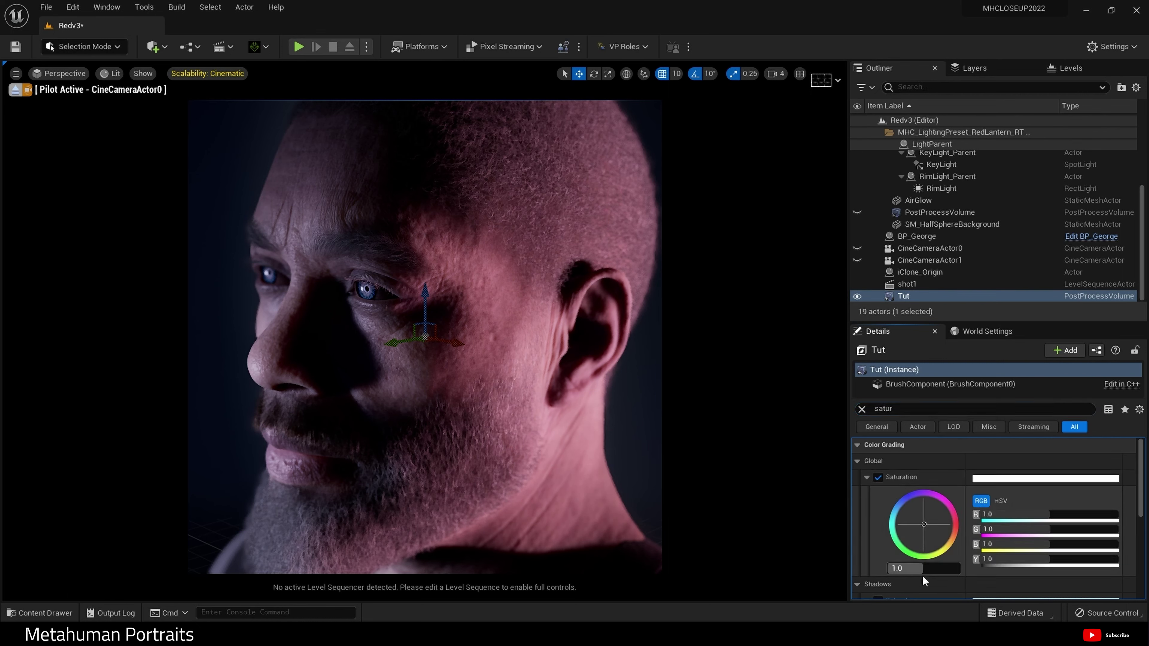
{"action": "left_click_drag", "start_coordinate": [918, 569], "coordinate": [886, 569]}
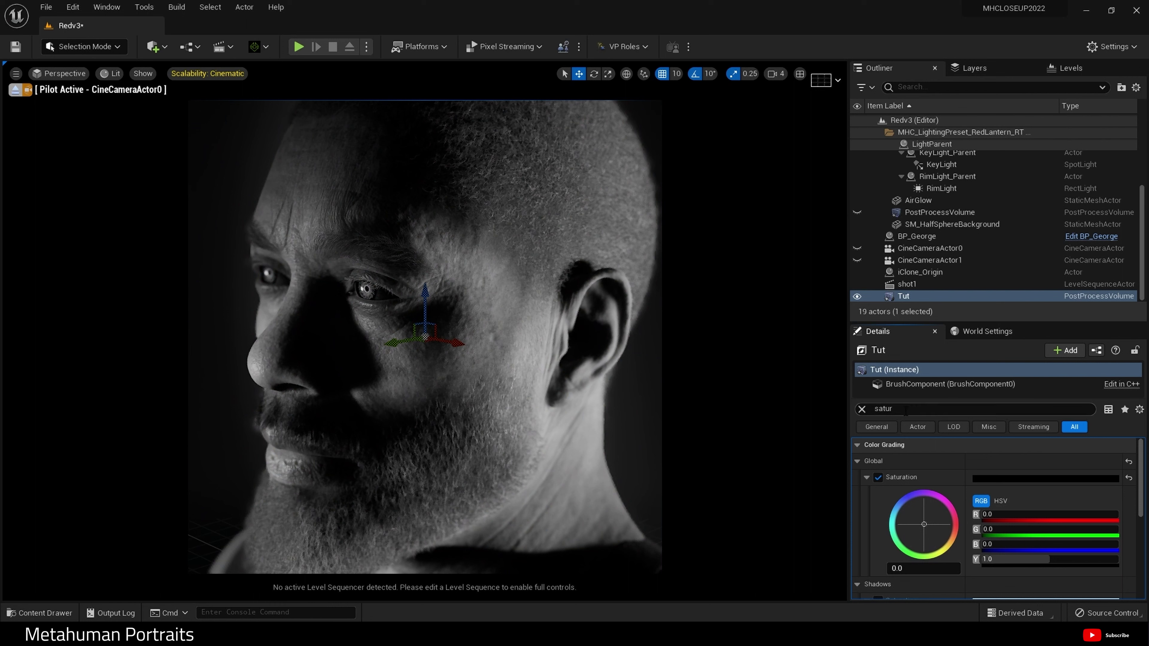
Return to the Tut volume's "contrast" settings and review the global, shadows, midtones and highlights entries
{"action": "key", "text": "ctrl+a"}
{"action": "type", "text": "con"}
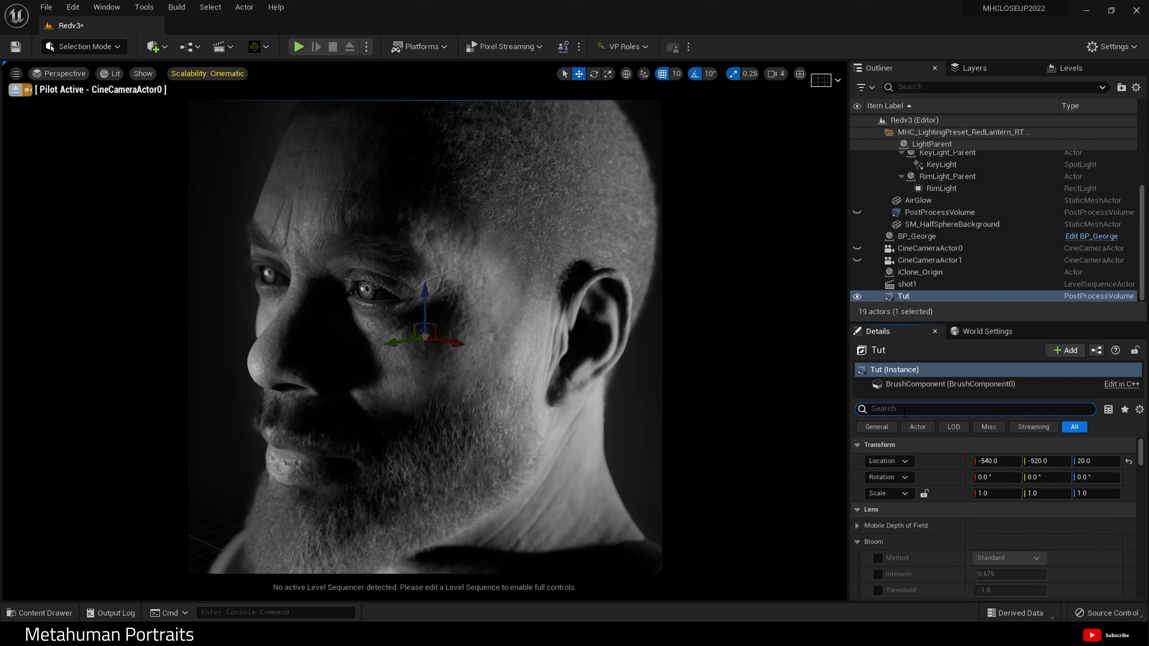
{"action": "type", "text": "trast"}
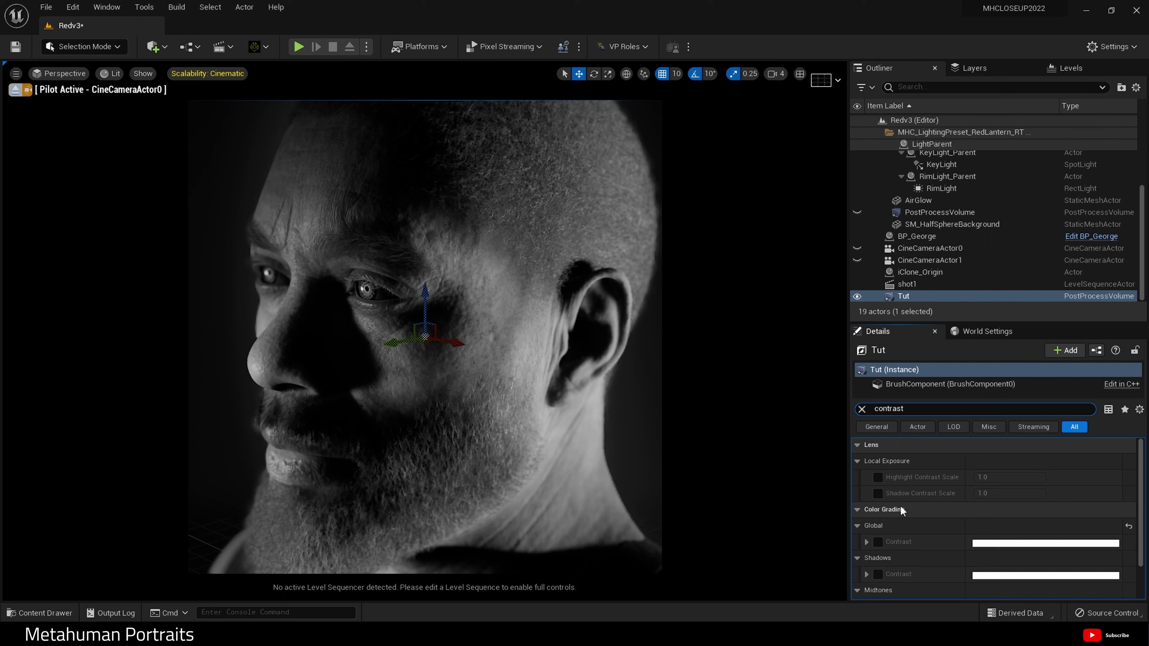
{"action": "scroll", "coordinate": [900, 506], "scroll_direction": "down", "scroll_amount": 1}
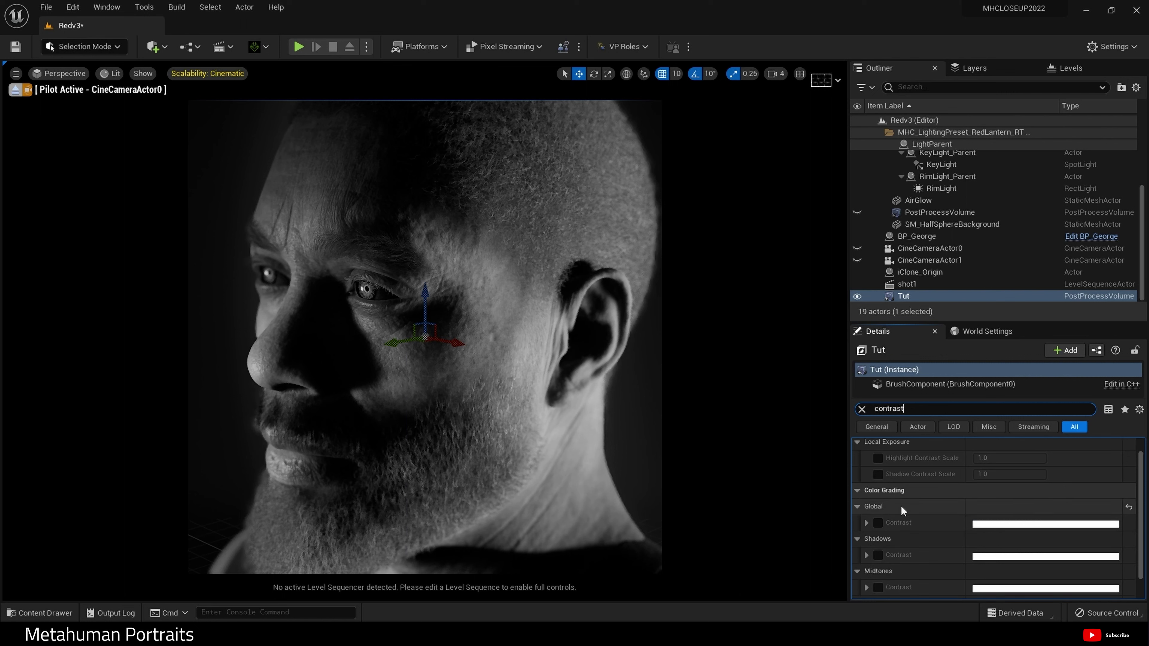
{"action": "scroll", "coordinate": [900, 507], "scroll_direction": "down", "scroll_amount": 2}
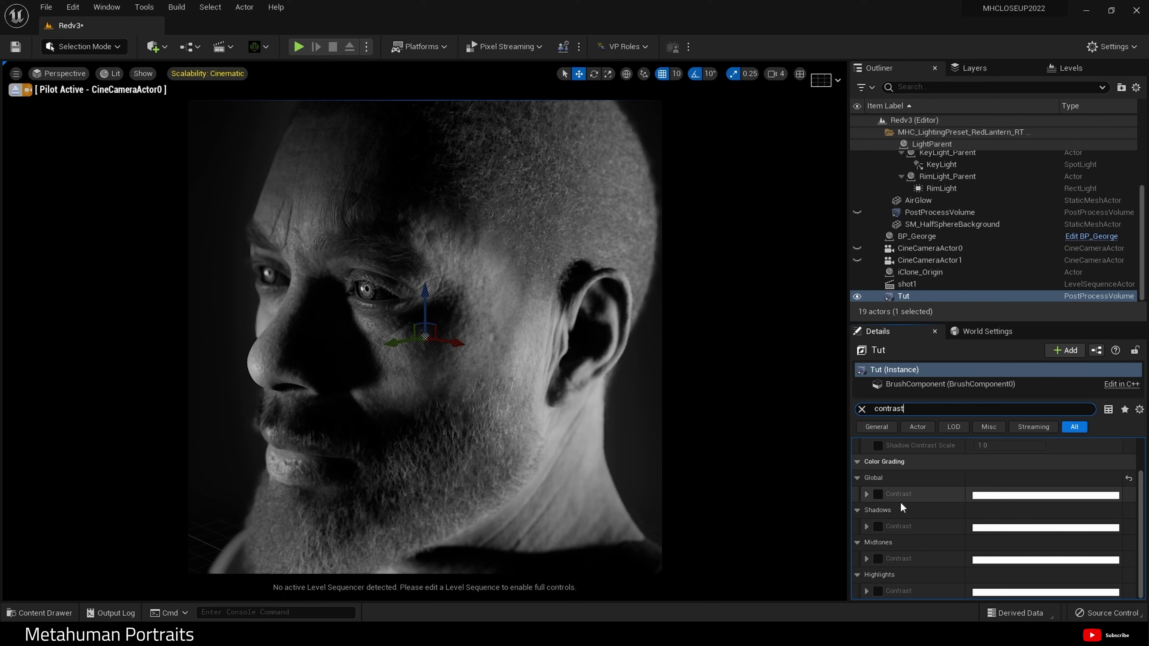
Select the KeyLight_Parent actor, clear the settings search and show its Transform values
{"action": "scroll", "coordinate": [1004, 201], "scroll_direction": "up", "scroll_amount": 3}
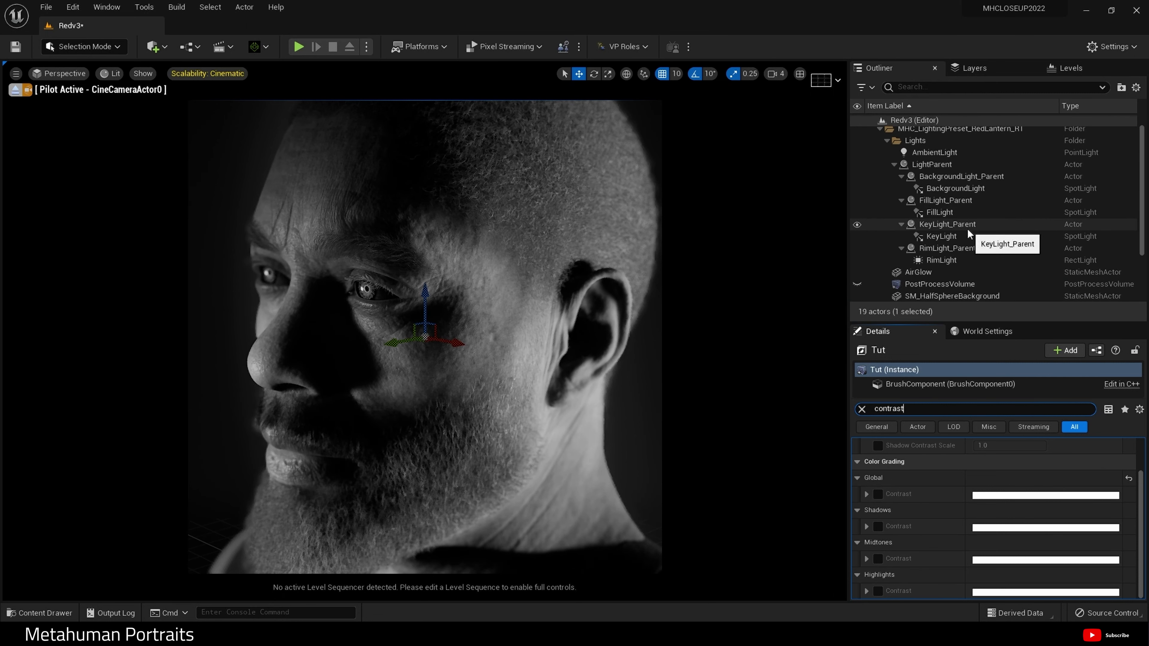
{"action": "left_click", "coordinate": [966, 228]}
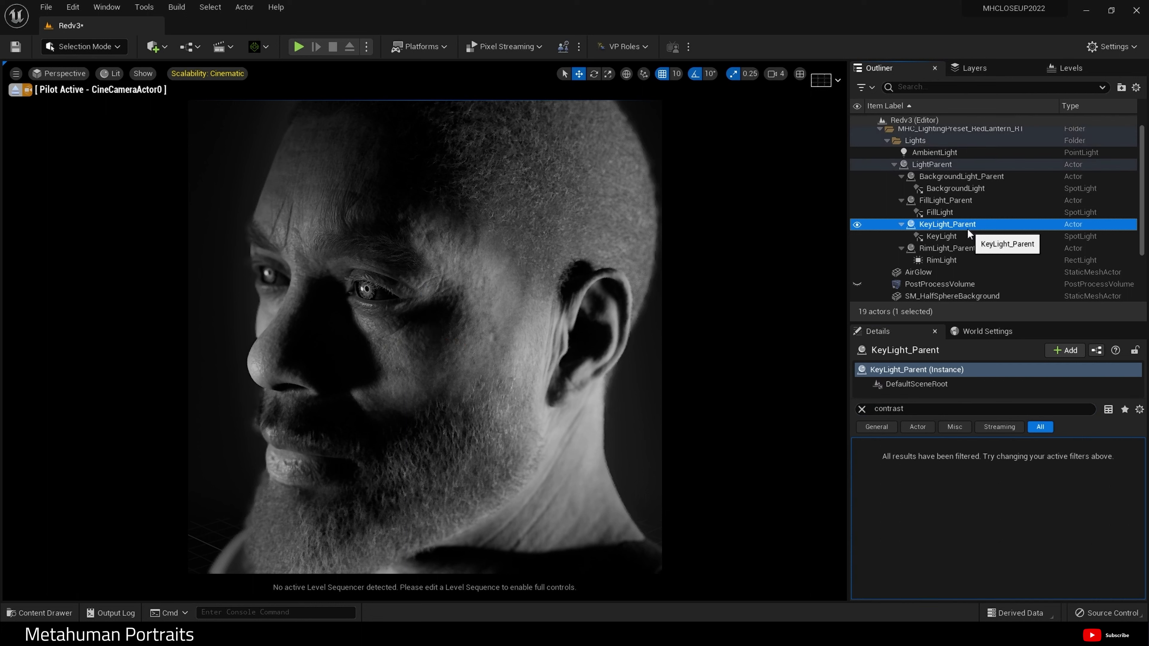
{"action": "left_click", "coordinate": [861, 408]}
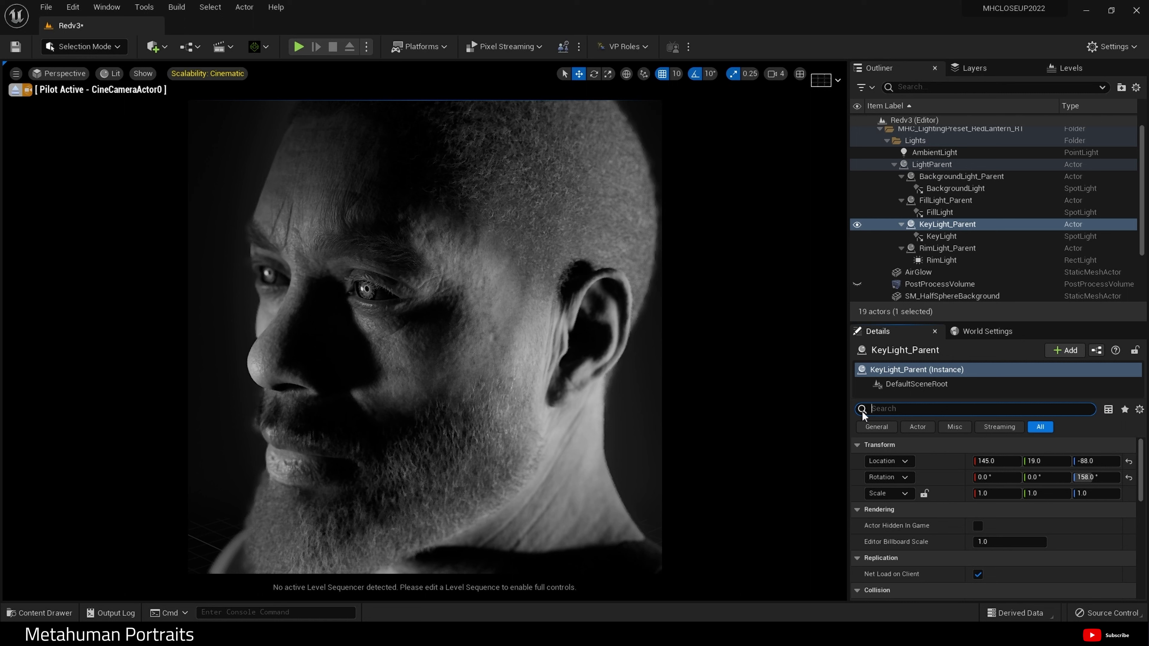
{"action": "left_click", "coordinate": [1091, 479]}
{"action": "left_click", "coordinate": [1113, 450]}
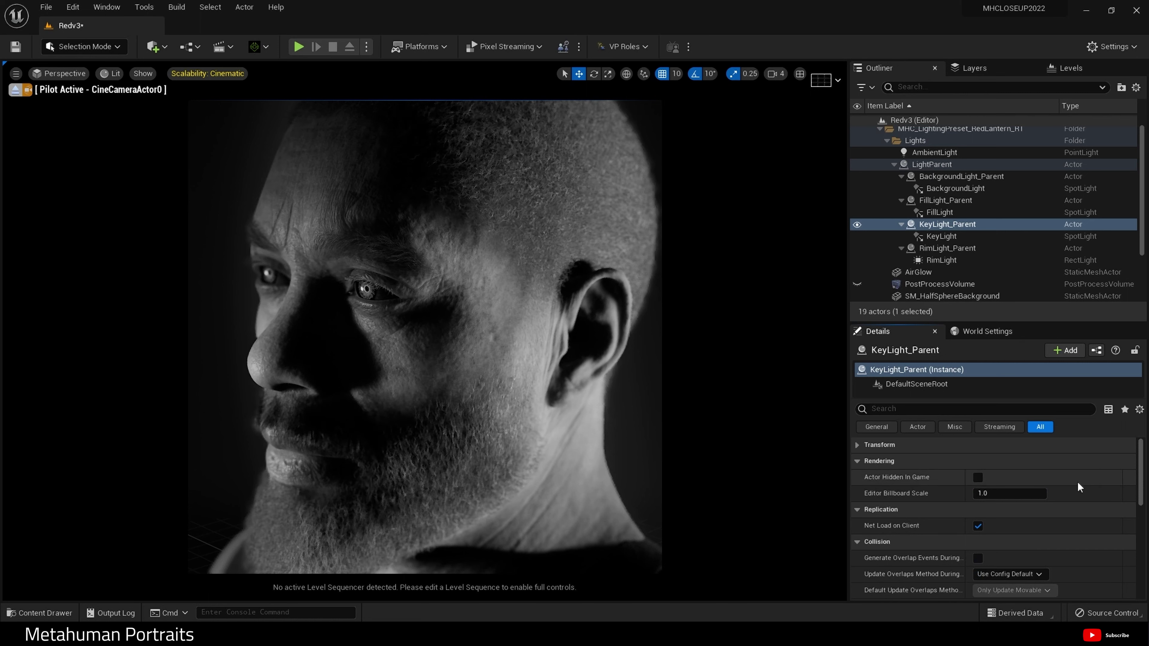
{"action": "left_click", "coordinate": [857, 446]}
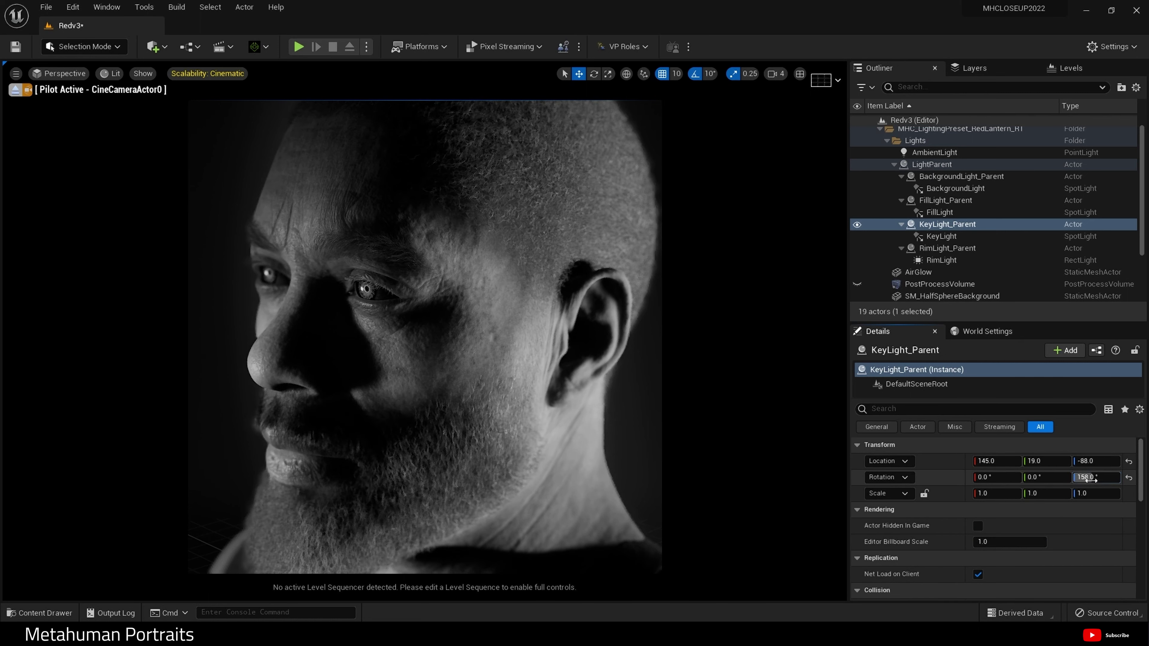
Try Z rotations up to about 222.8° on KeyLight_Parent, and set its Z rotation back to 158°
{"action": "left_click_drag", "start_coordinate": [1090, 480], "coordinate": [1118, 477]}
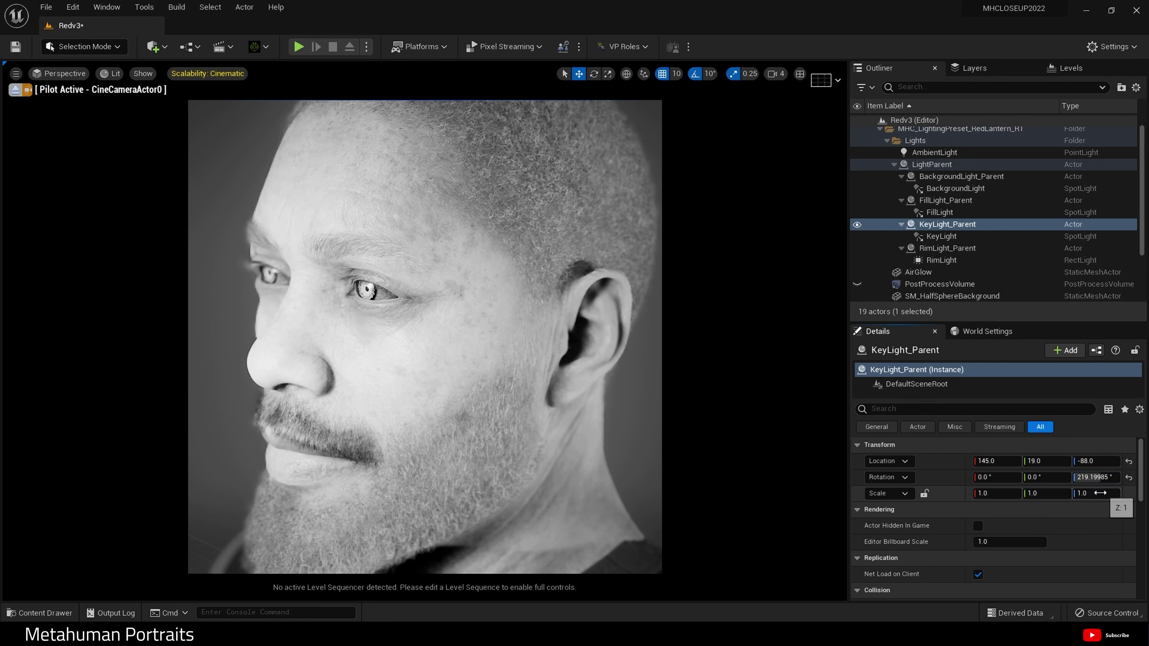
{"action": "mouse_move", "coordinate": [1099, 478]}
{"action": "left_mouse_down"}
{"action": "mouse_move", "coordinate": [1065, 478]}
{"action": "mouse_move", "coordinate": [1101, 477]}
{"action": "left_mouse_up"}
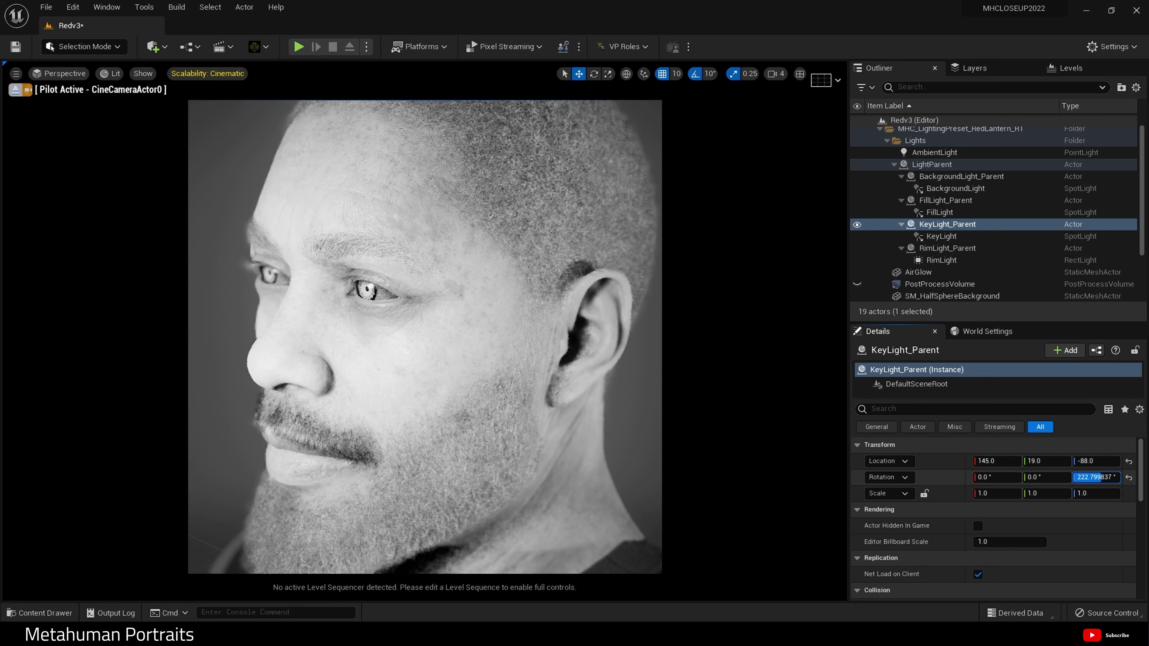
{"action": "mouse_move", "coordinate": [1101, 478]}
{"action": "left_mouse_down"}
{"action": "mouse_move", "coordinate": [1068, 477]}
{"action": "mouse_move", "coordinate": [1078, 478]}
{"action": "left_mouse_up"}
{"action": "left_click", "coordinate": [1100, 478]}
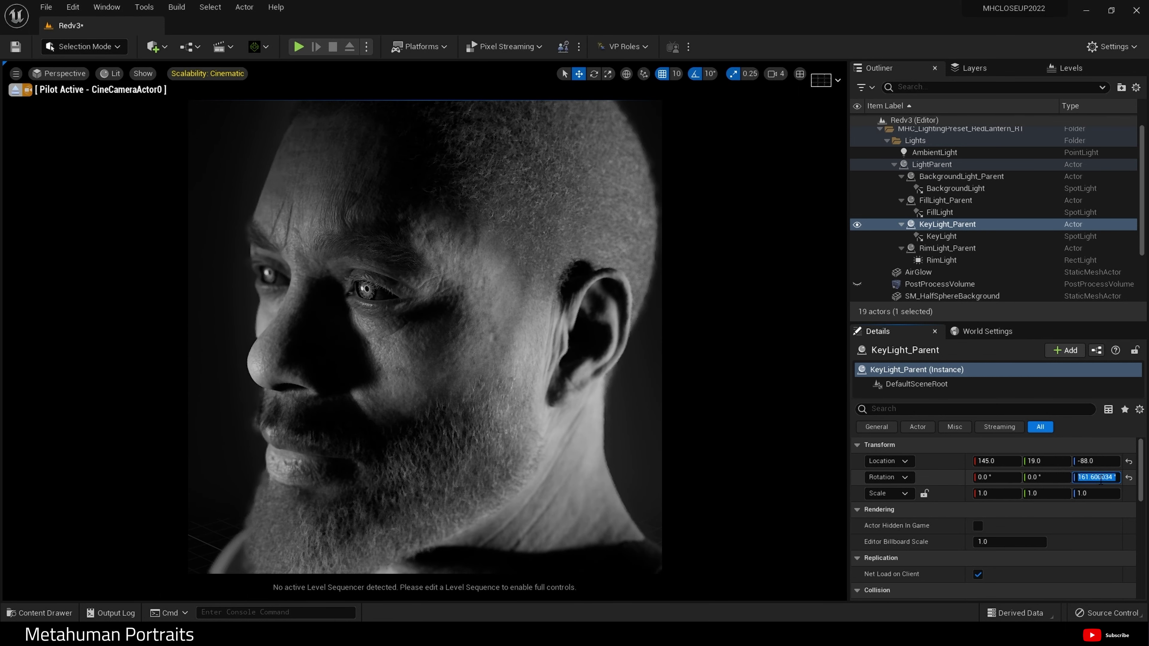
{"action": "type", "text": "158"}
{"action": "key", "text": "Return"}
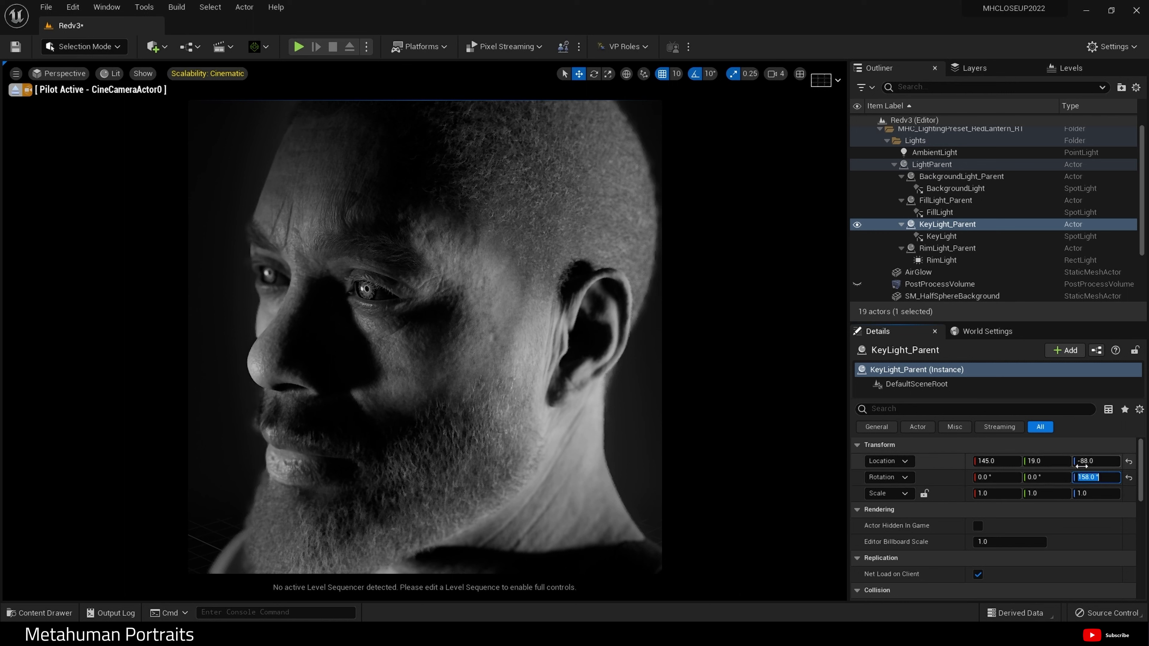
Try a higher Z location for KeyLight_Parent and undo the location change
{"action": "left_click_drag", "start_coordinate": [1090, 461], "coordinate": [1090, 462]}
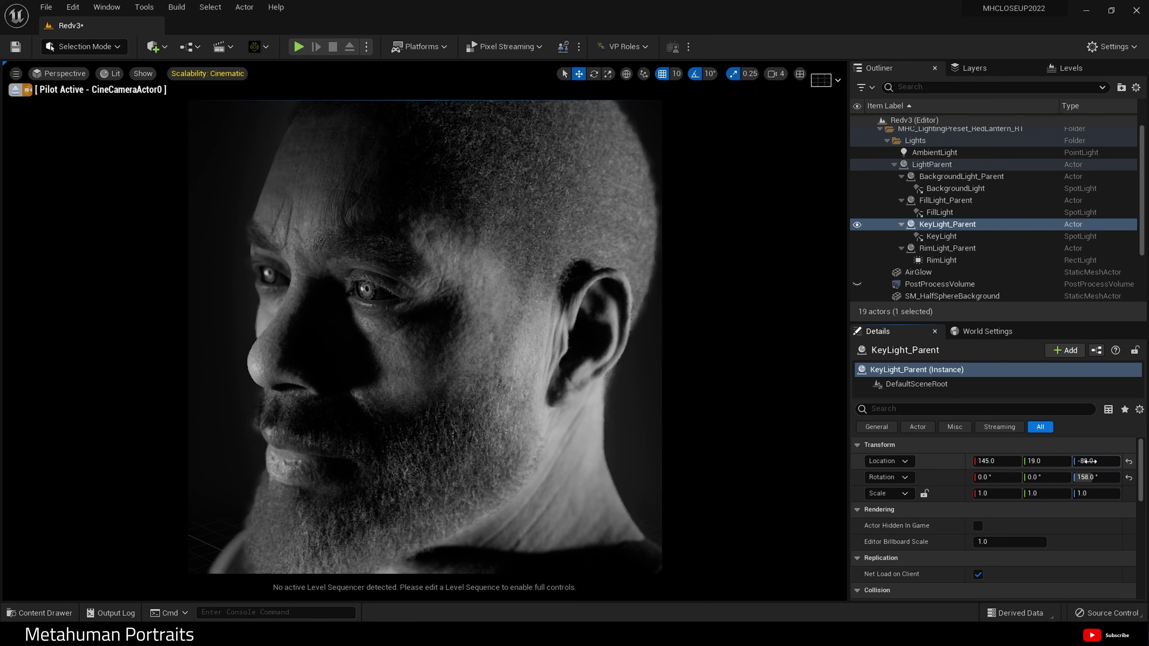
{"action": "left_click", "coordinate": [1091, 461]}
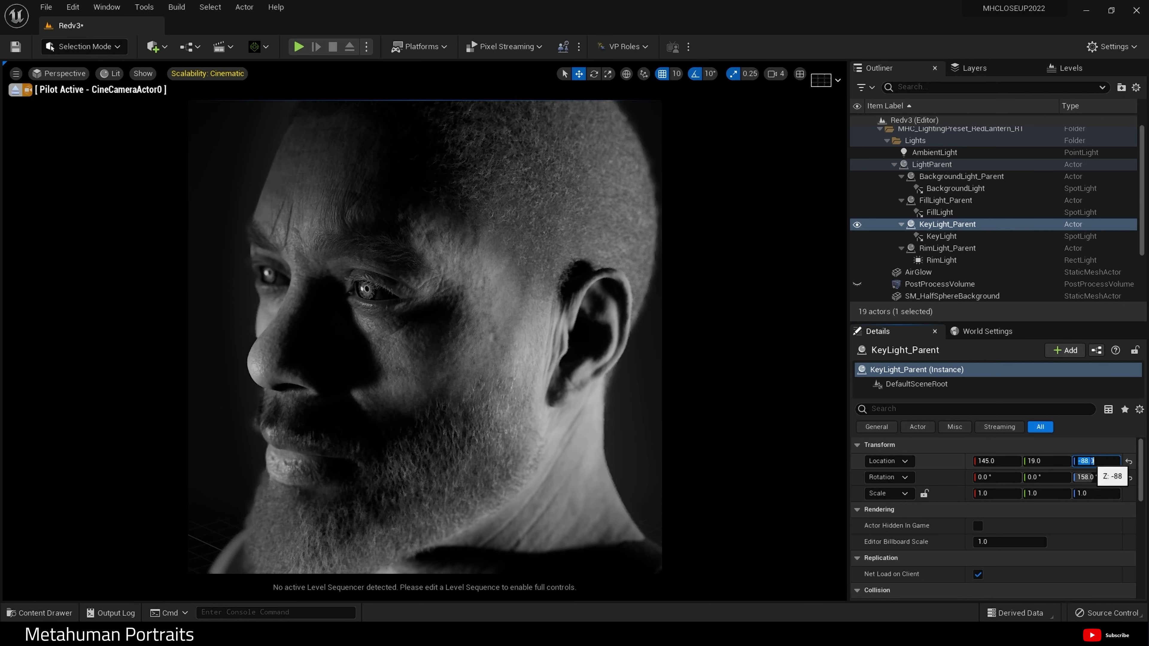
{"action": "key", "text": "Return"}
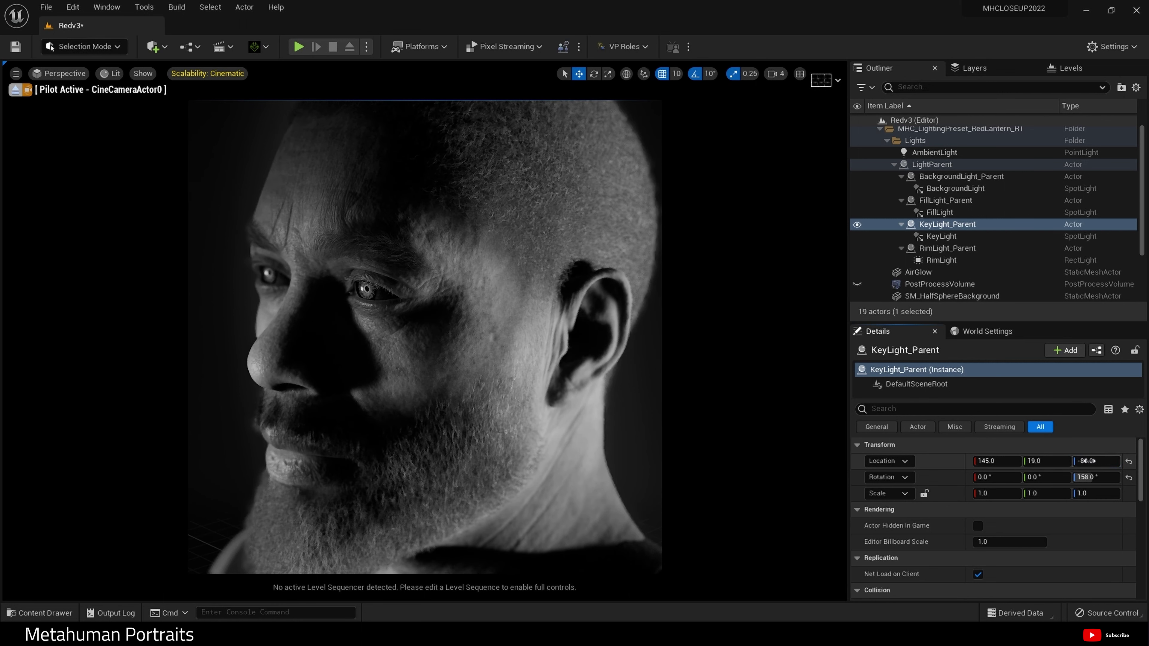
{"action": "left_click_drag", "start_coordinate": [1086, 460], "coordinate": [1139, 461]}
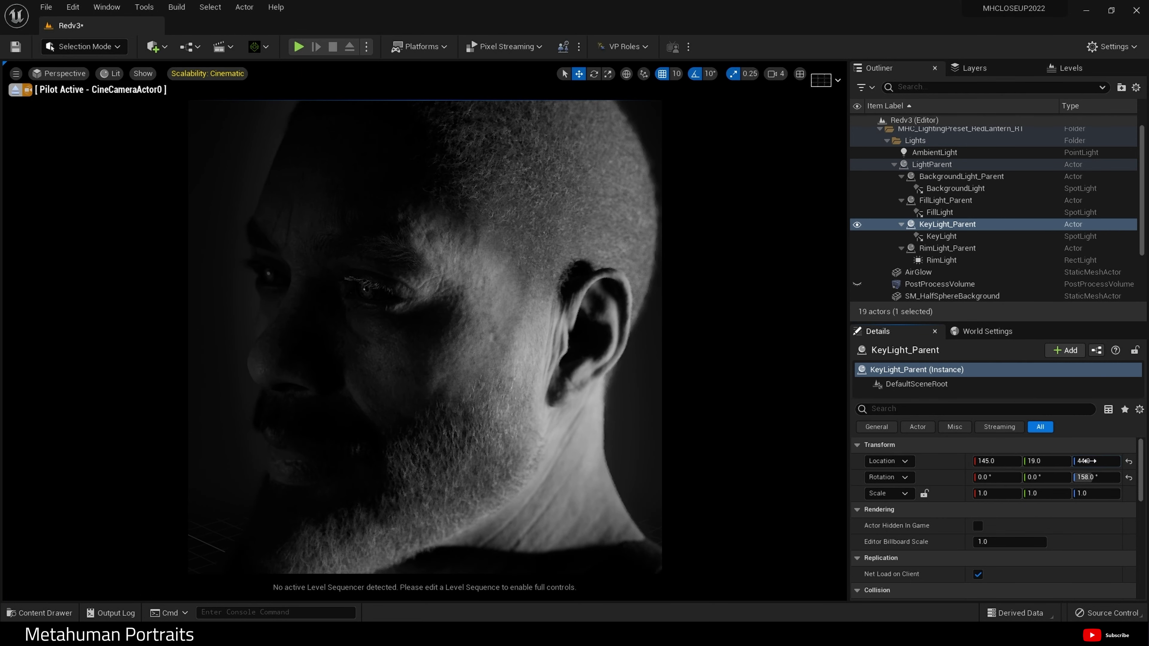
{"action": "key", "text": "ctrl+z"}
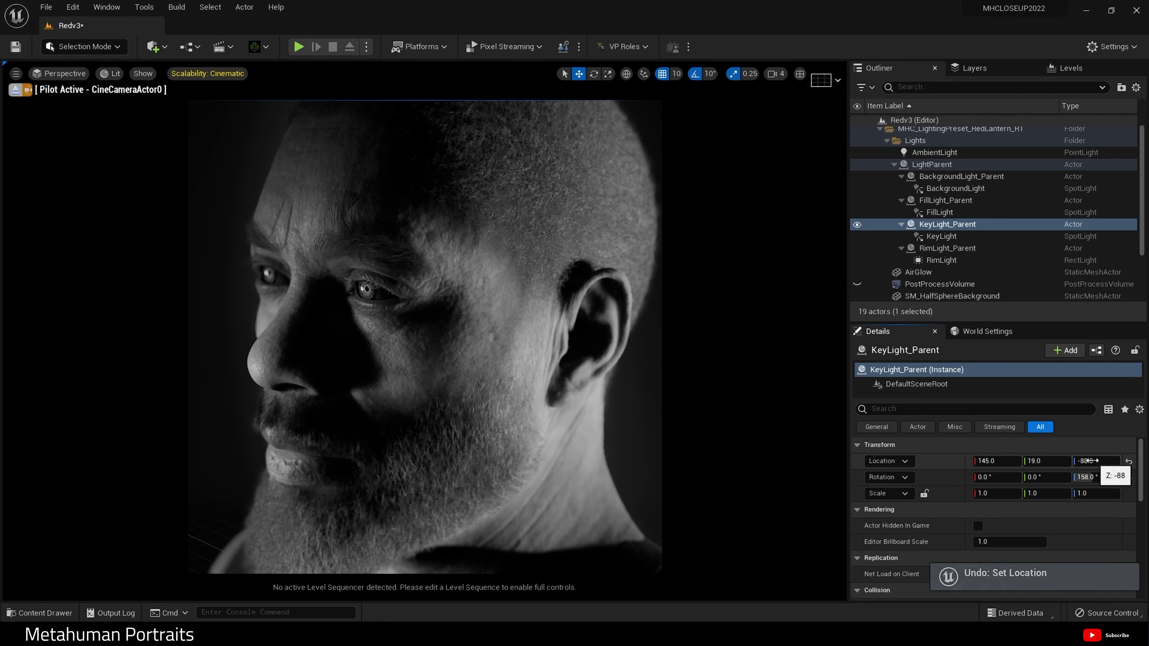
Try Z locations of -141 and -125 for KeyLight_Parent, and set the Z location back to -88
{"action": "left_click_drag", "start_coordinate": [1095, 461], "coordinate": [1073, 460]}
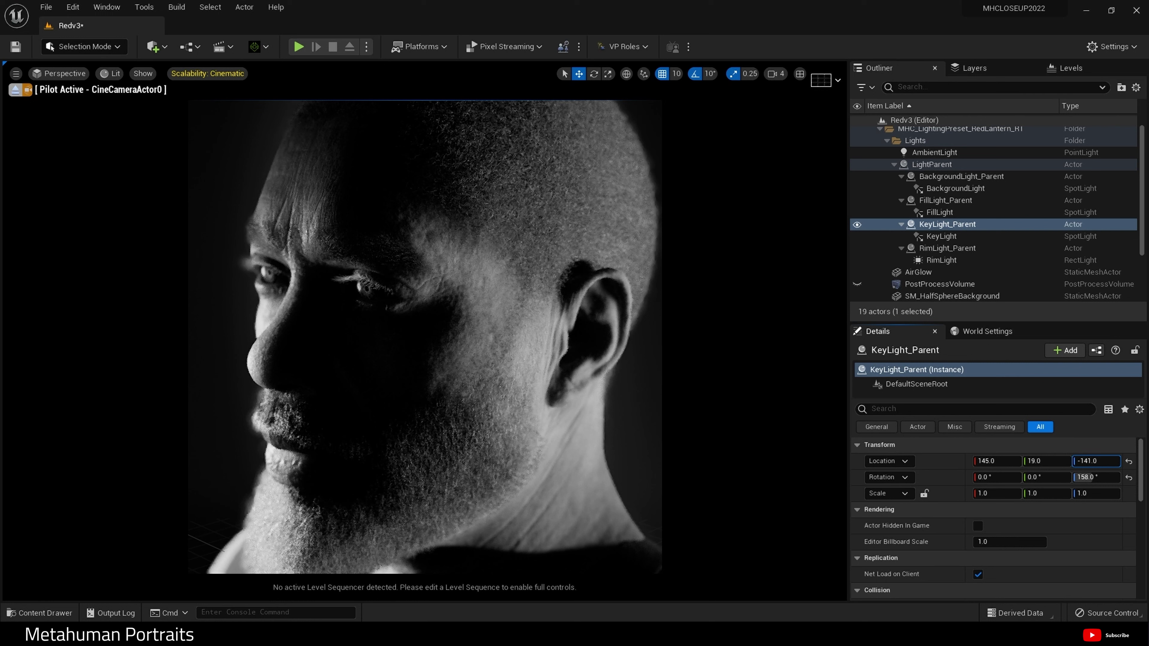
{"action": "left_click_drag", "start_coordinate": [1072, 461], "coordinate": [1092, 459]}
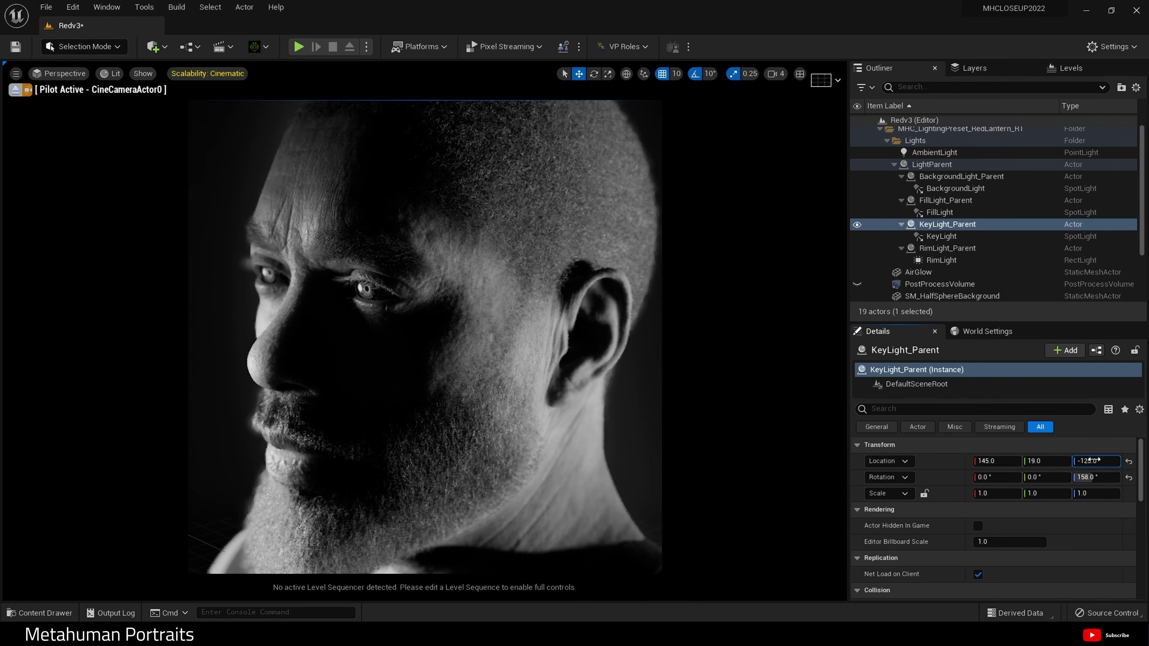
{"action": "left_click", "coordinate": [1093, 461]}
{"action": "key", "text": "BackSpace"}
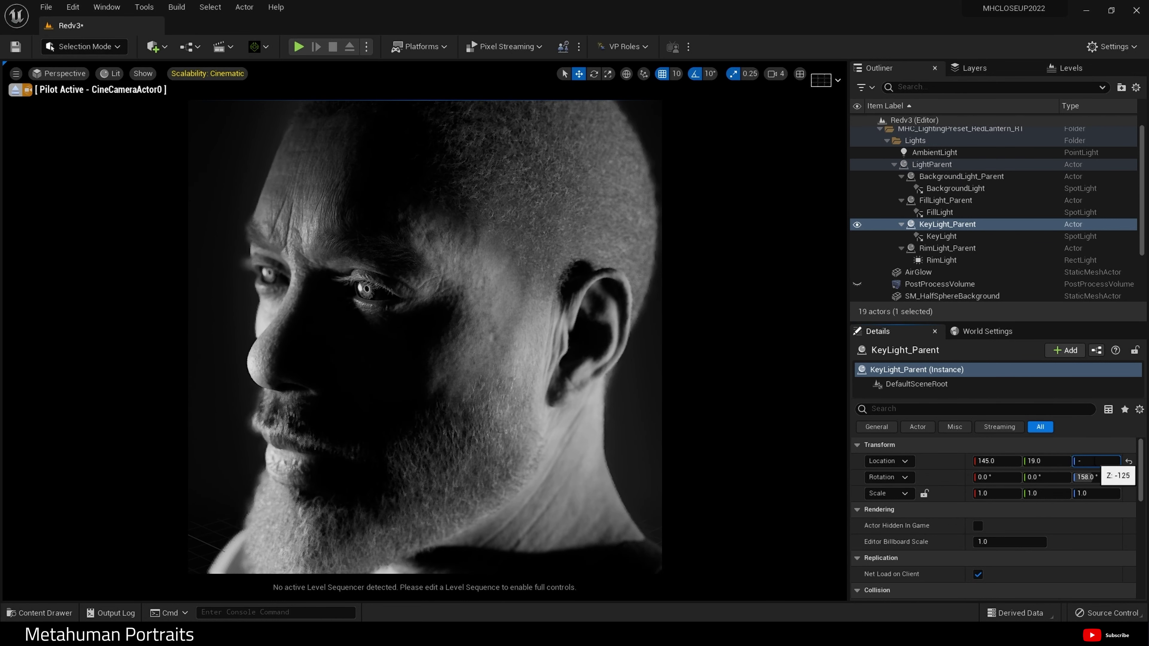
{"action": "key", "text": "Return"}
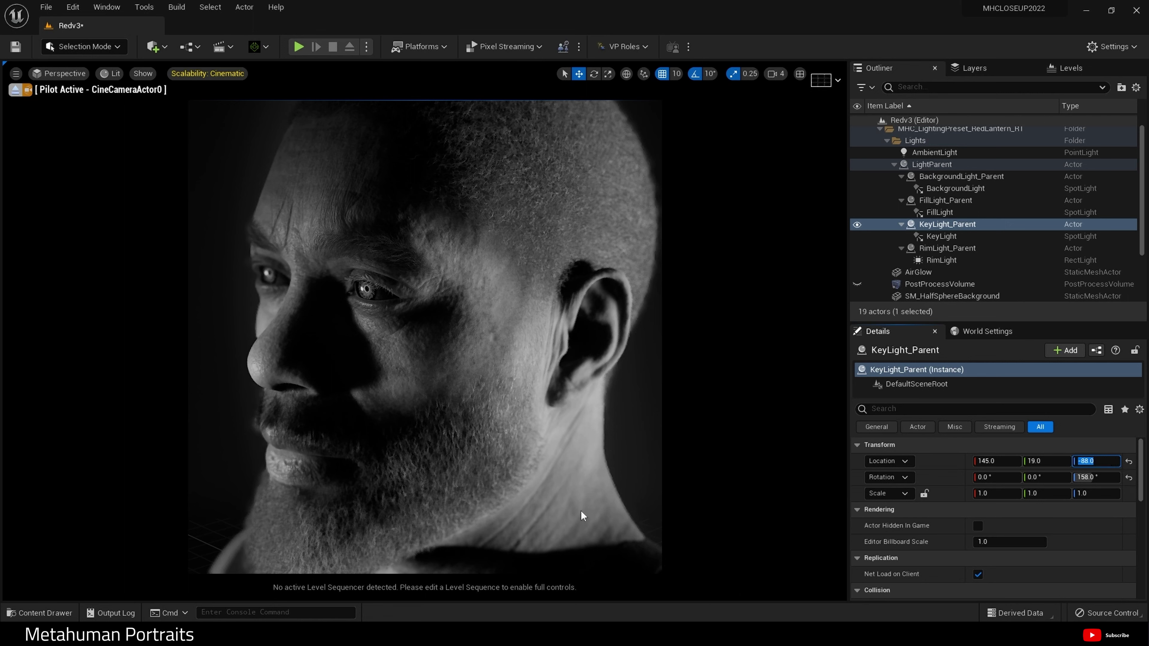
Lower KeyLight_Parent to a Z location of -143
{"action": "left_click", "coordinate": [858, 445]}
{"action": "left_click", "coordinate": [858, 445]}
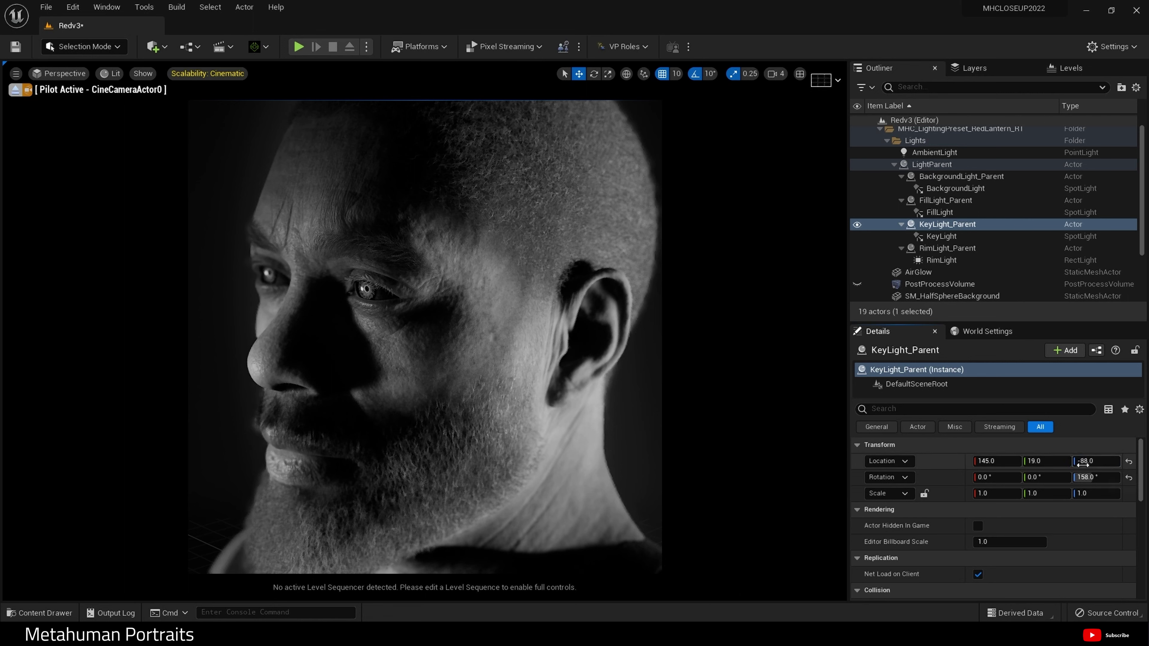
{"action": "left_click_drag", "start_coordinate": [1082, 464], "coordinate": [1057, 464]}
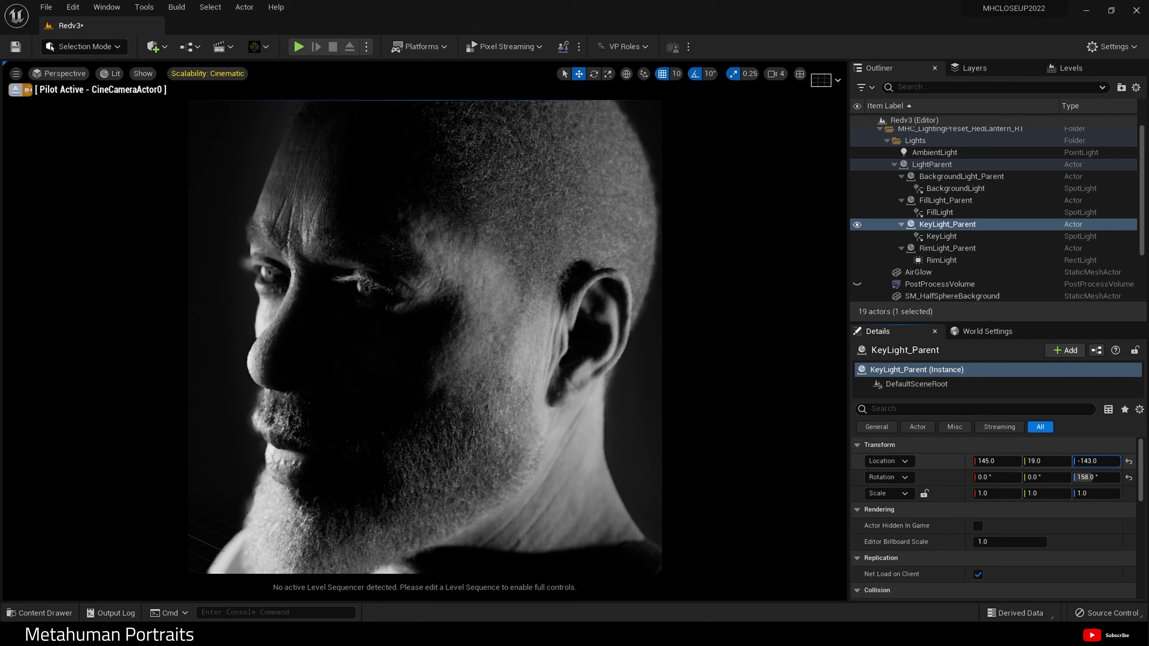
Set KeyLight_Parent's Z location to -144, and compare the portrait with Tut hidden and PostProcessVolume toggled before restoring their visibility
{"action": "left_click_drag", "start_coordinate": [1058, 464], "coordinate": [1054, 464]}
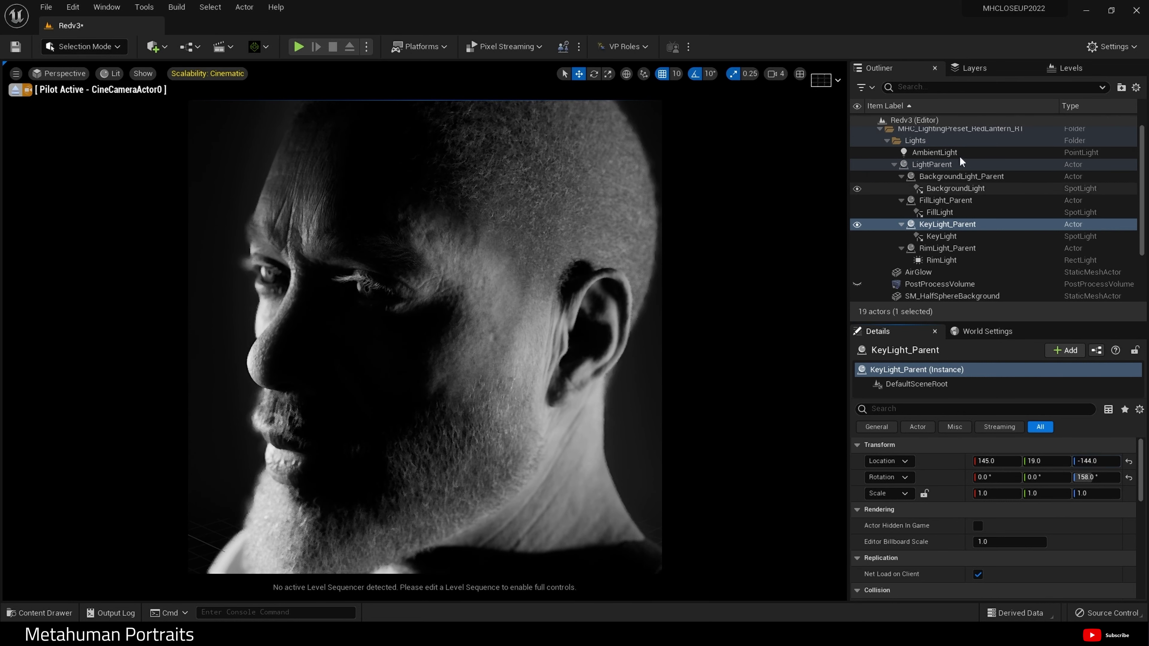
{"action": "scroll", "coordinate": [918, 254], "scroll_direction": "down", "scroll_amount": 1}
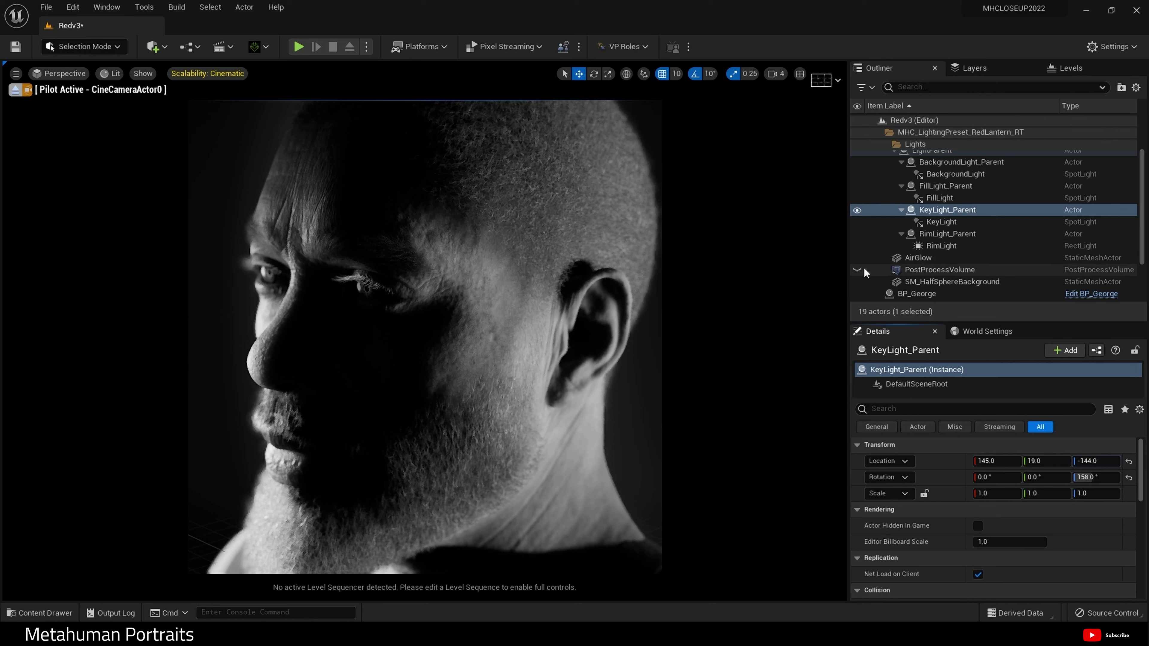
{"action": "scroll", "coordinate": [874, 265], "scroll_direction": "down", "scroll_amount": 3}
{"action": "scroll", "coordinate": [860, 262], "scroll_direction": "down", "scroll_amount": 1}
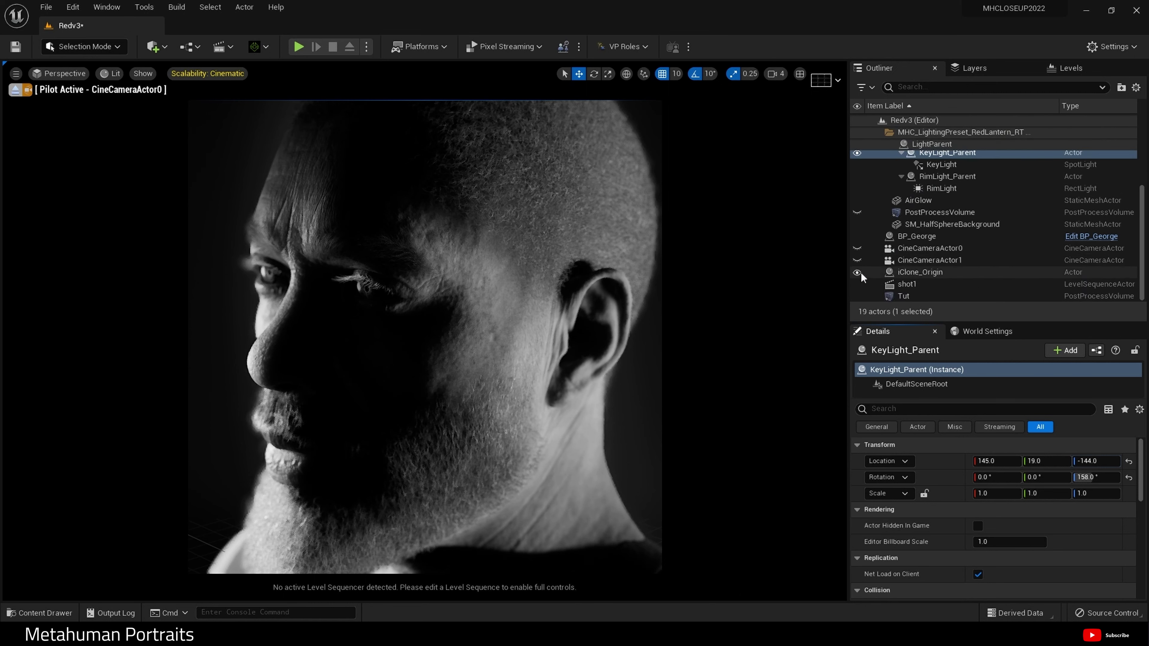
{"action": "left_click", "coordinate": [858, 296]}
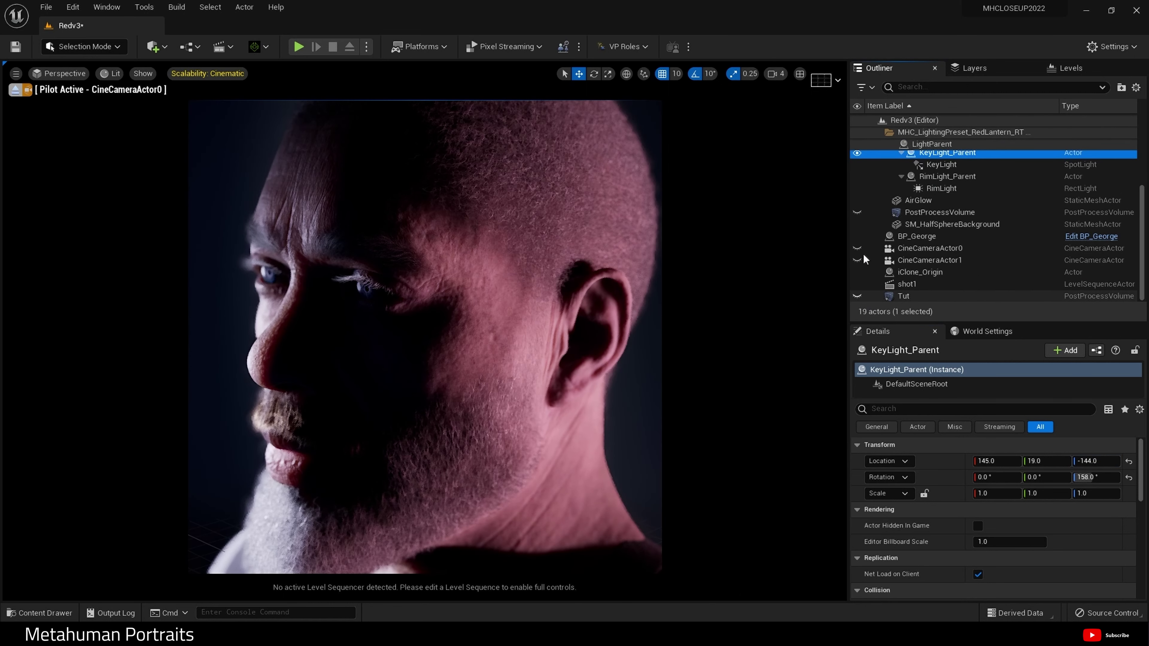
{"action": "left_click", "coordinate": [864, 215]}
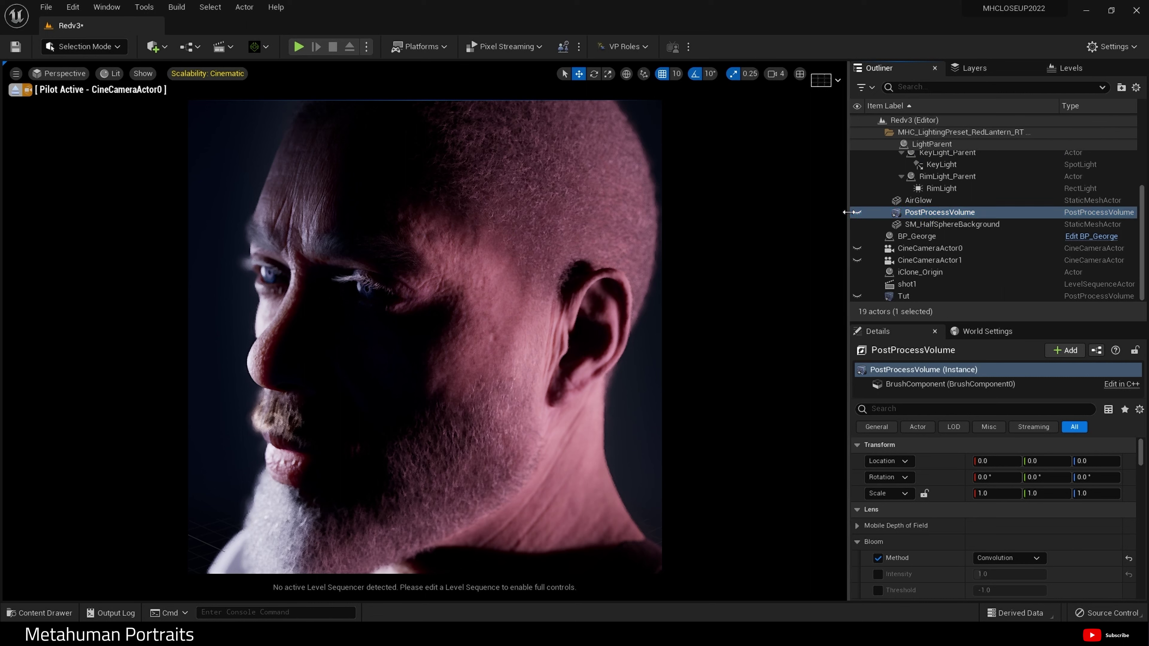
{"action": "left_click", "coordinate": [858, 213]}
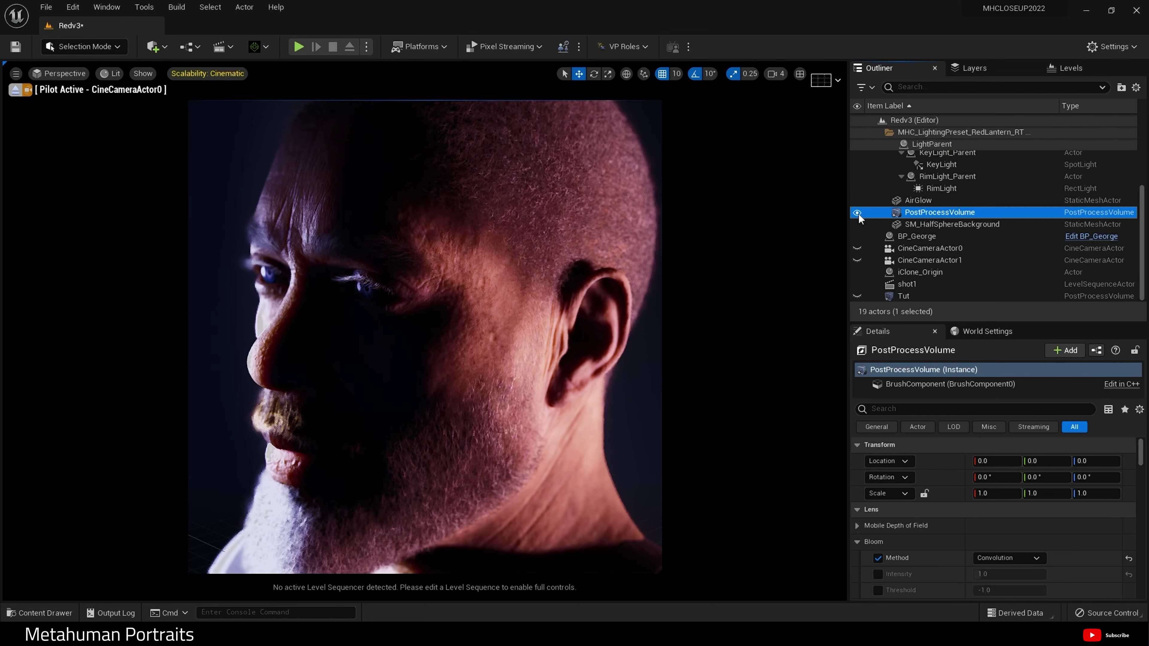
{"action": "left_click", "coordinate": [857, 213]}
{"action": "left_click", "coordinate": [857, 296]}
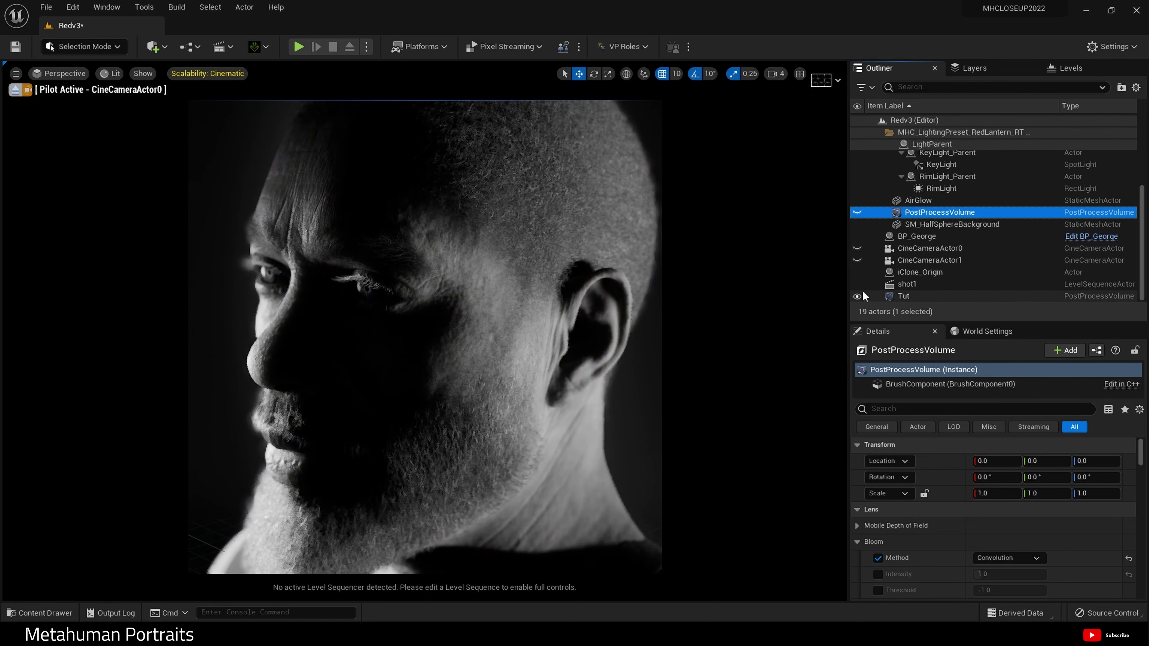
Set KeyLight_Parent's Z location back to -88
{"action": "left_click", "coordinate": [898, 296]}
{"action": "scroll", "coordinate": [907, 284], "scroll_direction": "up", "scroll_amount": 2}
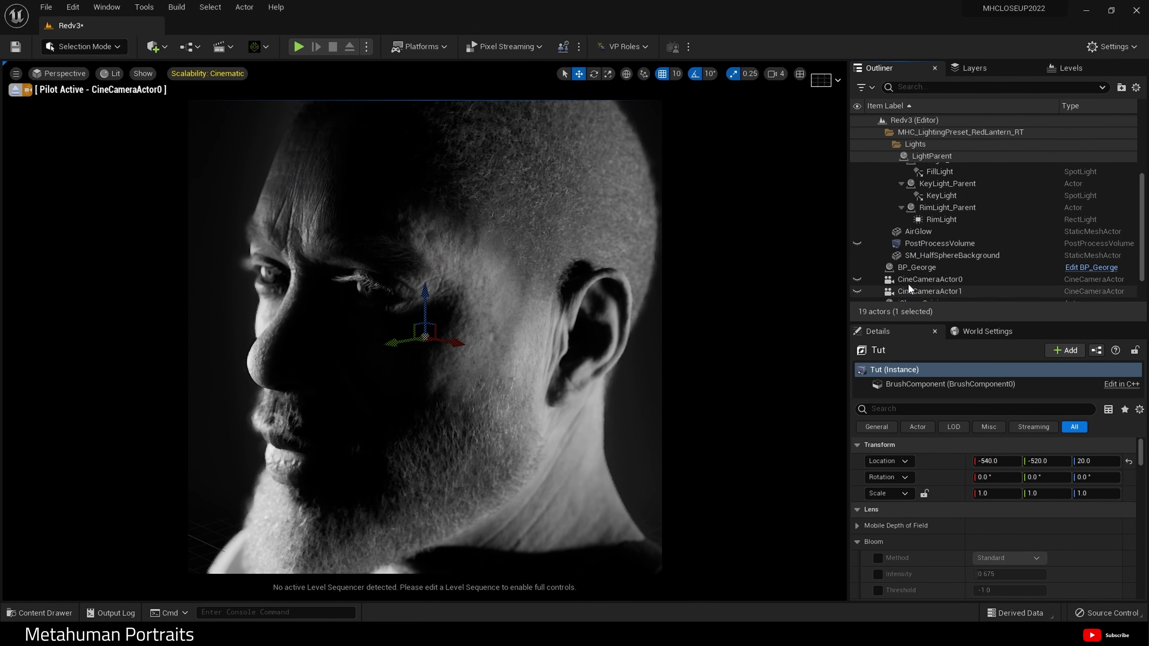
{"action": "scroll", "coordinate": [907, 283], "scroll_direction": "up", "scroll_amount": 3}
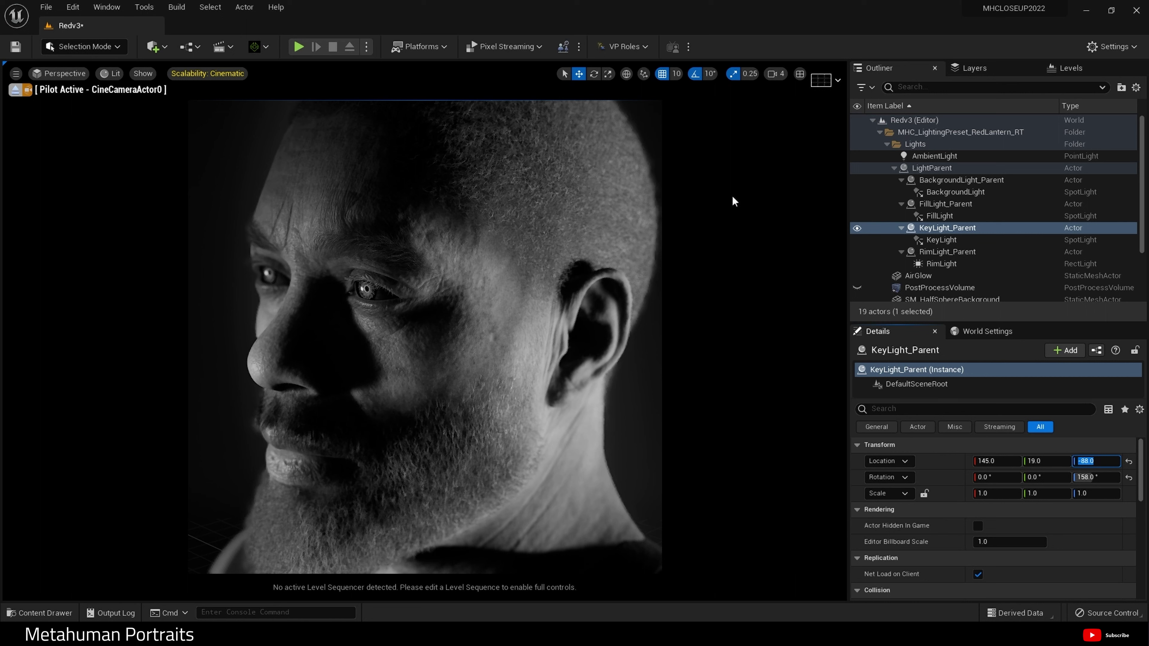
Select the Tut post process volume and filter its properties for contrast
{"action": "scroll", "coordinate": [918, 253], "scroll_direction": "down", "scroll_amount": 3}
{"action": "left_click", "coordinate": [921, 297]}
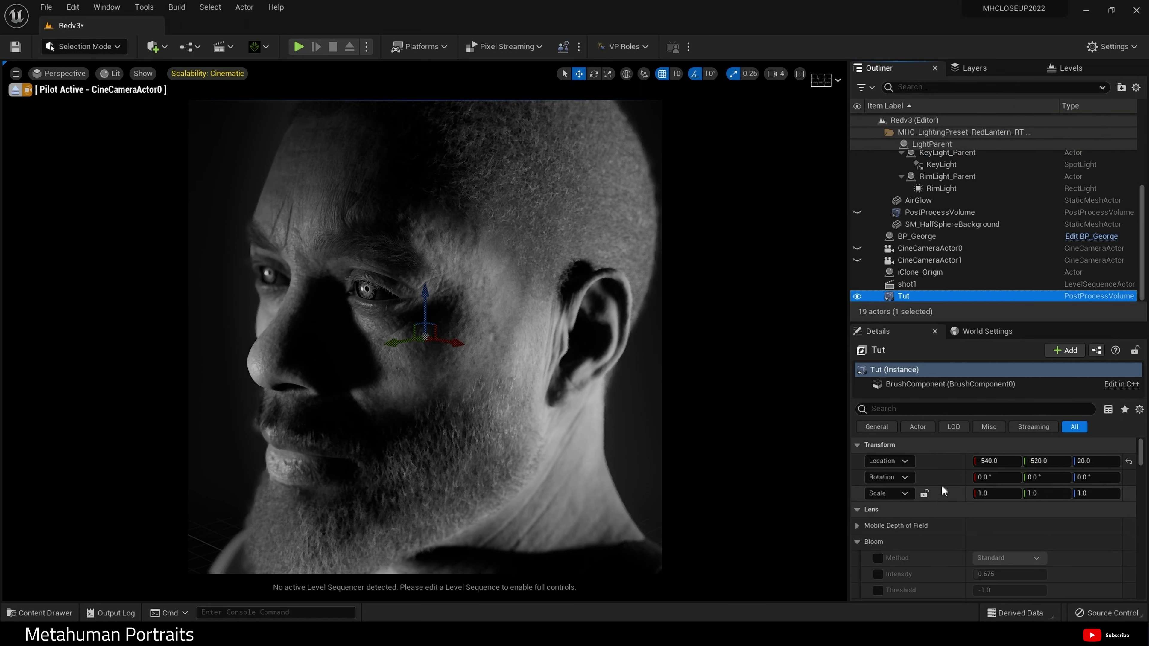
{"action": "left_click", "coordinate": [931, 409]}
{"action": "type", "text": "con"}
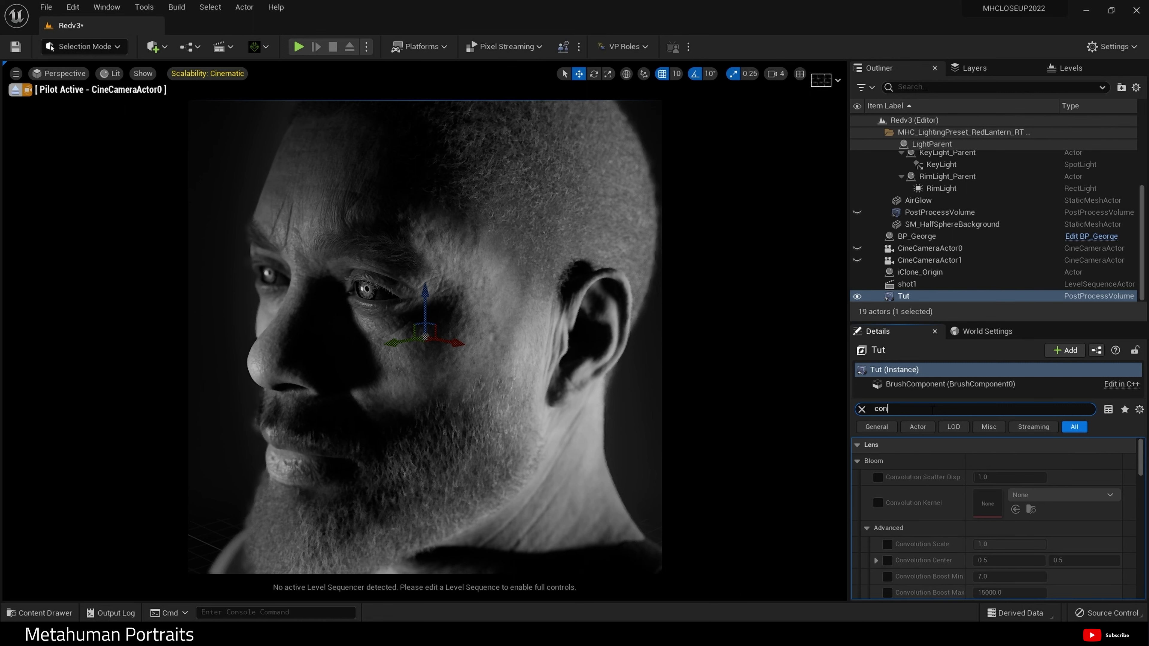
{"action": "type", "text": "trast"}
Enable Tut's Global contrast override in Color Grading and set the contrast to 1.21
{"action": "left_click", "coordinate": [877, 504]}
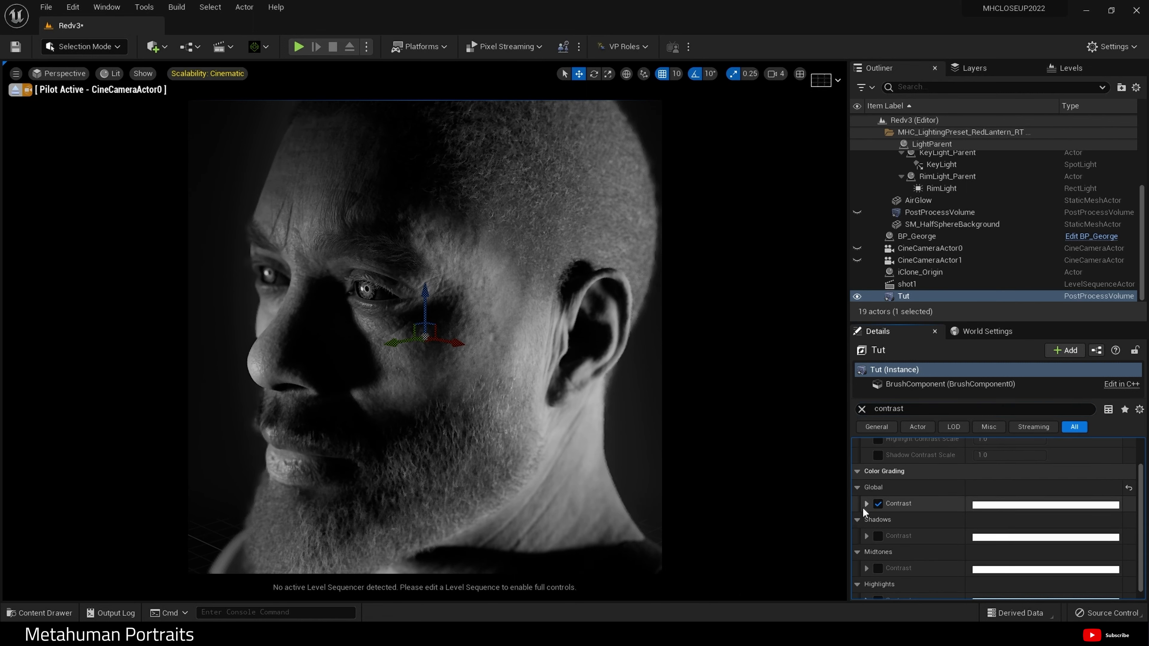
{"action": "left_click", "coordinate": [866, 503]}
{"action": "scroll", "coordinate": [952, 530], "scroll_direction": "down", "scroll_amount": 2}
{"action": "left_click", "coordinate": [905, 538]}
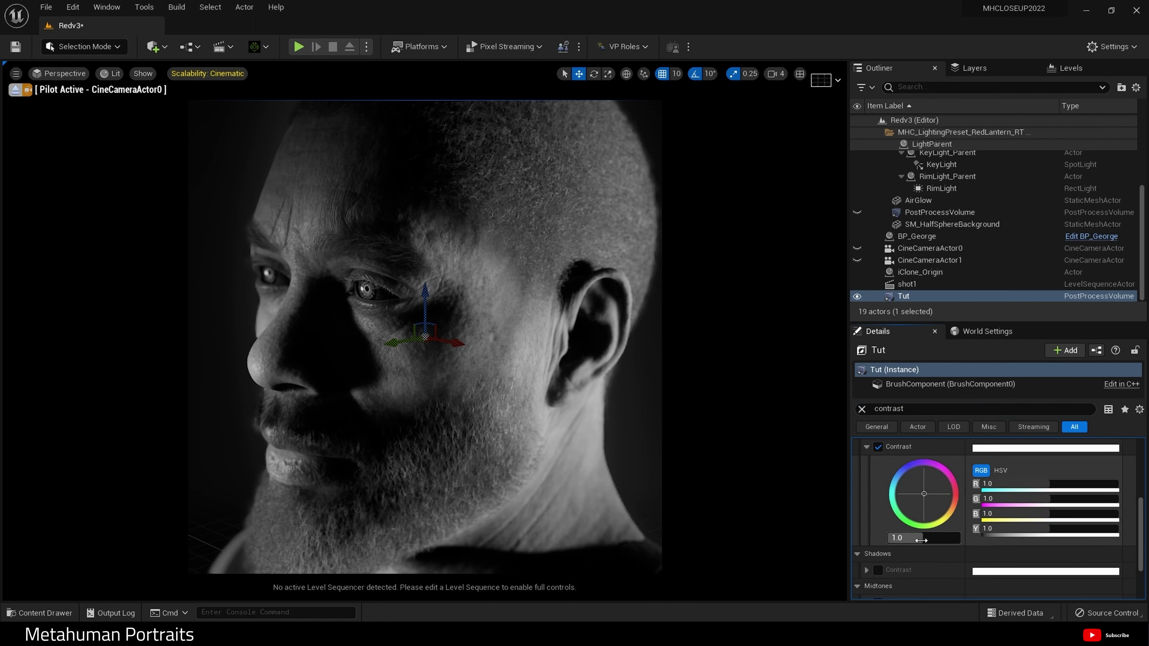
{"action": "type", "text": "0.6"}
{"action": "key", "text": "Return"}
{"action": "left_click_drag", "start_coordinate": [908, 537], "coordinate": [929, 538]}
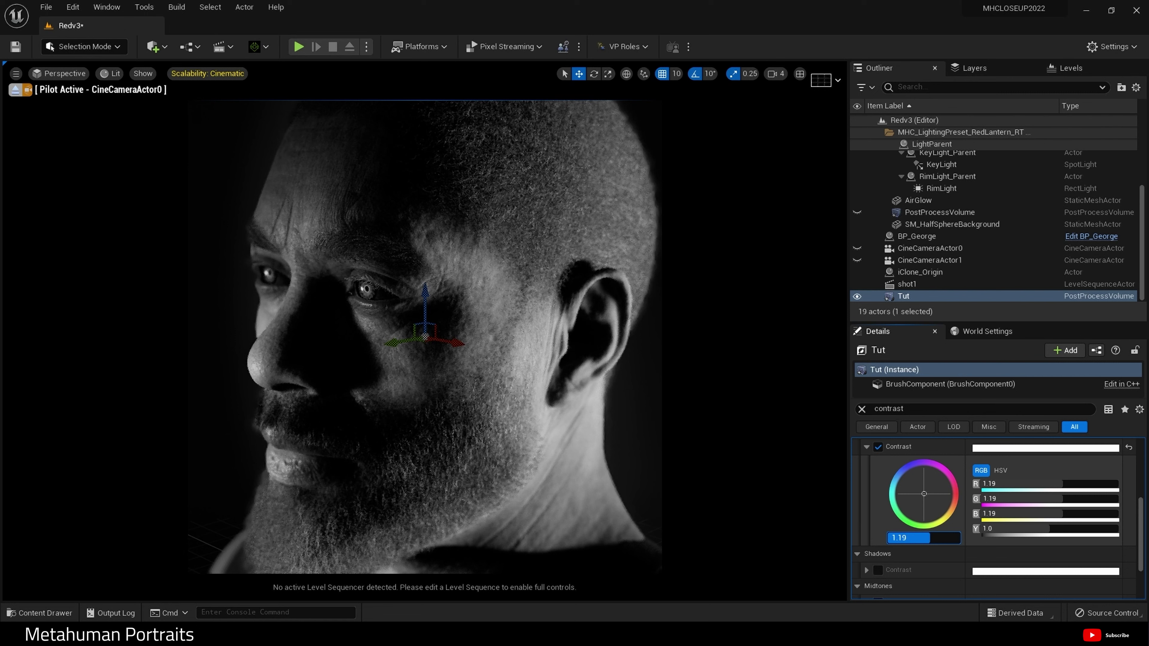
{"action": "left_click_drag", "start_coordinate": [929, 538], "coordinate": [919, 538]}
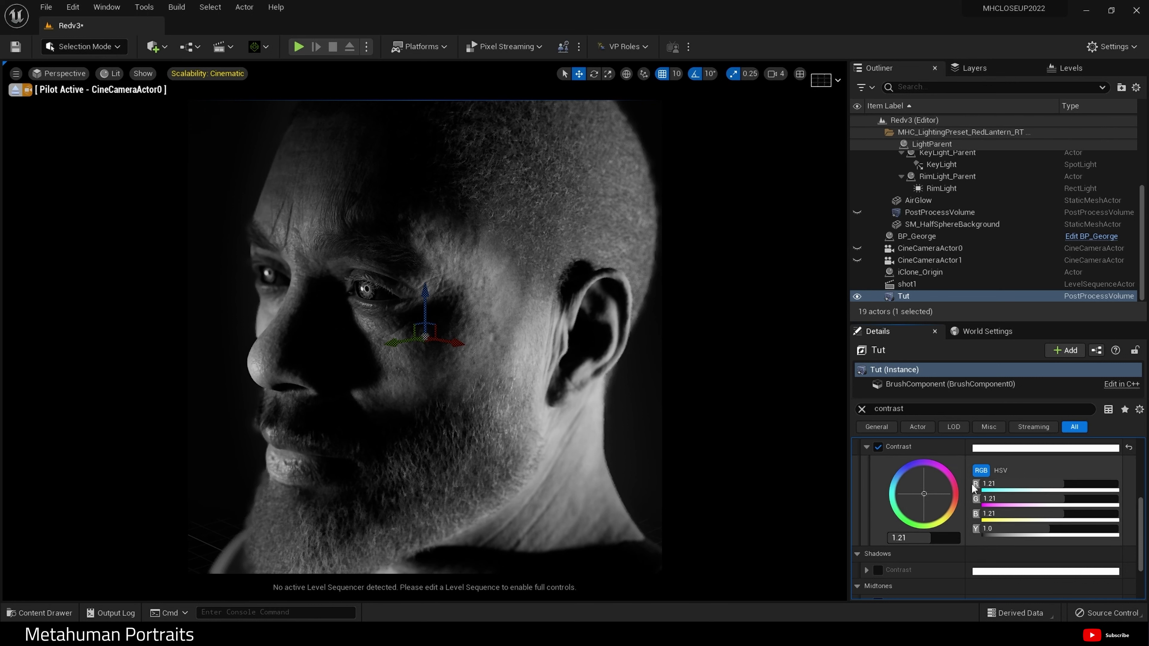
Enable Tut's Shadows contrast override, try a contrast of 1.19, and bring the value to 1.05
{"action": "scroll", "coordinate": [972, 486], "scroll_direction": "down", "scroll_amount": 2}
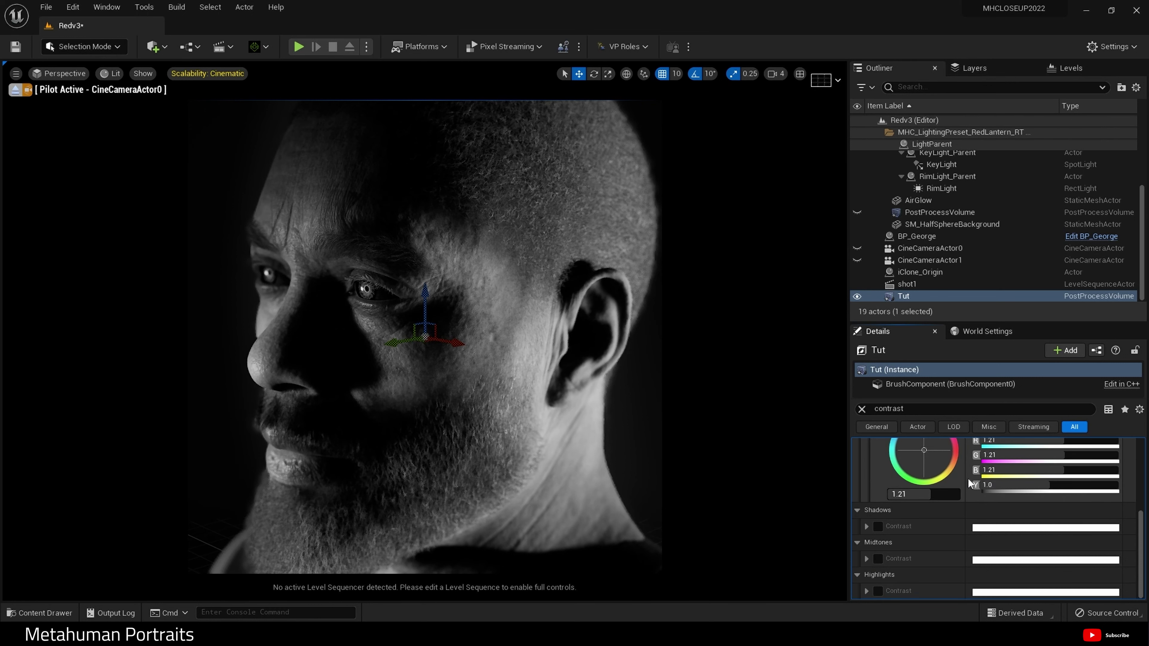
{"action": "left_click", "coordinate": [877, 526]}
{"action": "left_click", "coordinate": [867, 526]}
{"action": "scroll", "coordinate": [922, 536], "scroll_direction": "down", "scroll_amount": 3}
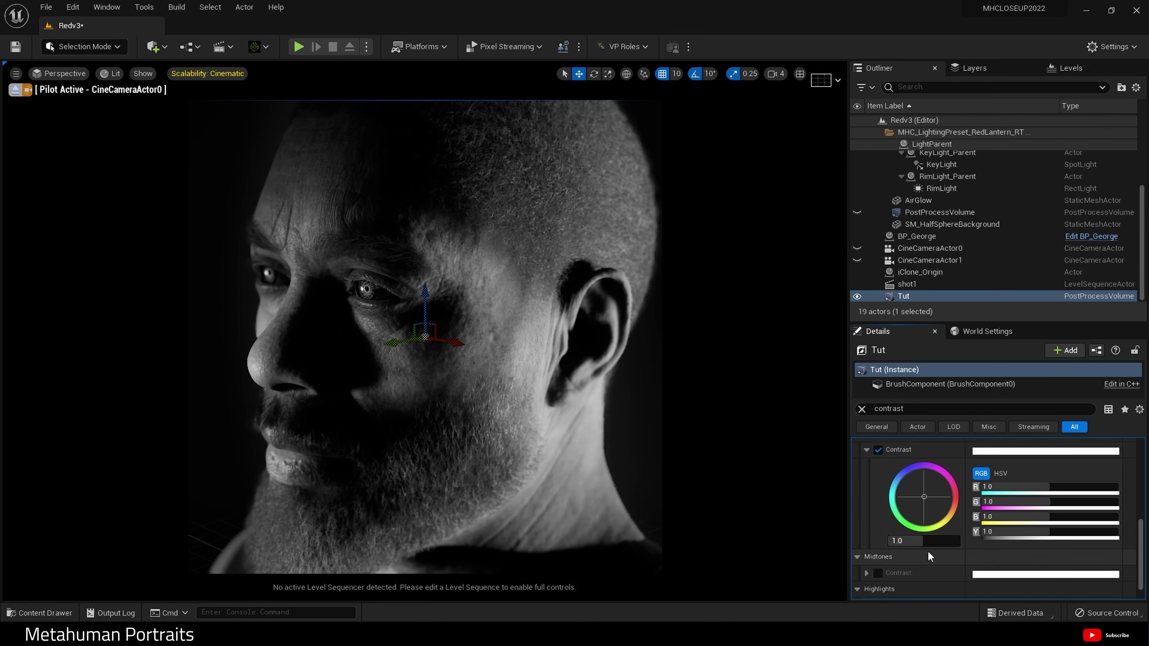
{"action": "left_click", "coordinate": [917, 541]}
{"action": "type", "text": "0.55"}
{"action": "key", "text": "Return"}
{"action": "type", "text": "1.03"}
{"action": "key", "text": "Return"}
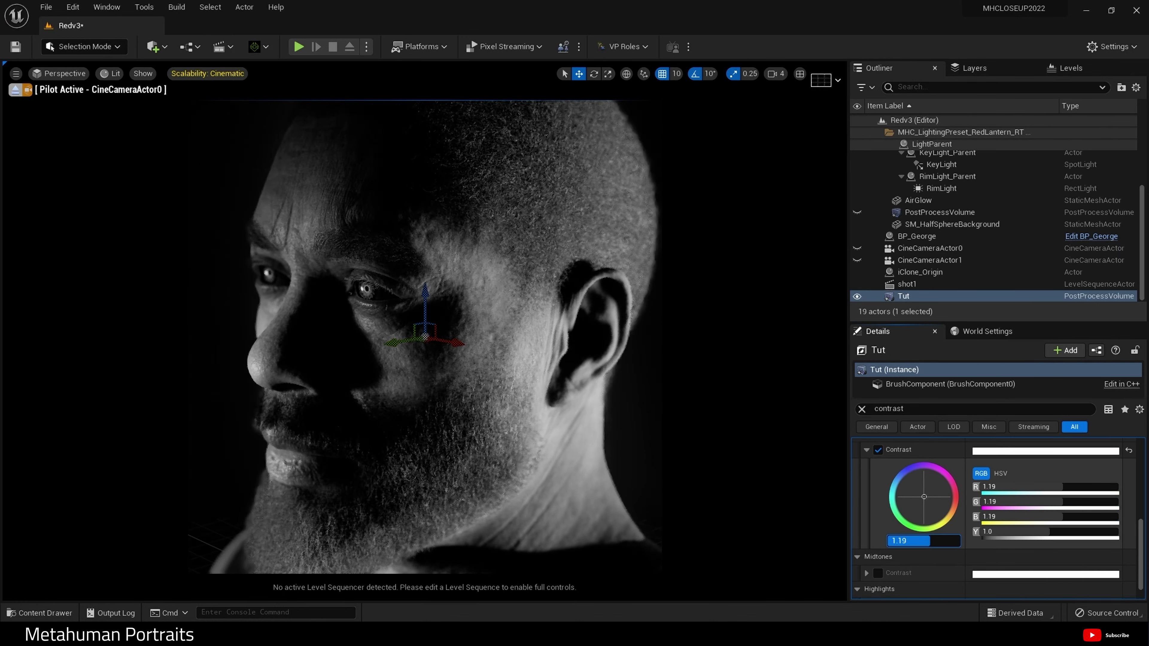
{"action": "mouse_move", "coordinate": [923, 541]}
{"action": "left_mouse_down"}
{"action": "mouse_move", "coordinate": [933, 541]}
{"action": "mouse_move", "coordinate": [923, 543]}
{"action": "left_mouse_up"}
{"action": "left_click", "coordinate": [923, 543]}
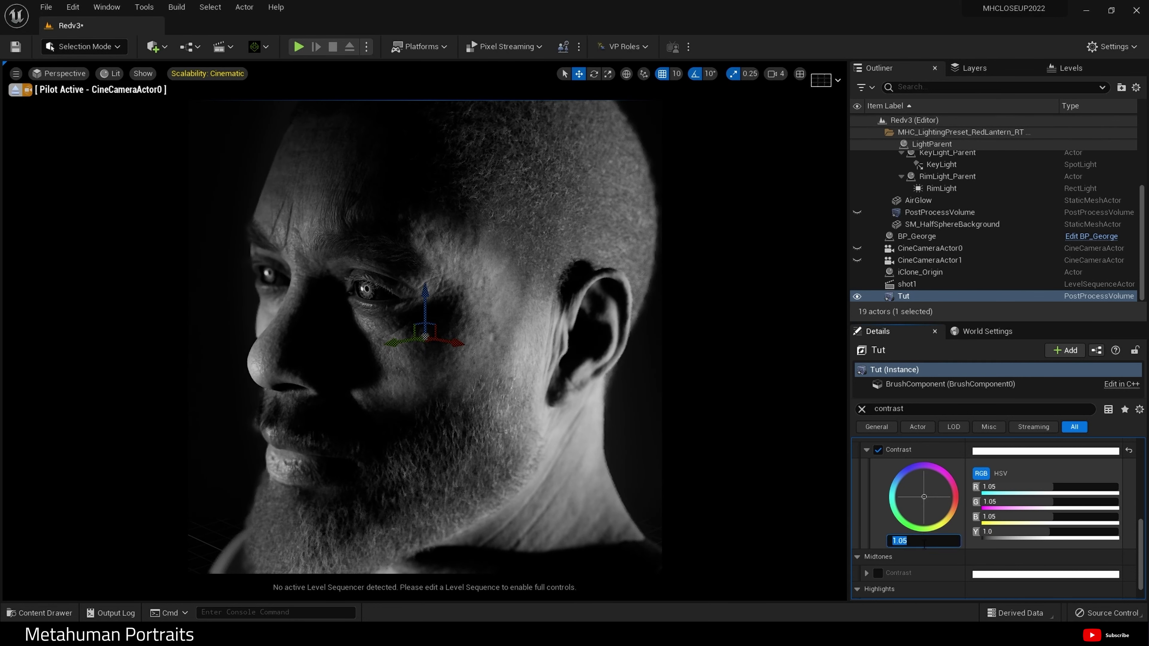
Lower Tut's Shadows contrast to 0.7
{"action": "type", "text": "1.0"}
{"action": "key", "text": "Return"}
{"action": "type", "text": "0.7"}
{"action": "key", "text": "Return"}
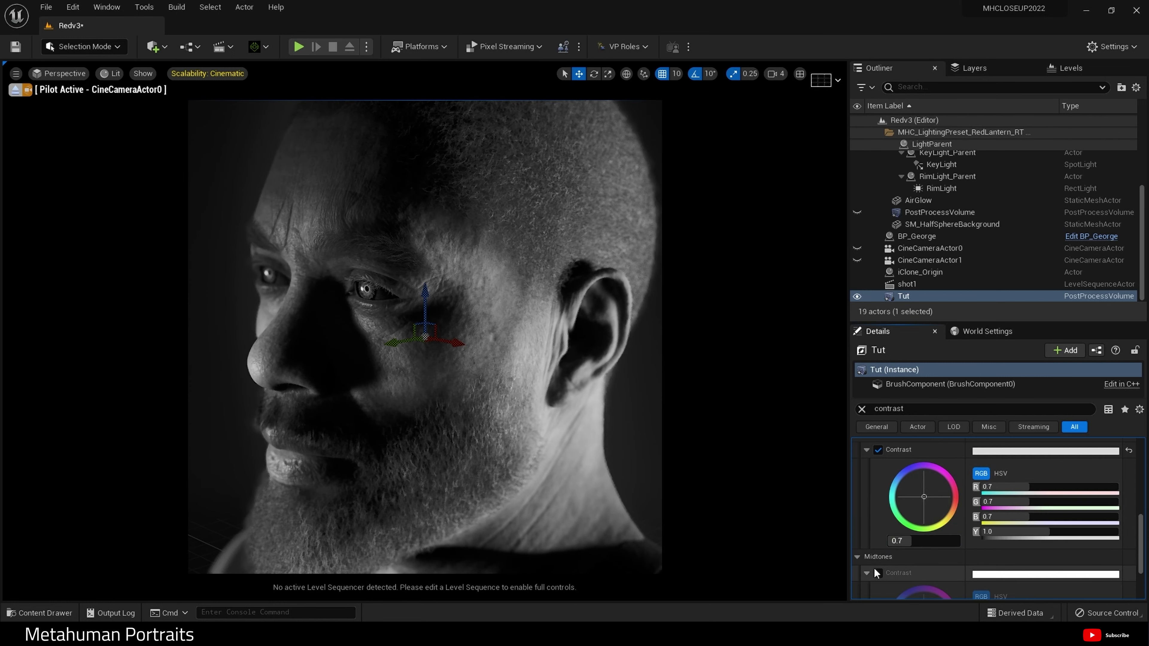
Enable Tut's Midtones contrast override, try a contrast of 1.3, and set it to 1.0
{"action": "scroll", "coordinate": [873, 568], "scroll_direction": "down", "scroll_amount": 1}
{"action": "left_click", "coordinate": [877, 517]}
{"action": "scroll", "coordinate": [881, 524], "scroll_direction": "down", "scroll_amount": 1}
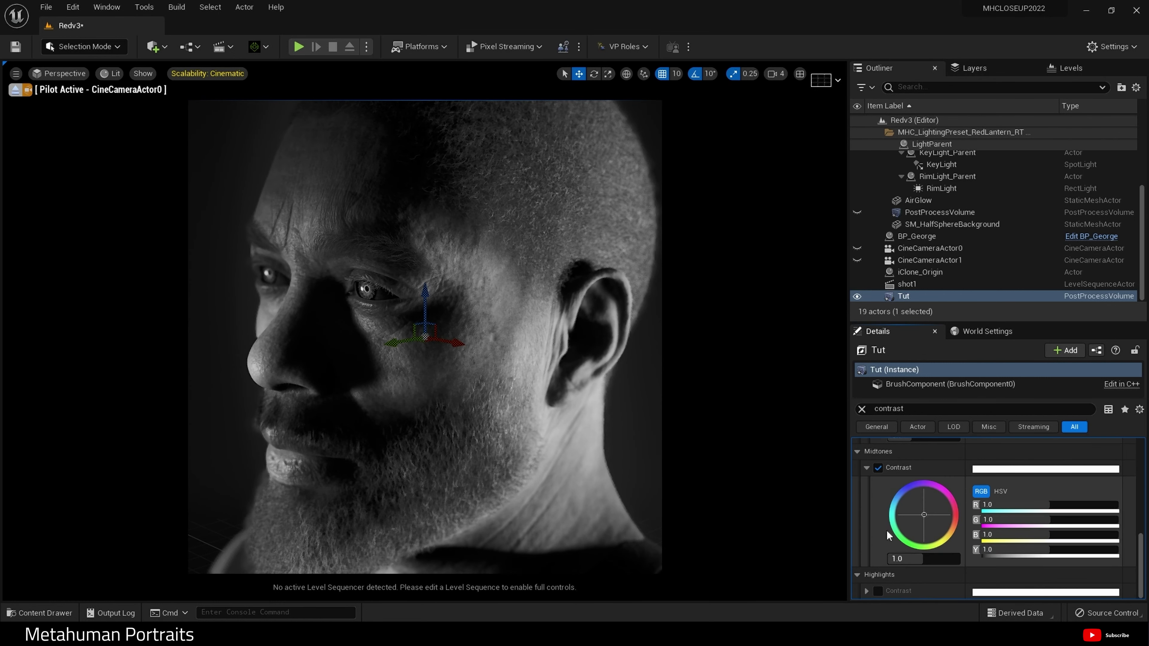
{"action": "left_click", "coordinate": [916, 554]}
{"action": "type", "text": "0.7"}
{"action": "key", "text": "Return"}
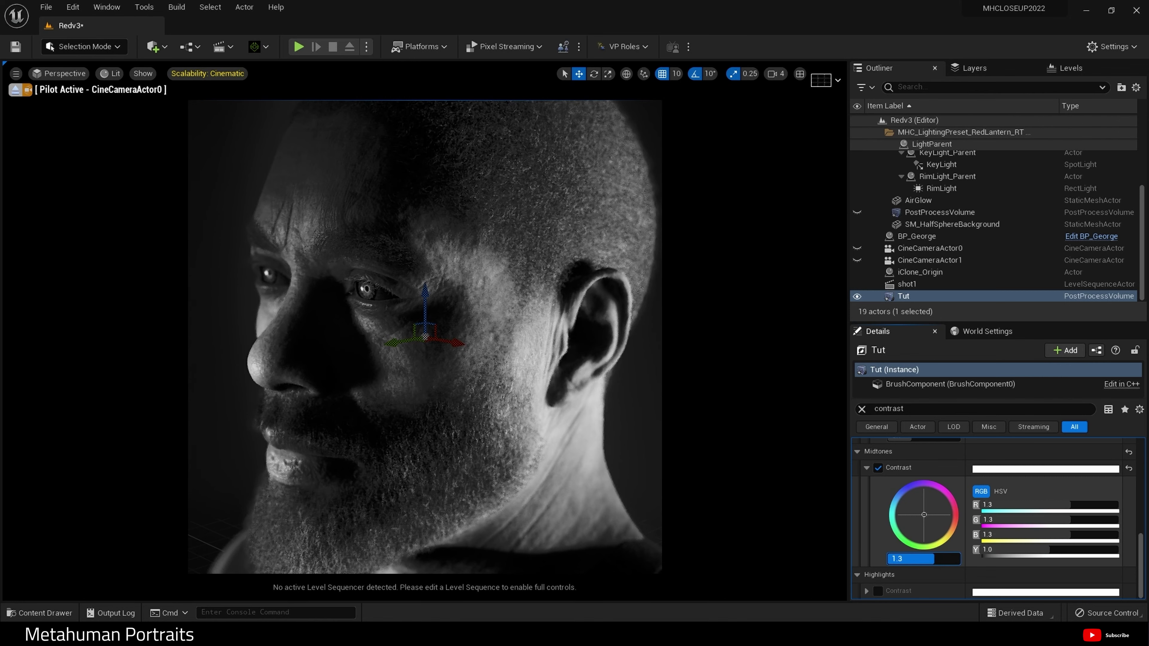
{"action": "mouse_move", "coordinate": [913, 558]}
{"action": "left_mouse_down"}
{"action": "mouse_move", "coordinate": [931, 559]}
{"action": "mouse_move", "coordinate": [889, 559]}
{"action": "mouse_move", "coordinate": [954, 558]}
{"action": "mouse_move", "coordinate": [926, 559]}
{"action": "left_mouse_up"}
{"action": "left_click", "coordinate": [926, 560]}
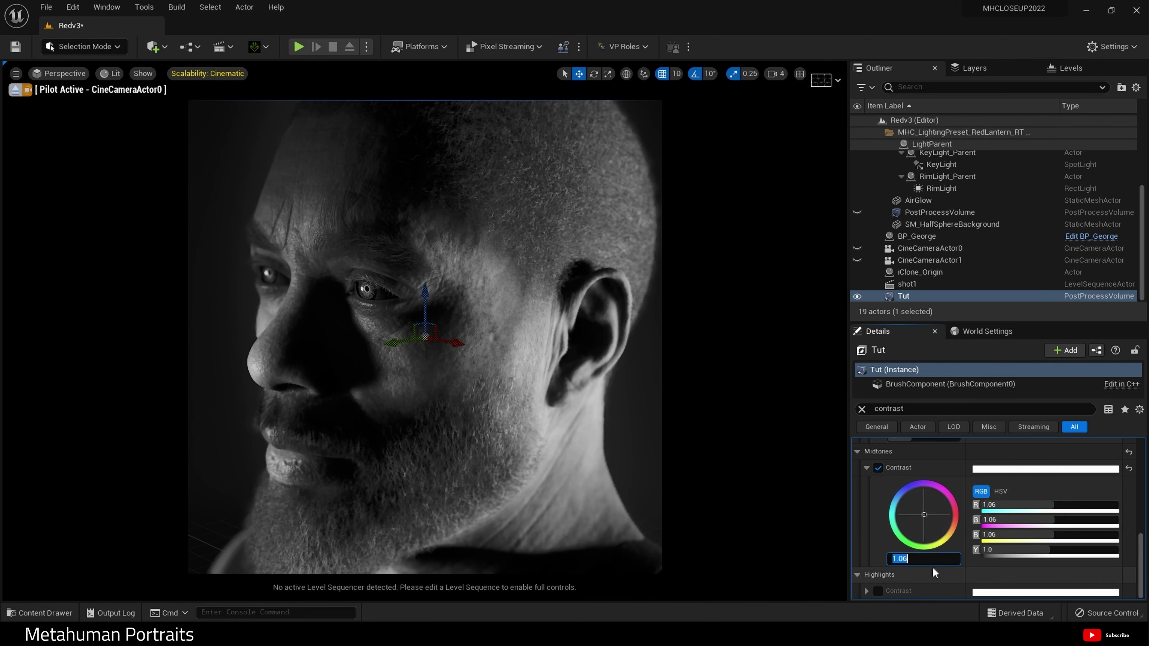
{"action": "type", "text": "1"}
{"action": "key", "text": "Return"}
Try the Highlights contrast override on Tut, reset its value to 1, and turn the override off
{"action": "left_click", "coordinate": [878, 590]}
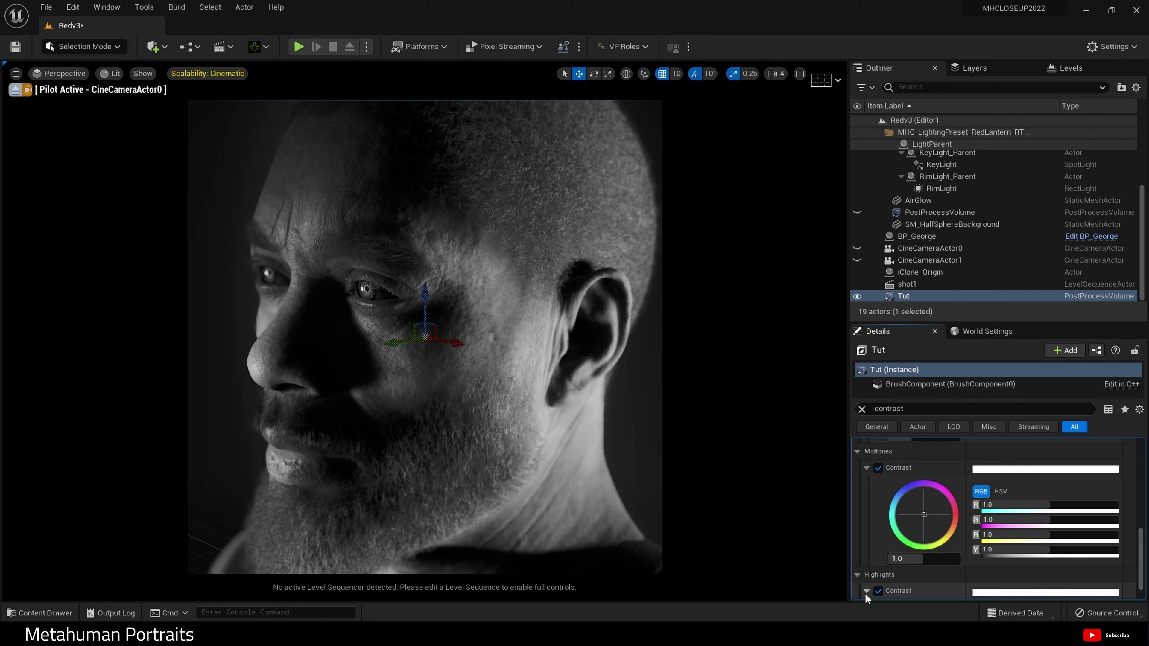
{"action": "left_click", "coordinate": [865, 591]}
{"action": "scroll", "coordinate": [887, 582], "scroll_direction": "down", "scroll_amount": 2}
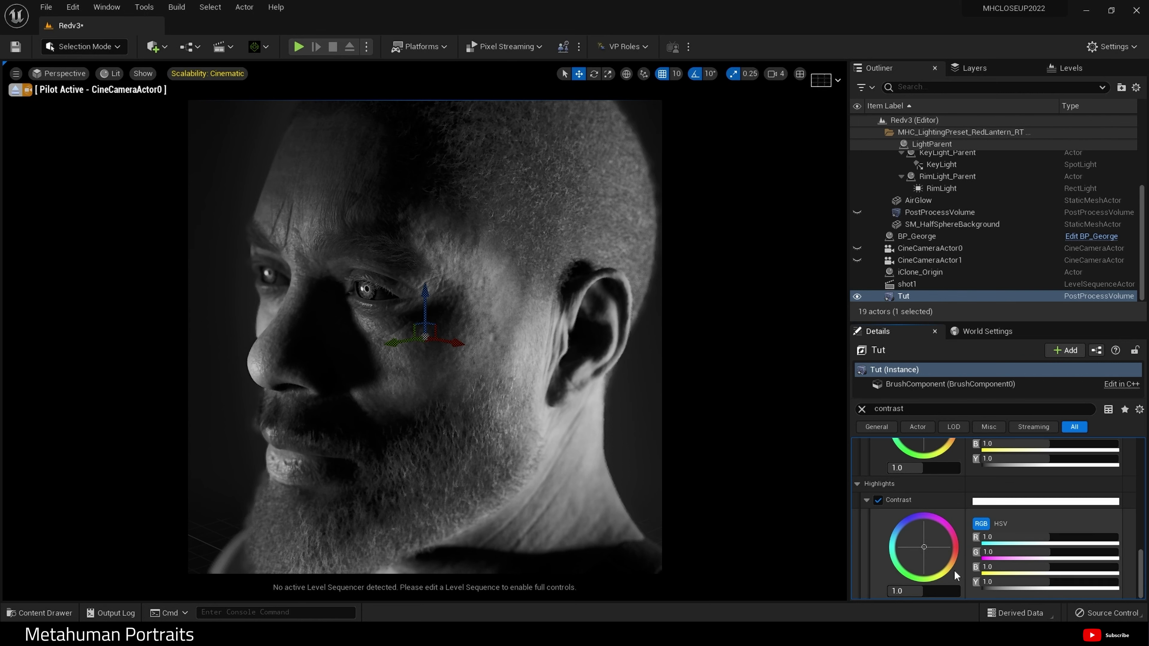
{"action": "left_click_drag", "start_coordinate": [906, 591], "coordinate": [912, 591]}
{"action": "left_click", "coordinate": [919, 592]}
{"action": "type", "text": "1"}
{"action": "key", "text": "Return"}
{"action": "scroll", "coordinate": [884, 505], "scroll_direction": "up", "scroll_amount": 3}
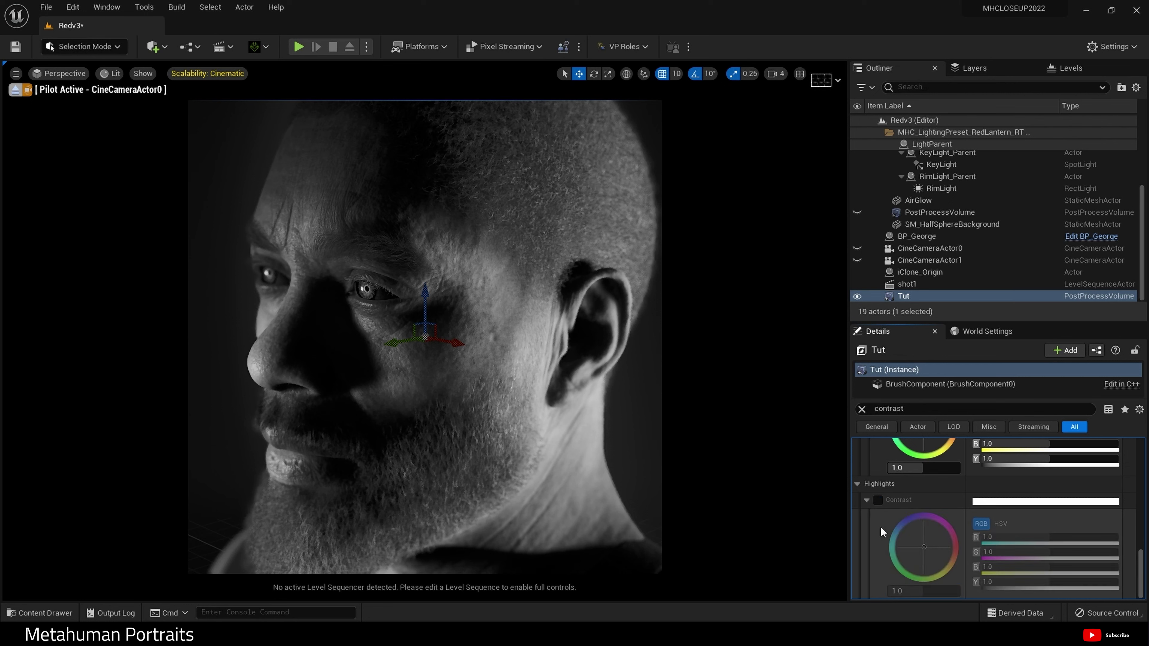
{"action": "scroll", "coordinate": [886, 532], "scroll_direction": "up", "scroll_amount": 5}
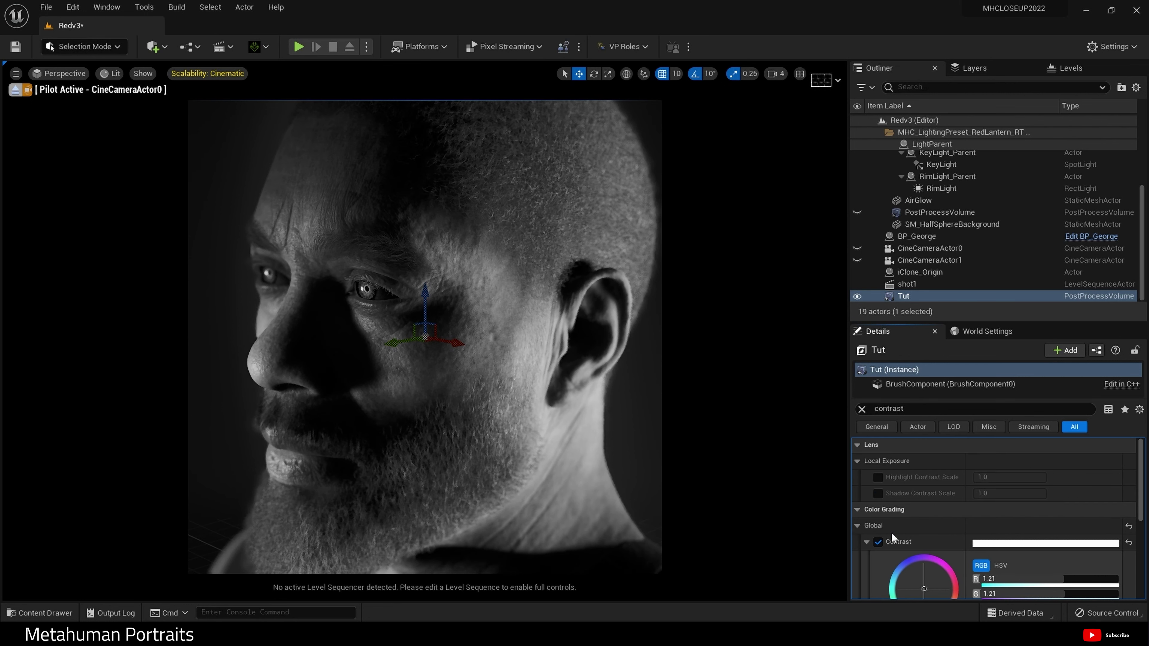
Filter Tut's properties for "satur", try a Global saturation of 1, and set it to 0.8
{"action": "left_click", "coordinate": [901, 408]}
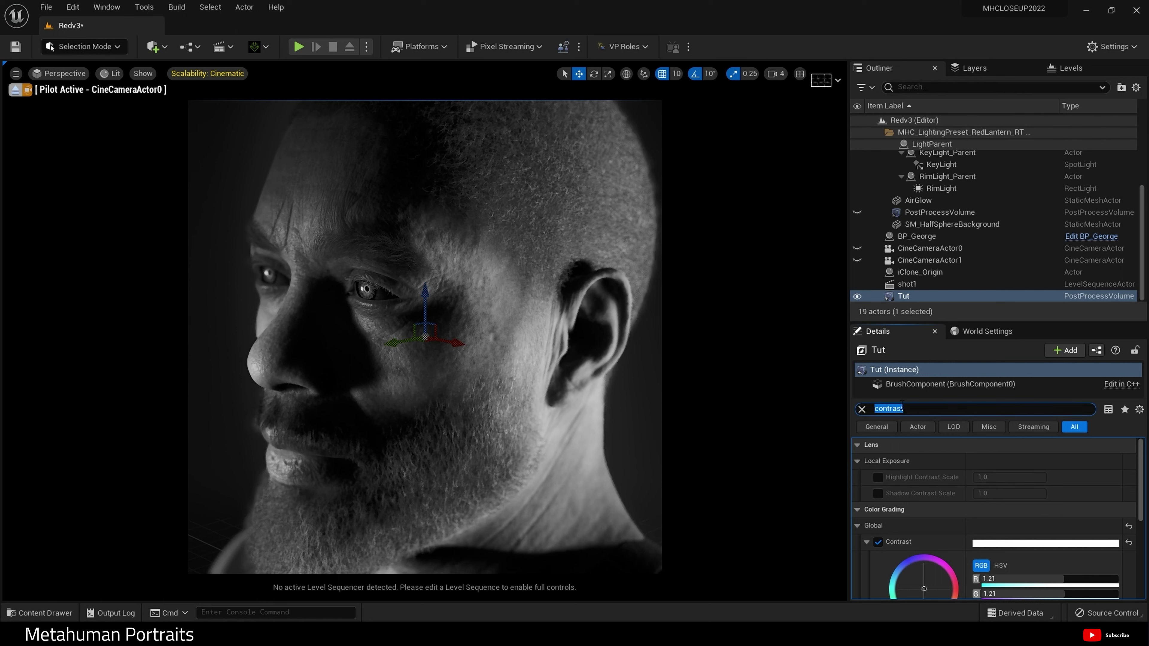
{"action": "type", "text": "satur"}
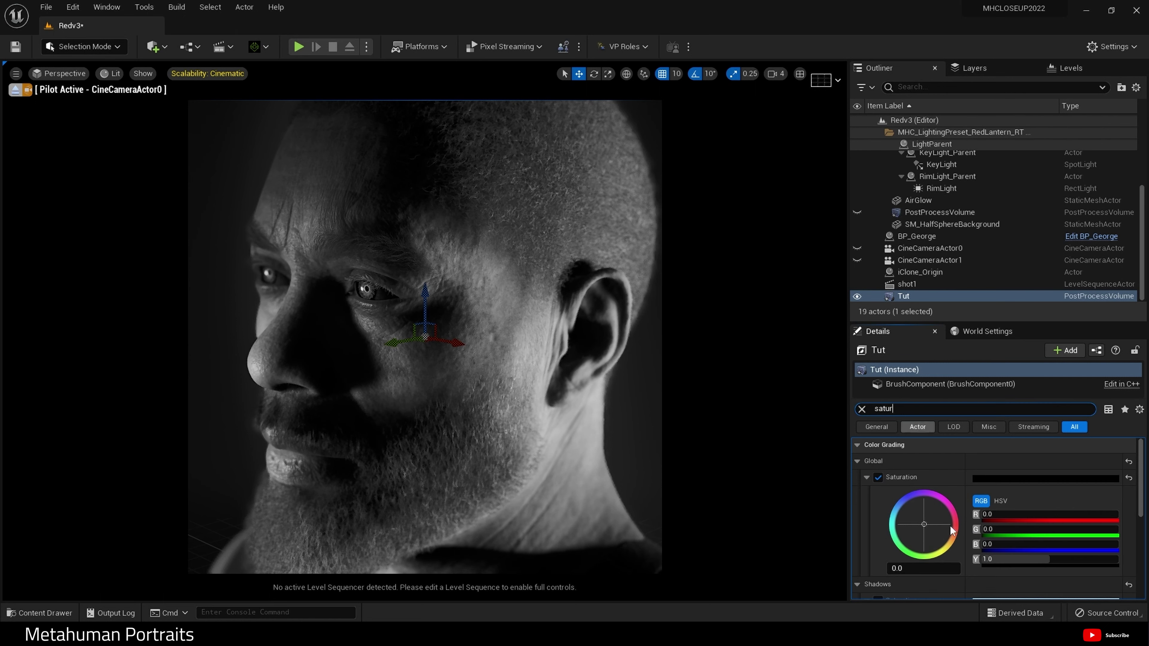
{"action": "scroll", "coordinate": [956, 526], "scroll_direction": "down", "scroll_amount": 1}
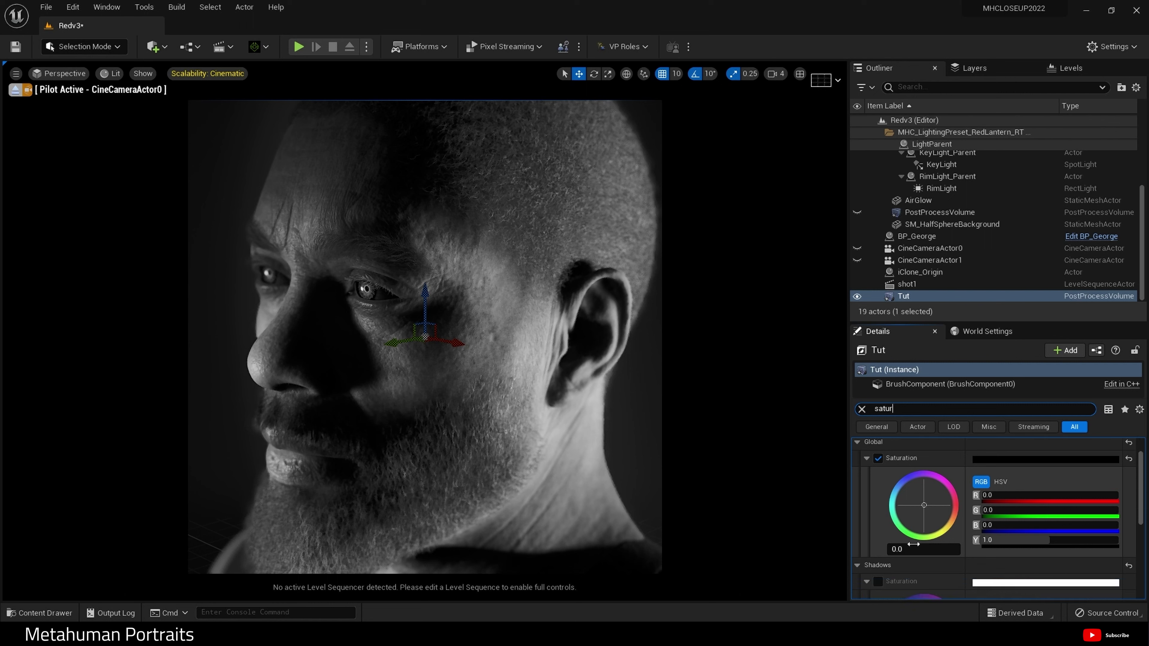
{"action": "left_click", "coordinate": [912, 549]}
{"action": "type", "text": "1"}
{"action": "key", "text": "Return"}
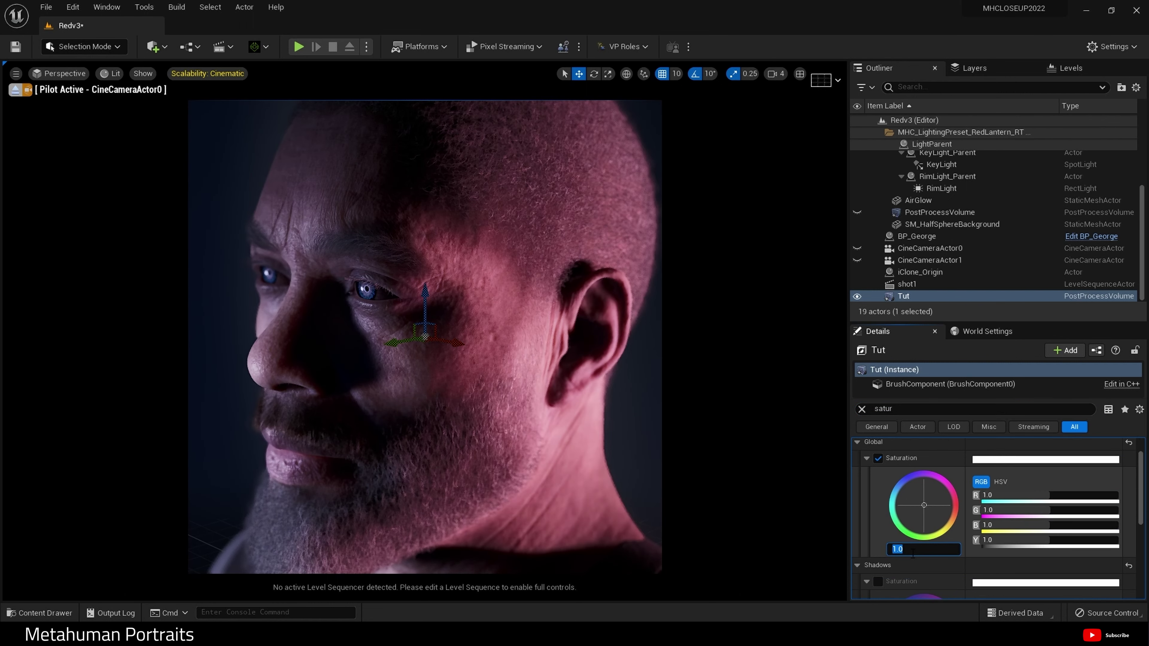
{"action": "type", "text": "0.8"}
{"action": "key", "text": "Return"}
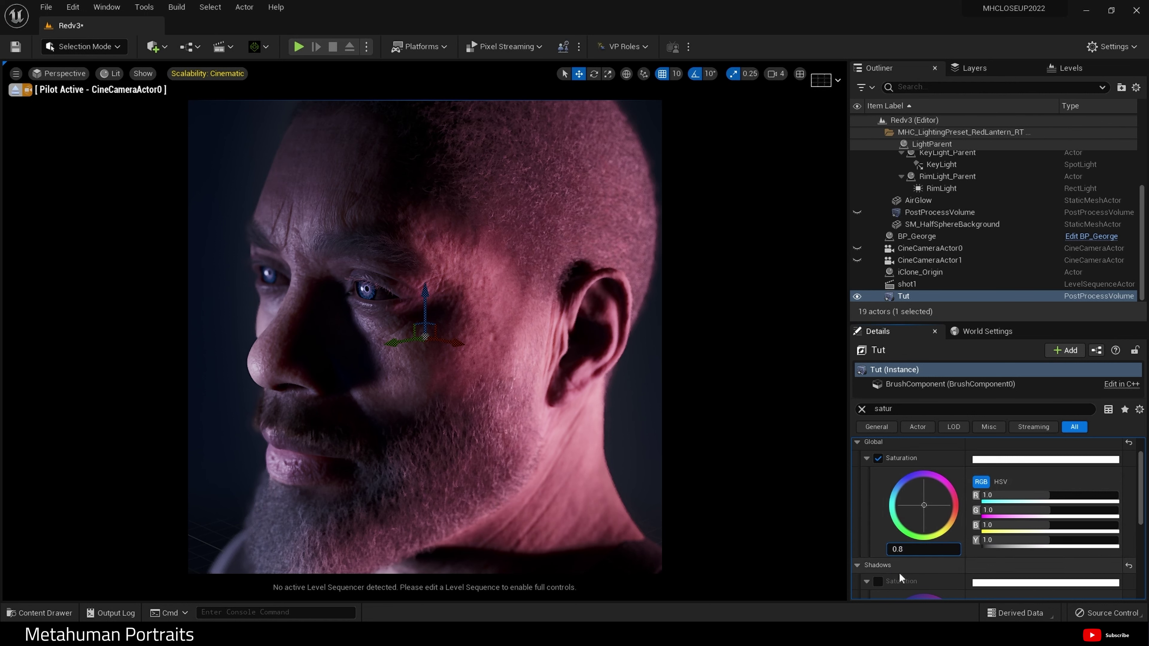
Enable Tut's Shadows saturation override and raise the shadow saturation above 1.0
{"action": "scroll", "coordinate": [898, 572], "scroll_direction": "down", "scroll_amount": 5}
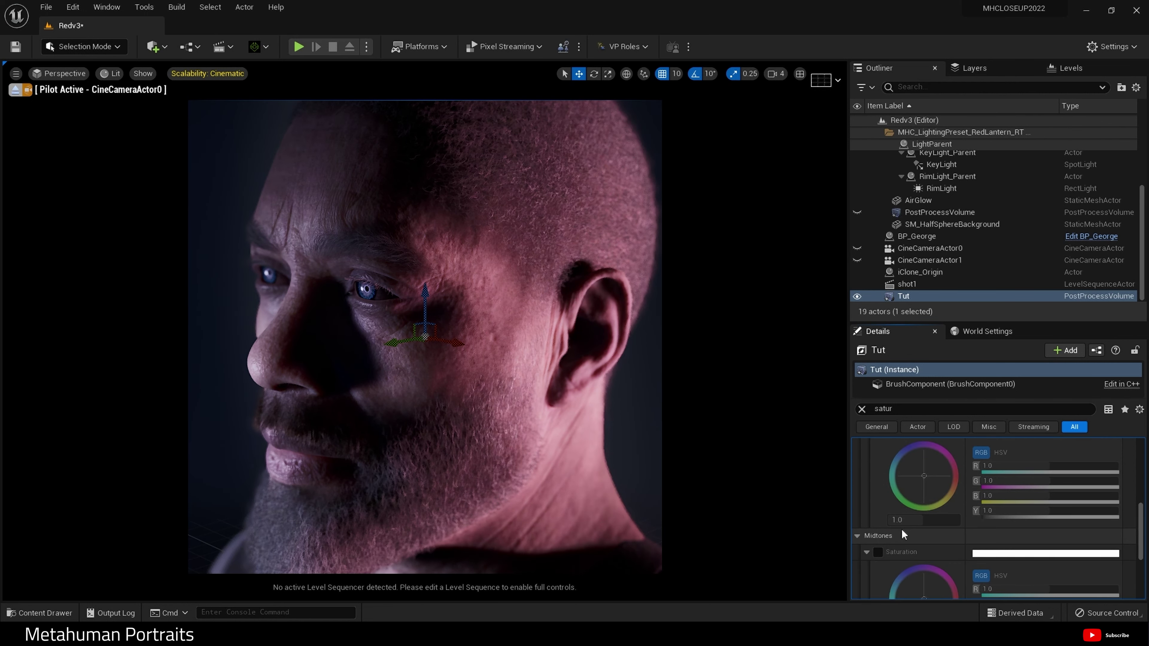
{"action": "scroll", "coordinate": [902, 534], "scroll_direction": "up", "scroll_amount": 3}
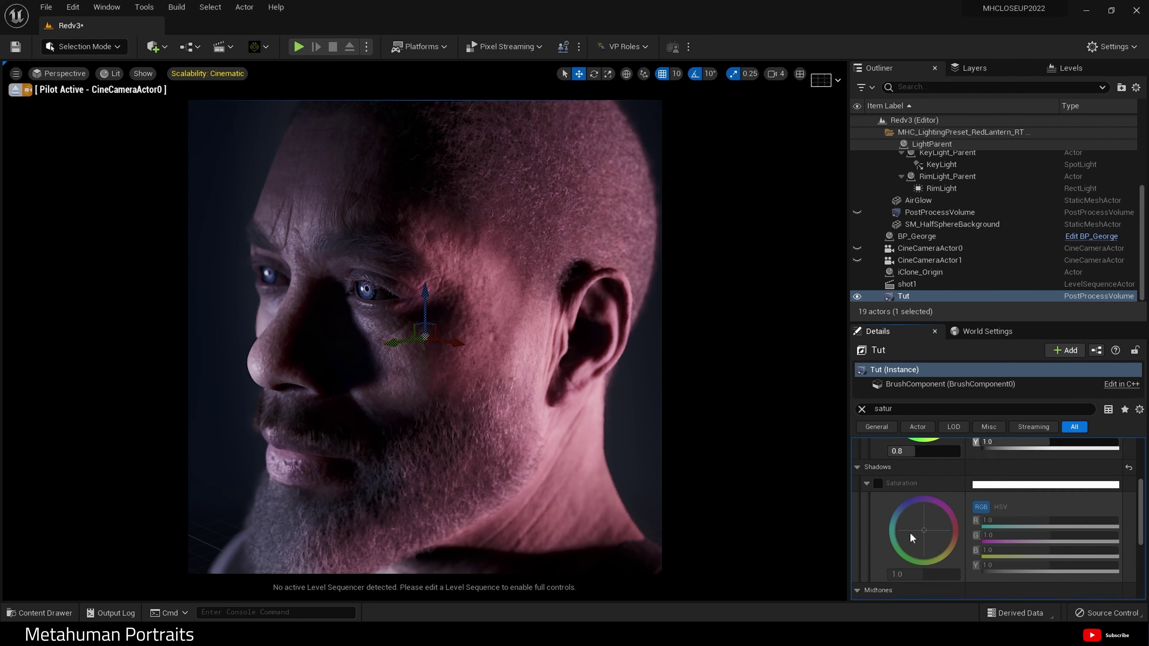
{"action": "scroll", "coordinate": [909, 532], "scroll_direction": "up", "scroll_amount": 1}
{"action": "left_click", "coordinate": [877, 502]}
{"action": "left_click_drag", "start_coordinate": [908, 593], "coordinate": [921, 568]}
Enable Tut's Highlights and Midtones saturation overrides, and raise the Global saturation to 1.02
{"action": "scroll", "coordinate": [896, 563], "scroll_direction": "down", "scroll_amount": 13}
{"action": "left_click", "coordinate": [878, 499]}
{"action": "scroll", "coordinate": [894, 561], "scroll_direction": "up", "scroll_amount": 6}
{"action": "left_click", "coordinate": [878, 492]}
{"action": "scroll", "coordinate": [922, 554], "scroll_direction": "up", "scroll_amount": 12}
{"action": "scroll", "coordinate": [972, 507], "scroll_direction": "down", "scroll_amount": 2}
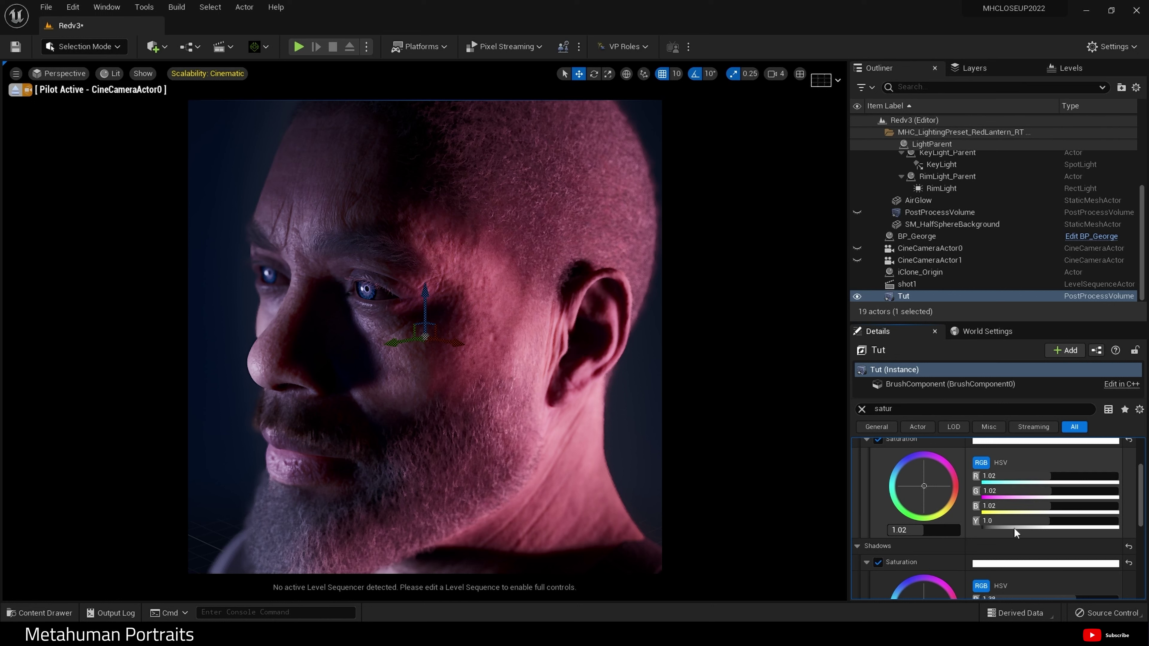
Try lowering Tut's Global saturation luminance to 0.06, and return it to 1.0
{"action": "left_click_drag", "start_coordinate": [987, 521], "coordinate": [963, 522]}
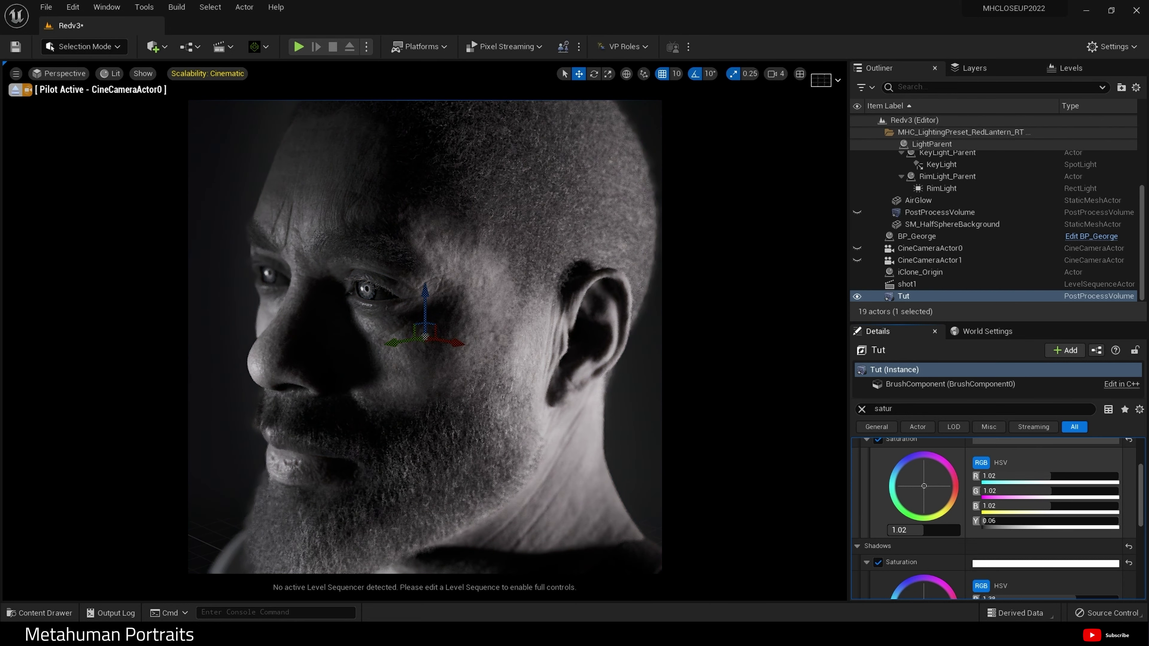
{"action": "left_click_drag", "start_coordinate": [985, 521], "coordinate": [1049, 521]}
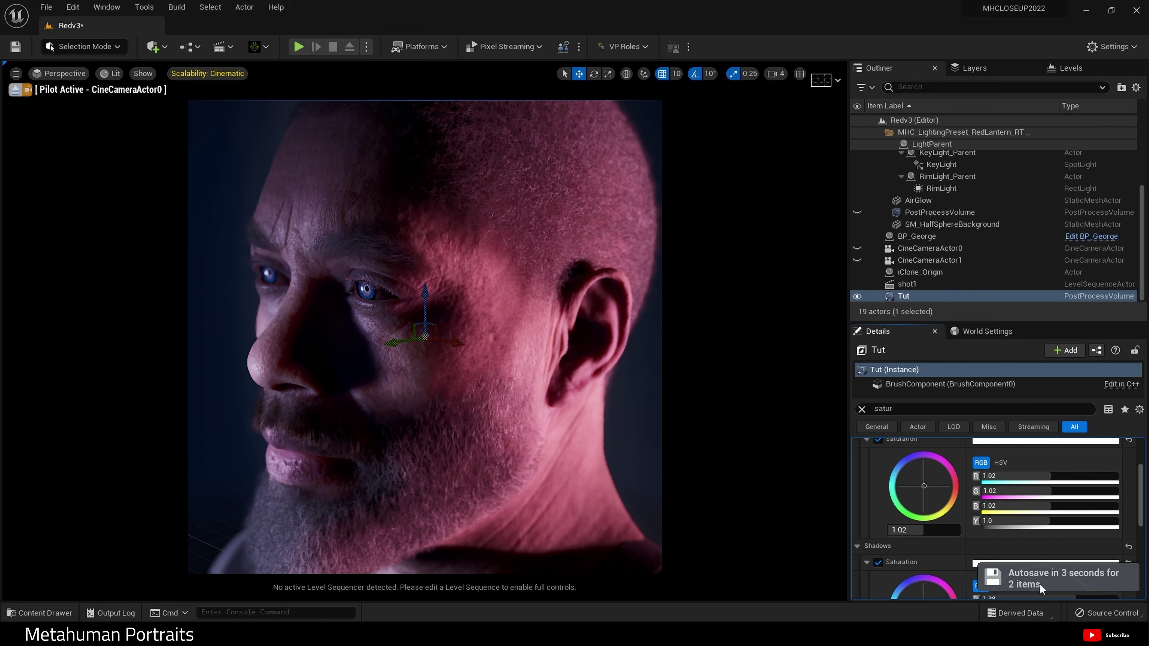
{"action": "left_click", "coordinate": [1039, 583]}
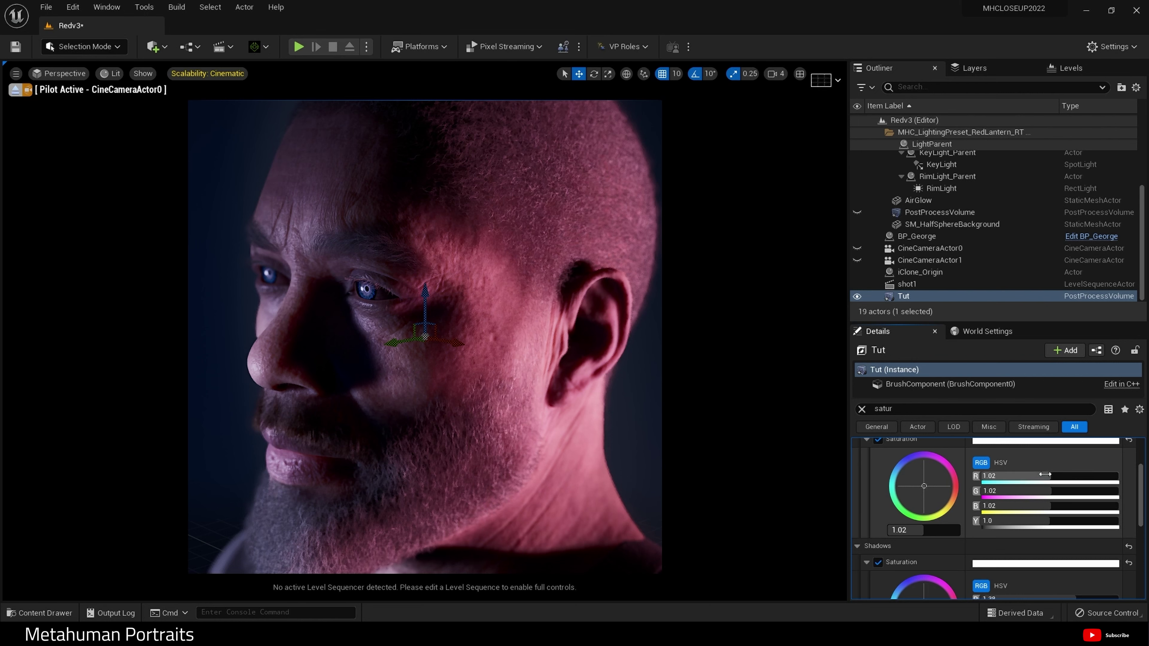
Set Tut's Global saturation channels to red 1.17, green 0.44 and blue 1.11
{"action": "left_click_drag", "start_coordinate": [1045, 474], "coordinate": [981, 492]}
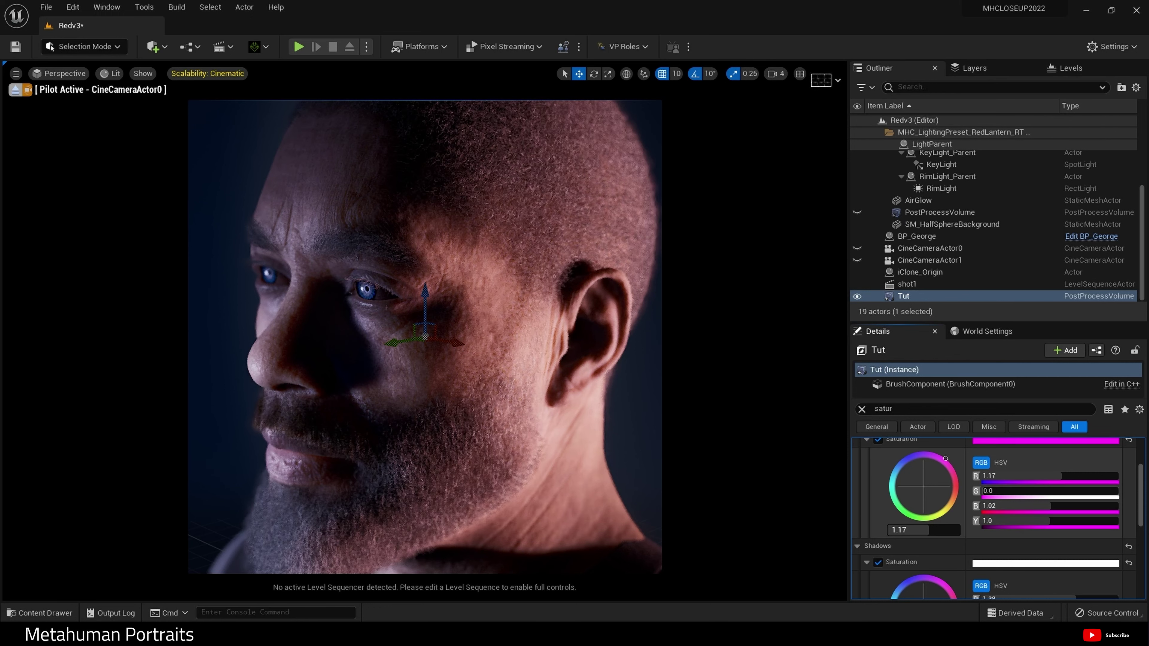
{"action": "left_click_drag", "start_coordinate": [982, 492], "coordinate": [1011, 492]}
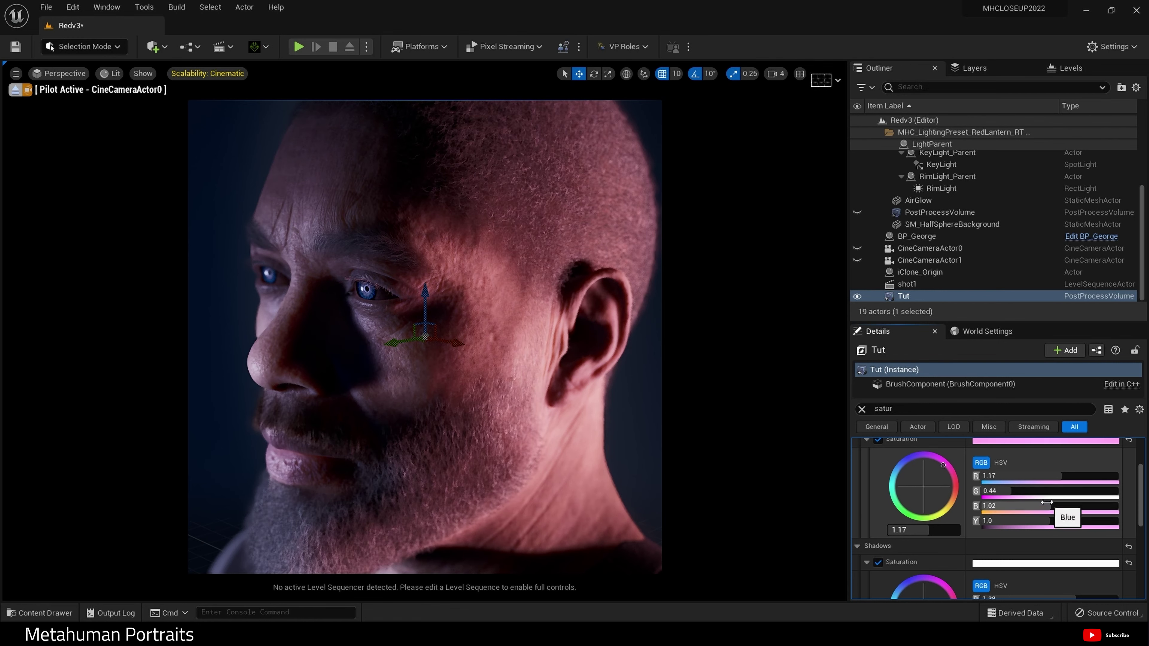
{"action": "mouse_move", "coordinate": [1047, 503]}
{"action": "left_mouse_down"}
{"action": "mouse_move", "coordinate": [1096, 505]}
{"action": "mouse_move", "coordinate": [1004, 506]}
{"action": "mouse_move", "coordinate": [1082, 506]}
{"action": "mouse_move", "coordinate": [1005, 506]}
{"action": "mouse_move", "coordinate": [1071, 505]}
{"action": "mouse_move", "coordinate": [1056, 506]}
{"action": "left_mouse_up"}
Raise the blue channel of Tut's Midtones saturation to 1.17
{"action": "scroll", "coordinate": [1049, 543], "scroll_direction": "down", "scroll_amount": 4}
{"action": "scroll", "coordinate": [1049, 543], "scroll_direction": "down", "scroll_amount": 2}
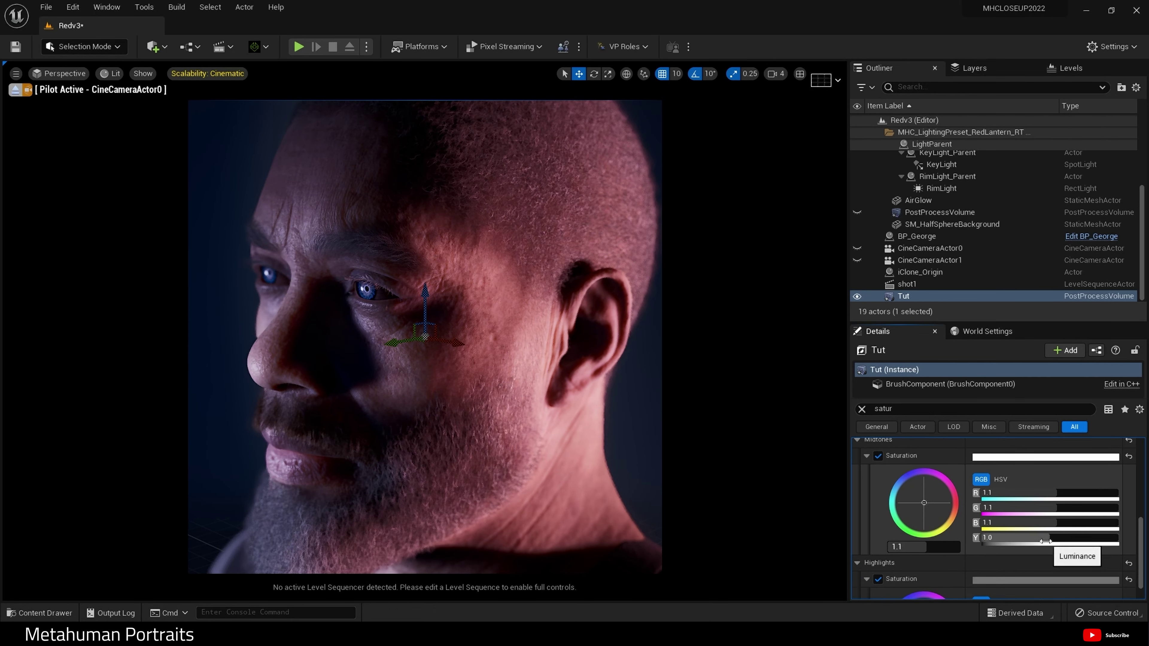
{"action": "mouse_move", "coordinate": [1057, 522]}
{"action": "left_mouse_down"}
{"action": "mouse_move", "coordinate": [1117, 522]}
{"action": "mouse_move", "coordinate": [1004, 522]}
{"action": "mouse_move", "coordinate": [1061, 522]}
{"action": "left_mouse_up"}
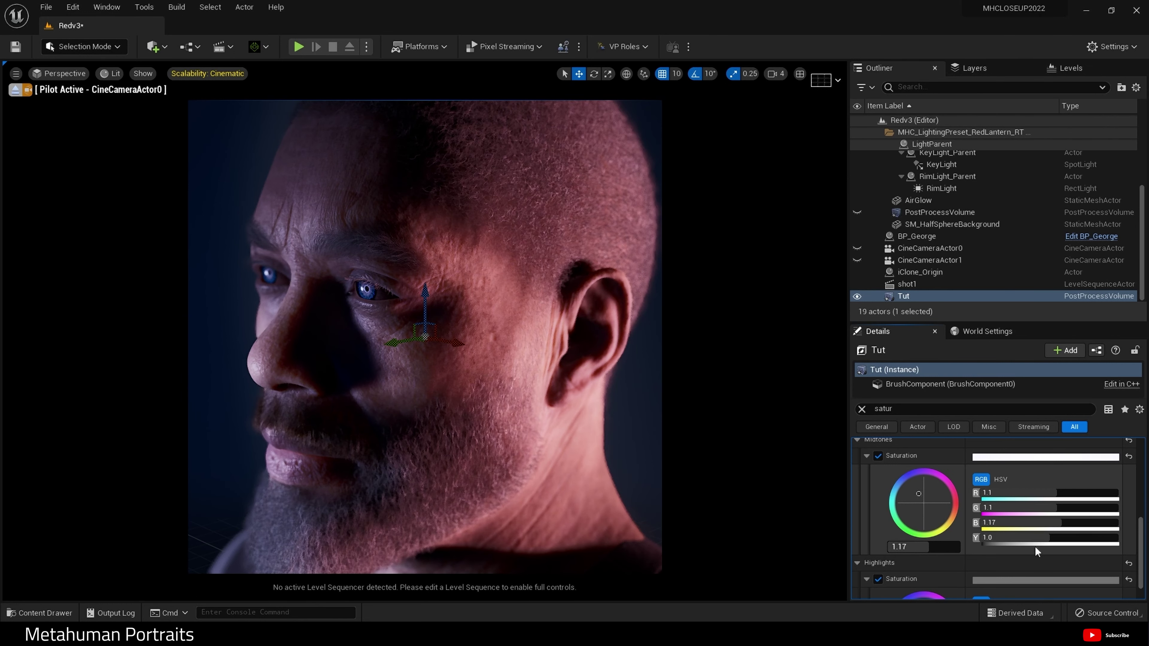
Try a slight increase of the blue channel in Tut's Highlights saturation, and undo it
{"action": "scroll", "coordinate": [1035, 542], "scroll_direction": "down", "scroll_amount": 3}
{"action": "scroll", "coordinate": [1034, 546], "scroll_direction": "down", "scroll_amount": 3}
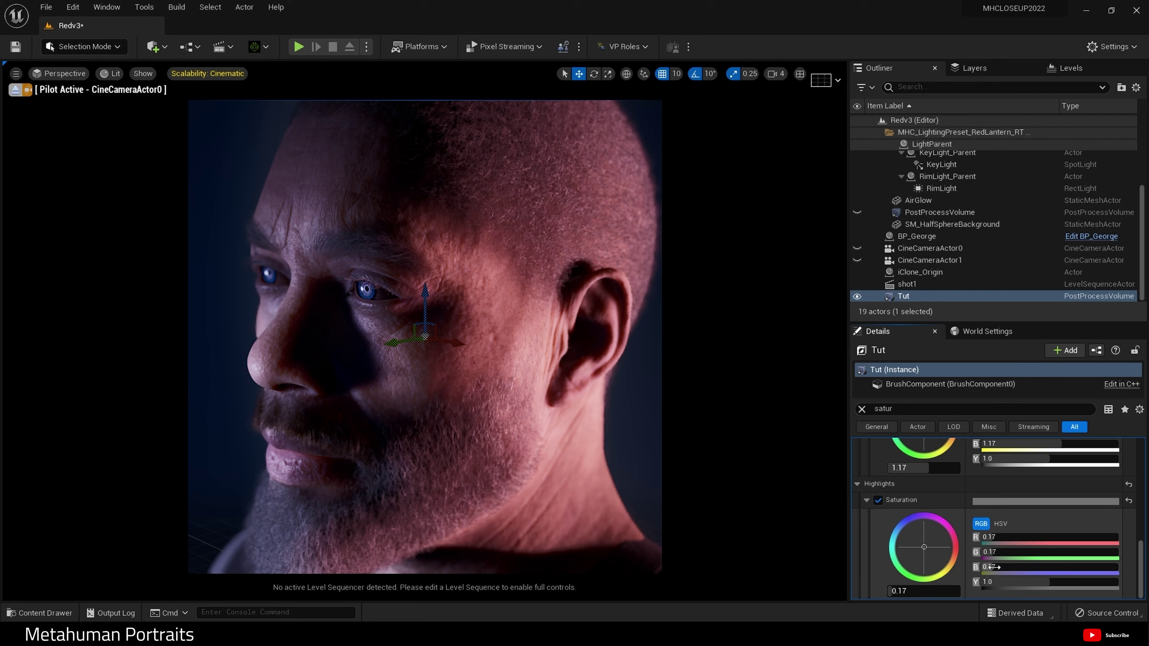
{"action": "left_click_drag", "start_coordinate": [990, 567], "coordinate": [994, 567]}
{"action": "key", "text": "ctrl+z"}
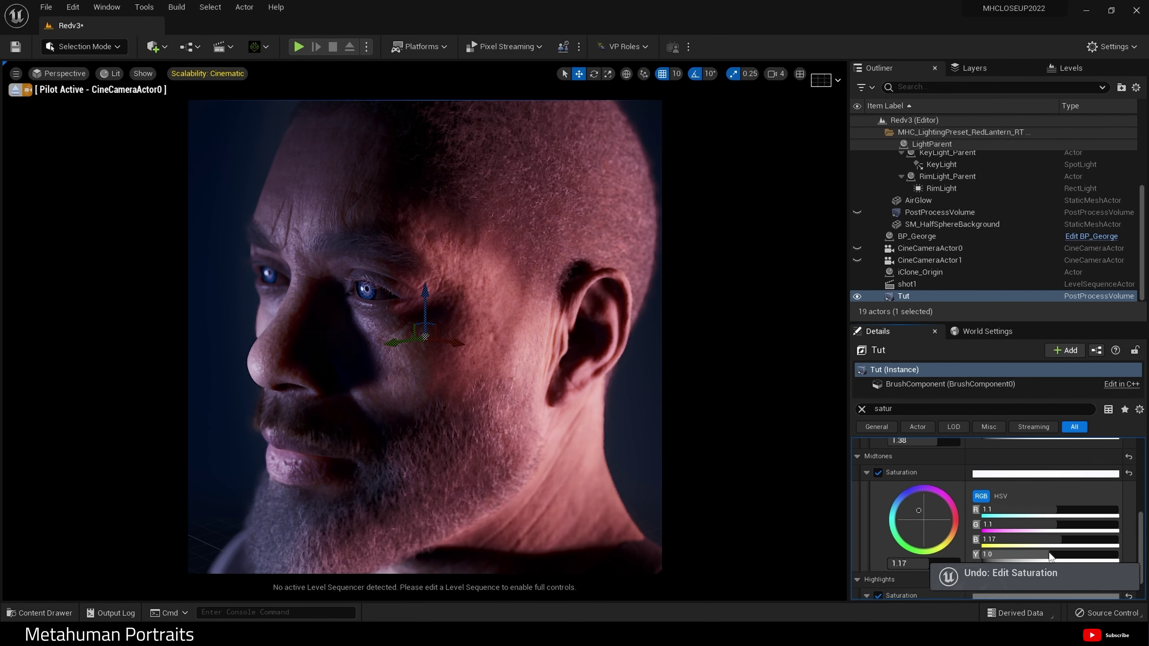
Lower the blue channel of Tut's Shadows saturation to 1.33
{"action": "scroll", "coordinate": [1048, 552], "scroll_direction": "up", "scroll_amount": 4}
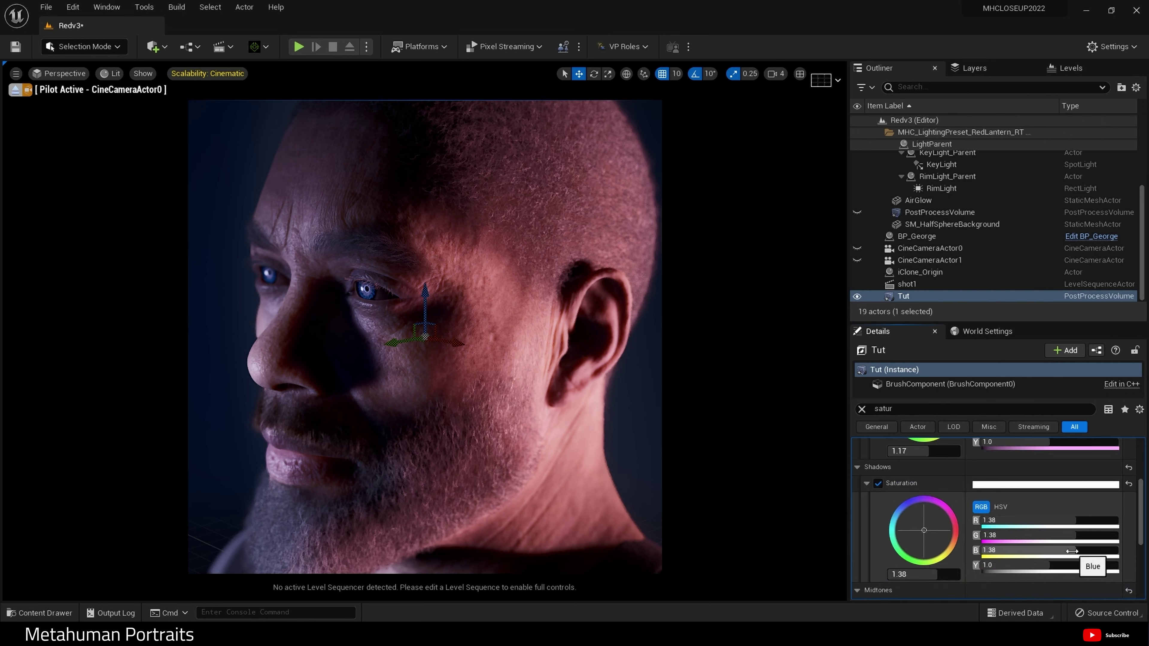
{"action": "mouse_move", "coordinate": [1075, 551]}
{"action": "left_mouse_down"}
{"action": "mouse_move", "coordinate": [1089, 551]}
{"action": "mouse_move", "coordinate": [1036, 550]}
{"action": "mouse_move", "coordinate": [1072, 550]}
{"action": "left_mouse_up"}
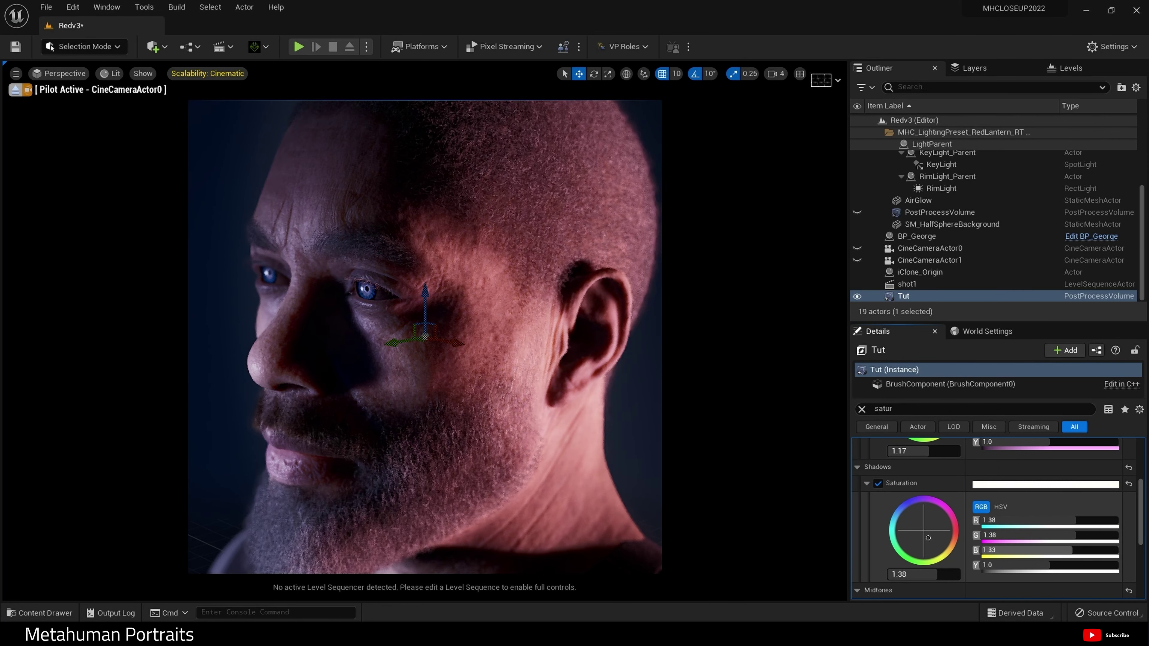
{"action": "scroll", "coordinate": [903, 463], "scroll_direction": "up", "scroll_amount": 5}
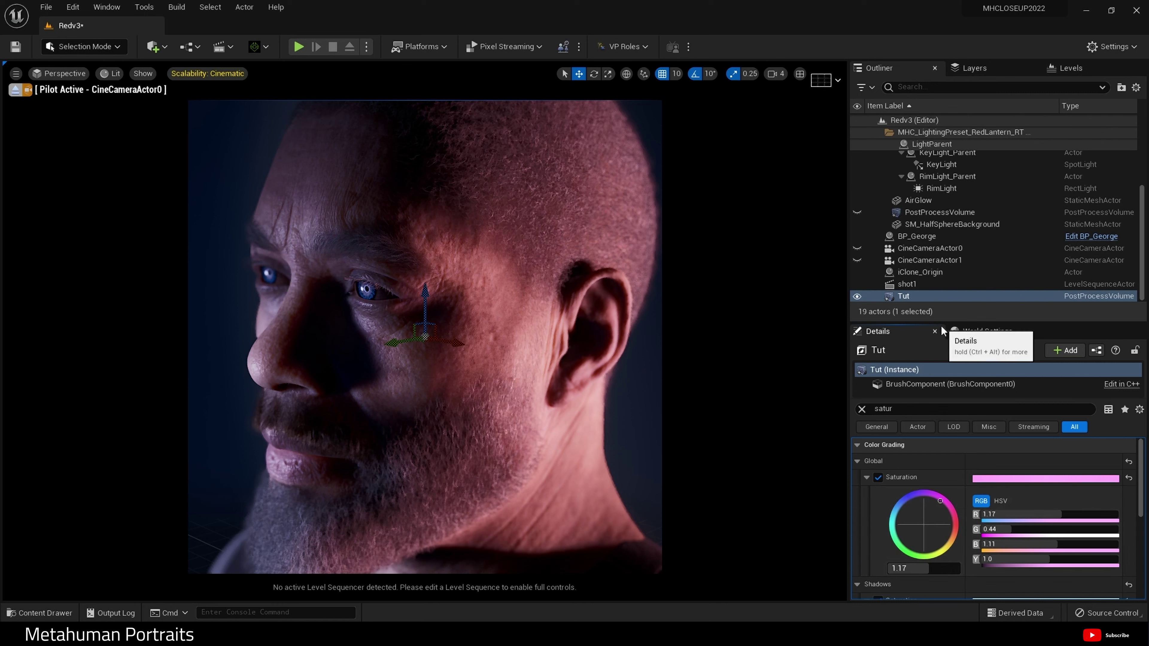
Select FillLight, clear the property filter, try a purple light color, and cancel the color change
{"action": "scroll", "coordinate": [974, 229], "scroll_direction": "up", "scroll_amount": 3}
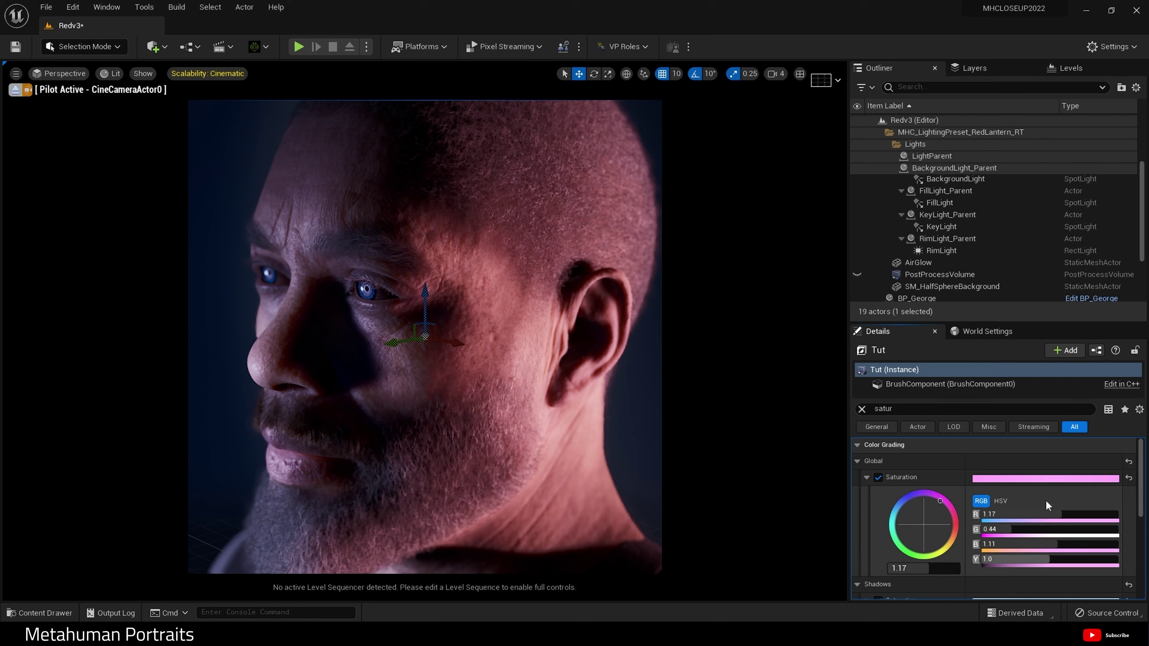
{"action": "left_click", "coordinate": [955, 203]}
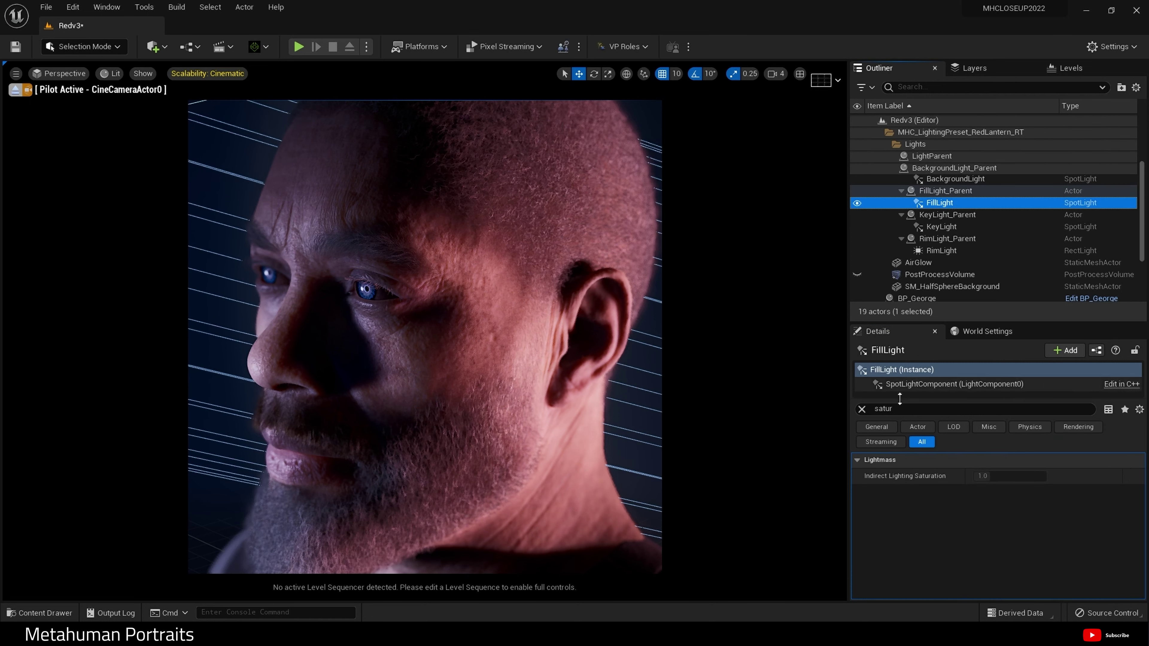
{"action": "left_click", "coordinate": [862, 409]}
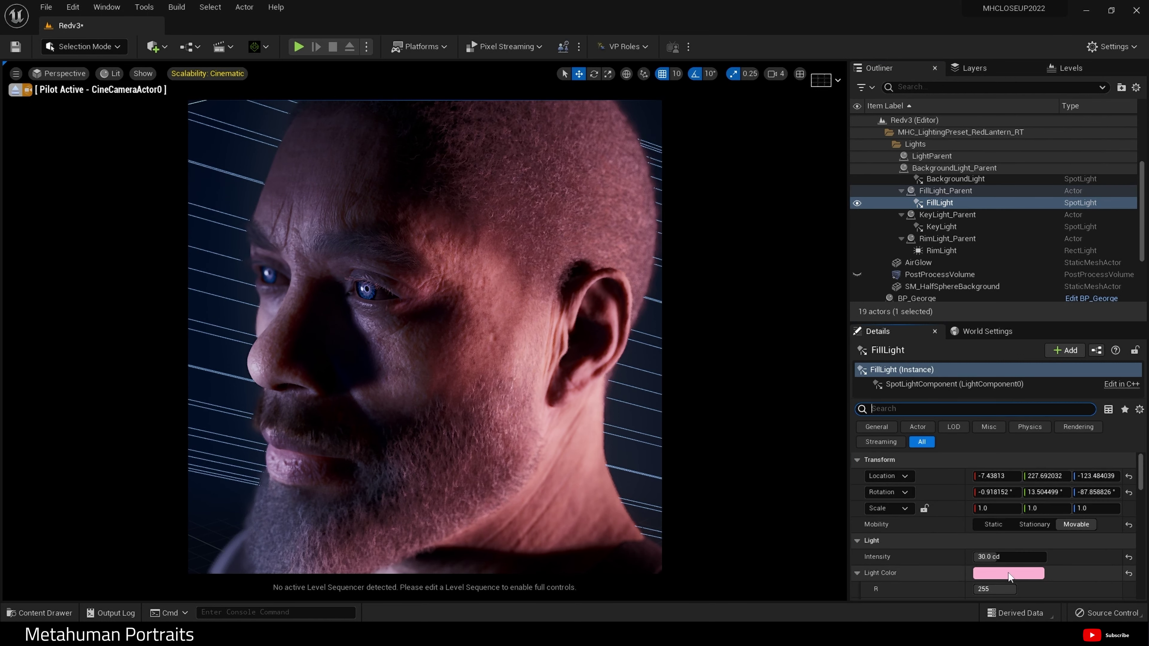
{"action": "left_click", "coordinate": [998, 577]}
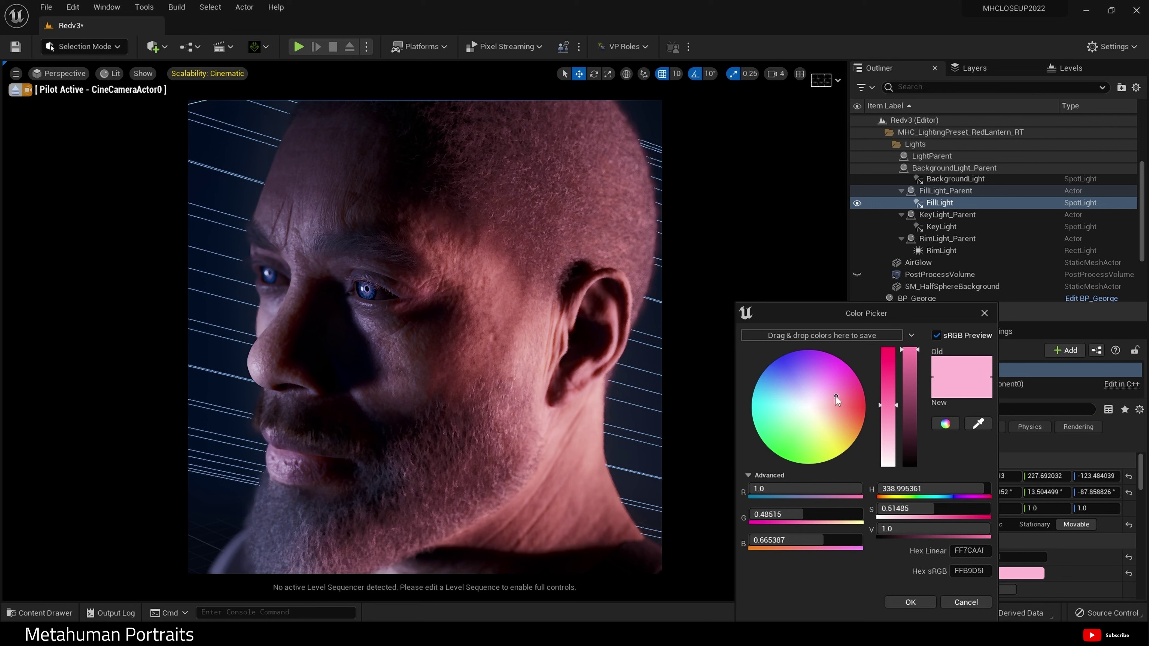
{"action": "left_click_drag", "start_coordinate": [836, 397], "coordinate": [822, 370]}
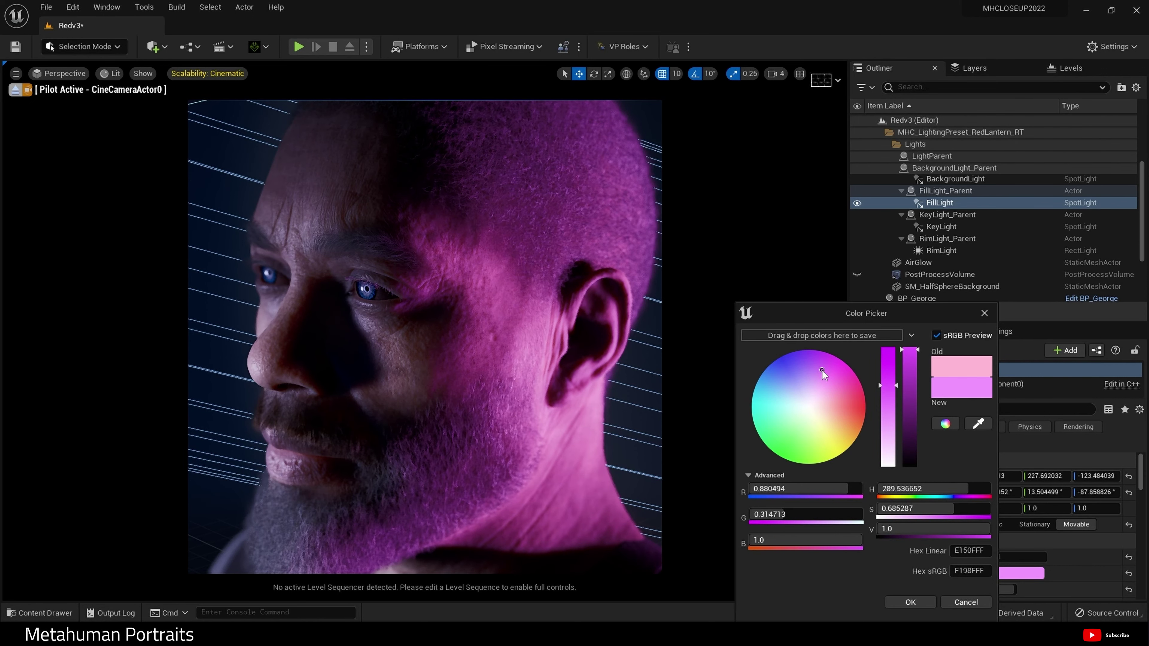
{"action": "left_click", "coordinate": [965, 602]}
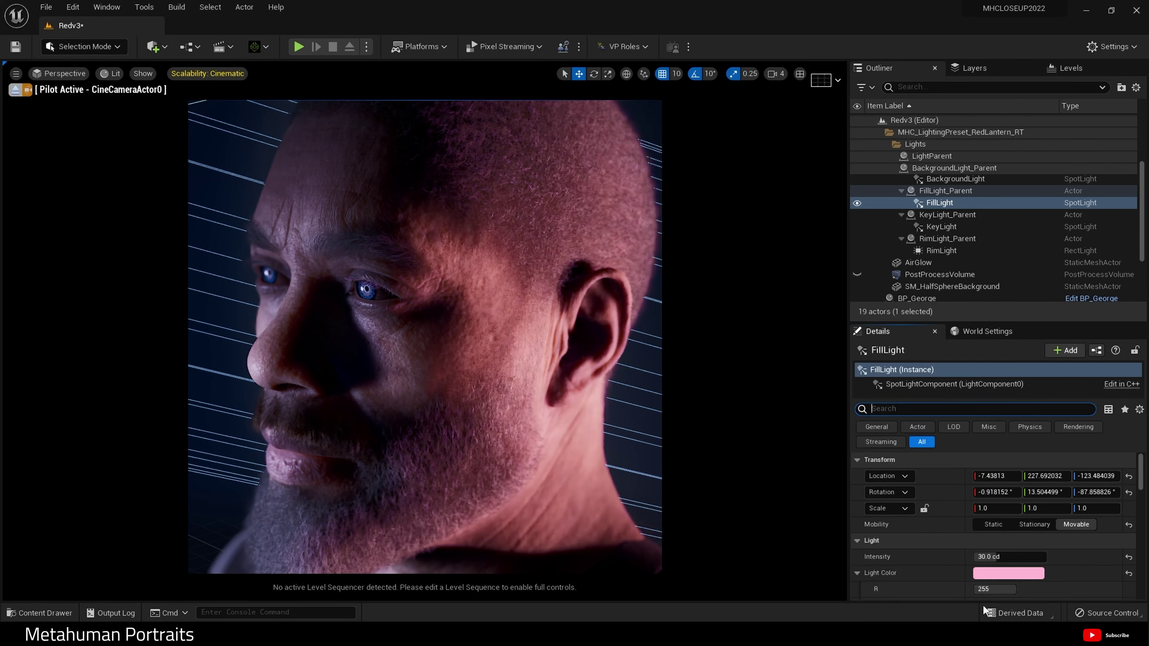
Try salmon and warm orange light colors on FillLight, and cancel the color change
{"action": "left_click", "coordinate": [1010, 574]}
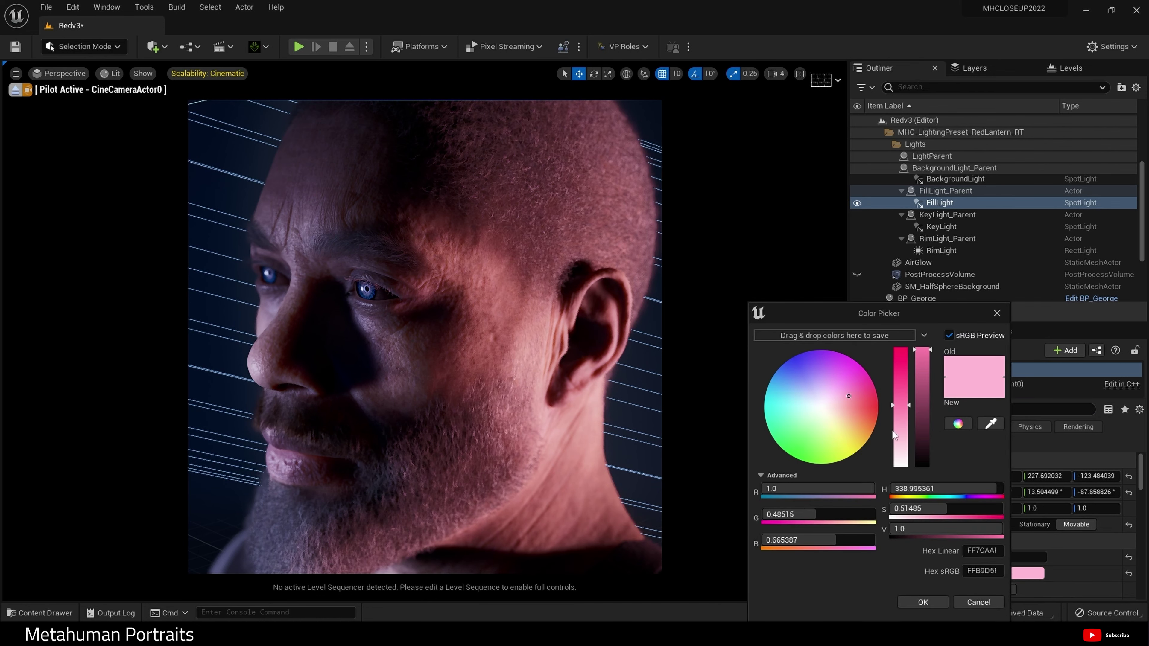
{"action": "left_click_drag", "start_coordinate": [850, 395], "coordinate": [851, 410]}
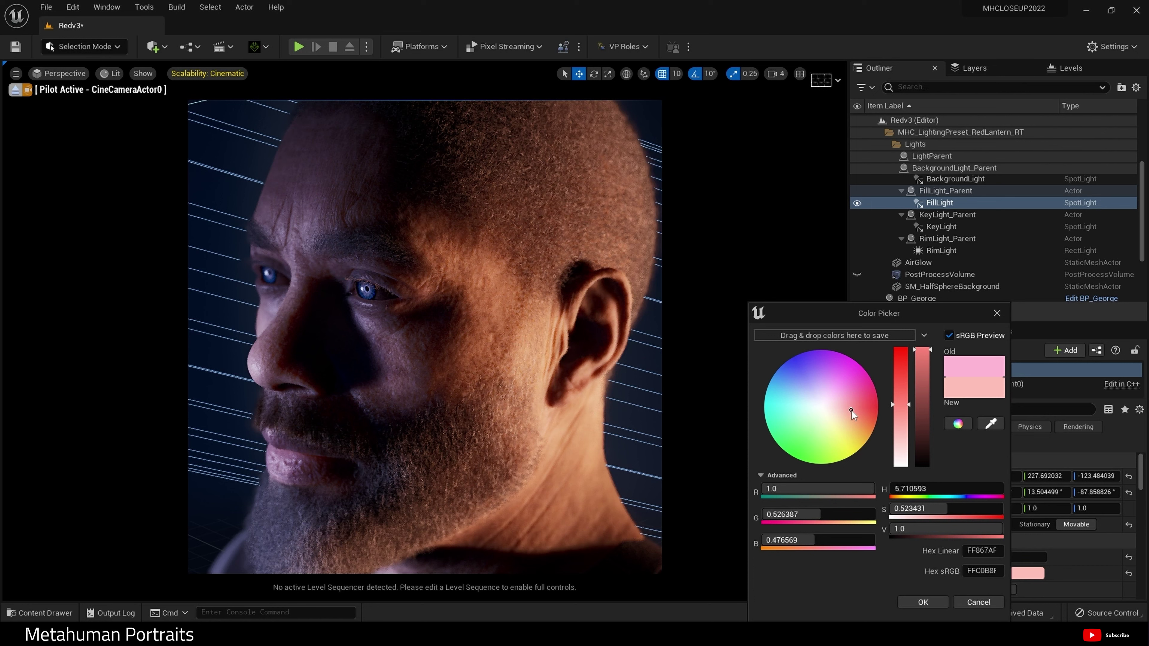
{"action": "mouse_move", "coordinate": [850, 410]}
{"action": "left_mouse_down"}
{"action": "mouse_move", "coordinate": [849, 422]}
{"action": "mouse_move", "coordinate": [840, 413]}
{"action": "mouse_move", "coordinate": [849, 403]}
{"action": "mouse_move", "coordinate": [850, 417]}
{"action": "left_mouse_up"}
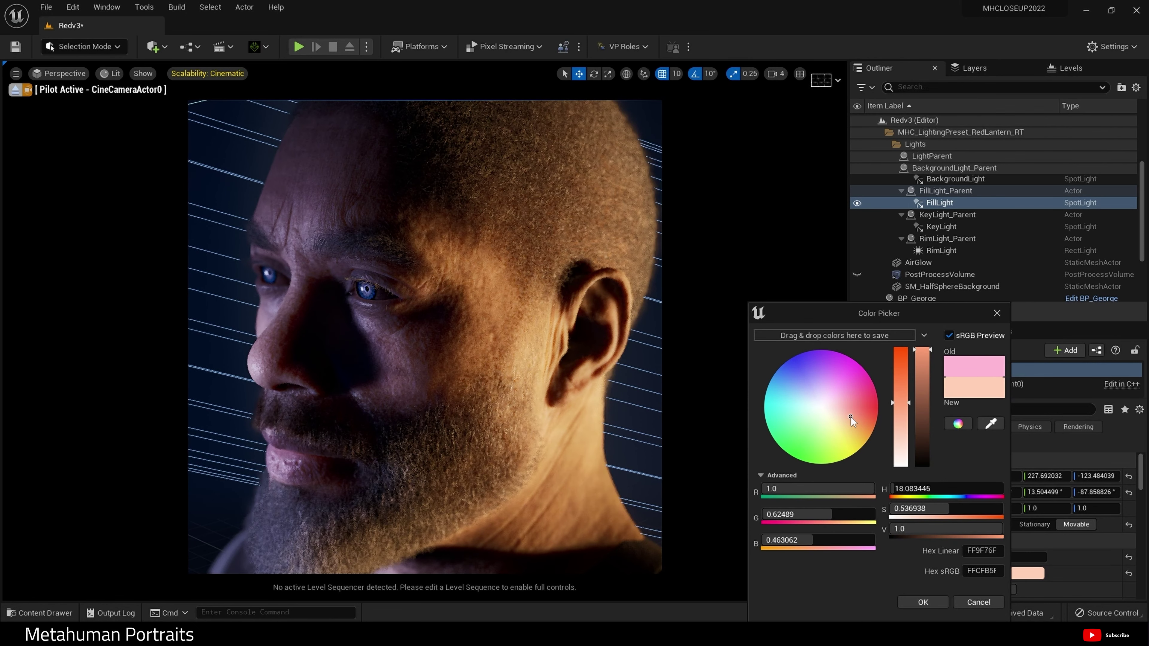
{"action": "left_click", "coordinate": [978, 602]}
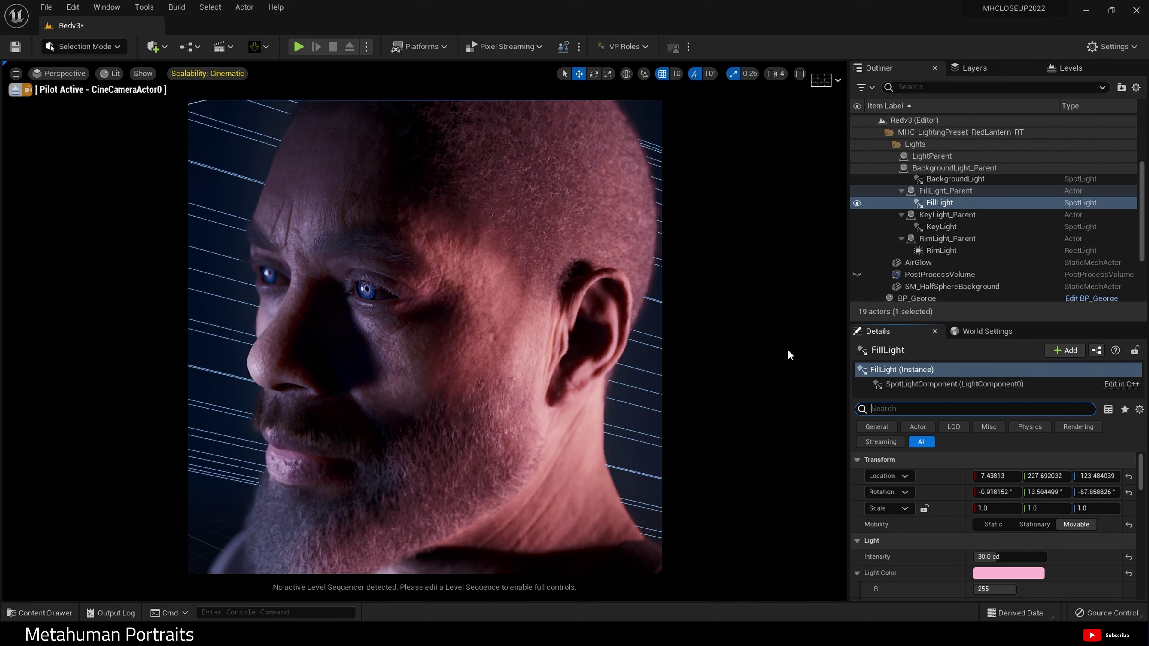
Compare the portrait with FillLight hidden and shown, leaving the light visible
{"action": "left_click", "coordinate": [857, 204]}
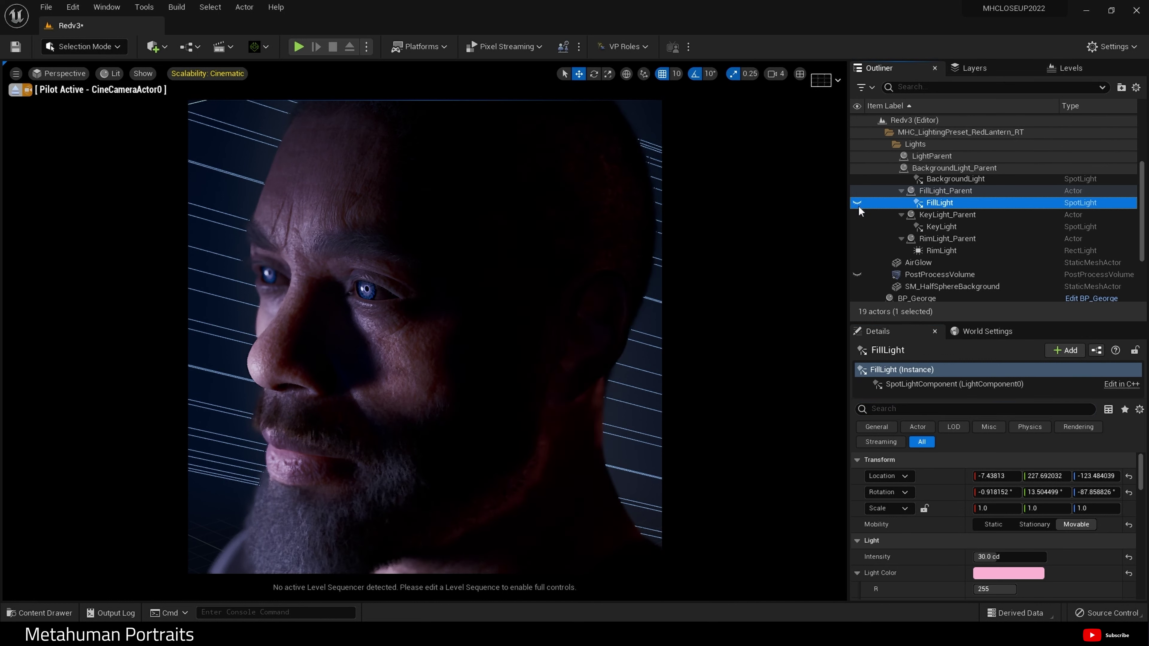
{"action": "left_click", "coordinate": [857, 204]}
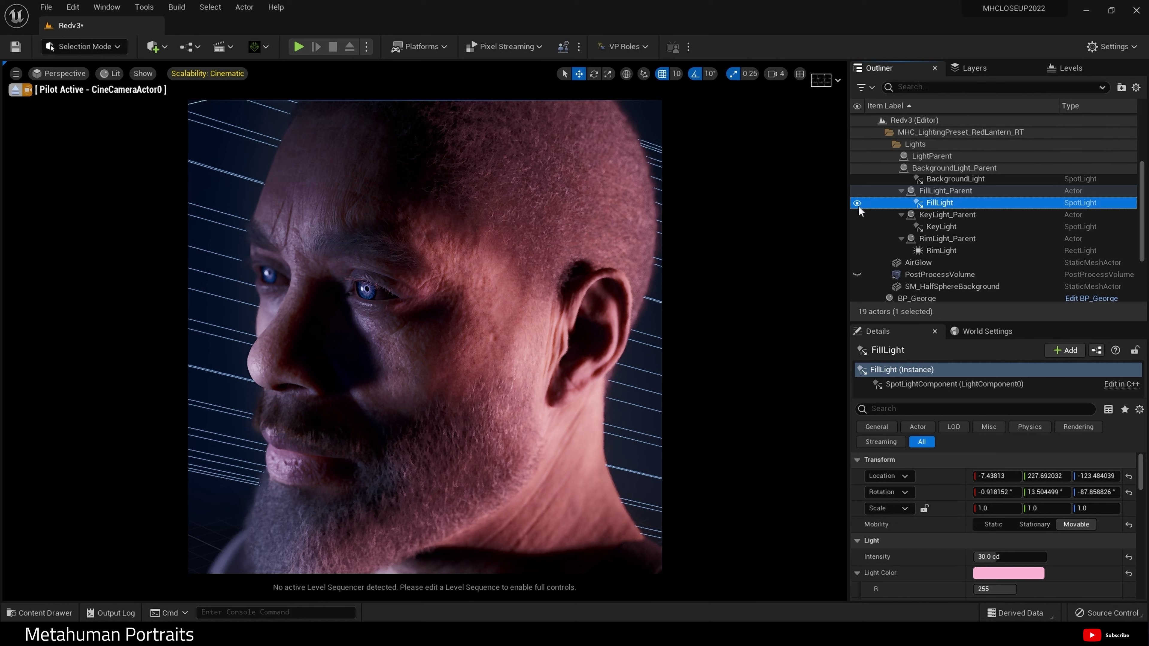
{"action": "left_click", "coordinate": [857, 203]}
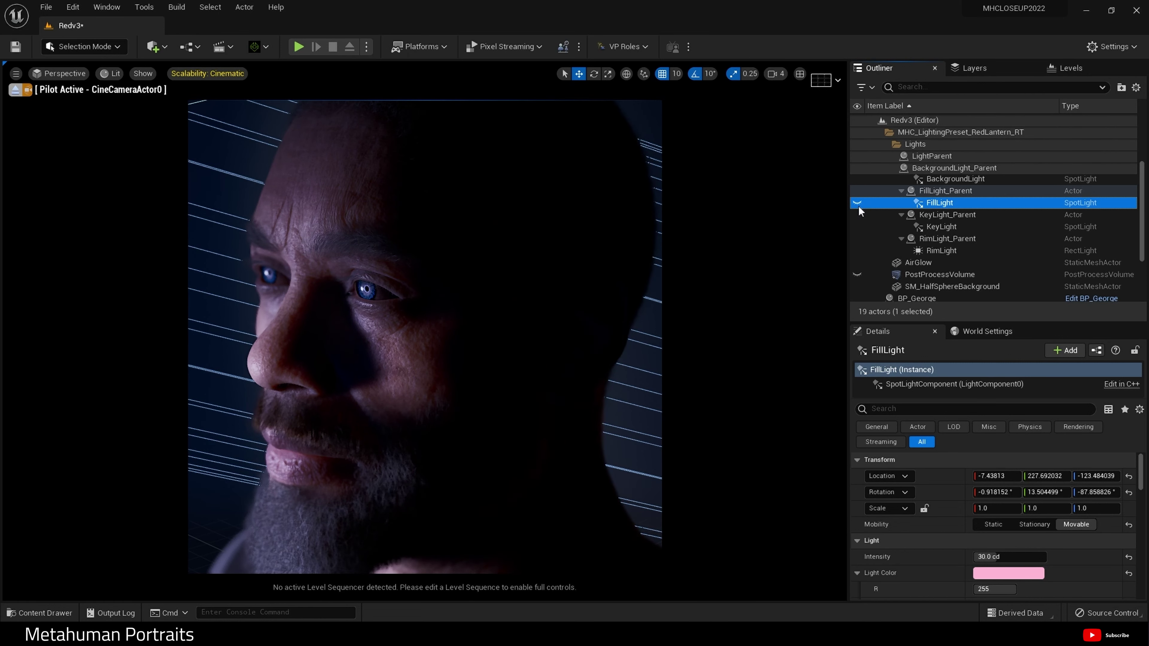
{"action": "left_click", "coordinate": [857, 203]}
{"action": "left_click", "coordinate": [857, 203]}
{"action": "left_click", "coordinate": [857, 205]}
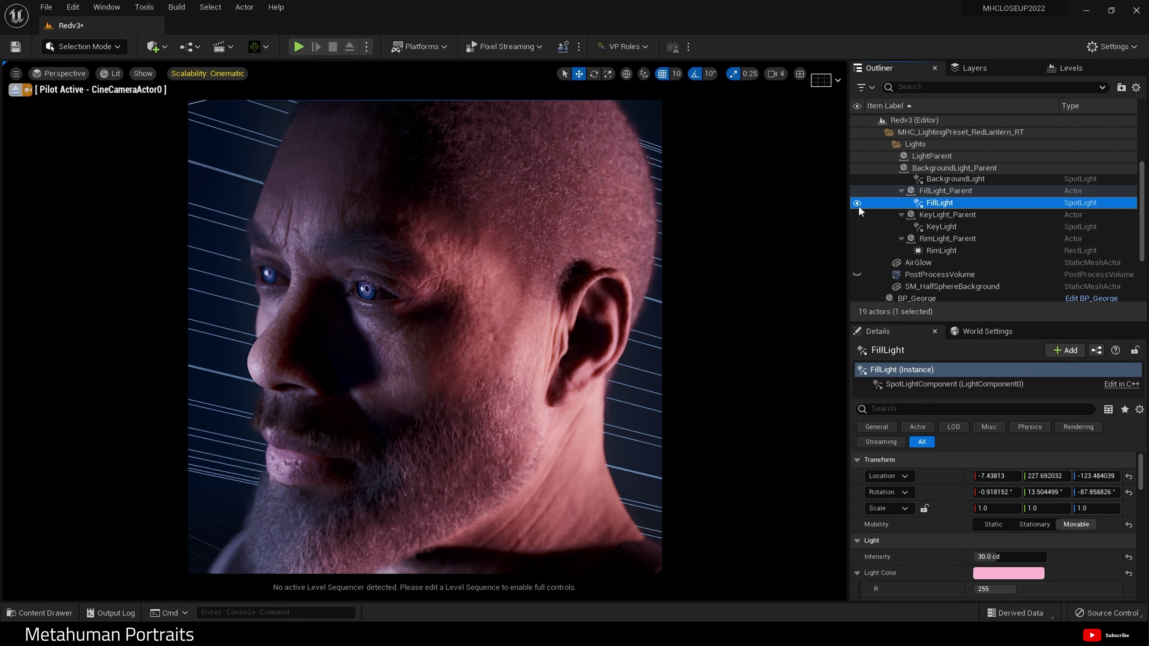
{"action": "left_click", "coordinate": [858, 203]}
{"action": "left_click", "coordinate": [859, 202]}
{"action": "left_click", "coordinate": [857, 203]}
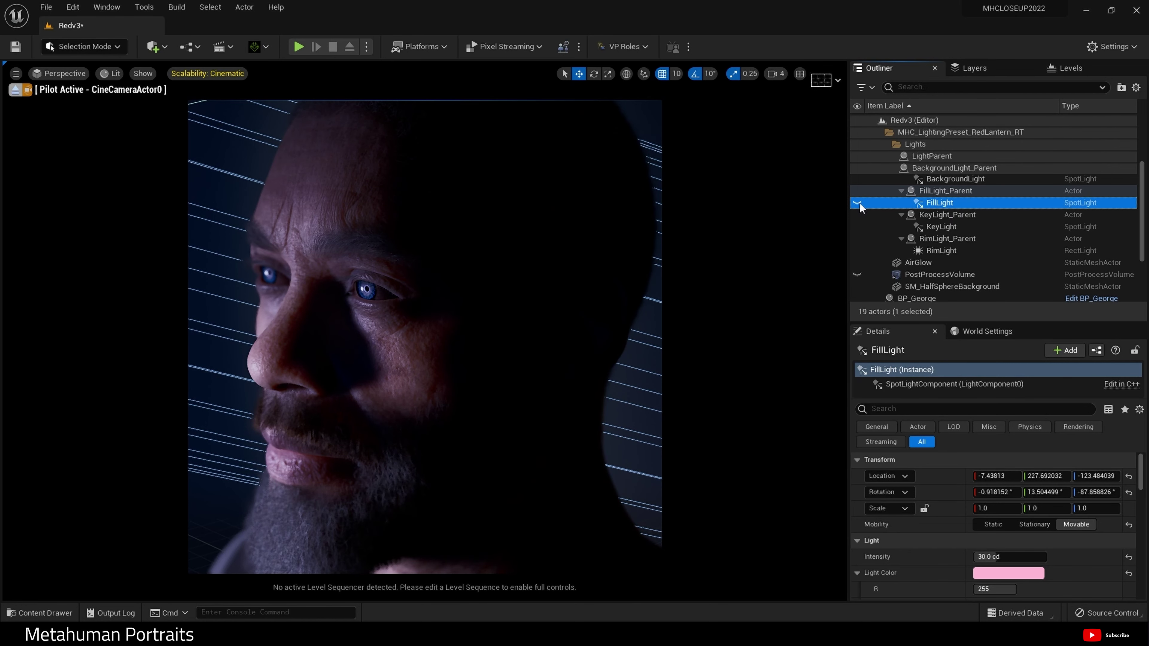
{"action": "left_click", "coordinate": [857, 203]}
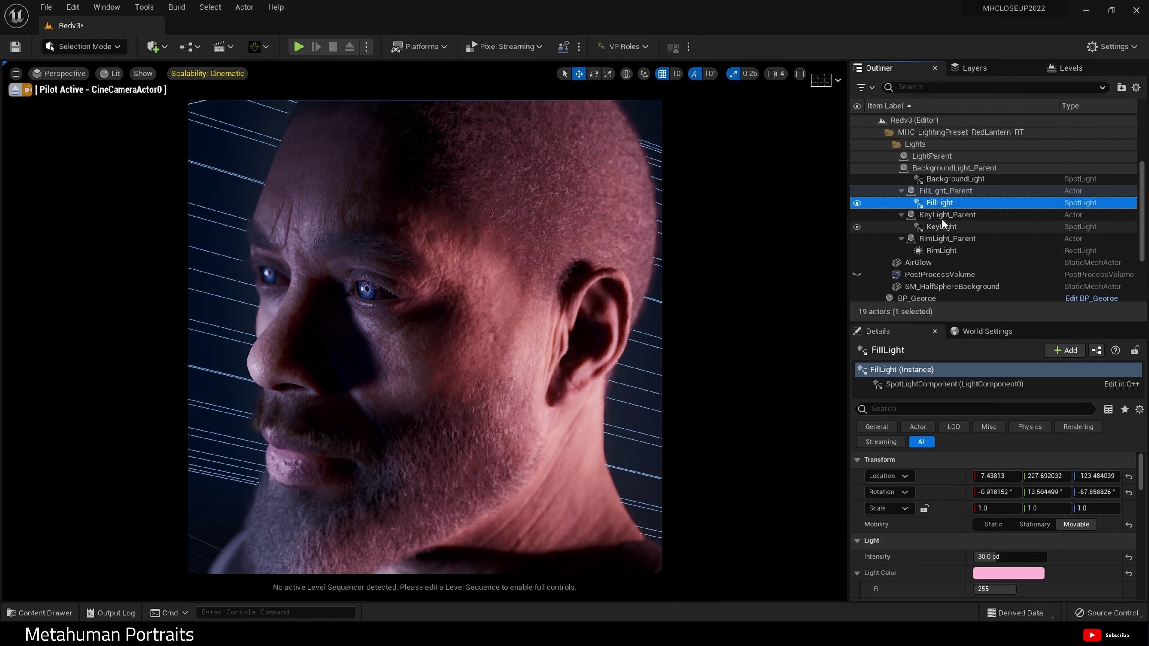
Hide KeyLight_Parent and toggle RimLight_Parent's visibility to examine the rim light's contribution to the face
{"action": "left_click", "coordinate": [959, 216]}
{"action": "left_click", "coordinate": [856, 215]}
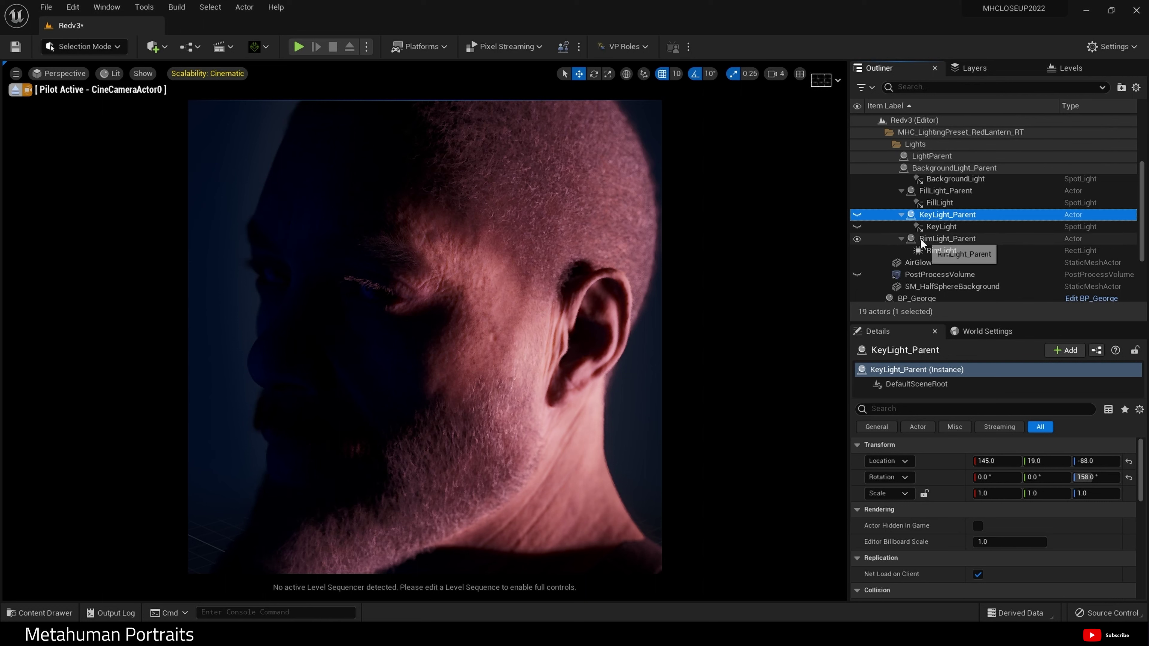
{"action": "left_click", "coordinate": [873, 240]}
{"action": "left_click", "coordinate": [856, 240]}
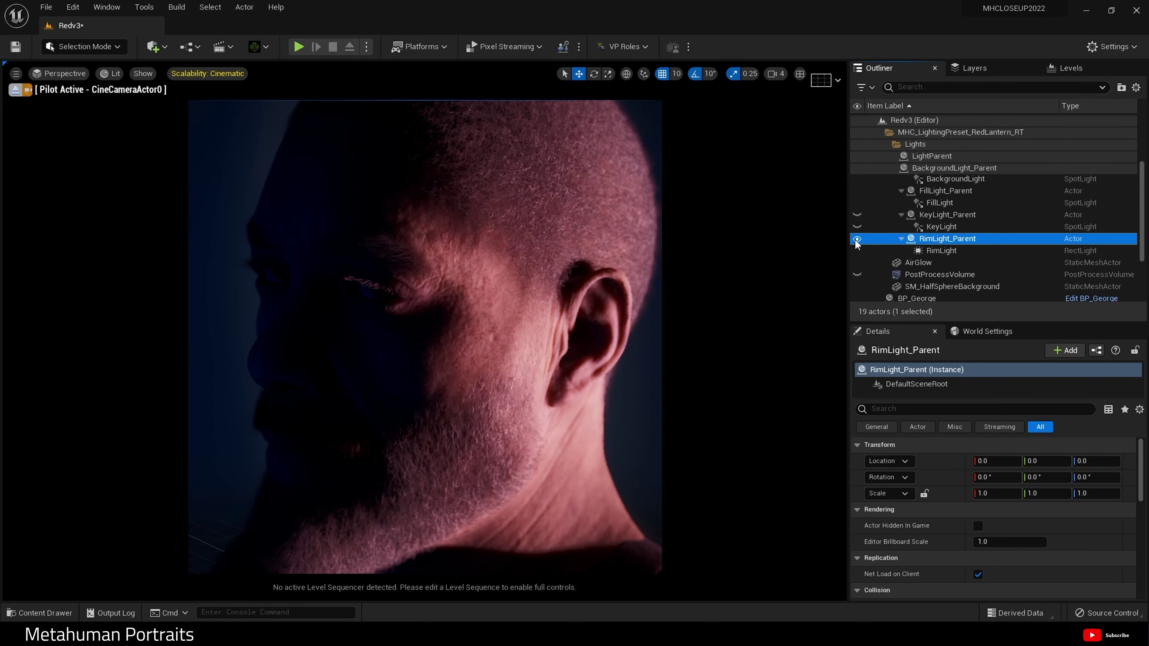
Select RimLight and try a different intensity, ending at 6.0 cd
{"action": "left_click", "coordinate": [938, 250]}
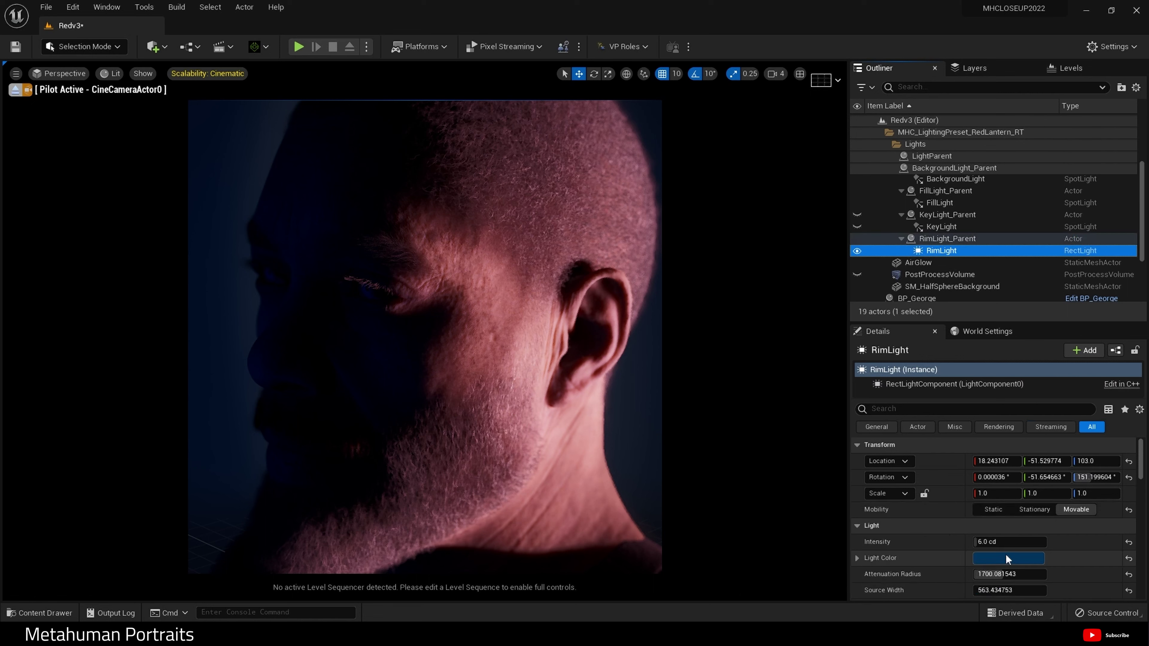
{"action": "left_click", "coordinate": [989, 541]}
{"action": "left_click_drag", "start_coordinate": [988, 542], "coordinate": [1023, 542]}
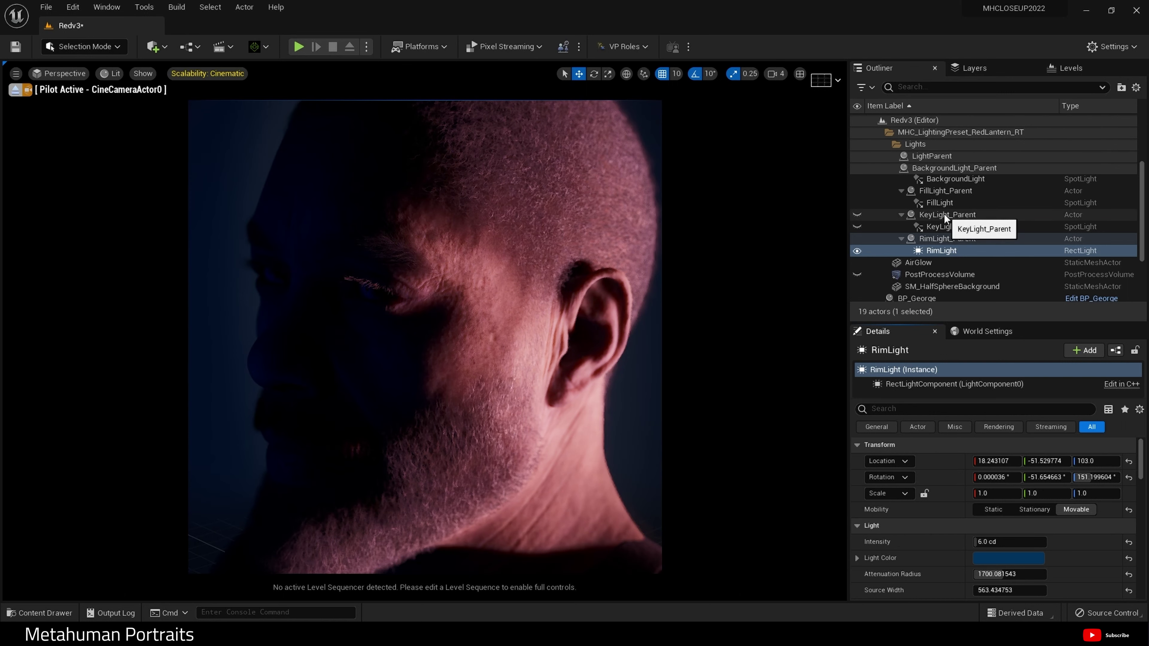
Compare the portrait with RimLight_Parent hidden and shown, and make KeyLight_Parent visible again
{"action": "left_click", "coordinate": [943, 216]}
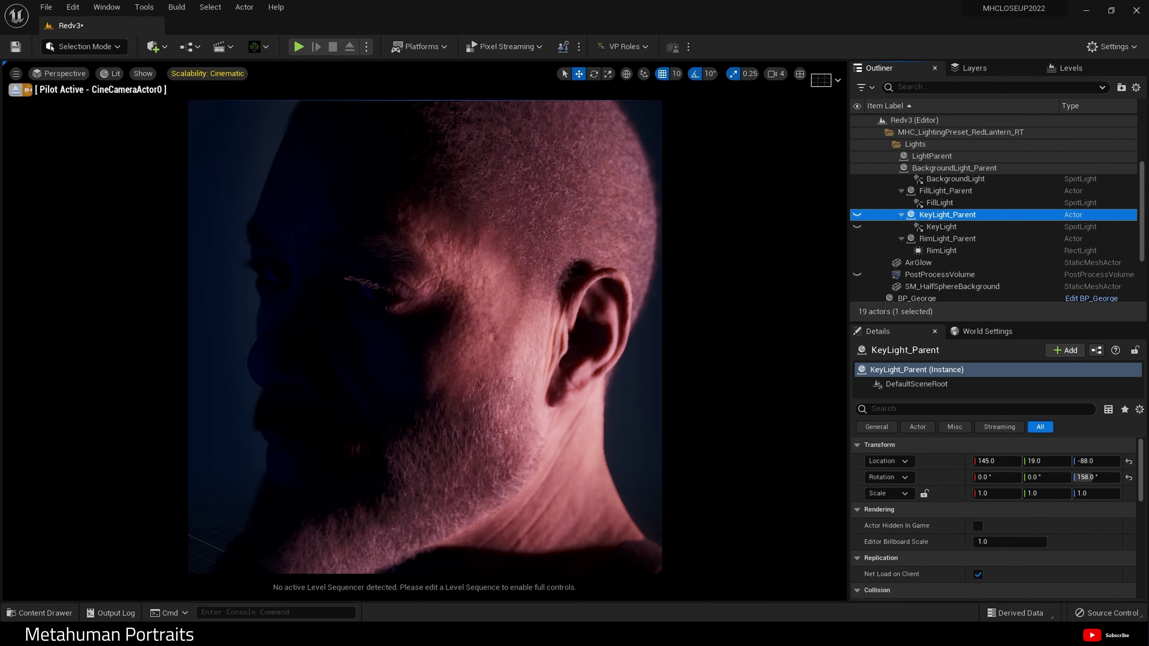
{"action": "left_click", "coordinate": [950, 239]}
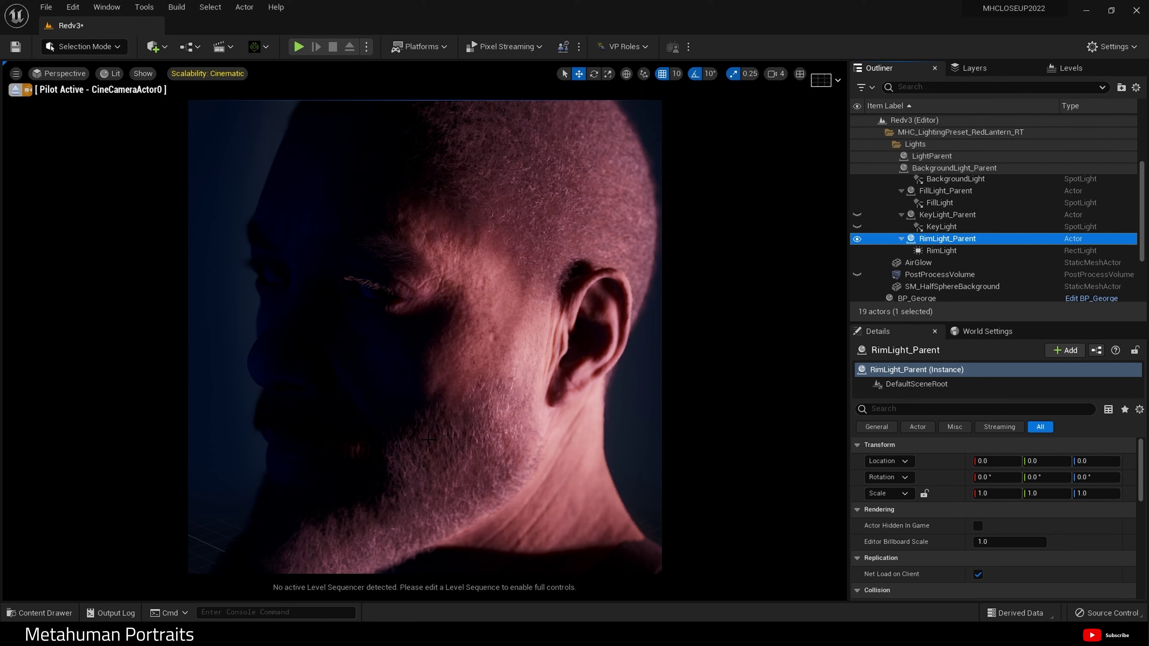
{"action": "left_click", "coordinate": [856, 239]}
{"action": "left_click", "coordinate": [856, 238]}
{"action": "left_click", "coordinate": [857, 214]}
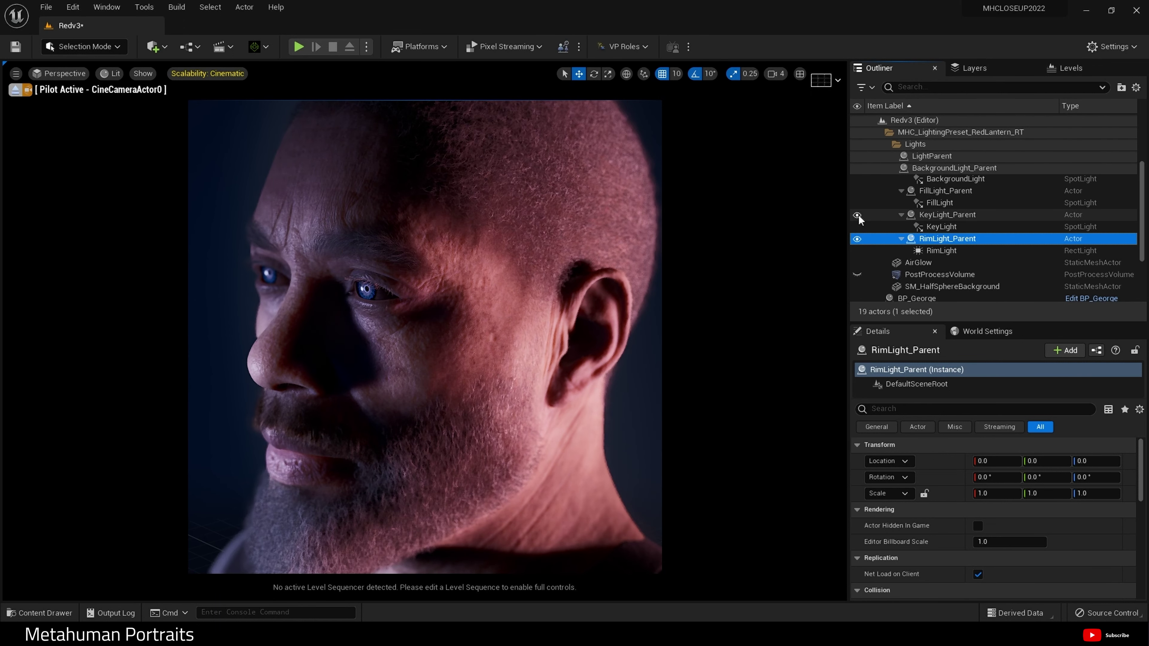
Inspect KeyLight's light color in the color picker, leaving the color as it is
{"action": "left_click", "coordinate": [927, 215]}
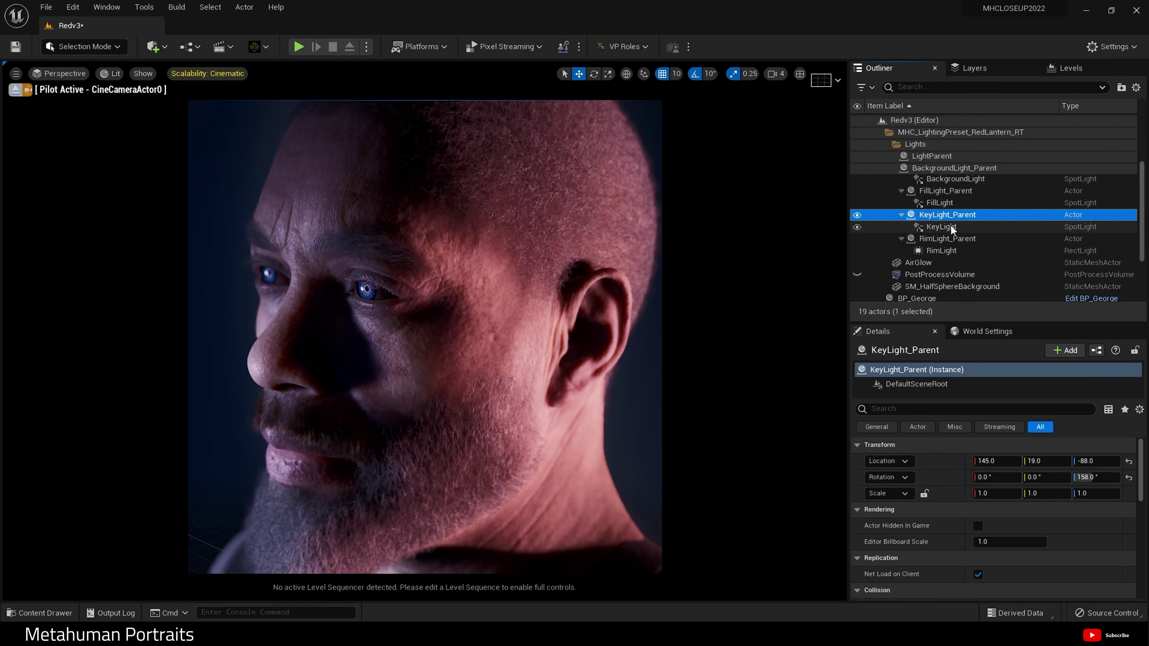
{"action": "left_click", "coordinate": [950, 227]}
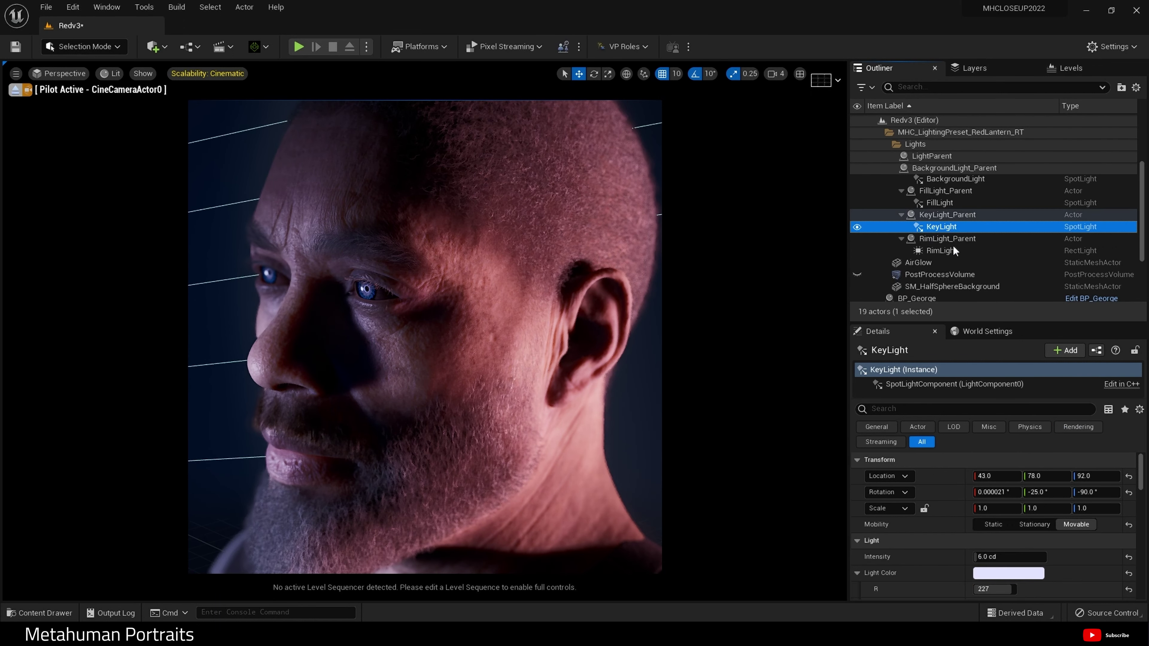
{"action": "left_click", "coordinate": [1014, 574]}
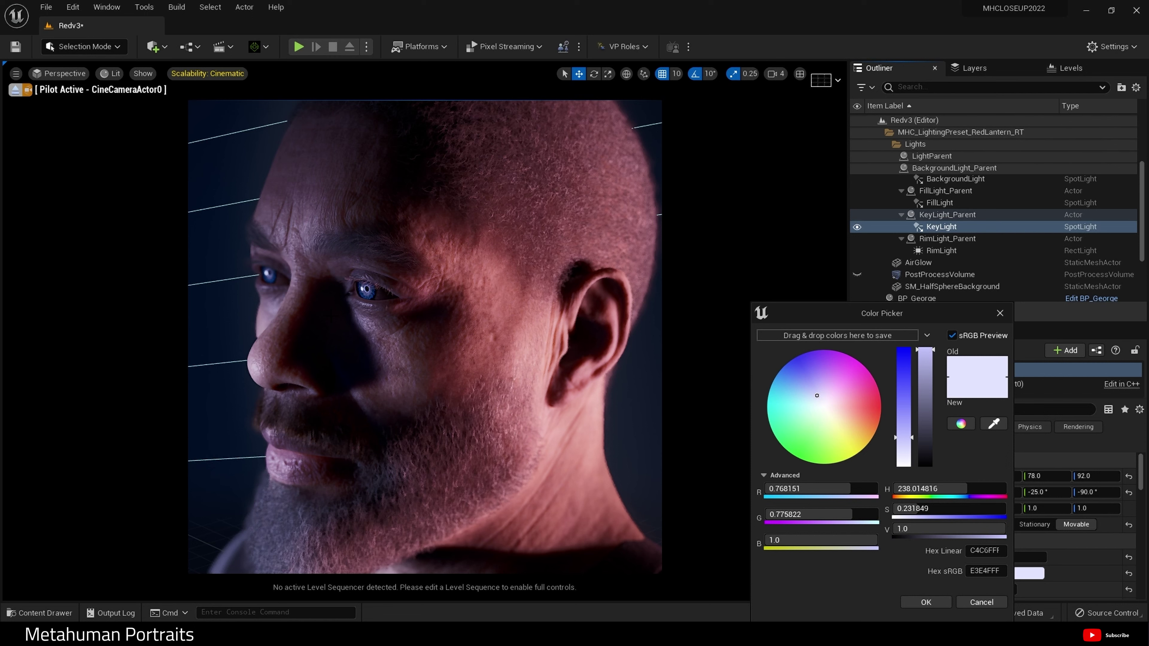
{"action": "left_click", "coordinate": [982, 601]}
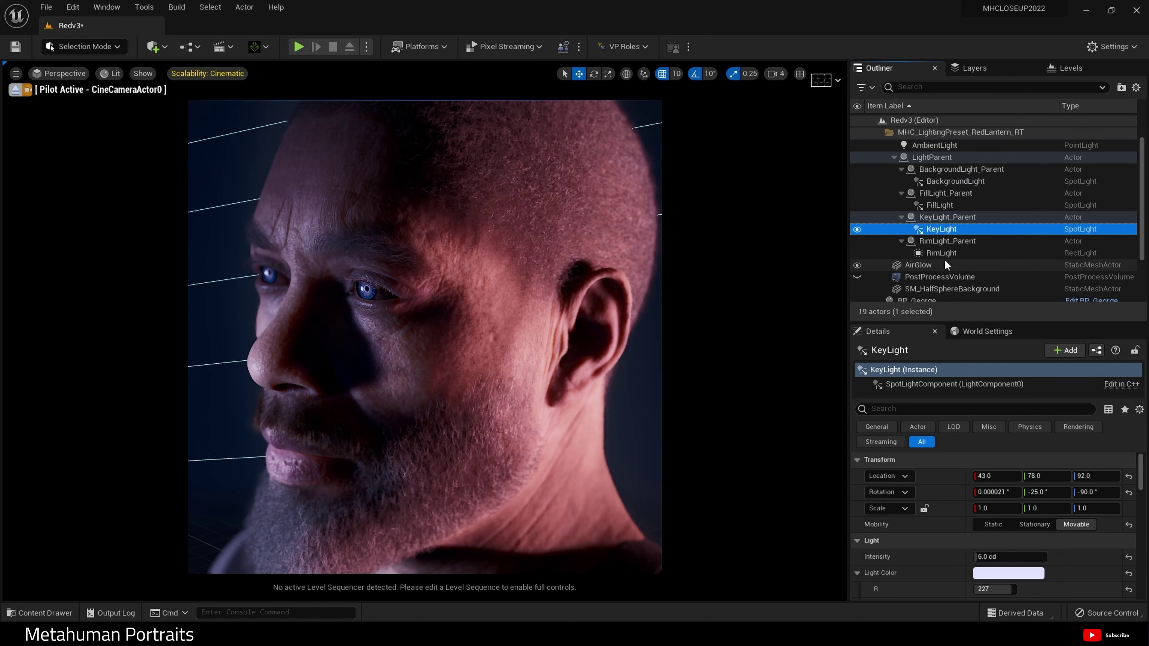
Select the Tut post process volume and compare the portrait with it shown and hidden, leaving Tut hidden
{"action": "scroll", "coordinate": [954, 265], "scroll_direction": "down", "scroll_amount": 2}
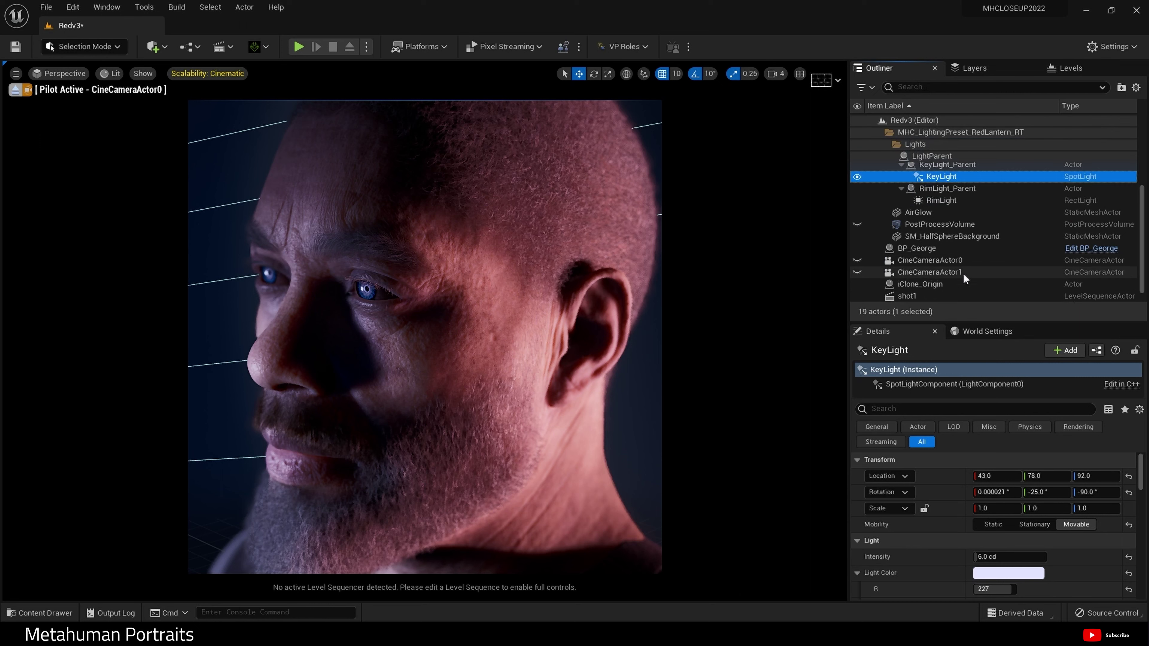
{"action": "scroll", "coordinate": [943, 281], "scroll_direction": "down", "scroll_amount": 1}
{"action": "left_click", "coordinate": [943, 295]}
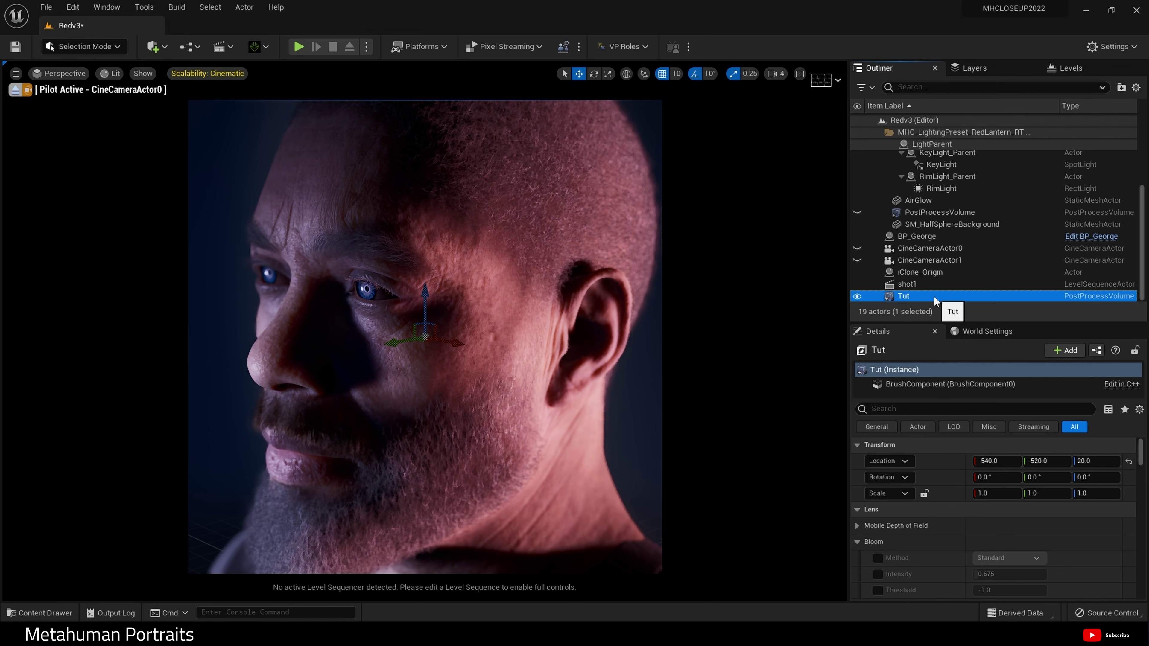
{"action": "key", "text": "Delete"}
{"action": "key", "text": "ctrl+z"}
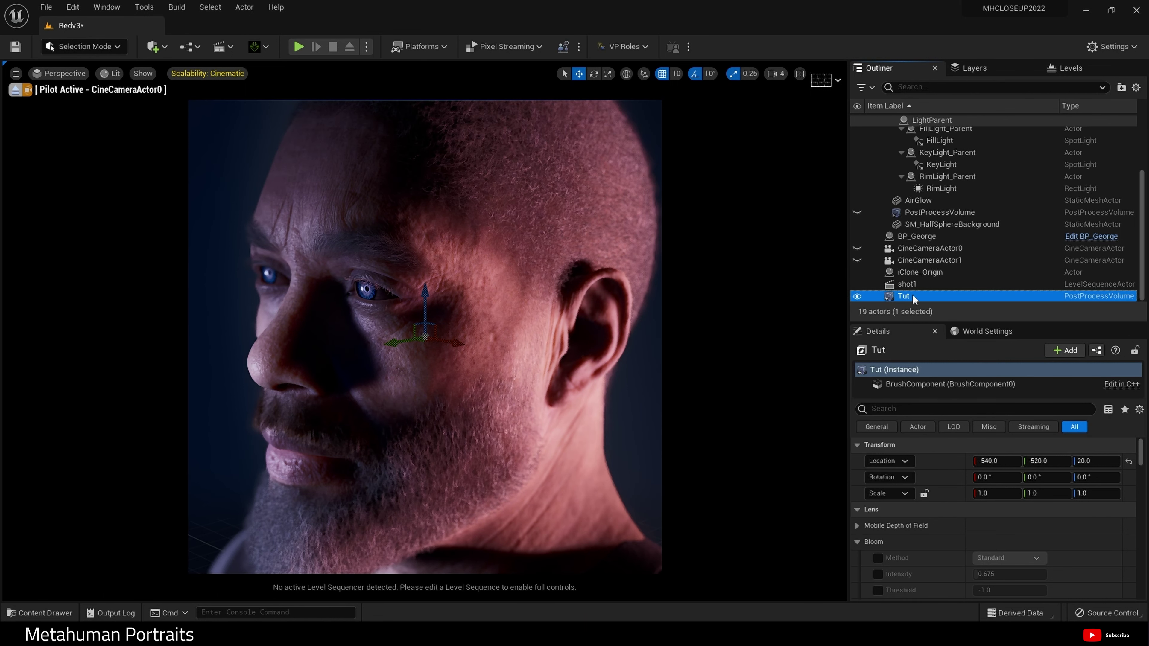
{"action": "left_click", "coordinate": [857, 296]}
{"action": "left_click", "coordinate": [857, 296]}
{"action": "left_click", "coordinate": [857, 297]}
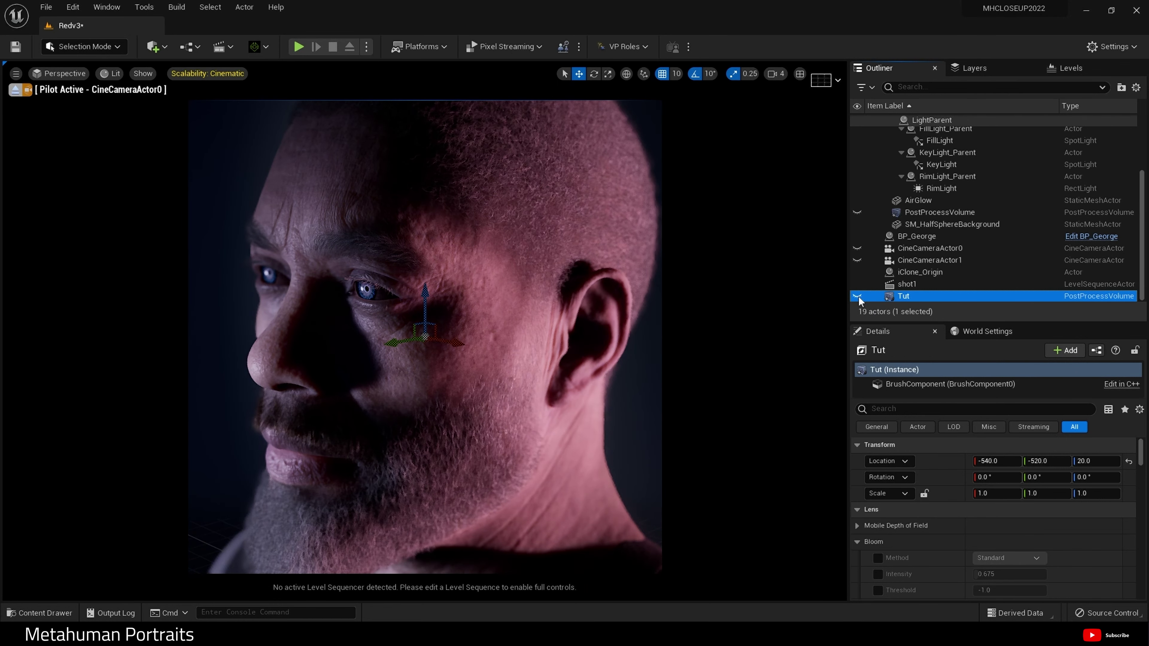
Make PostProcessVolume visible and compare the portrait with Tut shown and hidden on top of it, leaving Tut hidden
{"action": "left_click", "coordinate": [879, 212]}
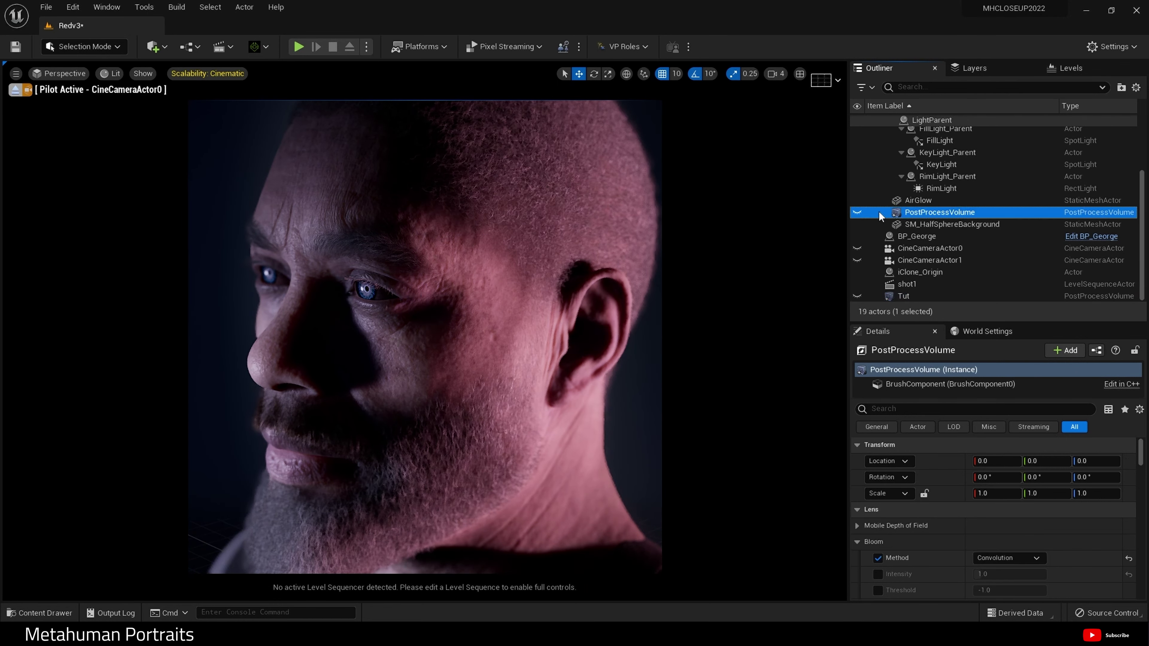
{"action": "left_click", "coordinate": [857, 213]}
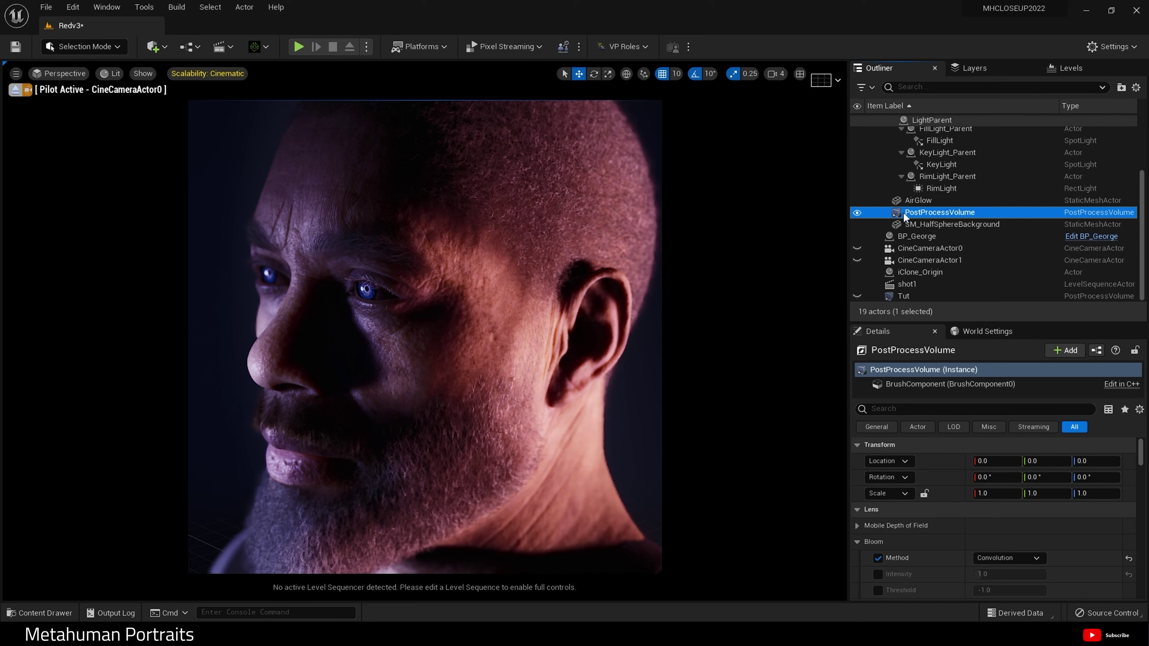
{"action": "left_click", "coordinate": [857, 296]}
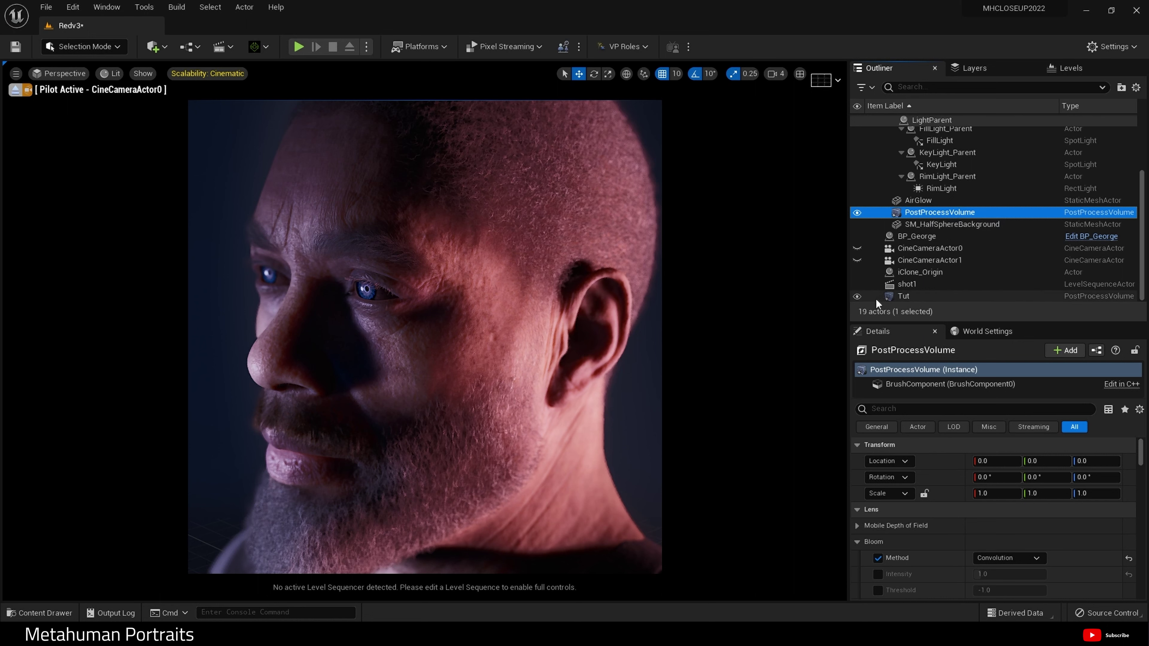
{"action": "left_click", "coordinate": [857, 296]}
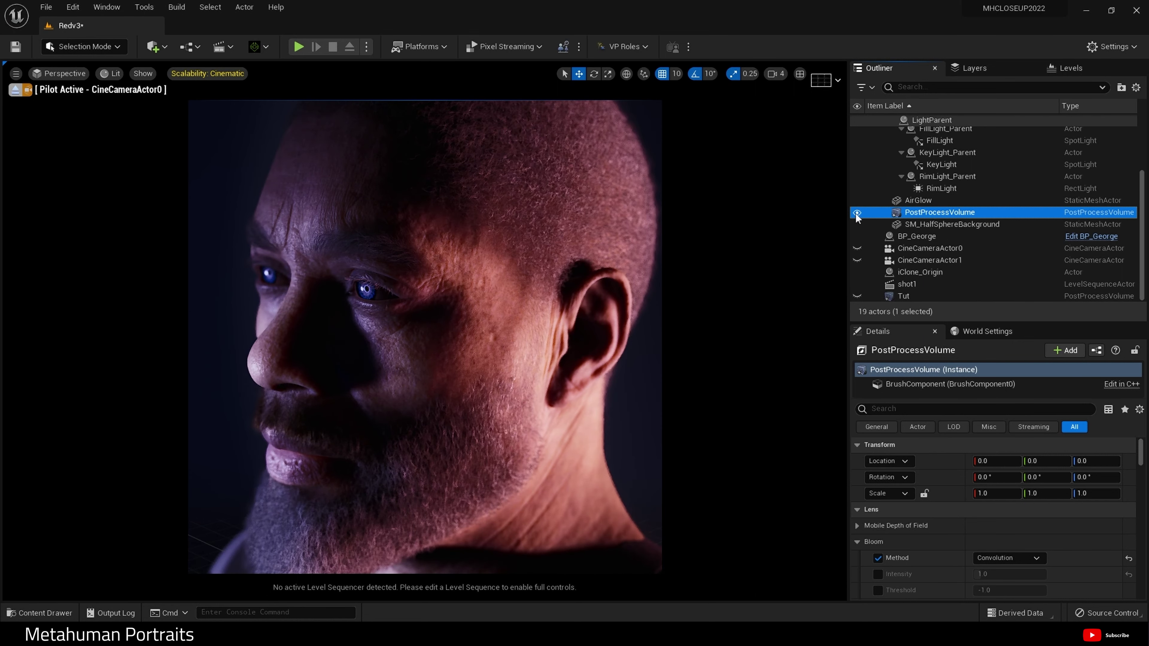
Compare the portrait graded by Tut alone with PostProcessVolume alone, leaving only PostProcessVolume visible and selected
{"action": "left_click", "coordinate": [856, 212]}
{"action": "left_click", "coordinate": [857, 297]}
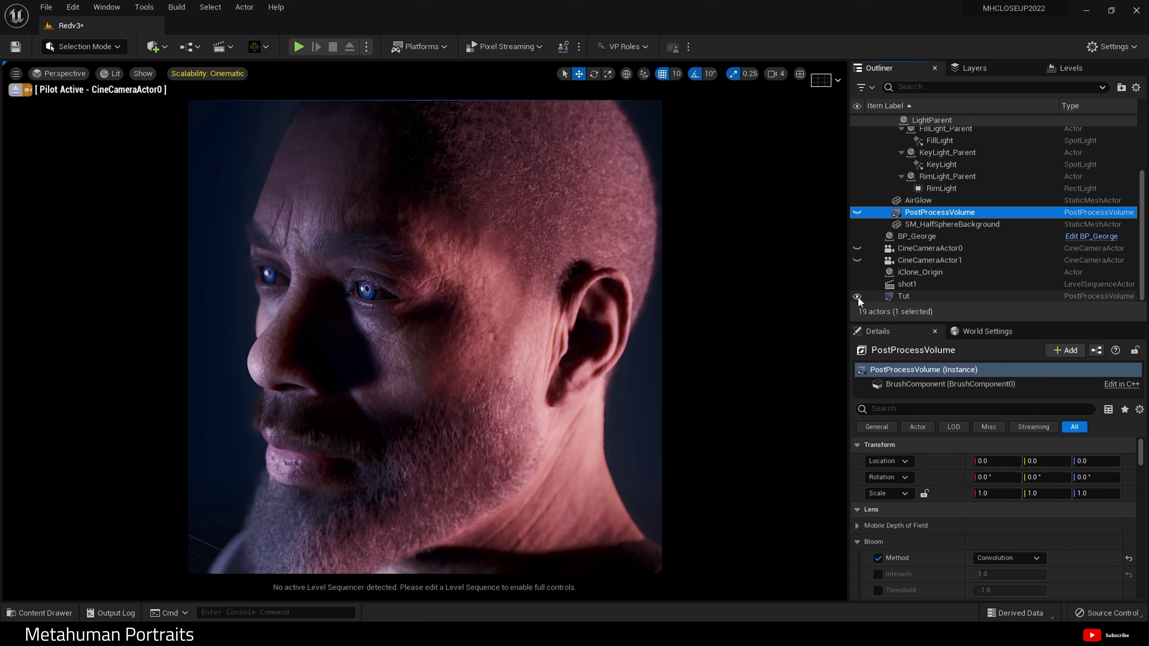
{"action": "left_click", "coordinate": [864, 298]}
{"action": "left_click", "coordinate": [857, 296]}
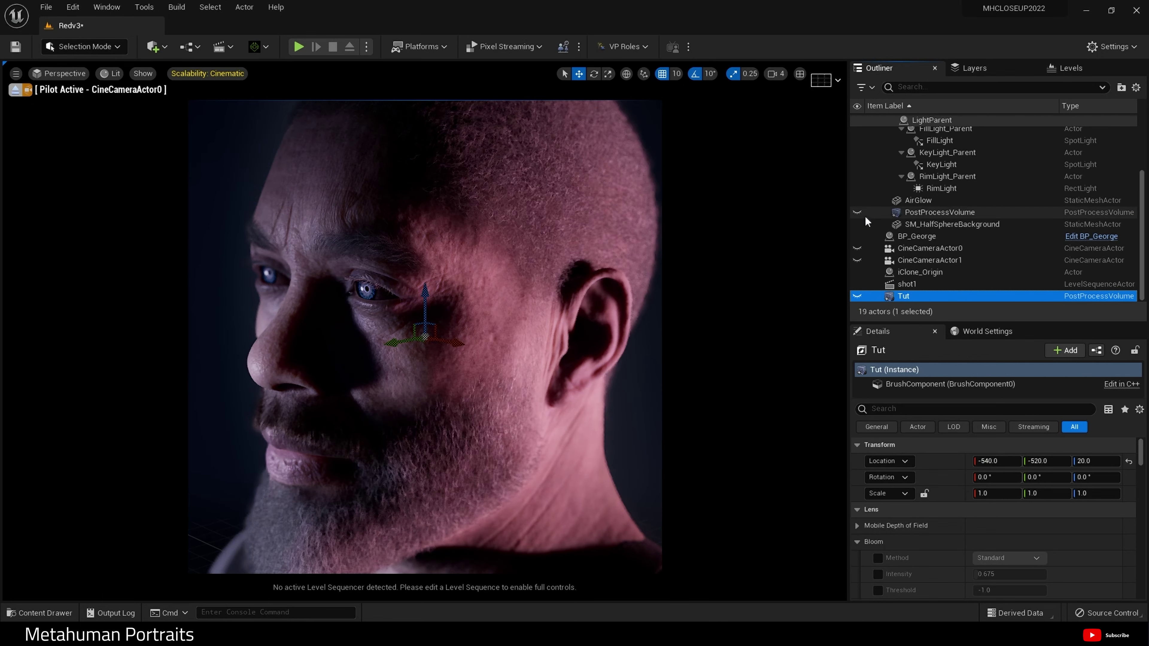
{"action": "left_click", "coordinate": [855, 212]}
{"action": "left_click", "coordinate": [909, 213]}
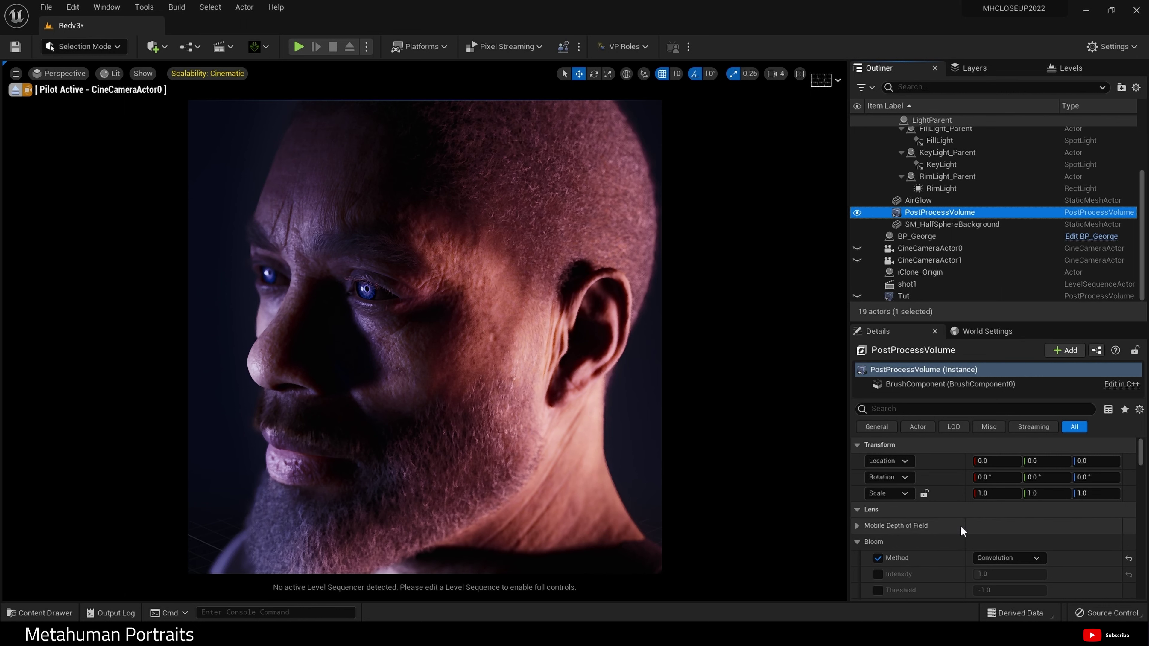
Examine PostProcessVolume's bloom, exposure, dirt mask, camera and lens flare settings
{"action": "scroll", "coordinate": [961, 525], "scroll_direction": "down", "scroll_amount": 5}
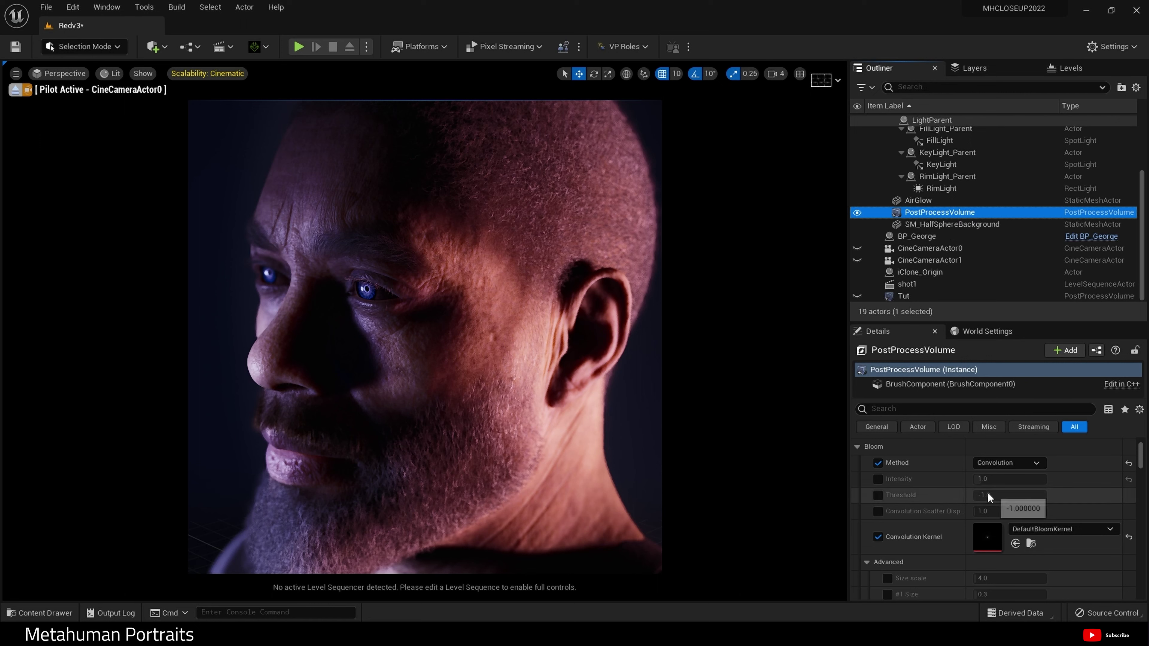
{"action": "scroll", "coordinate": [1004, 500], "scroll_direction": "down", "scroll_amount": 1}
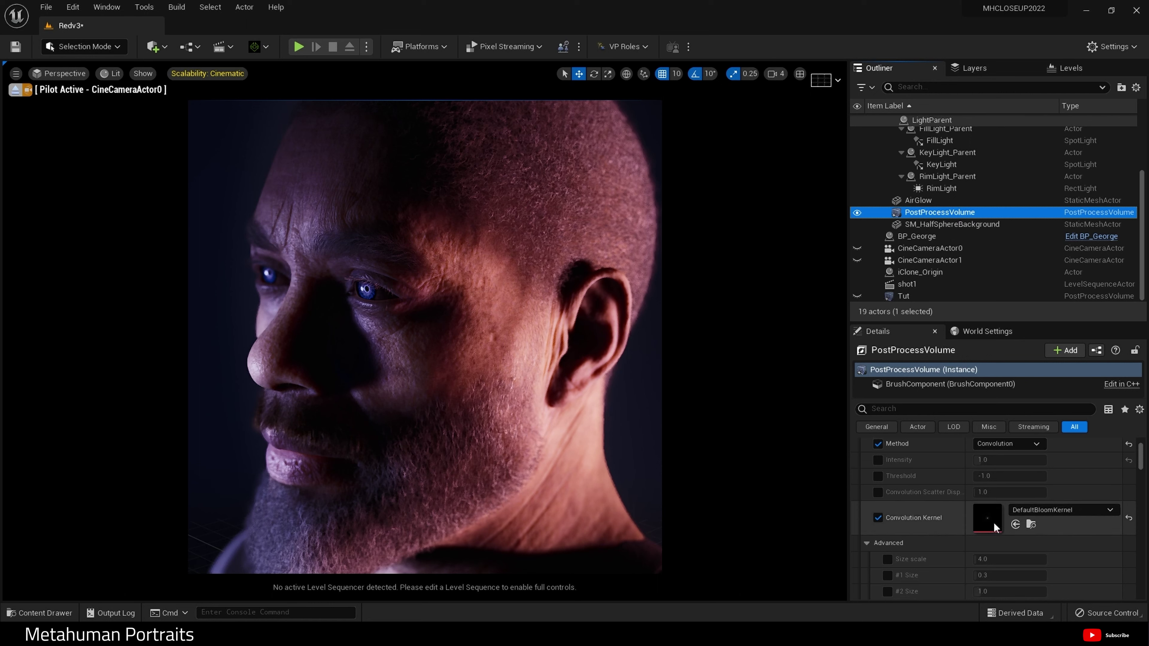
{"action": "scroll", "coordinate": [982, 475], "scroll_direction": "up", "scroll_amount": 2}
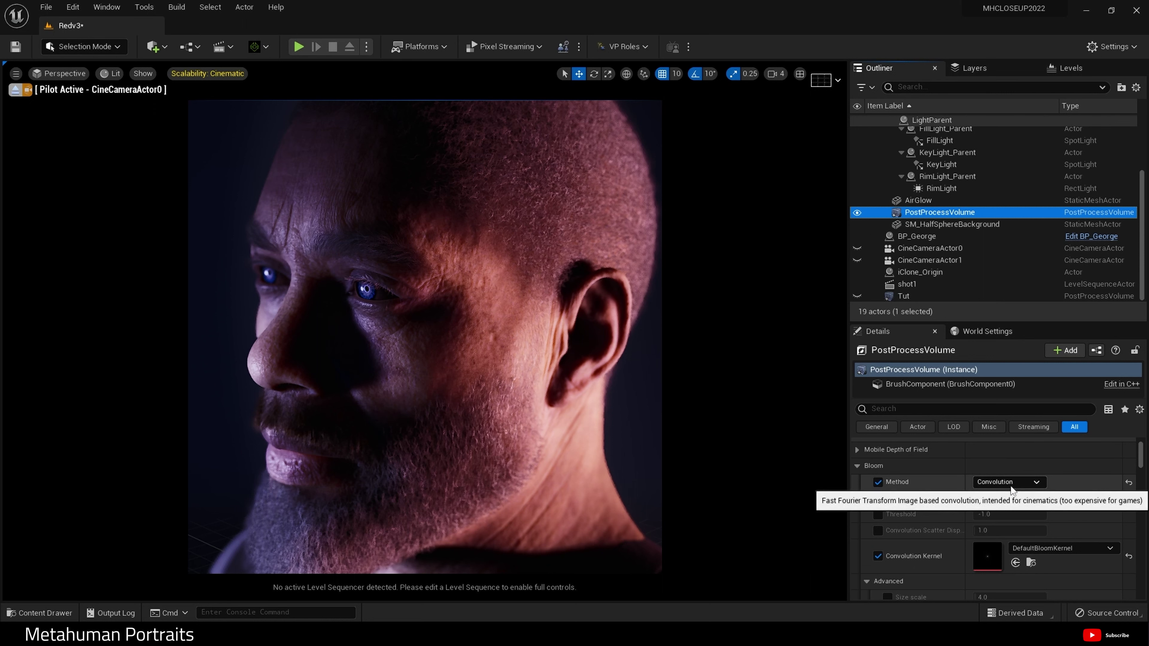
{"action": "scroll", "coordinate": [988, 496], "scroll_direction": "down", "scroll_amount": 8}
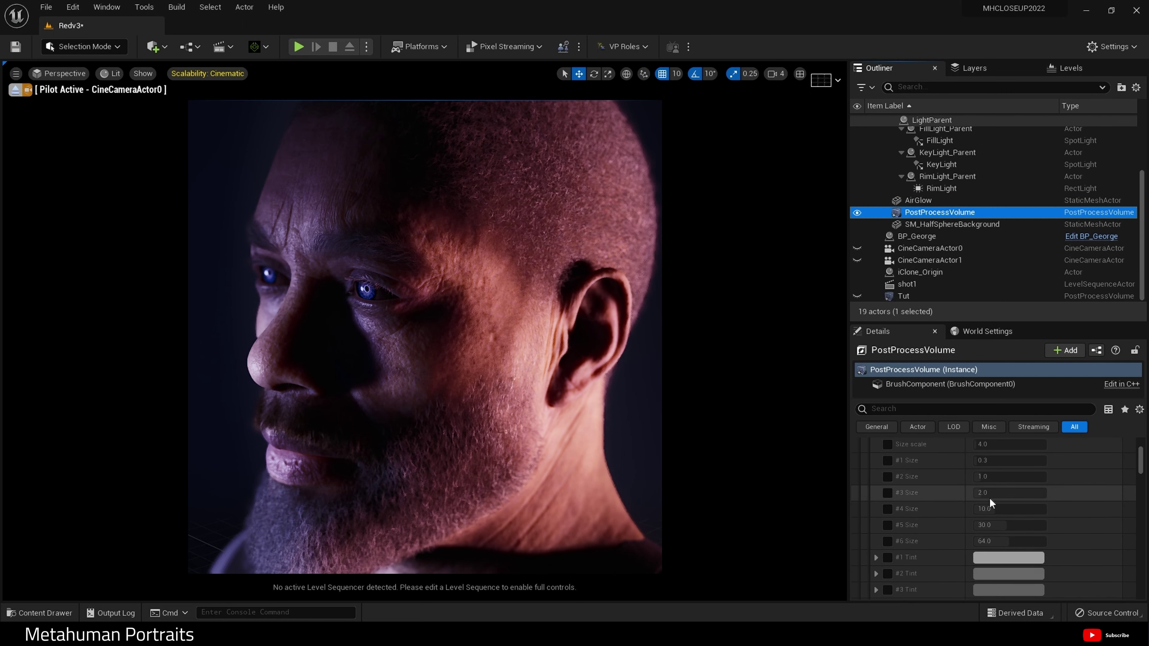
{"action": "scroll", "coordinate": [989, 497], "scroll_direction": "down", "scroll_amount": 10}
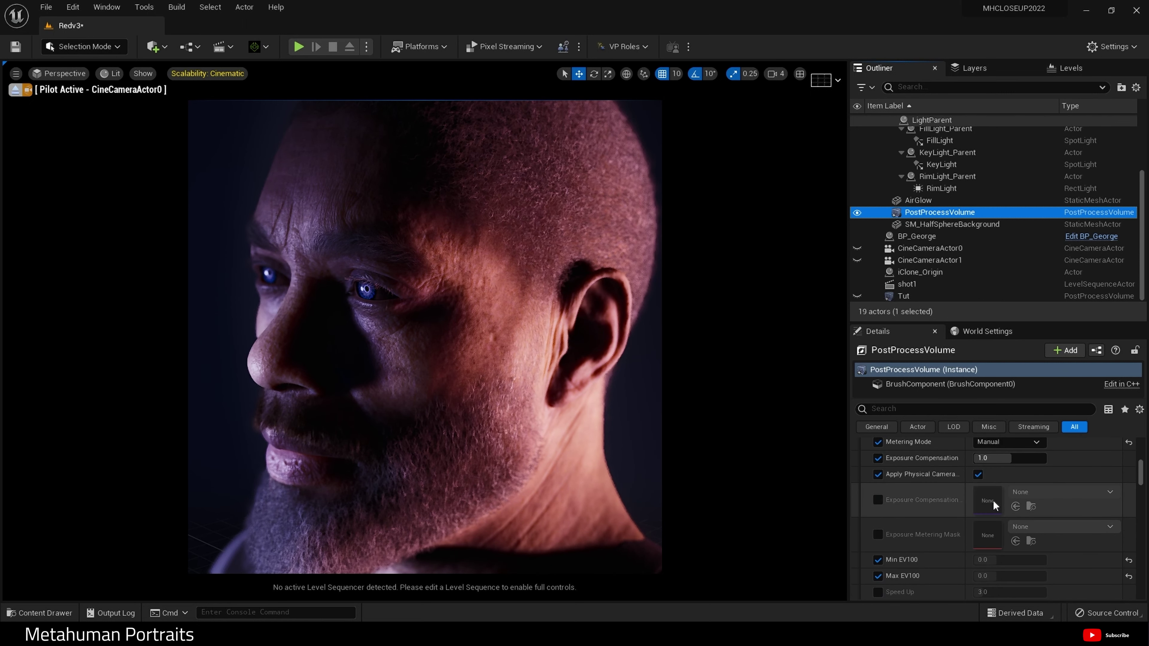
{"action": "scroll", "coordinate": [992, 500], "scroll_direction": "down", "scroll_amount": 2}
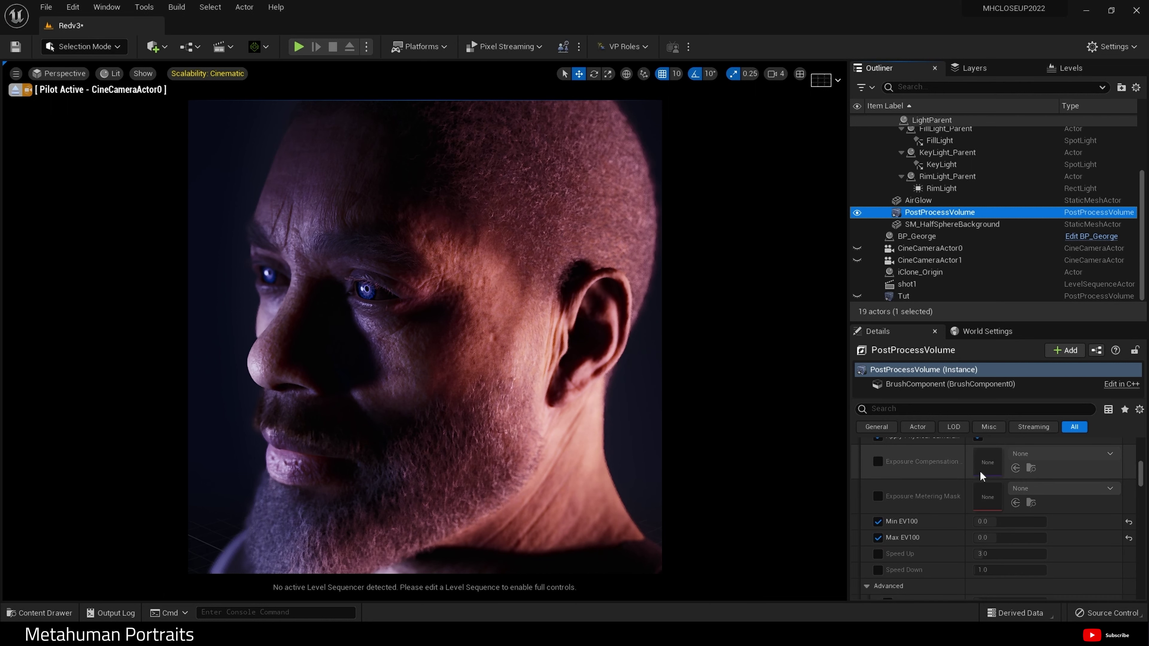
{"action": "scroll", "coordinate": [981, 475], "scroll_direction": "down", "scroll_amount": 4}
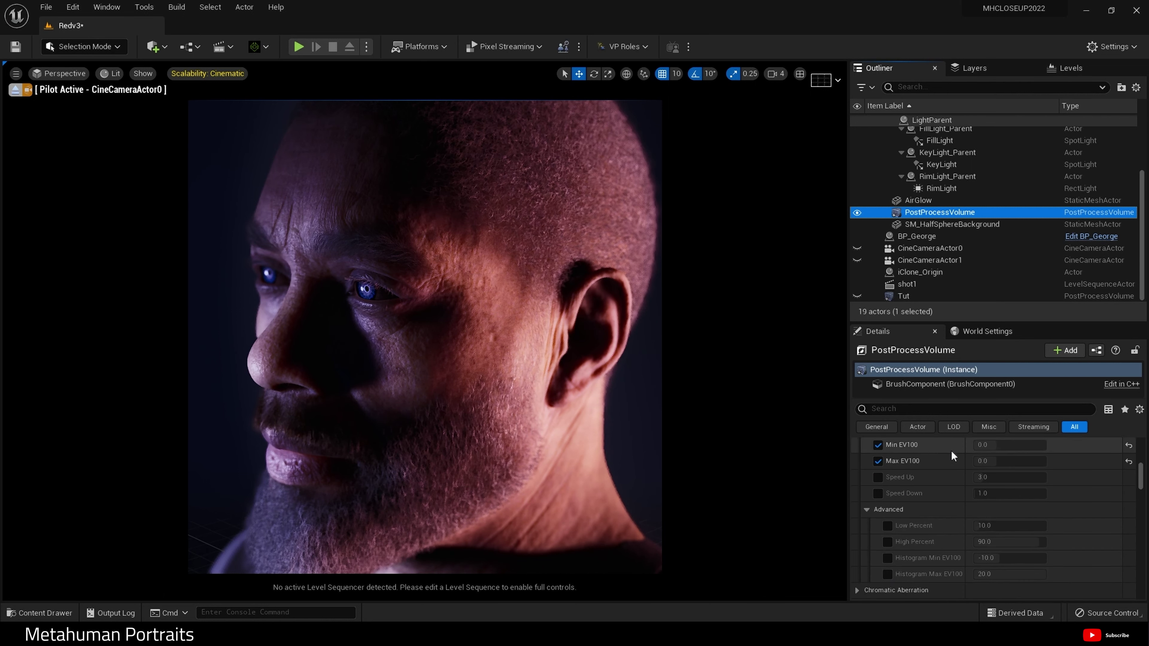
{"action": "scroll", "coordinate": [950, 451], "scroll_direction": "down", "scroll_amount": 8}
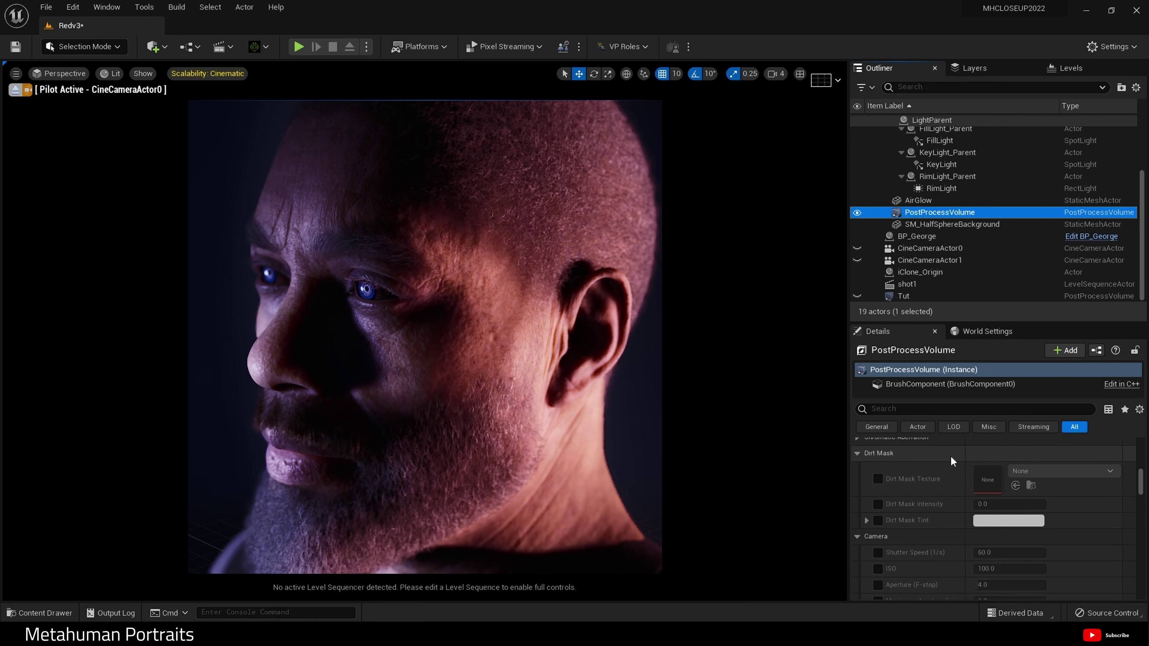
{"action": "scroll", "coordinate": [950, 461], "scroll_direction": "down", "scroll_amount": 8}
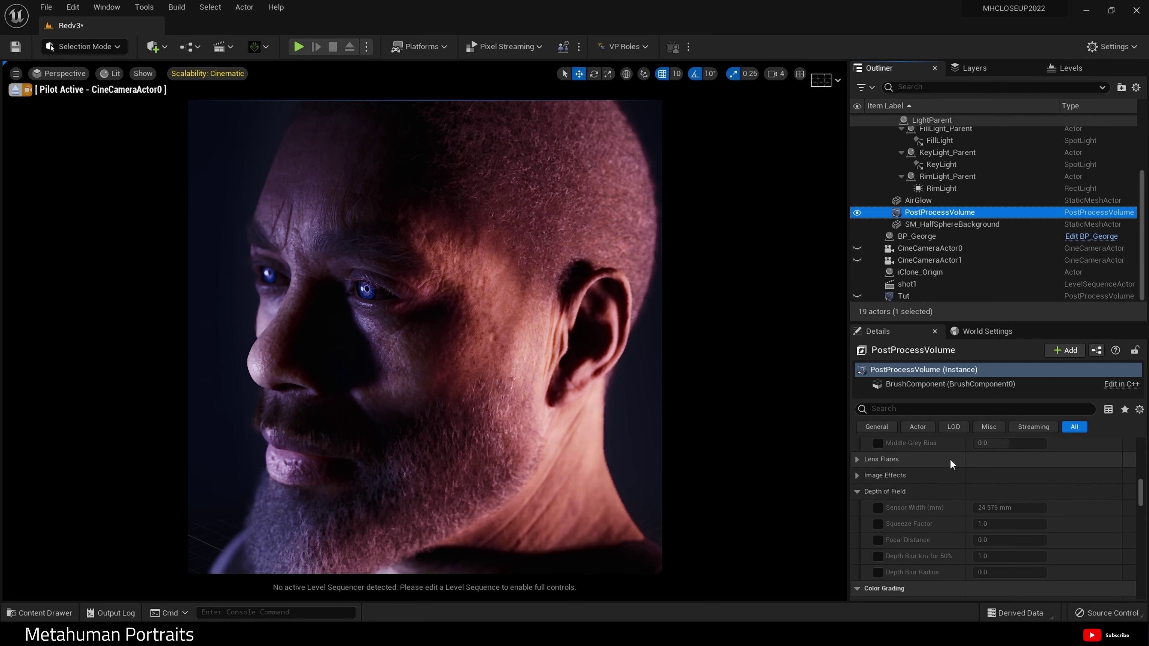
{"action": "left_click", "coordinate": [857, 459]}
{"action": "scroll", "coordinate": [906, 464], "scroll_direction": "down", "scroll_amount": 4}
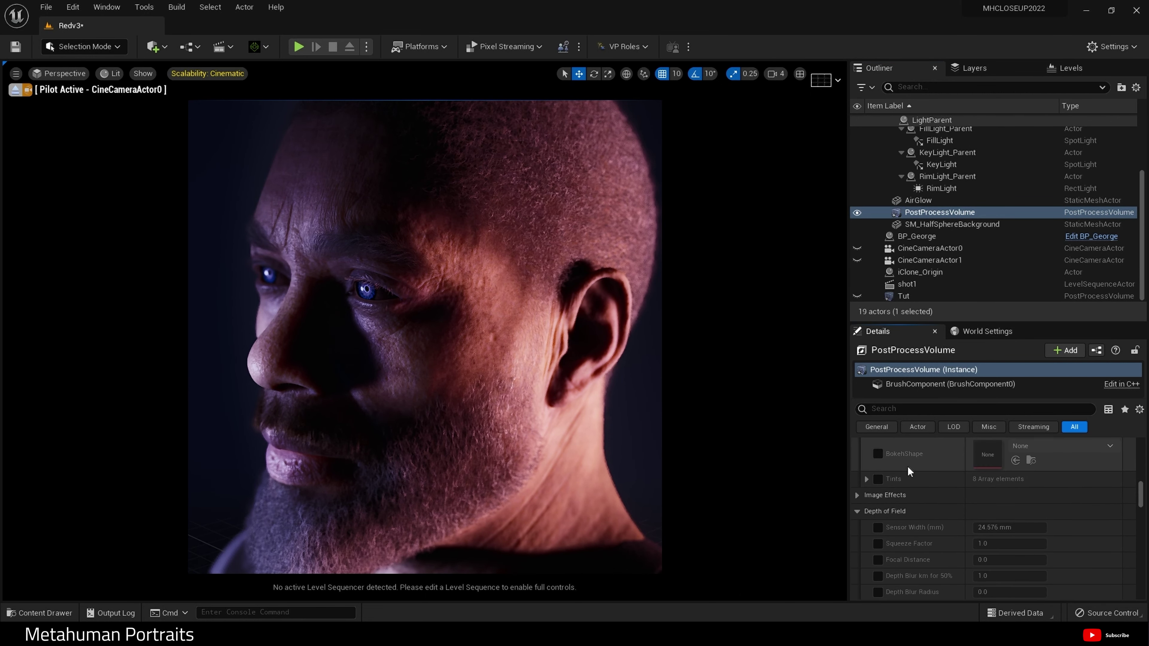
Try warmer color grading Temp values up to about 13196 on PostProcessVolume, and reset Temp to its default
{"action": "scroll", "coordinate": [907, 466], "scroll_direction": "down", "scroll_amount": 5}
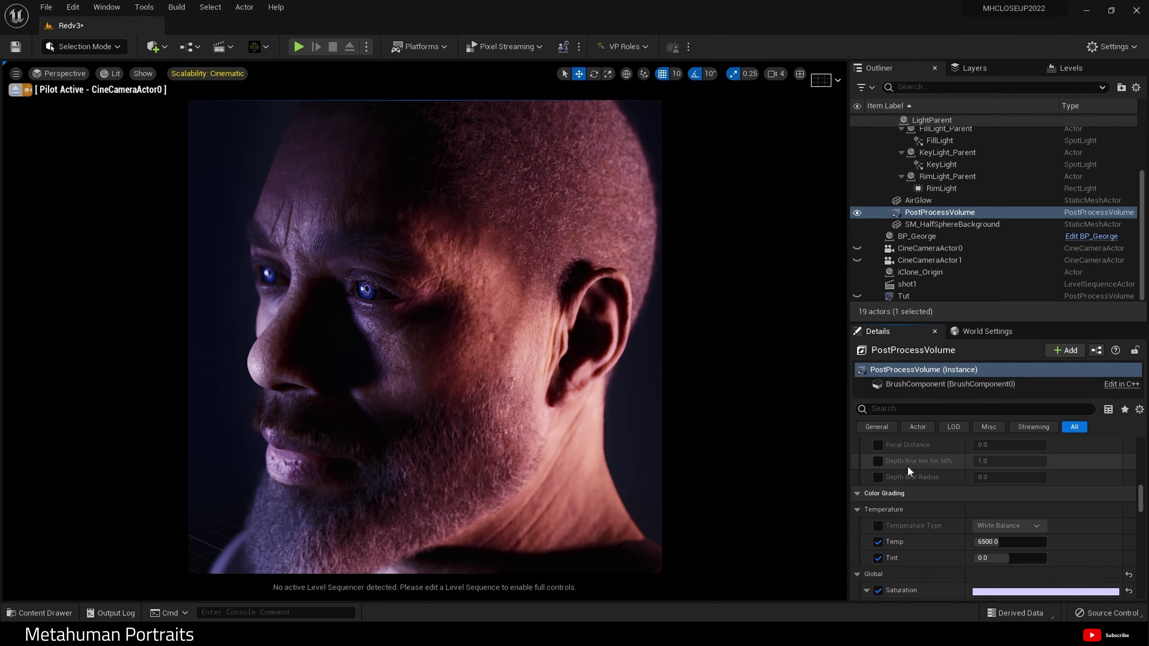
{"action": "scroll", "coordinate": [907, 466], "scroll_direction": "down", "scroll_amount": 3}
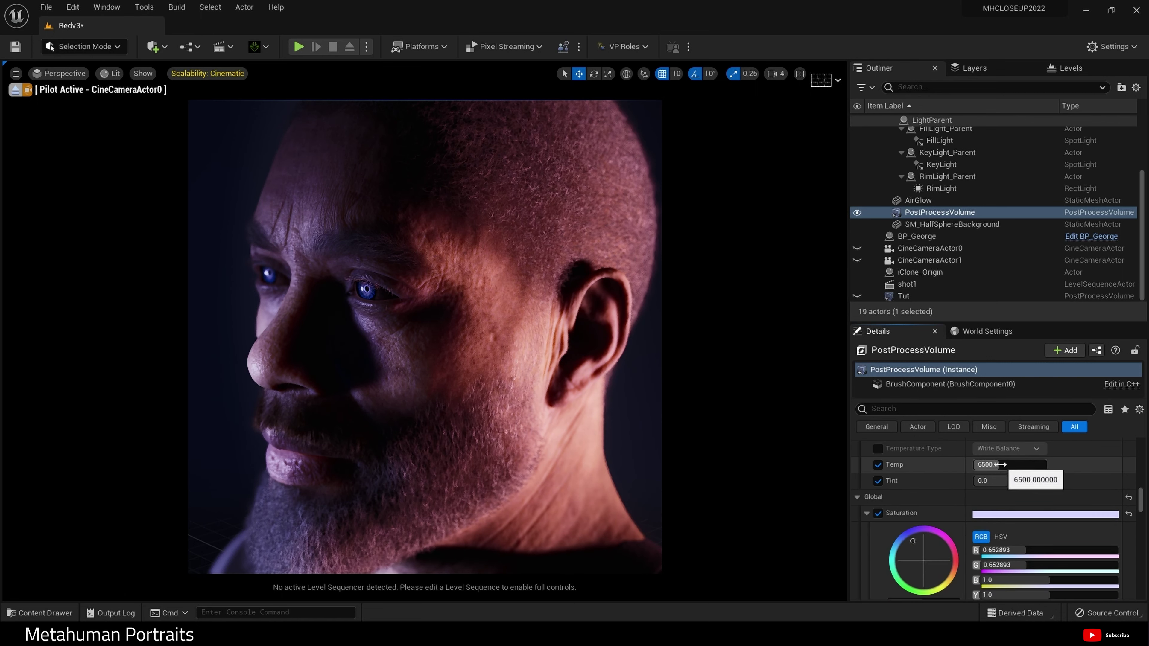
{"action": "left_click_drag", "start_coordinate": [997, 465], "coordinate": [1049, 464]}
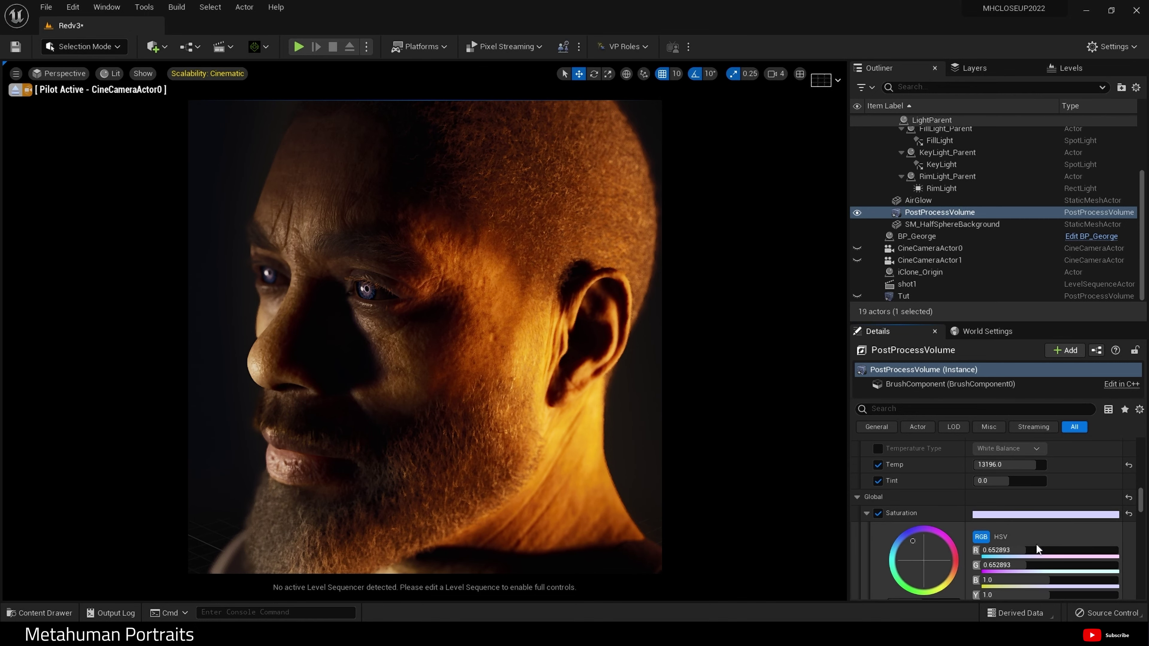
{"action": "mouse_move", "coordinate": [1014, 464]}
{"action": "left_mouse_down"}
{"action": "mouse_move", "coordinate": [976, 465]}
{"action": "mouse_move", "coordinate": [1026, 464]}
{"action": "left_mouse_up"}
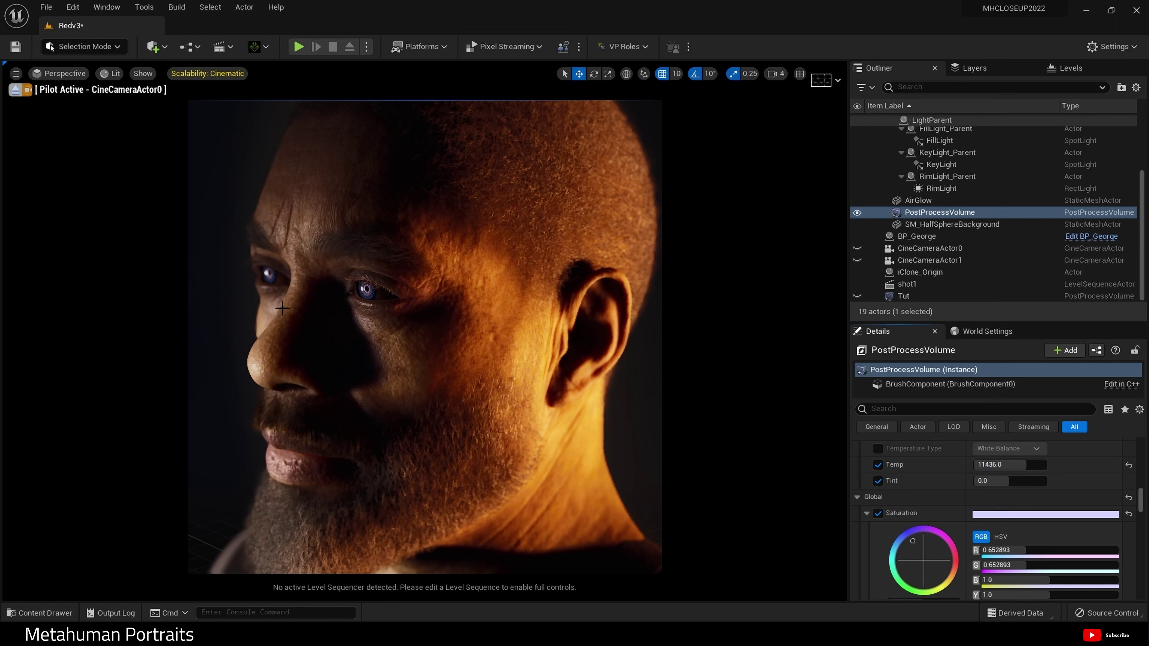
{"action": "left_click_drag", "start_coordinate": [1022, 464], "coordinate": [1015, 464]}
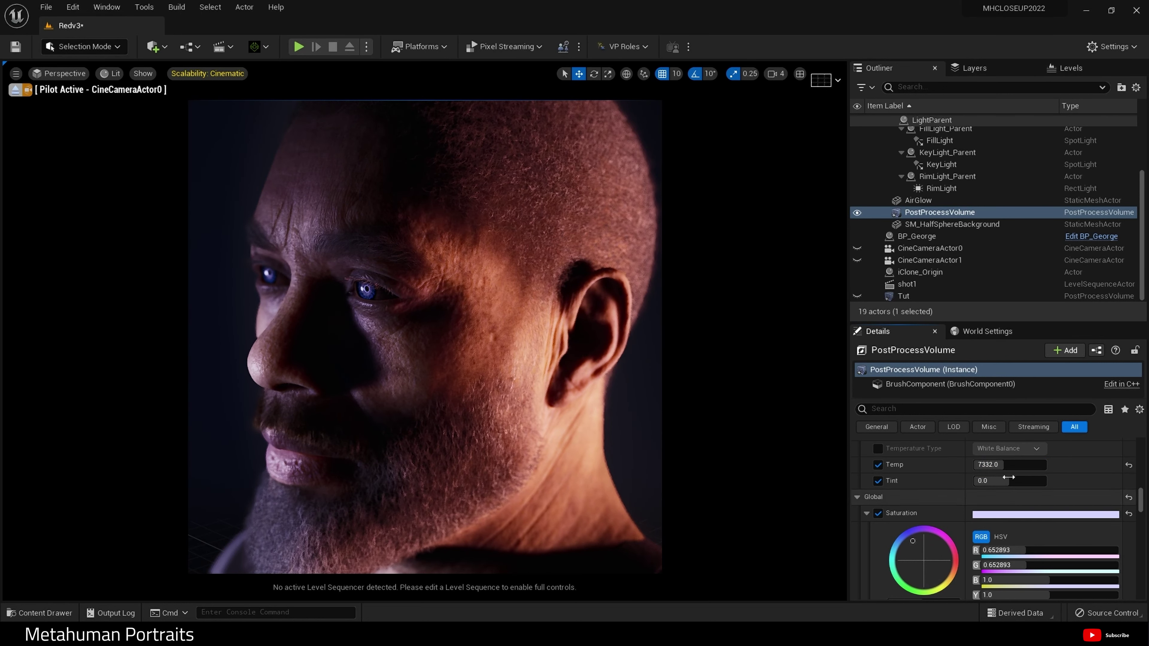
{"action": "left_click_drag", "start_coordinate": [1015, 464], "coordinate": [1017, 464]}
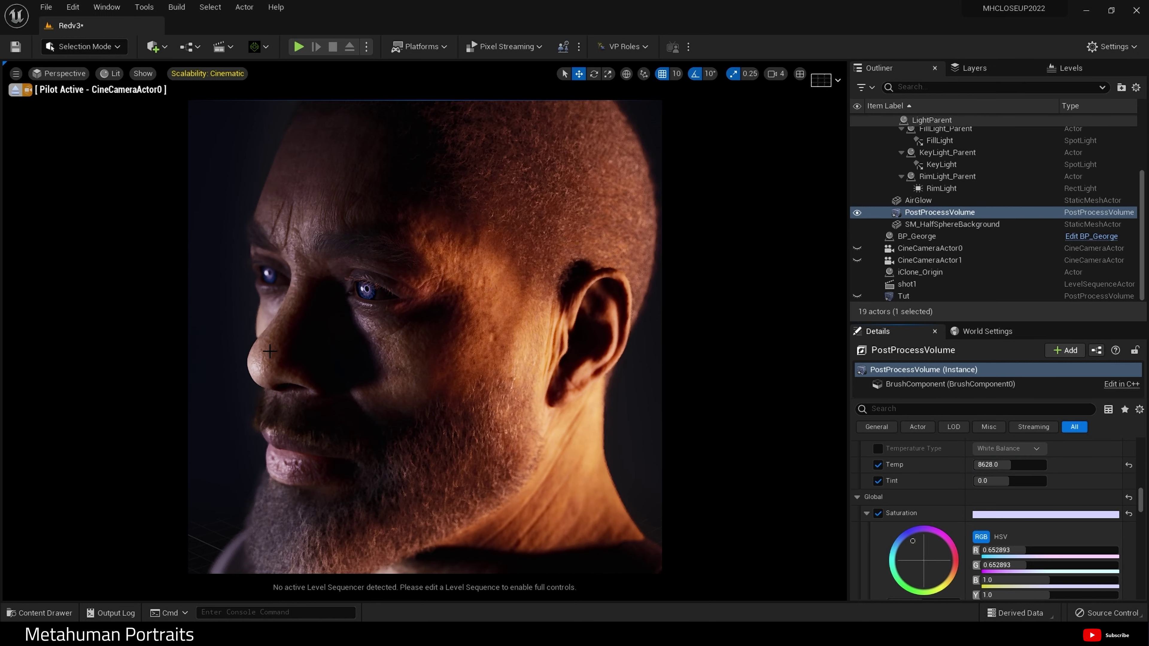
{"action": "left_click", "coordinate": [1127, 466]}
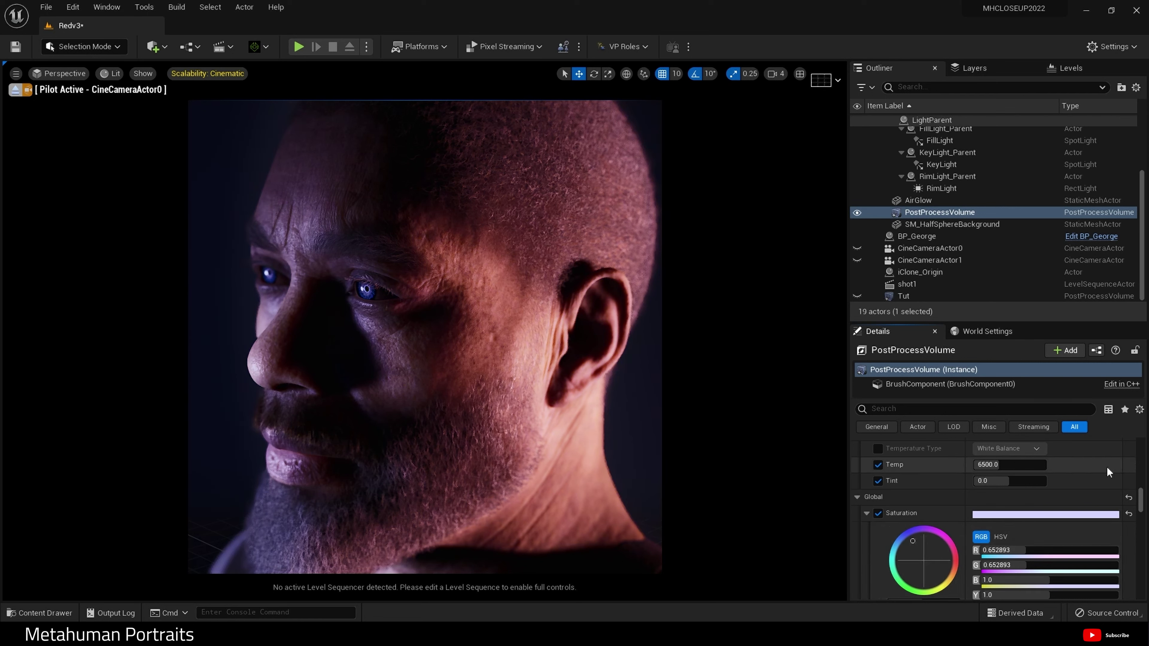
Try raising PostProcessVolume's global color grading Gamma to 1.08, and undo the change
{"action": "scroll", "coordinate": [1024, 503], "scroll_direction": "down", "scroll_amount": 3}
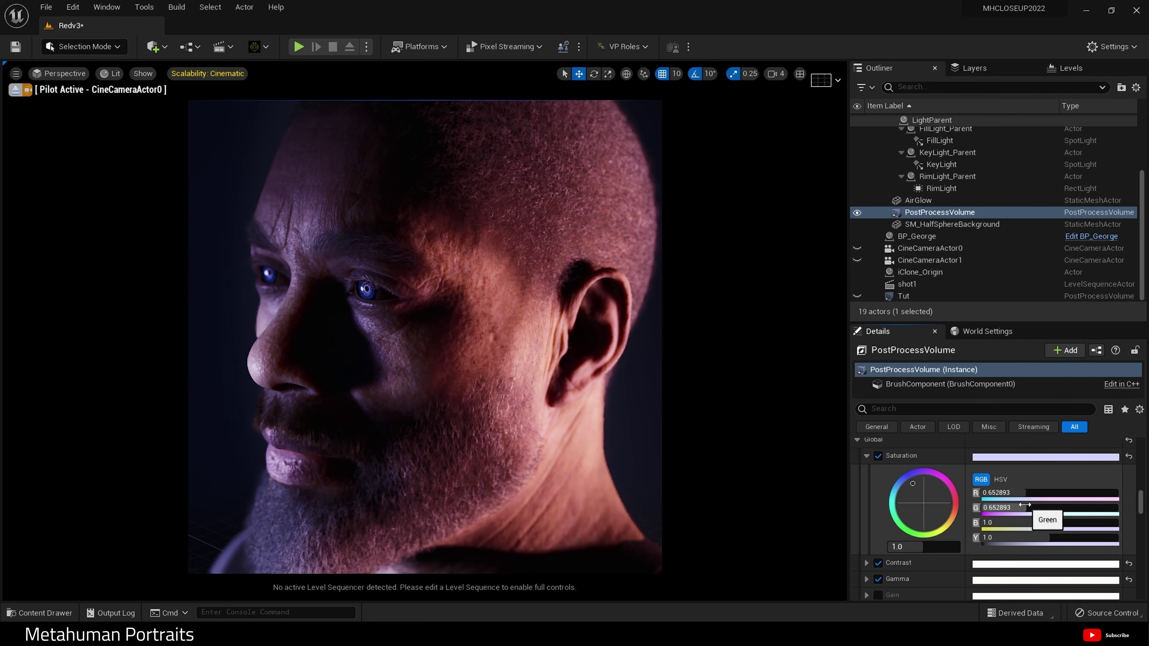
{"action": "scroll", "coordinate": [1045, 502], "scroll_direction": "down", "scroll_amount": 3}
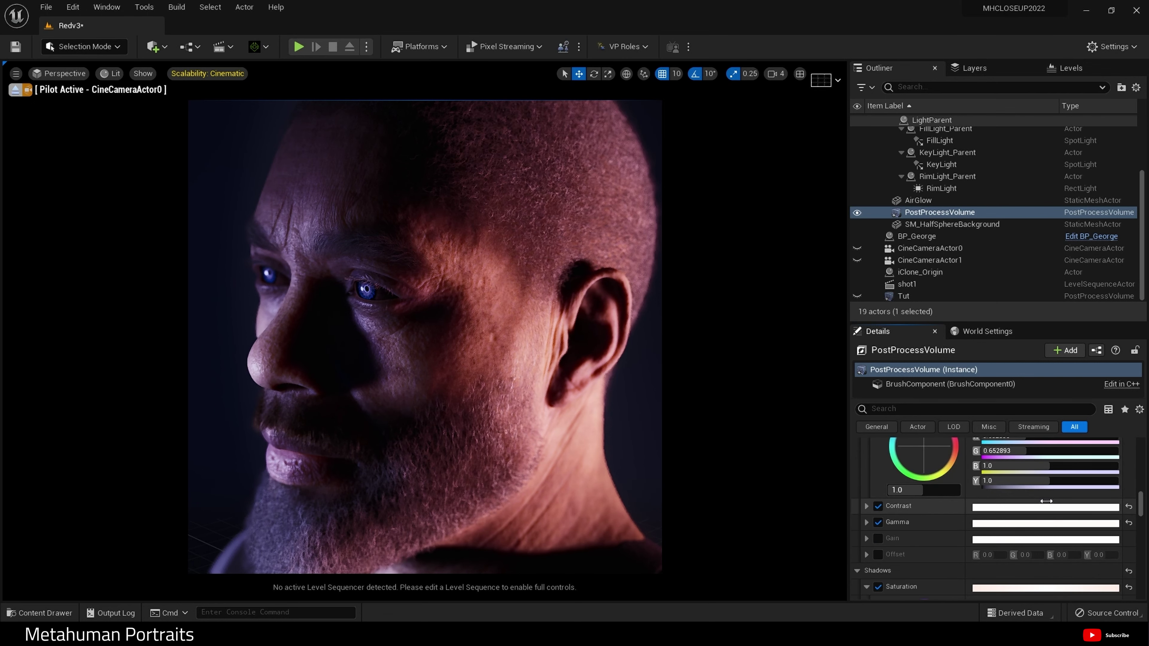
{"action": "left_click", "coordinate": [866, 523]}
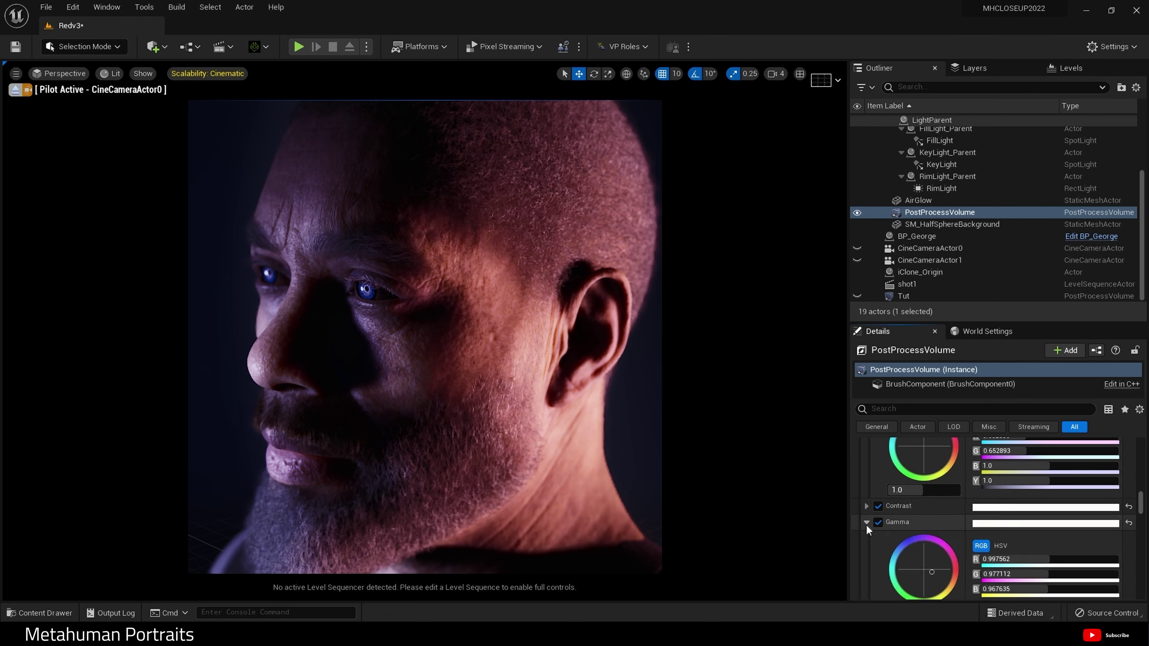
{"action": "scroll", "coordinate": [907, 566], "scroll_direction": "down", "scroll_amount": 3}
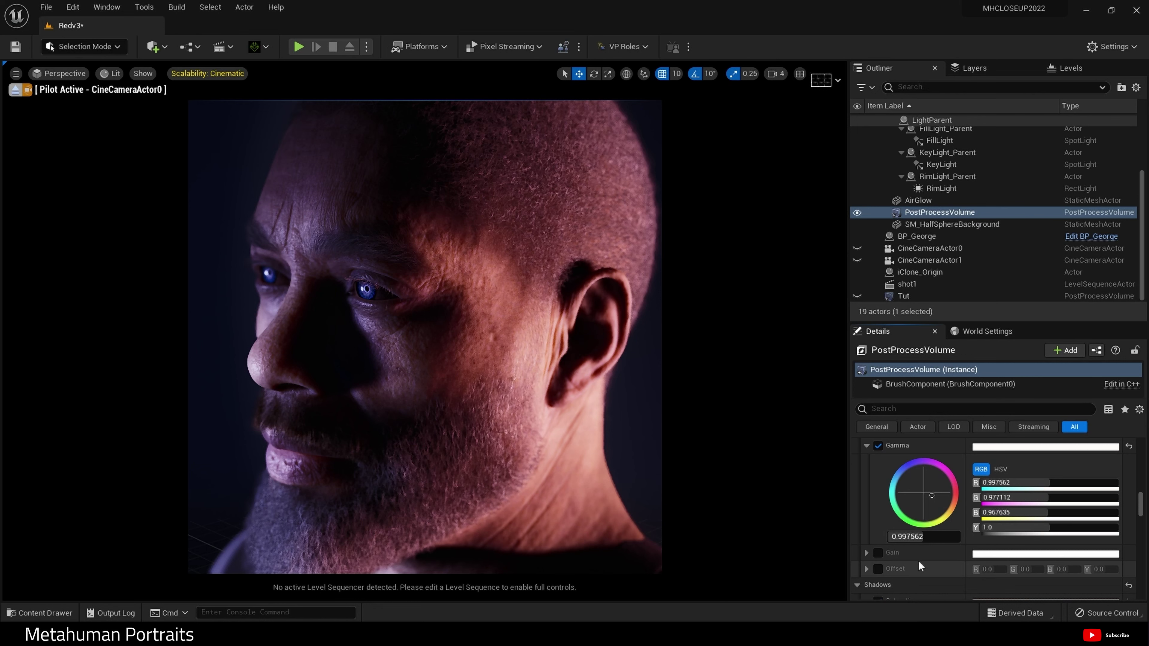
{"action": "mouse_move", "coordinate": [908, 537]}
{"action": "left_mouse_down"}
{"action": "mouse_move", "coordinate": [934, 537]}
{"action": "mouse_move", "coordinate": [912, 537]}
{"action": "left_mouse_up"}
{"action": "key", "text": "ctrl+z"}
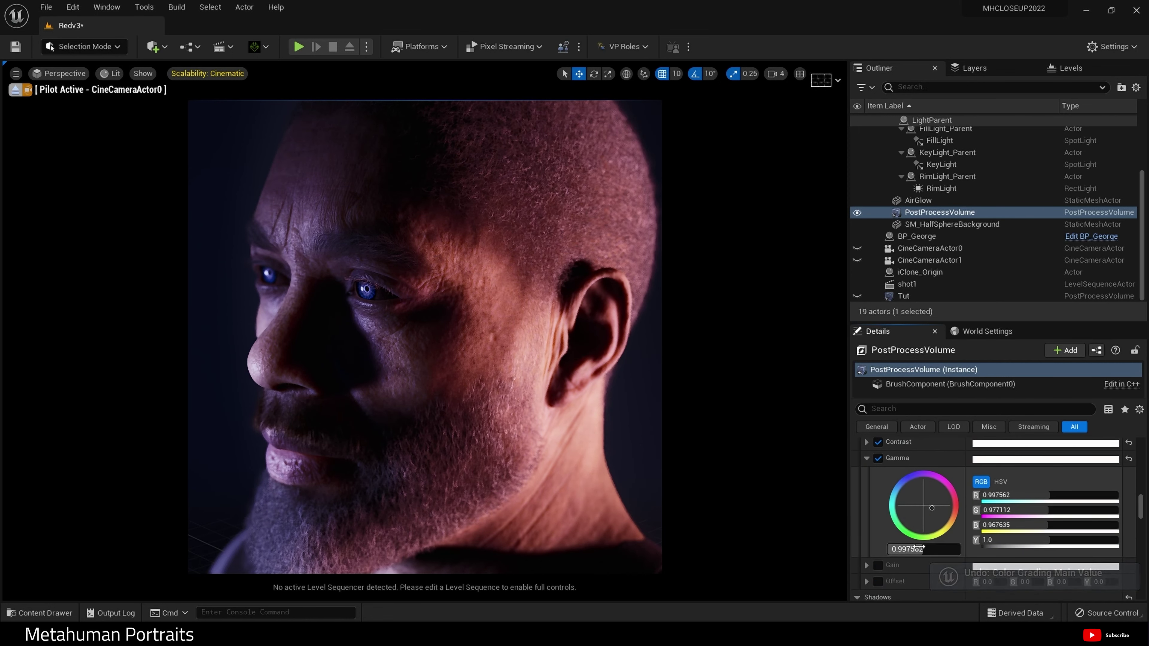
{"action": "mouse_move", "coordinate": [897, 548]}
{"action": "left_mouse_down"}
{"action": "mouse_move", "coordinate": [934, 549]}
{"action": "mouse_move", "coordinate": [915, 547]}
{"action": "left_mouse_up"}
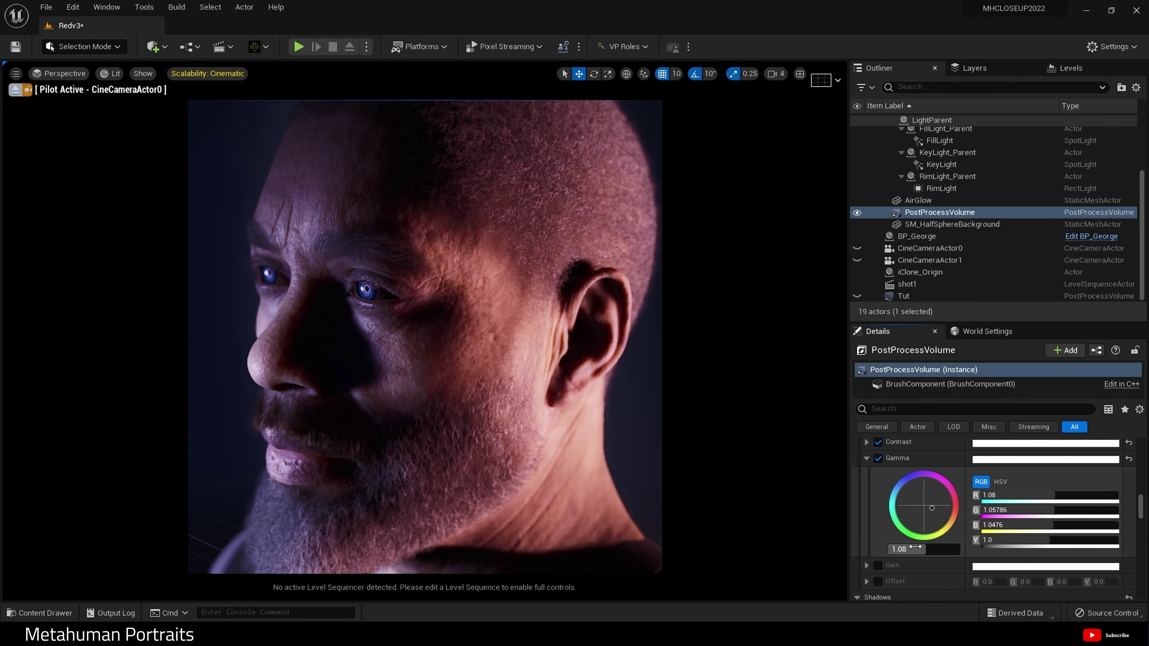
{"action": "key", "text": "ctrl+z"}
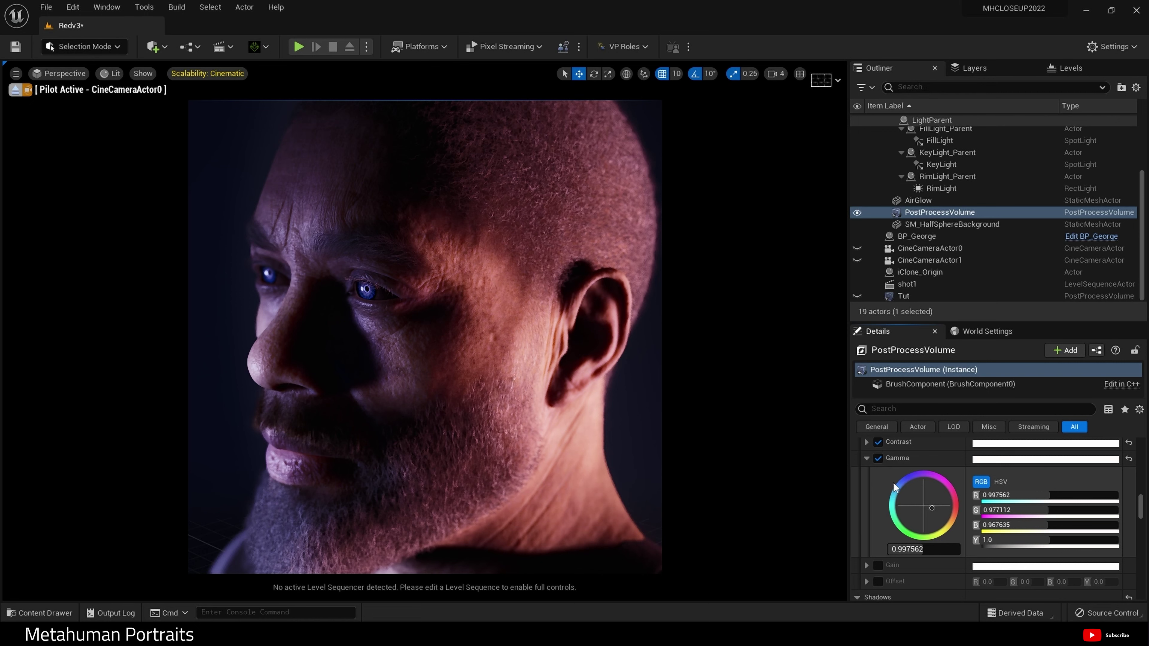
Set PostProcessVolume's Global Illumination method to Standalone Ray Traced (Deprecated)
{"action": "scroll", "coordinate": [894, 487], "scroll_direction": "down", "scroll_amount": 1}
{"action": "scroll", "coordinate": [928, 499], "scroll_direction": "down", "scroll_amount": 8}
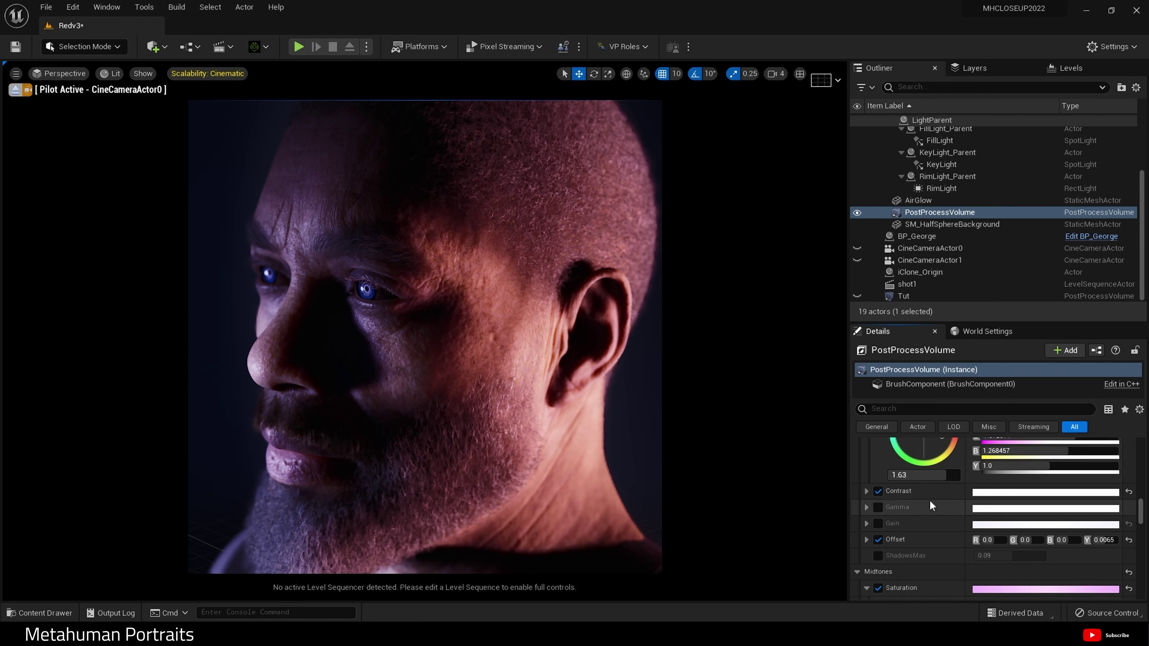
{"action": "scroll", "coordinate": [933, 502], "scroll_direction": "down", "scroll_amount": 1}
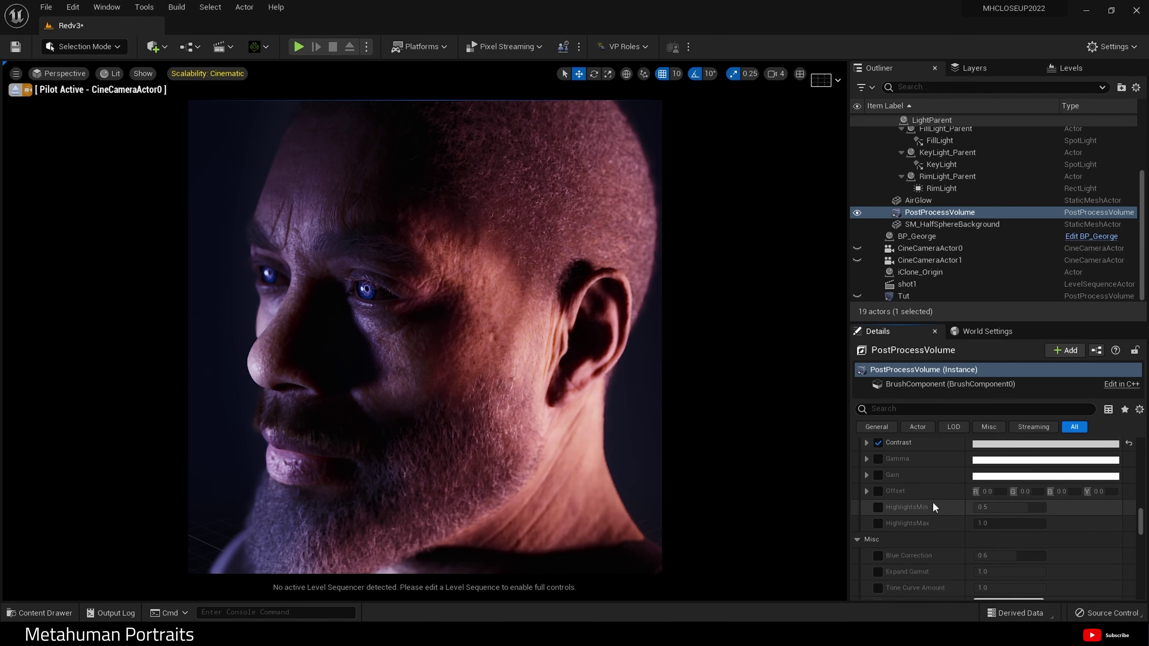
{"action": "scroll", "coordinate": [933, 507], "scroll_direction": "down", "scroll_amount": 3}
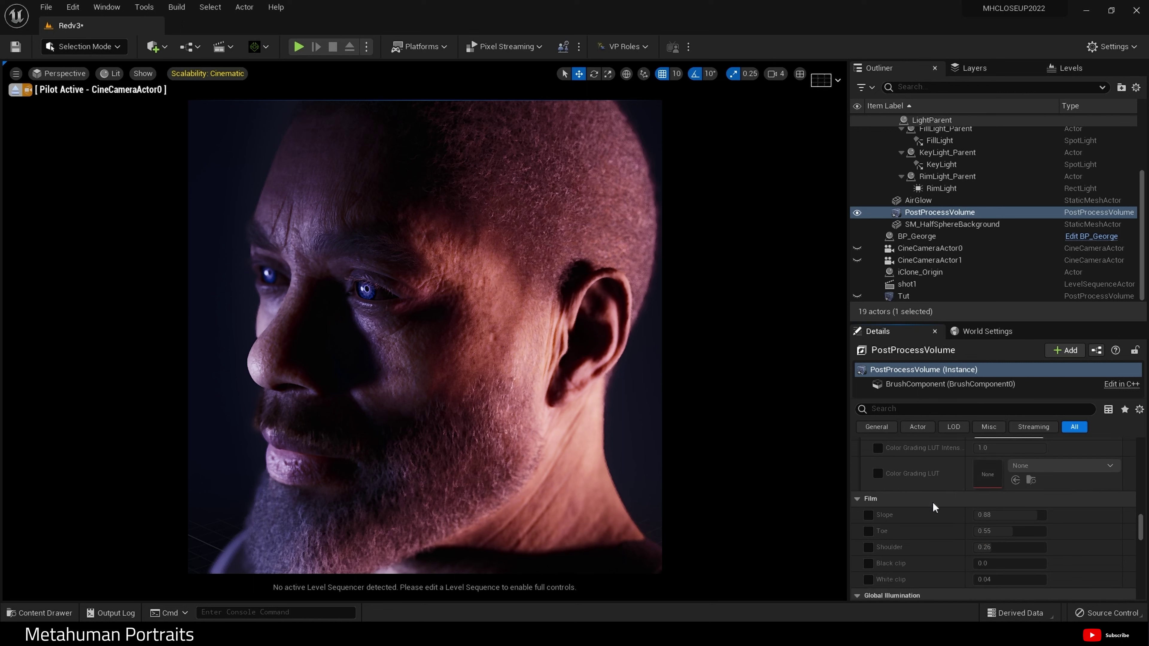
{"action": "scroll", "coordinate": [934, 506], "scroll_direction": "up", "scroll_amount": 2}
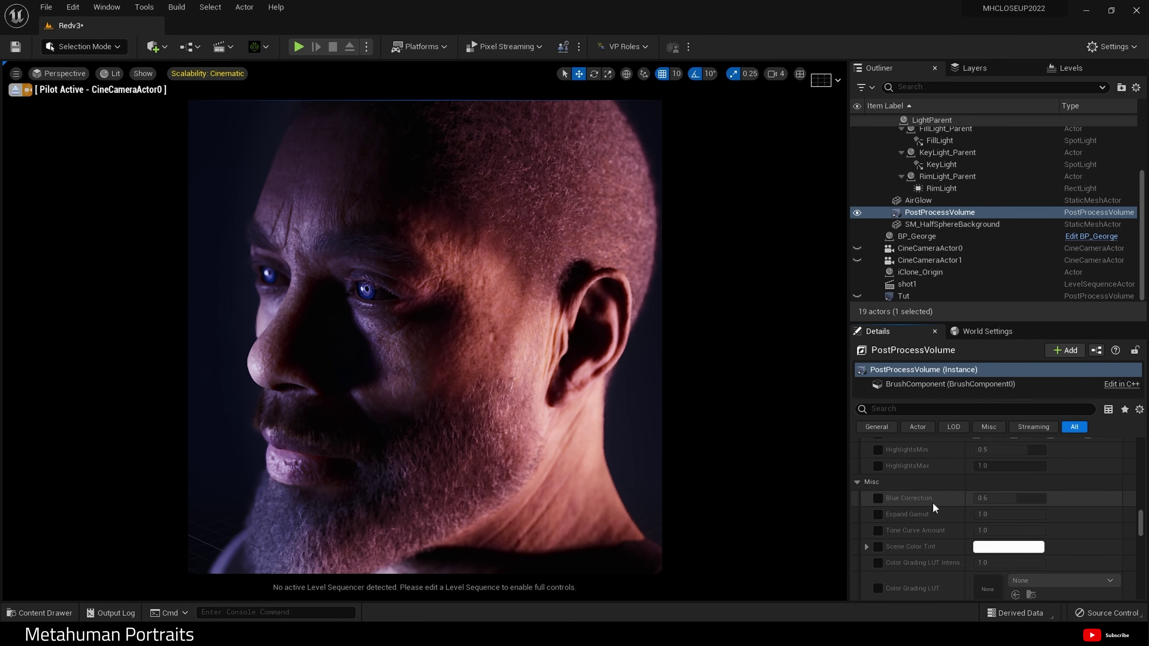
{"action": "scroll", "coordinate": [933, 507], "scroll_direction": "down", "scroll_amount": 4}
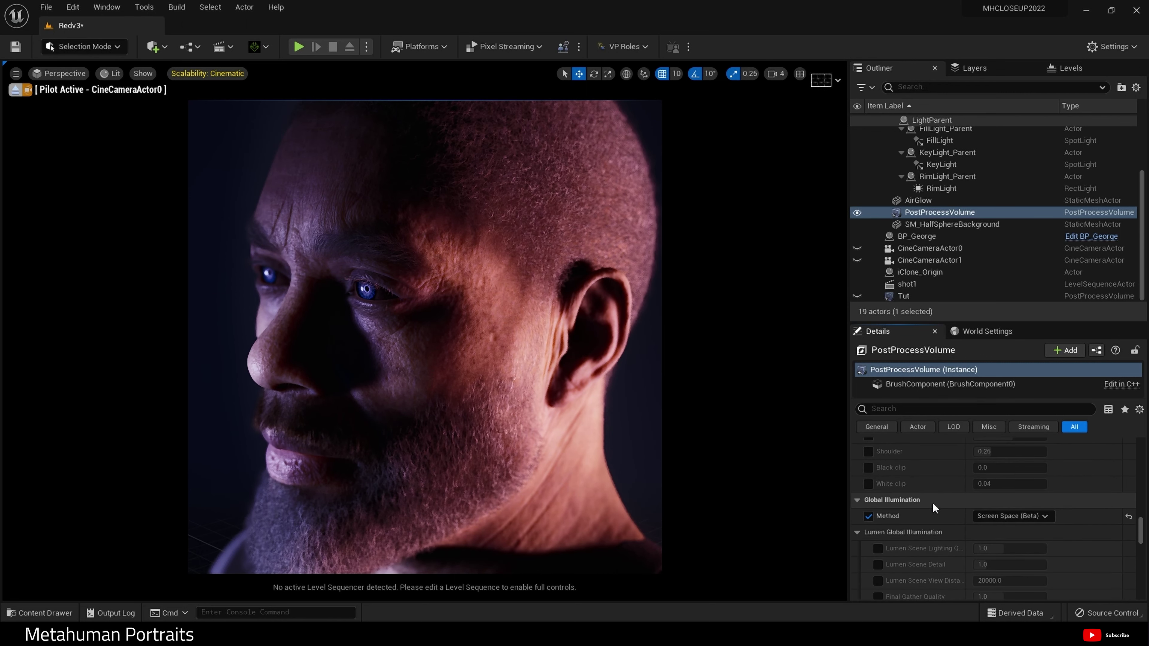
{"action": "left_click", "coordinate": [1044, 516]}
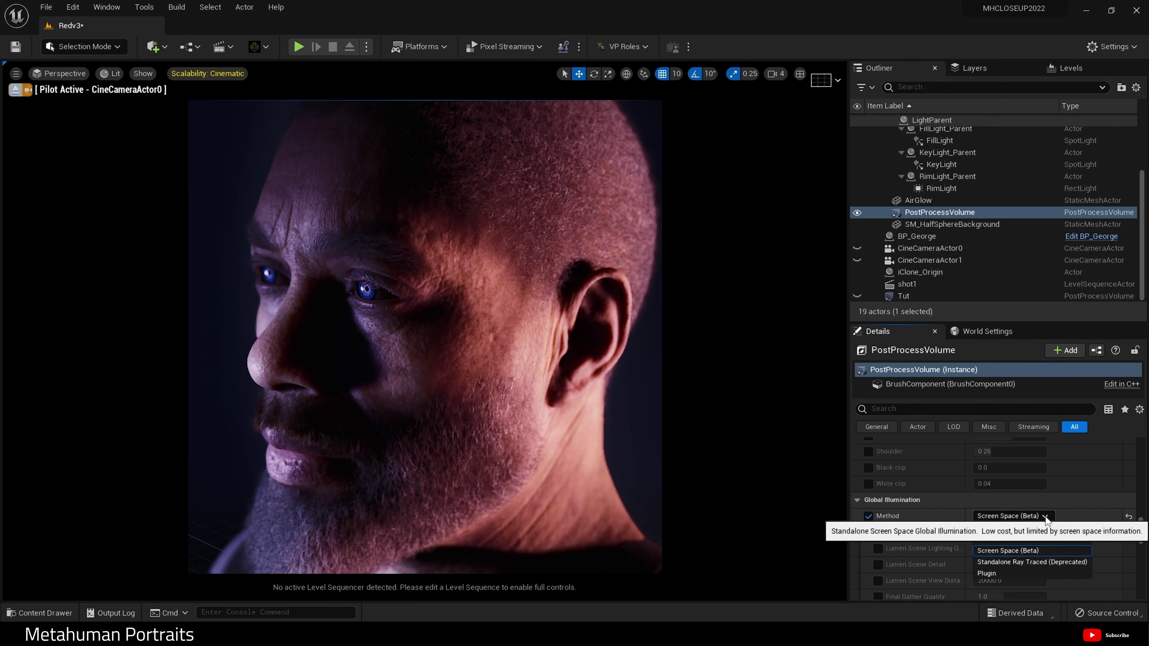
{"action": "left_click", "coordinate": [1046, 563]}
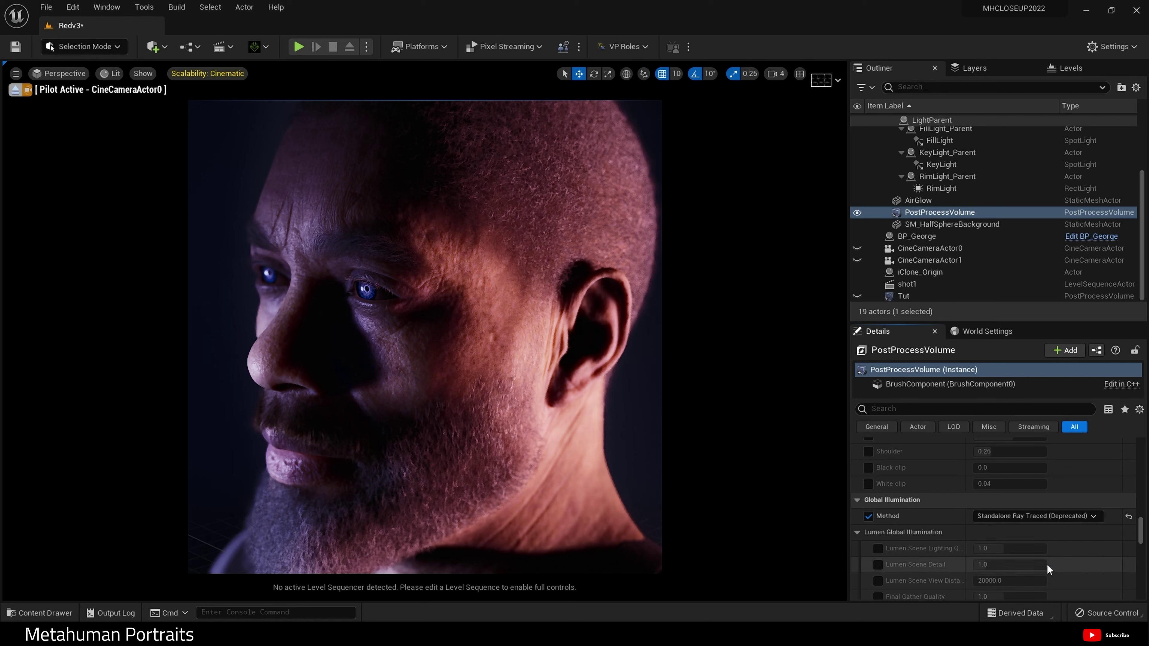
Set PostProcessVolume's Reflections method to Standalone Ray Traced (Deprecated)
{"action": "left_click", "coordinate": [1026, 516]}
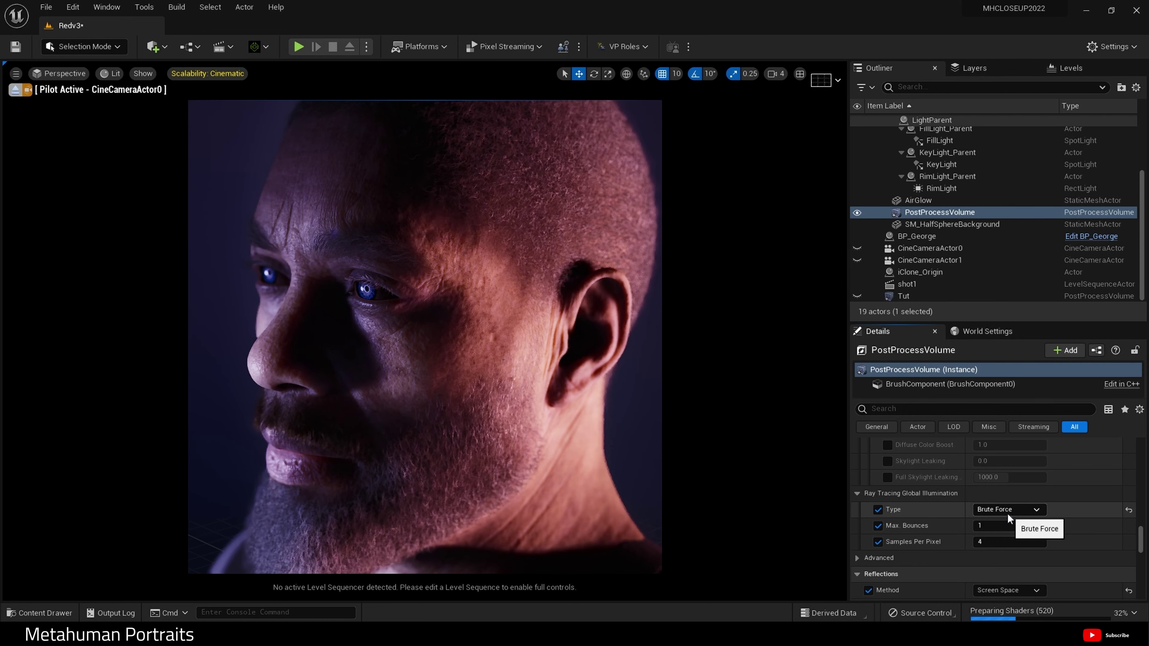
{"action": "left_click", "coordinate": [1006, 512]}
{"action": "left_click", "coordinate": [1009, 544]}
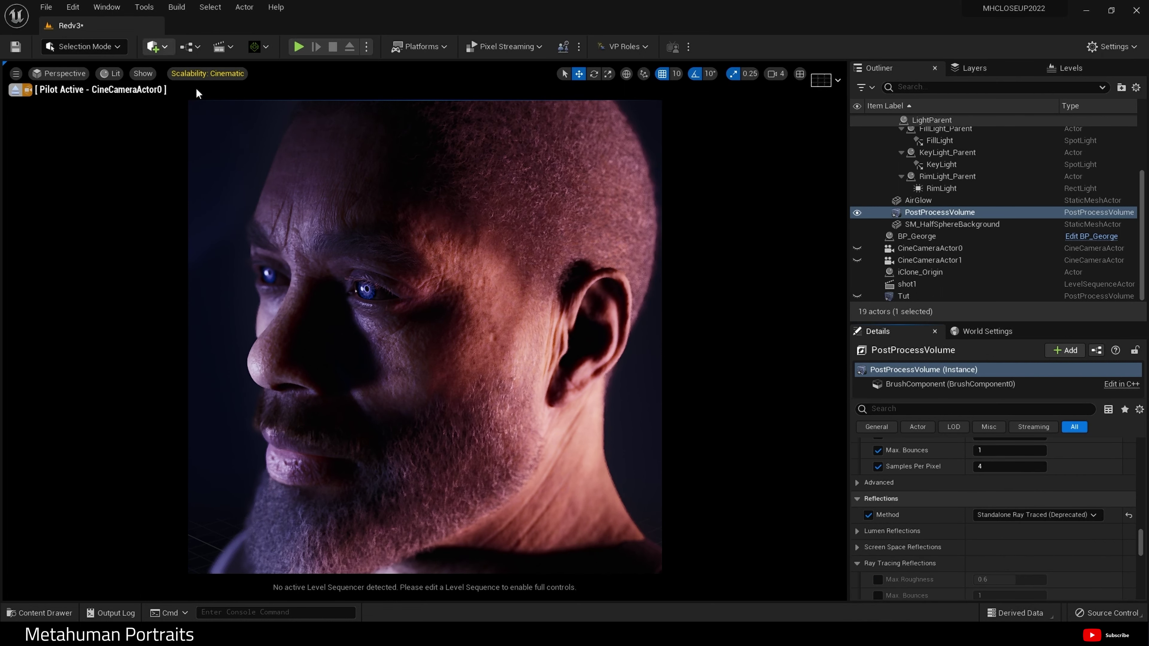
Preview the portrait in Path Tracing view mode and return the viewport to Lit
{"action": "left_click", "coordinate": [112, 74]}
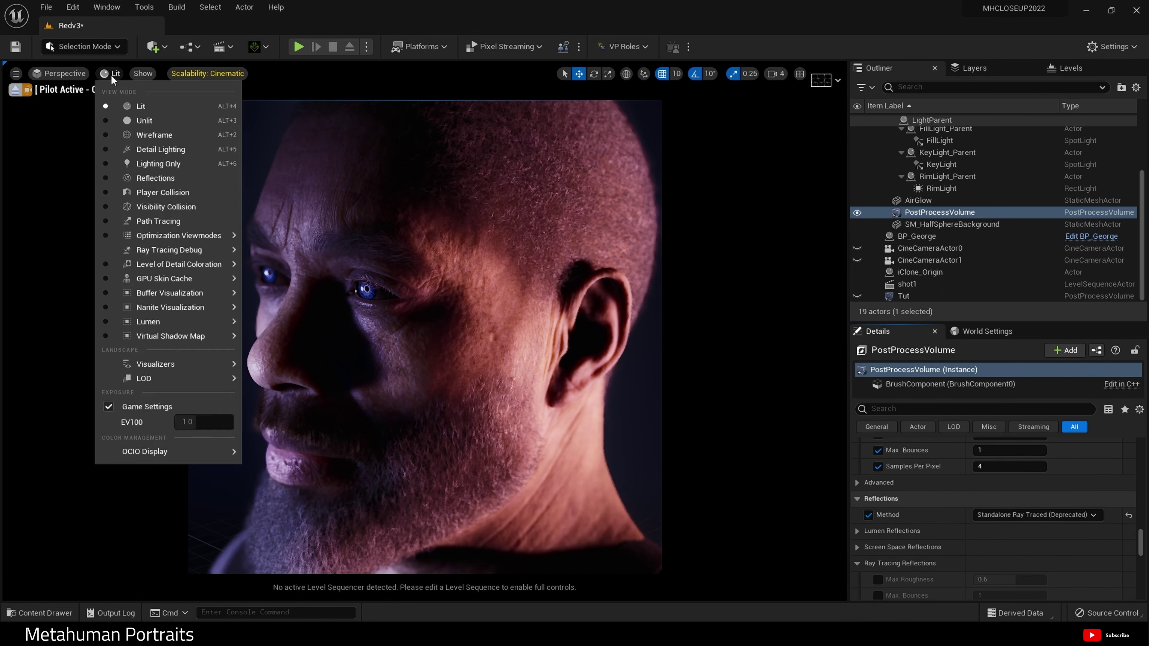
{"action": "left_click", "coordinate": [166, 216]}
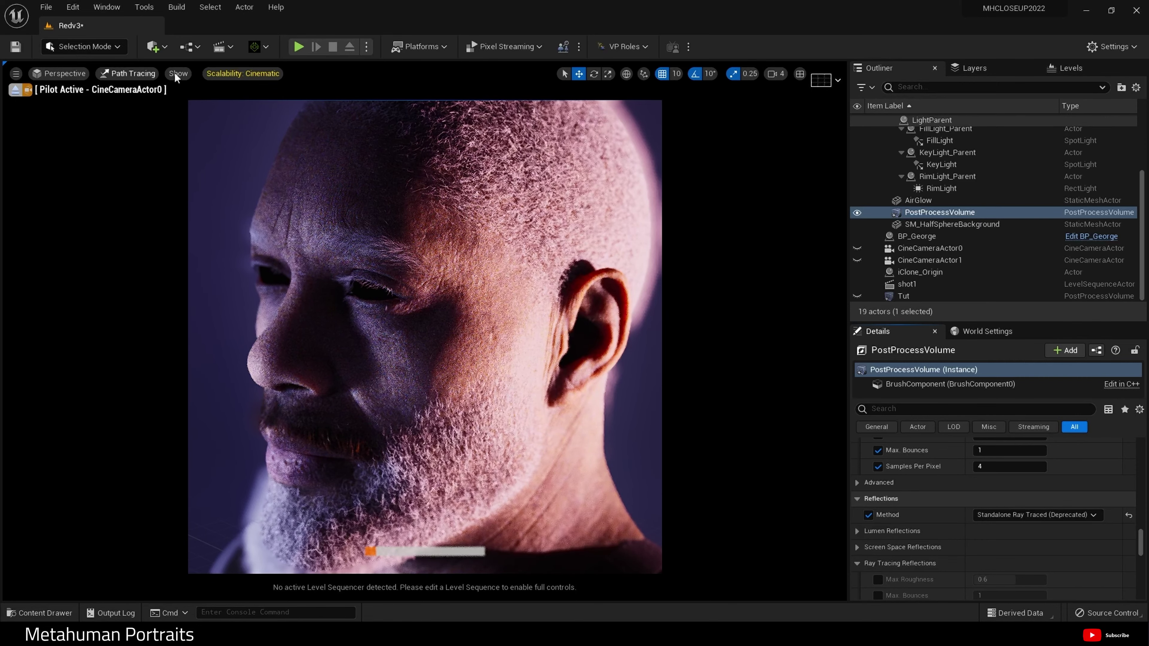
{"action": "left_click", "coordinate": [129, 75]}
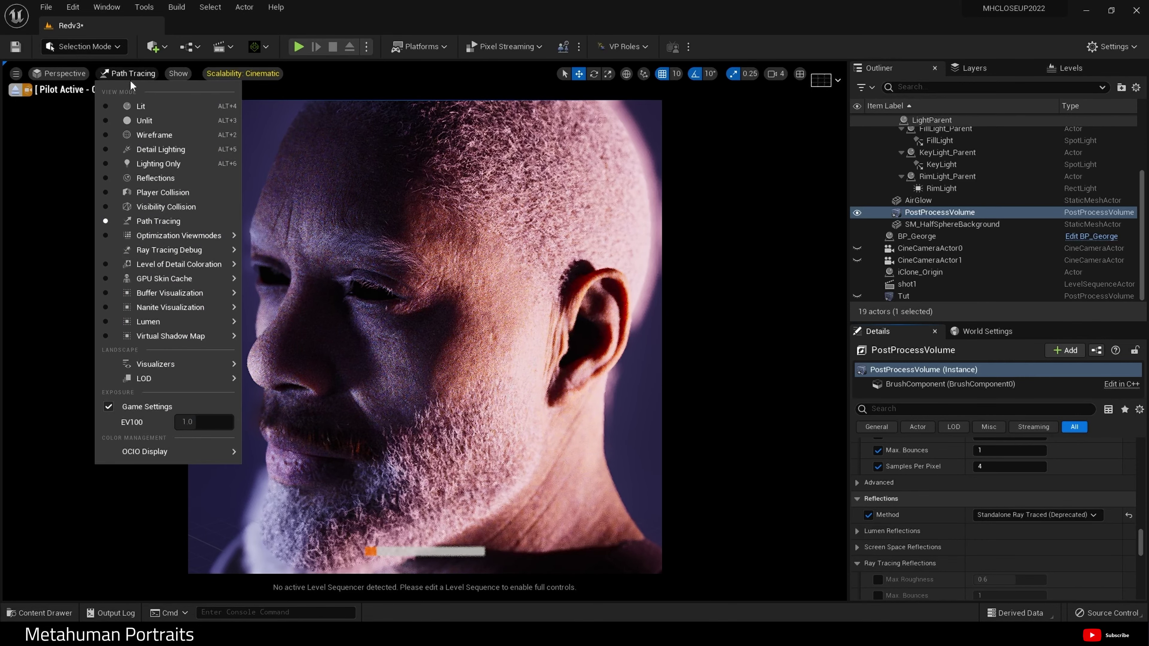
{"action": "left_click", "coordinate": [139, 107]}
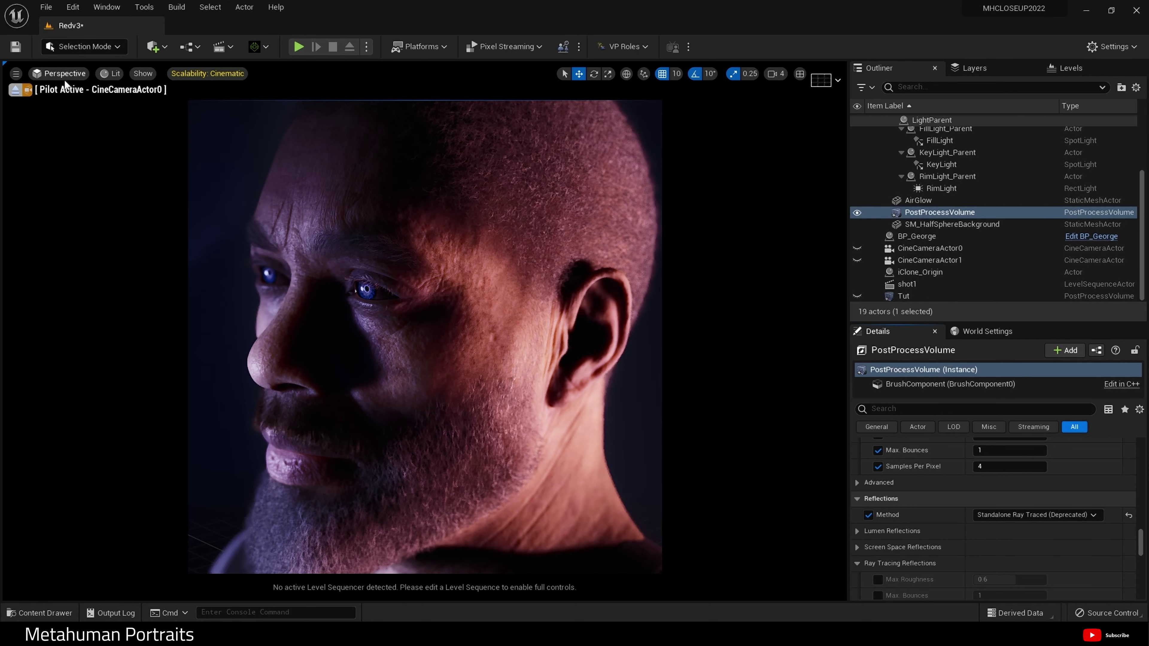
Capture a high-resolution screenshot of the portrait with a size multiplier of 2
{"action": "left_click", "coordinate": [18, 74]}
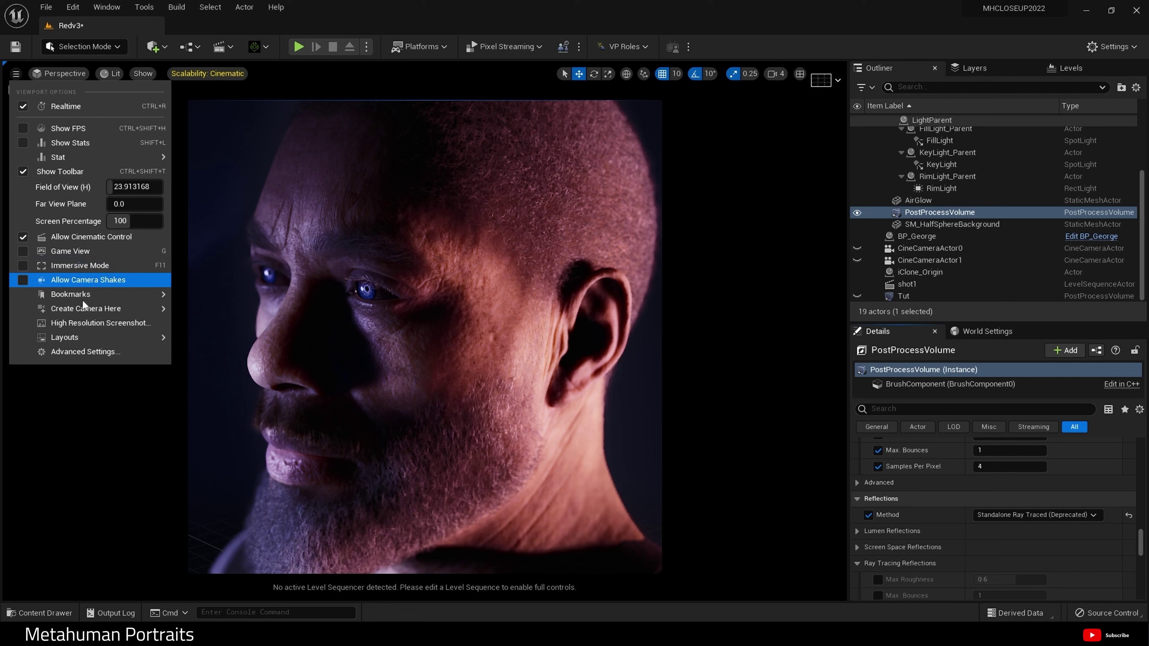
{"action": "left_click", "coordinate": [93, 323]}
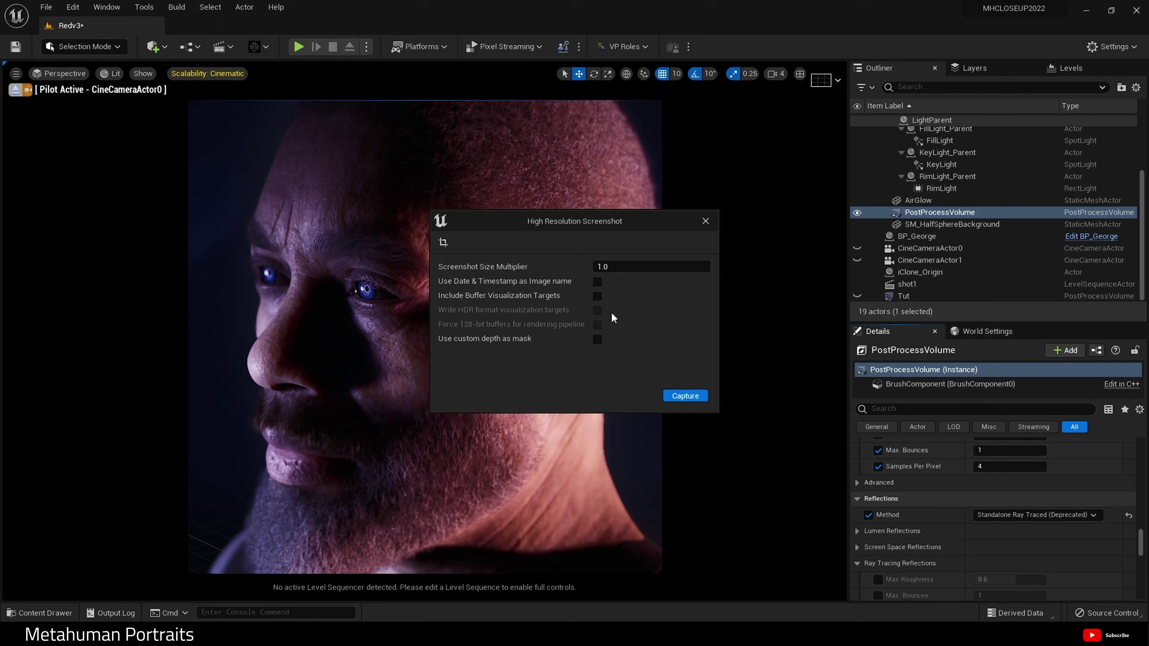
{"action": "left_click", "coordinate": [617, 271]}
{"action": "key", "text": "BackSpace"}
{"action": "type", "text": "2"}
{"action": "key", "text": "Return"}
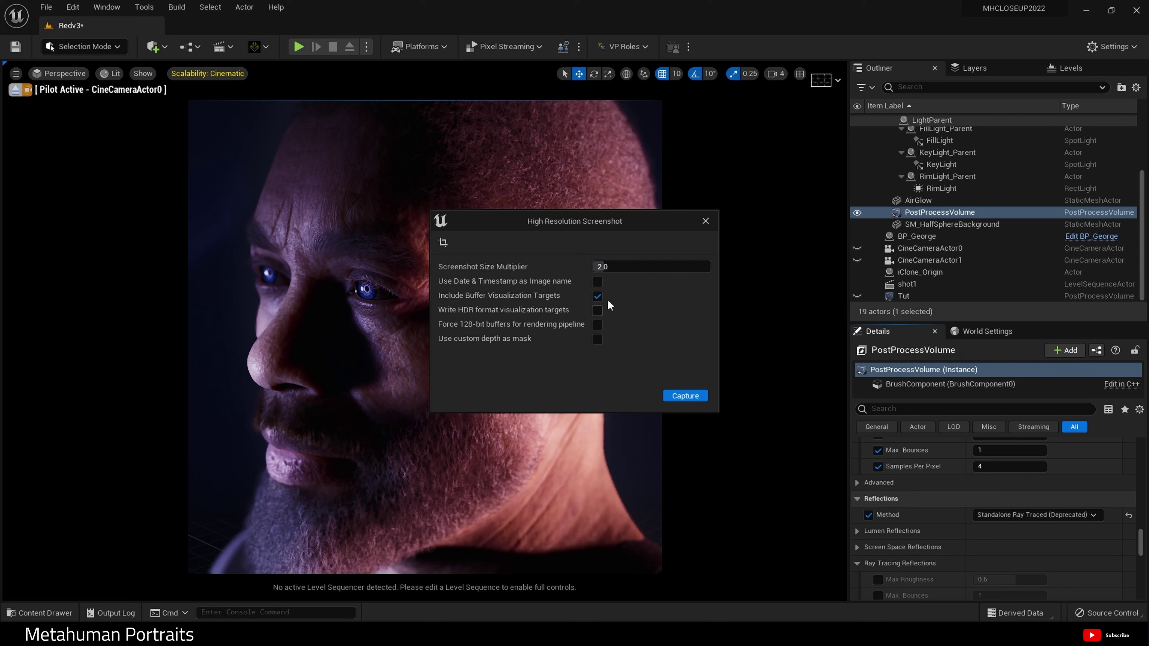
{"action": "left_click", "coordinate": [687, 396]}
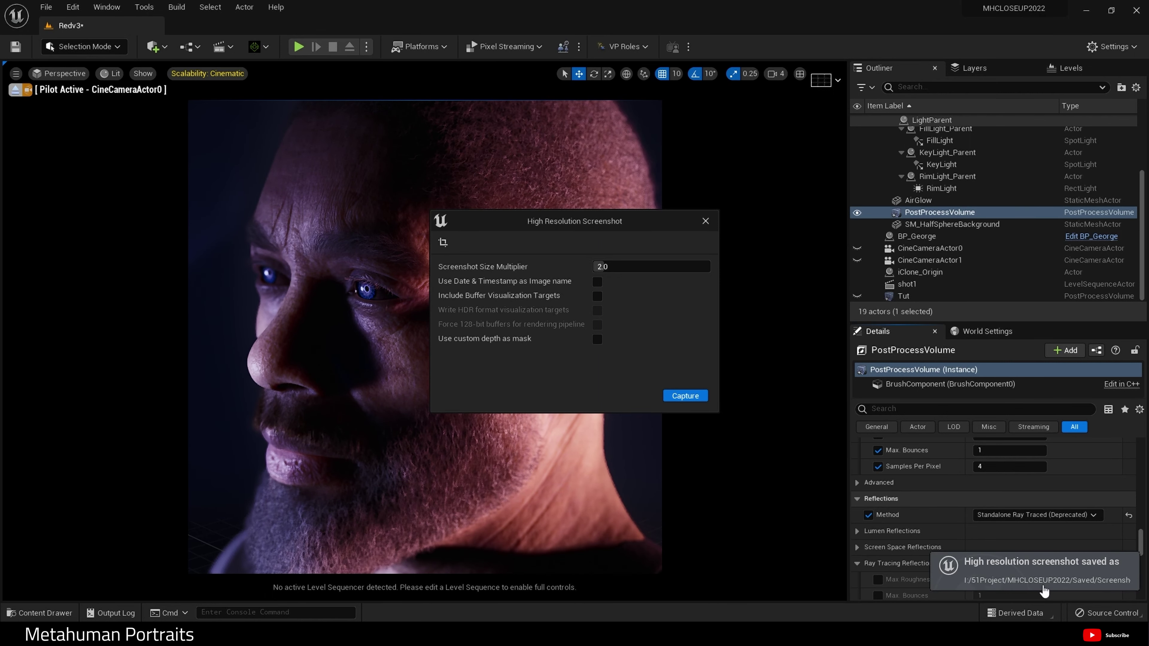
View the saved HighresScreenshot00004.png from its folder, and close the image, folder and screenshot dialog
{"action": "left_click", "coordinate": [1044, 582]}
{"action": "double_click", "coordinate": [709, 95]}
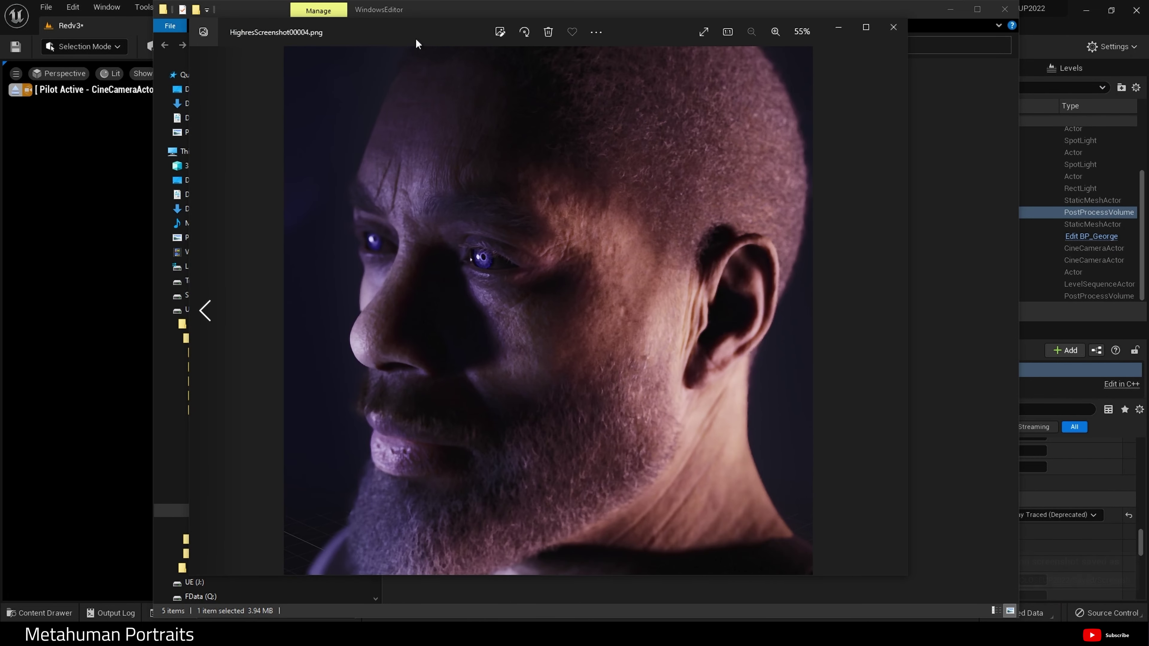
{"action": "left_click_drag", "start_coordinate": [416, 39], "coordinate": [412, 44]}
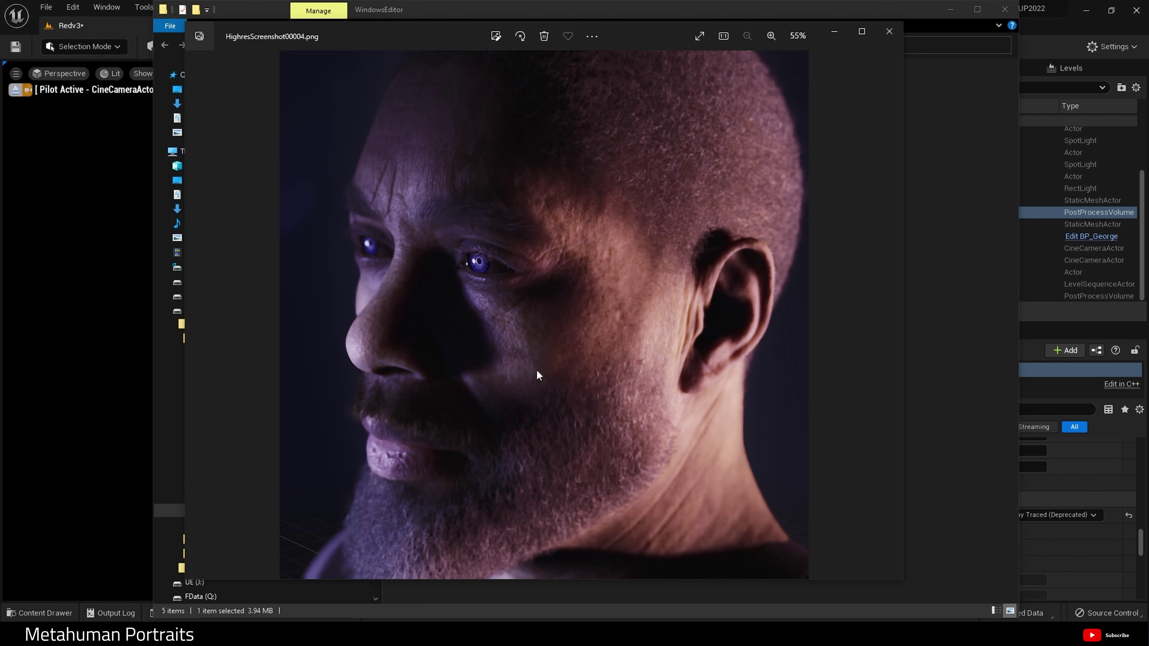
{"action": "left_click", "coordinate": [894, 37]}
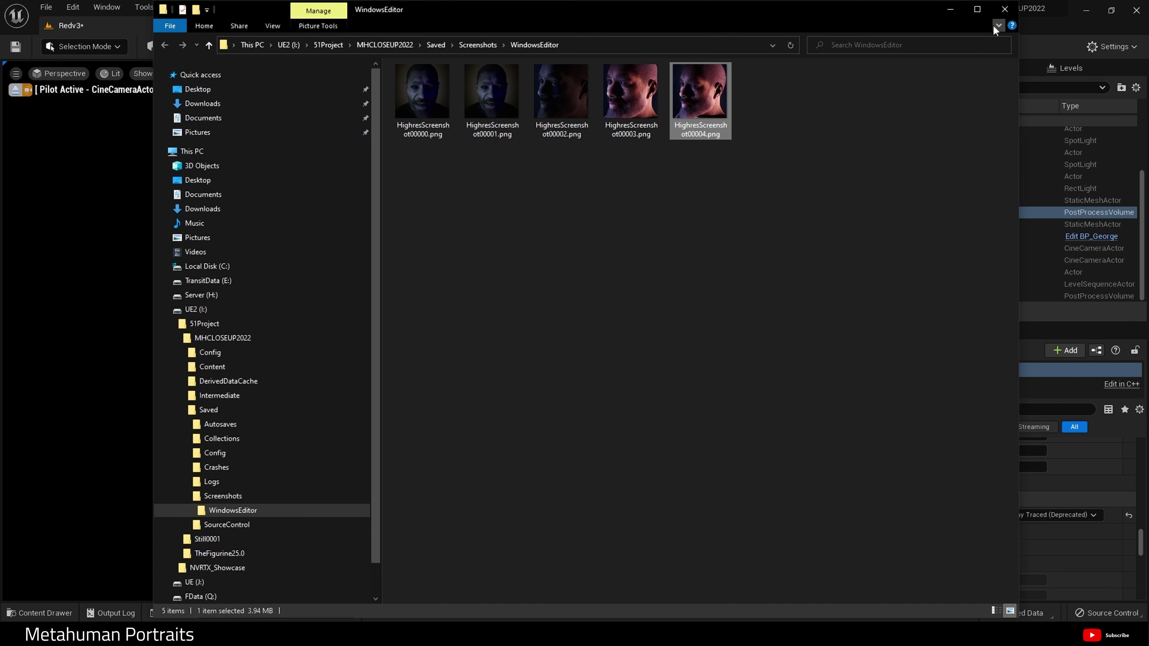
{"action": "left_click", "coordinate": [1005, 9]}
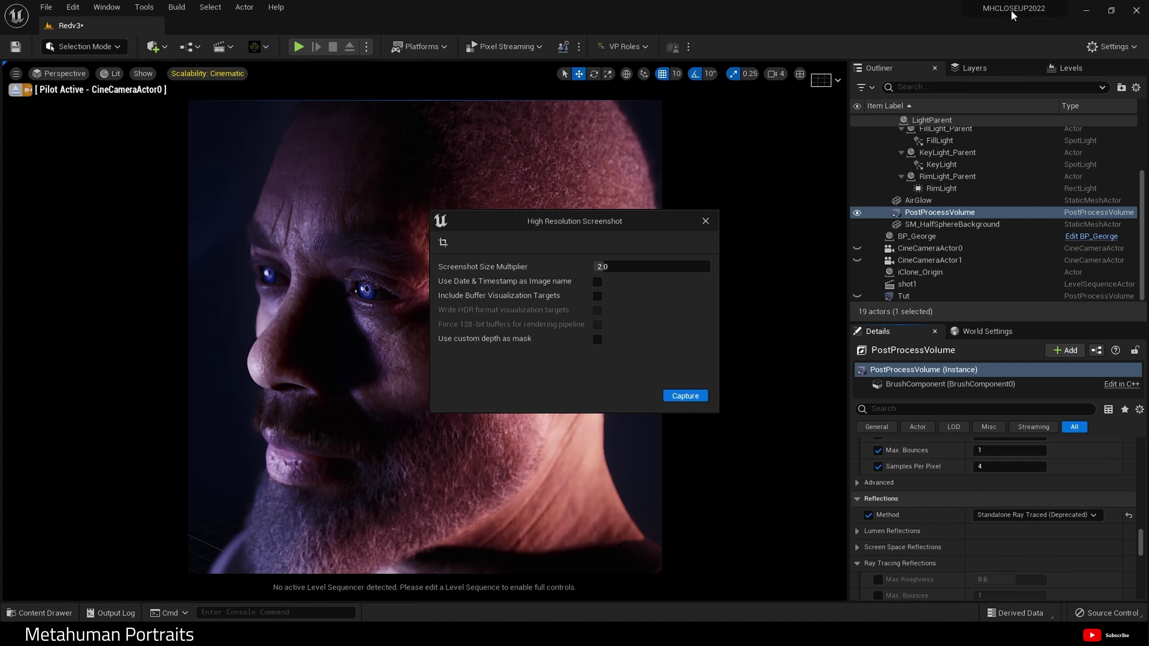
{"action": "left_click", "coordinate": [713, 223]}
Turn on Draw Debug Focus Plane in CineCameraActor0's focus settings
{"action": "left_click", "coordinate": [954, 248]}
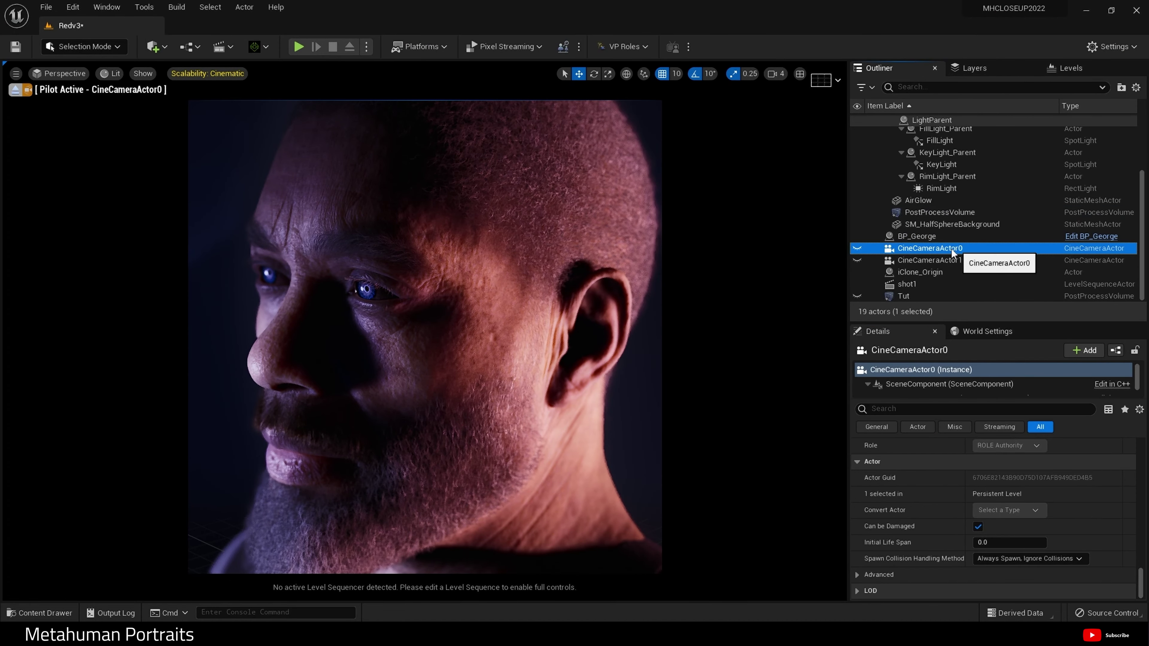
{"action": "scroll", "coordinate": [1113, 560], "scroll_direction": "up", "scroll_amount": 5}
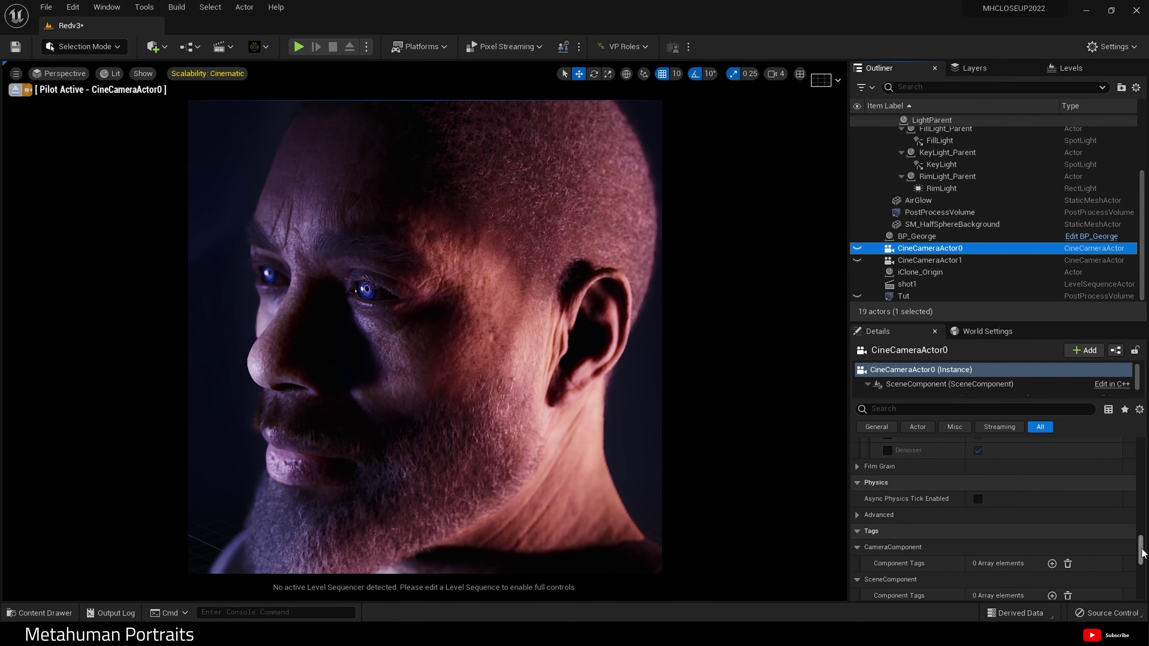
{"action": "left_click_drag", "start_coordinate": [1142, 550], "coordinate": [1141, 446]}
{"action": "scroll", "coordinate": [977, 544], "scroll_direction": "down", "scroll_amount": 10}
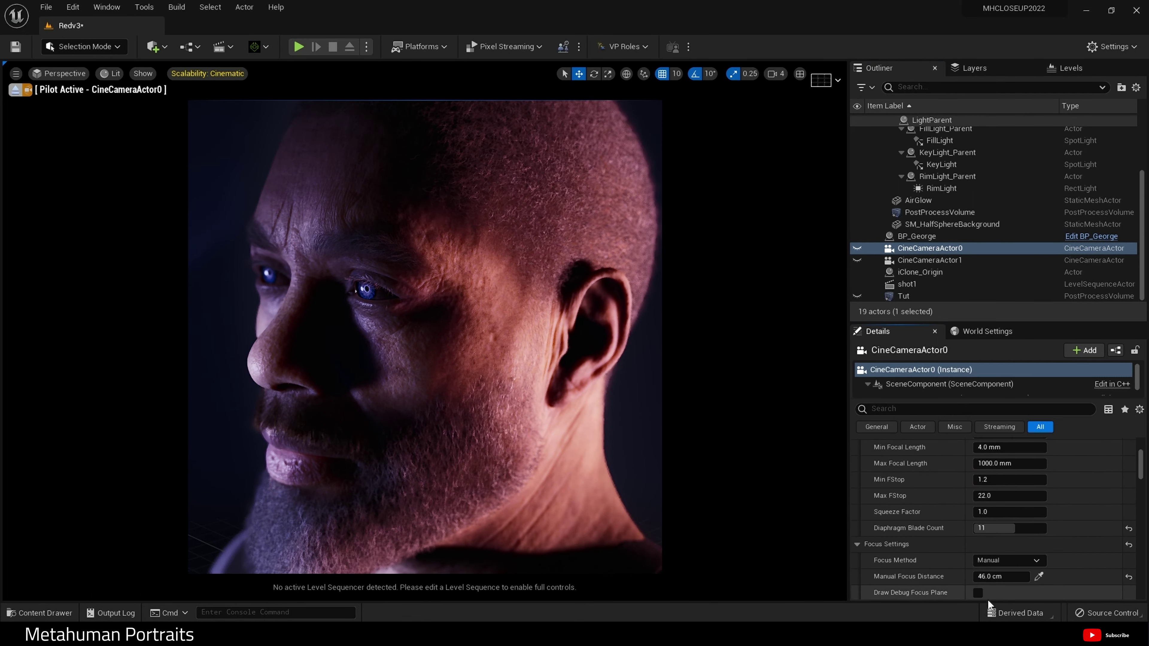
{"action": "left_click", "coordinate": [977, 593]}
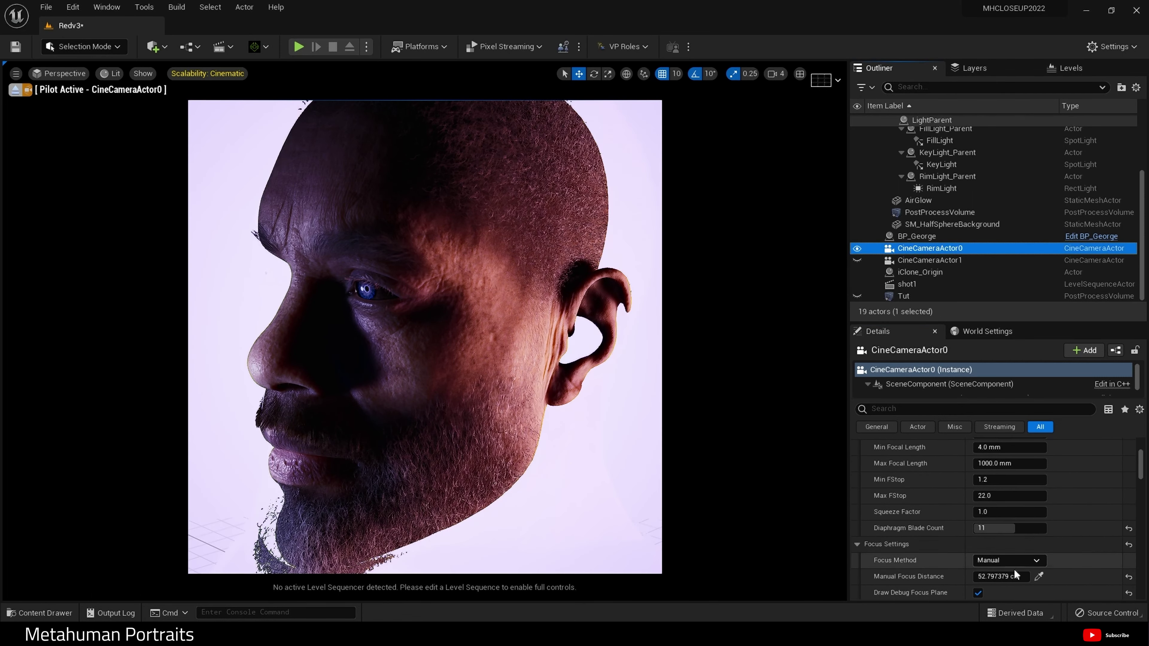
Adjust CineCameraActor0's Manual Focus Distance to about 52.69 cm, placing the debug focus plane around the near eye
{"action": "left_click_drag", "start_coordinate": [995, 577], "coordinate": [998, 576]}
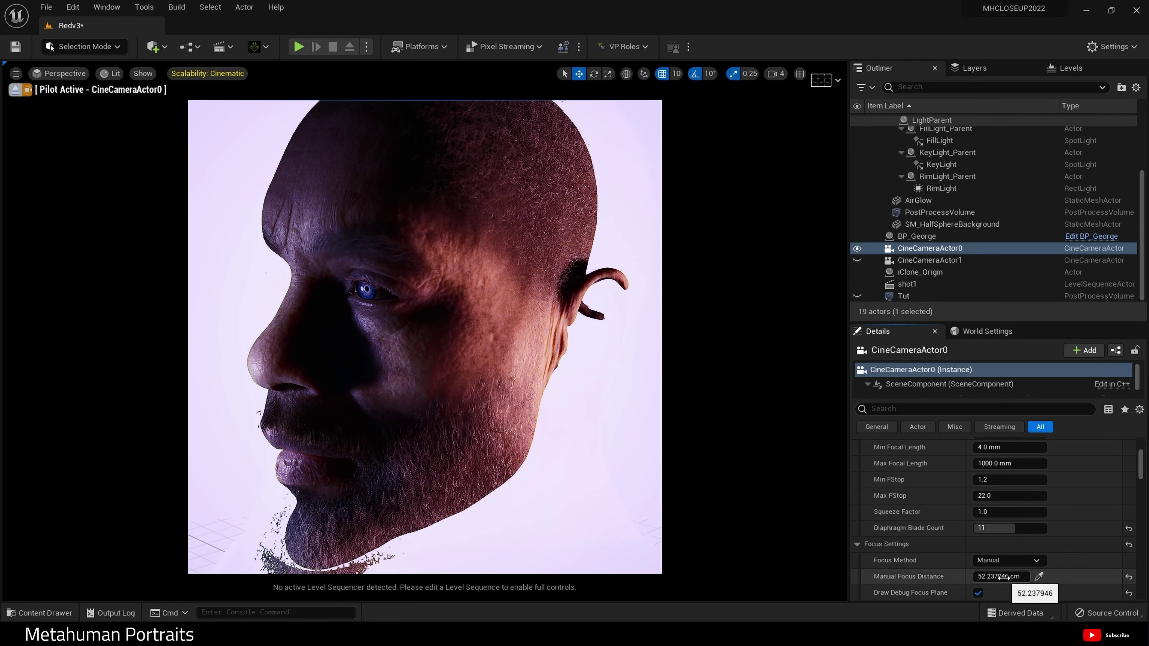
{"action": "left_click_drag", "start_coordinate": [1000, 577], "coordinate": [995, 576]}
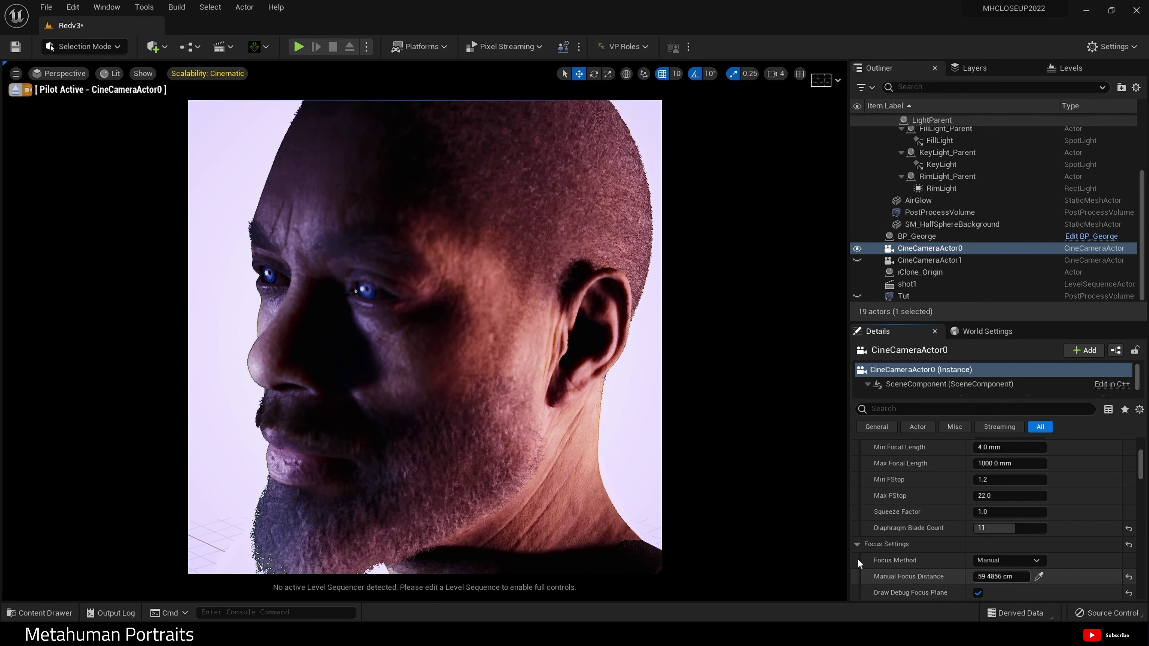
{"action": "left_click", "coordinate": [395, 295]}
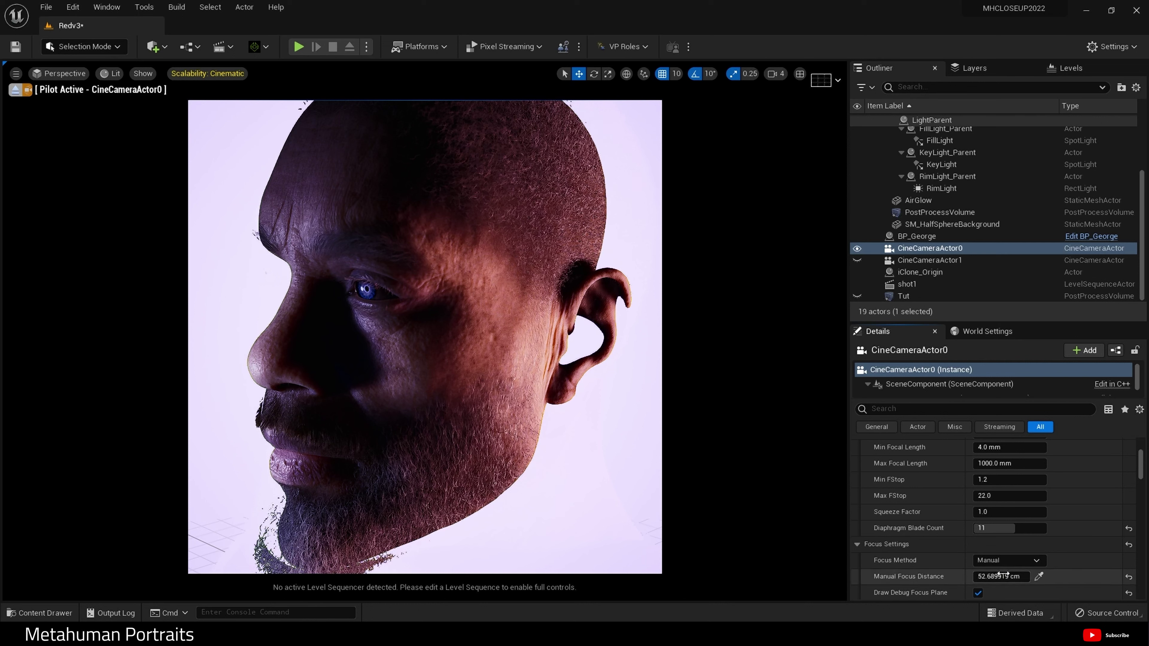
Adjust CineCameraActor0's Manual Focus Distance to about 51.64 cm and turn off Draw Debug Focus Plane
{"action": "left_click_drag", "start_coordinate": [1003, 574], "coordinate": [998, 573]}
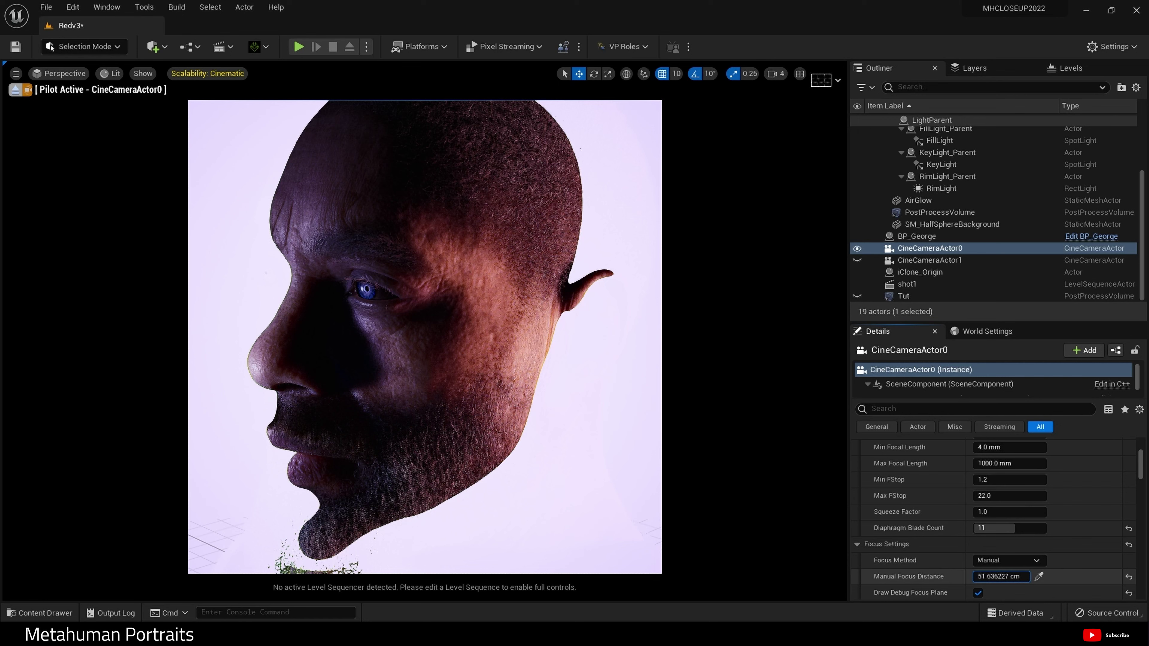
{"action": "left_click", "coordinate": [978, 592]}
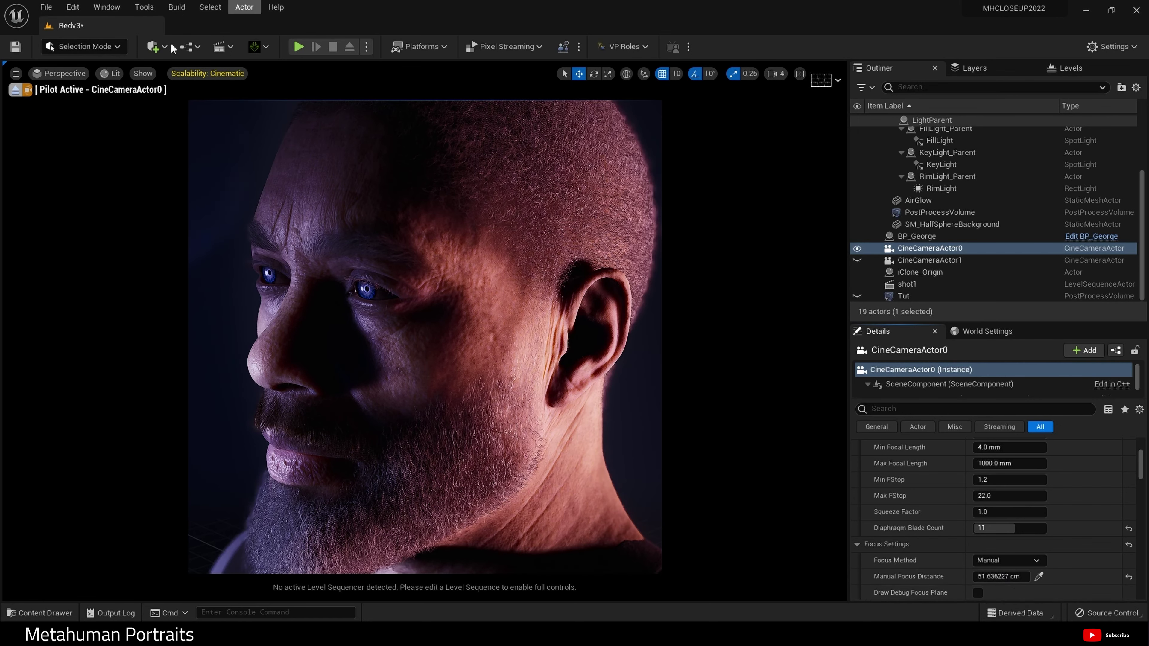
Capture another high-resolution screenshot of the refocused portrait with a size multiplier of 2
{"action": "left_click", "coordinate": [15, 73]}
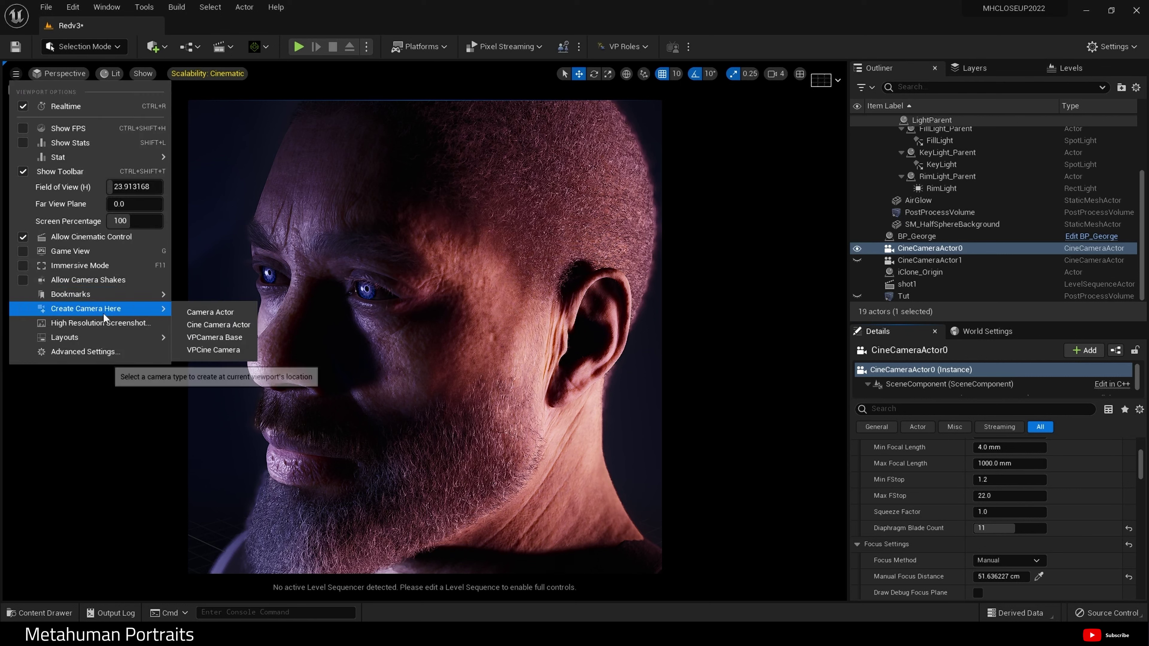
{"action": "left_click", "coordinate": [104, 329]}
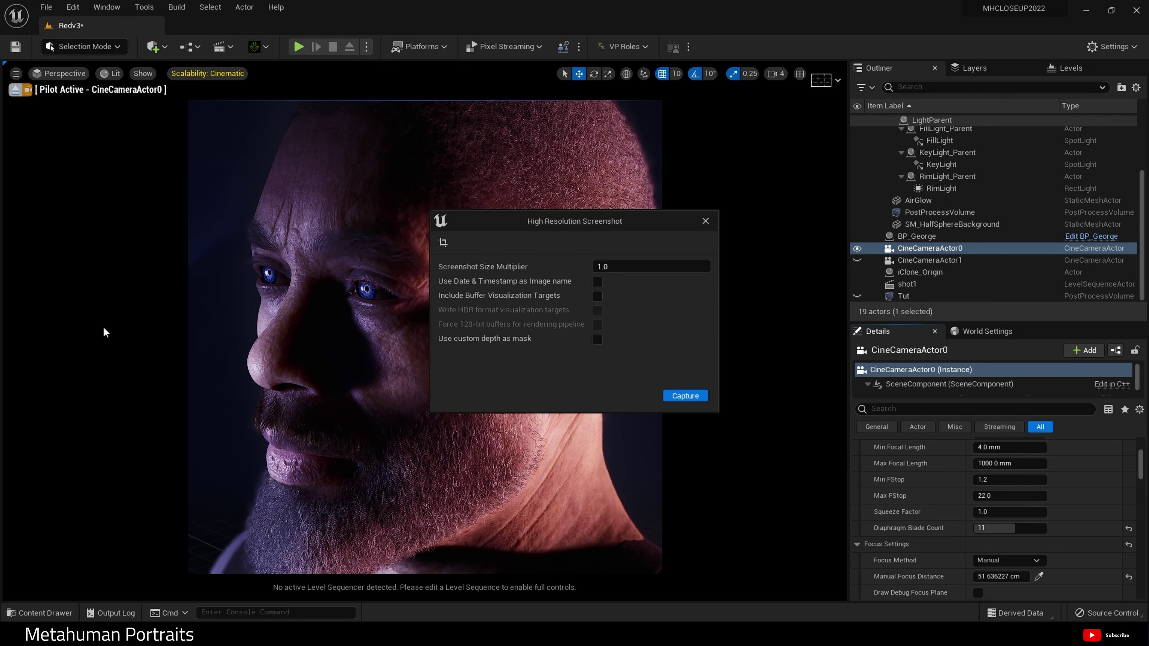
{"action": "left_click", "coordinate": [638, 266]}
{"action": "key", "text": "BackSpace"}
{"action": "type", "text": "2"}
{"action": "key", "text": "Return"}
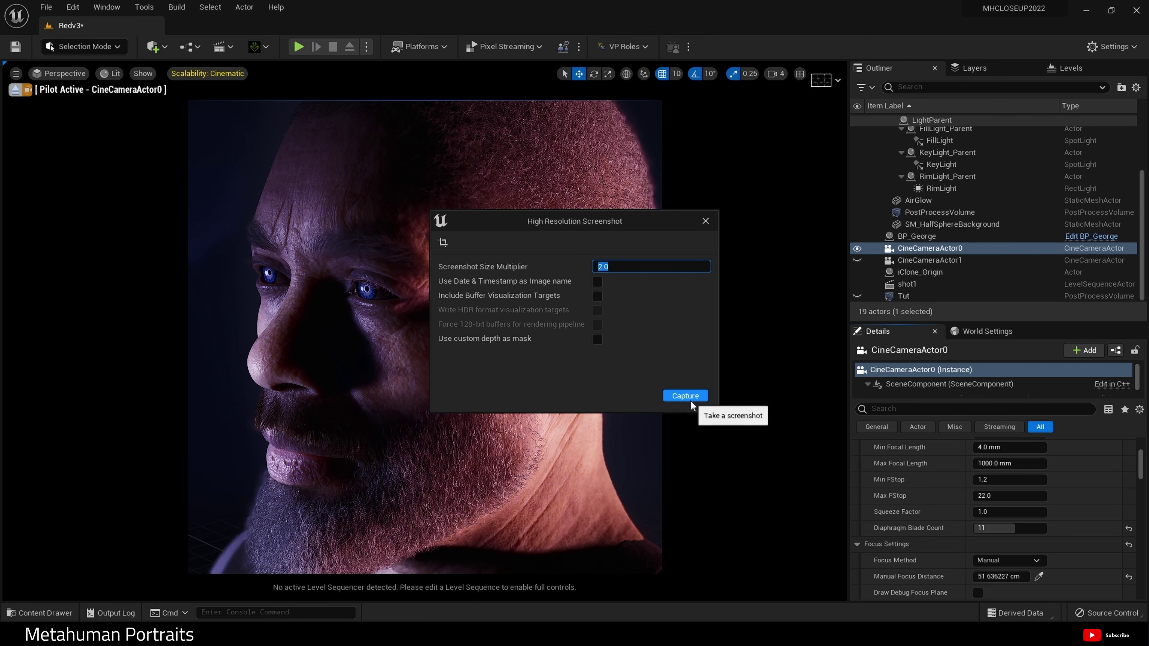
{"action": "left_click", "coordinate": [688, 397]}
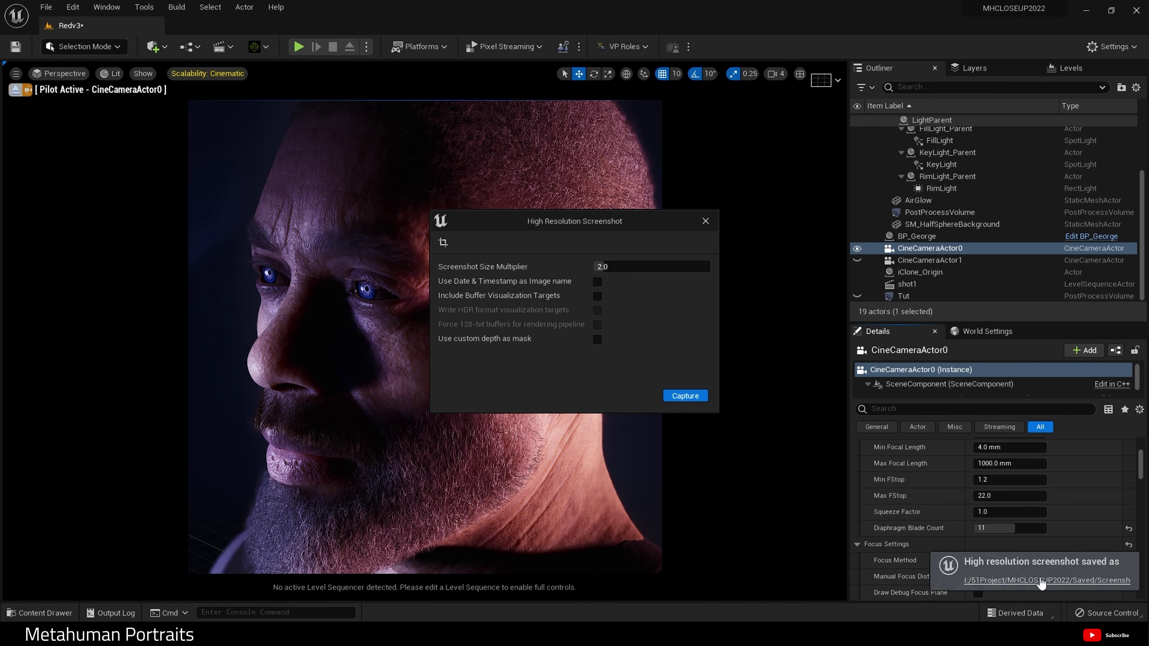
Compare HighresScreenshot00005.png with HighresScreenshot00004.png from the saved folder, and dismiss the image, folder and screenshot dialog
{"action": "left_click", "coordinate": [1040, 584]}
{"action": "left_click", "coordinate": [717, 94]}
{"action": "double_click", "coordinate": [717, 95]}
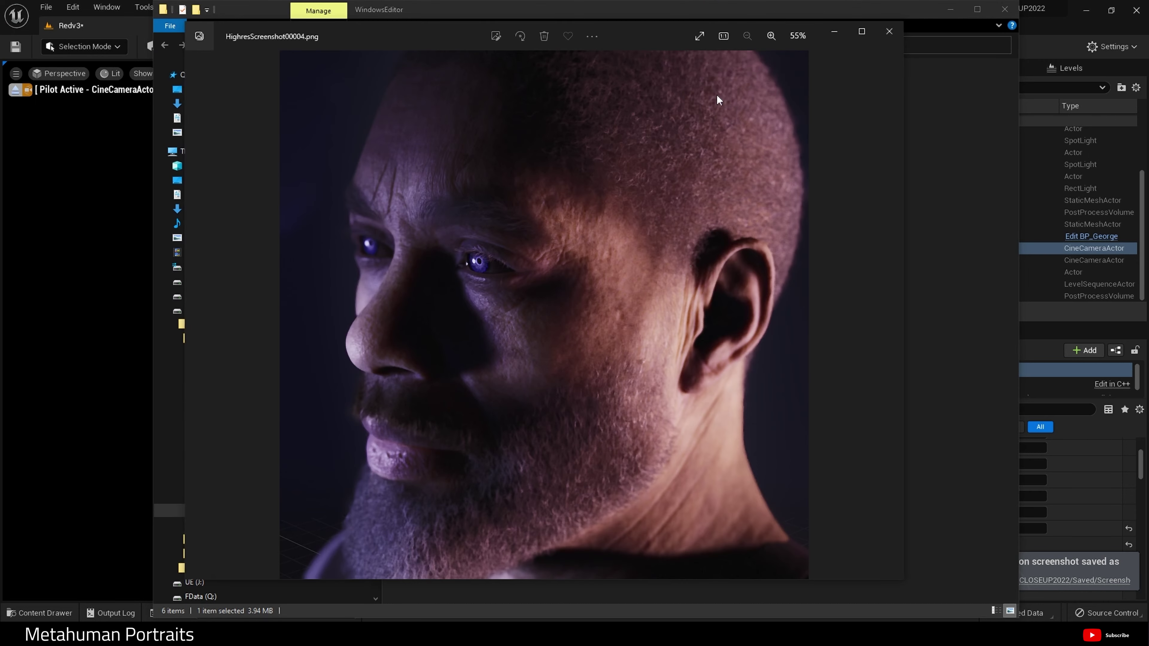
{"action": "left_click", "coordinate": [889, 316]}
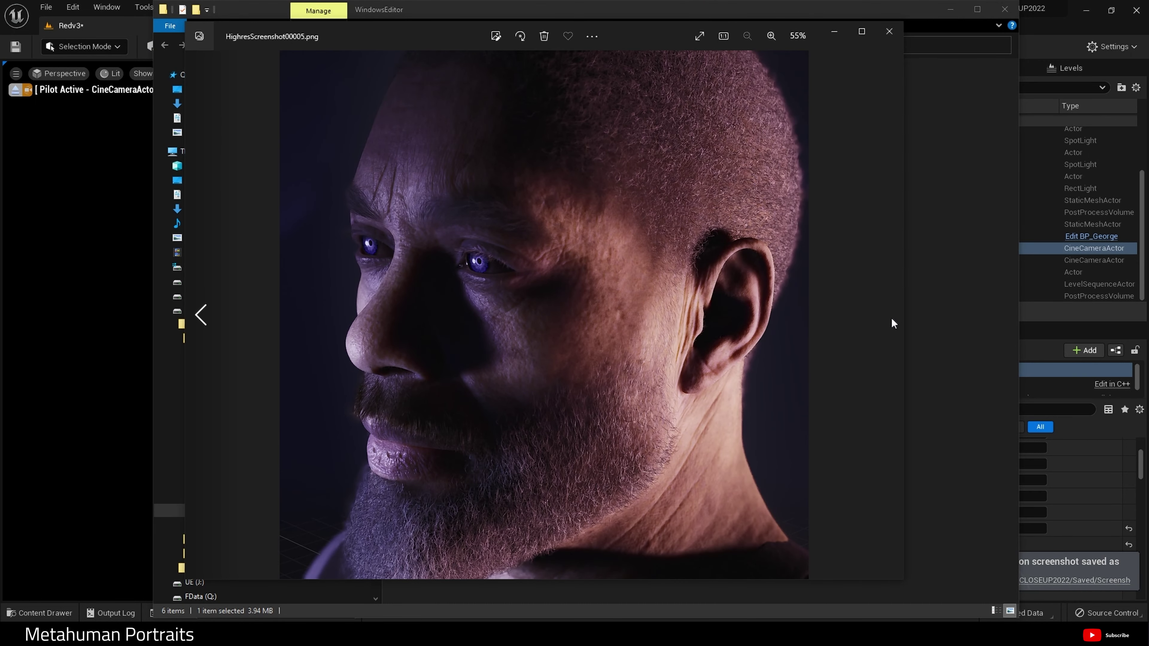
{"action": "left_click", "coordinate": [201, 315]}
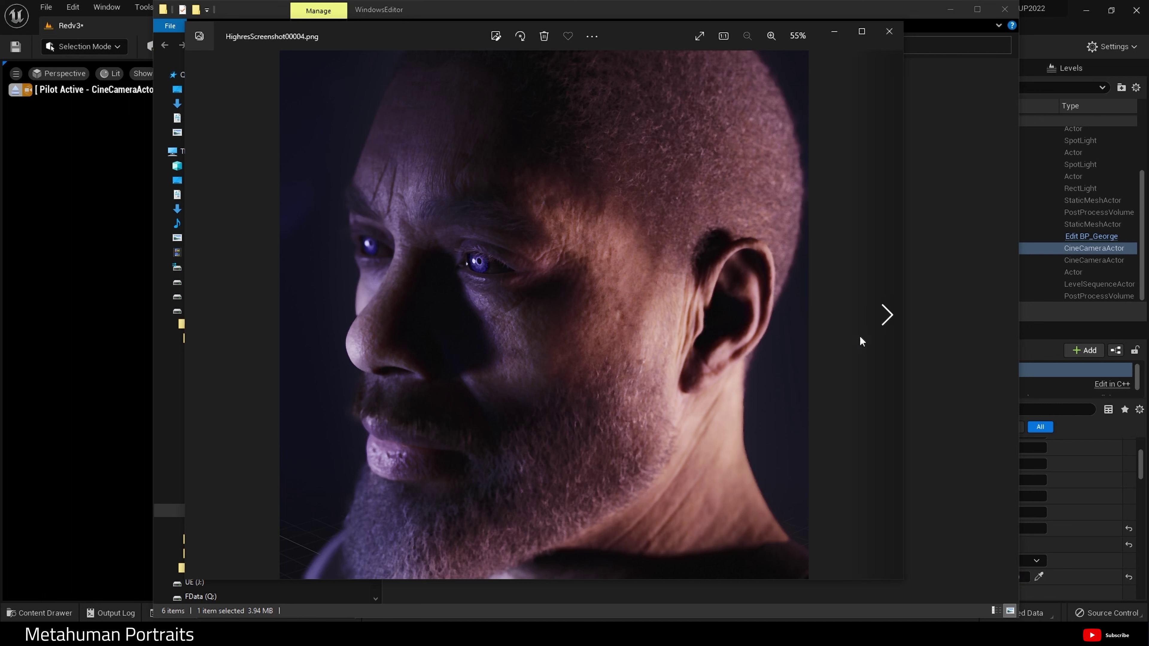
{"action": "left_click", "coordinate": [888, 322]}
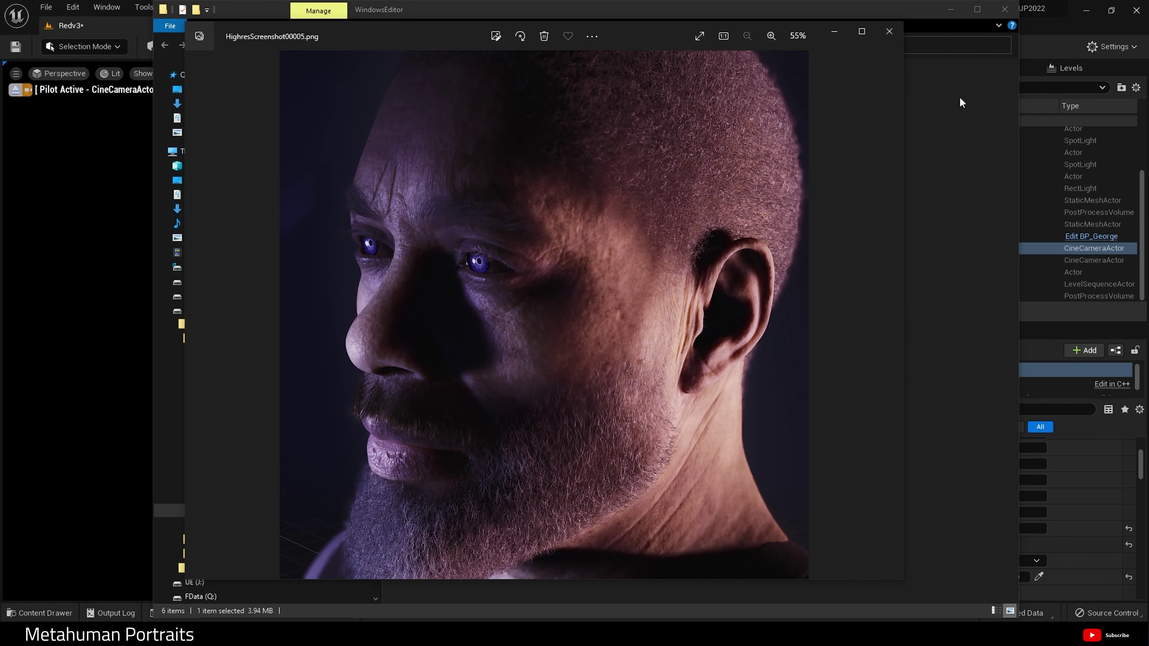
{"action": "left_click", "coordinate": [888, 28]}
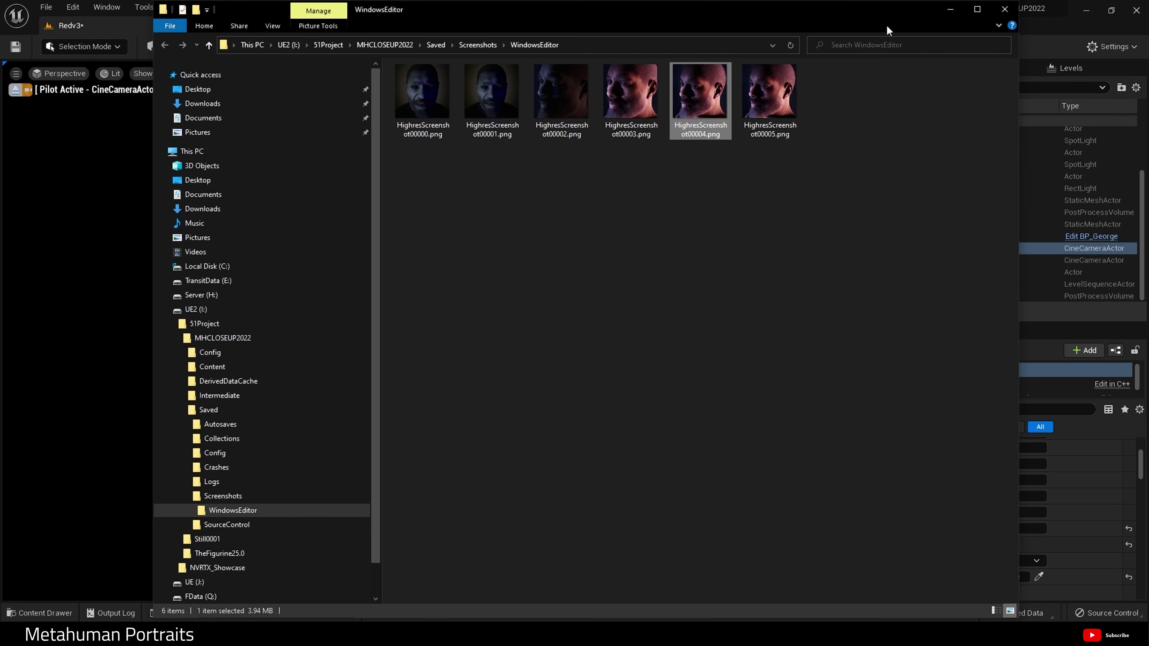
{"action": "left_click", "coordinate": [953, 11]}
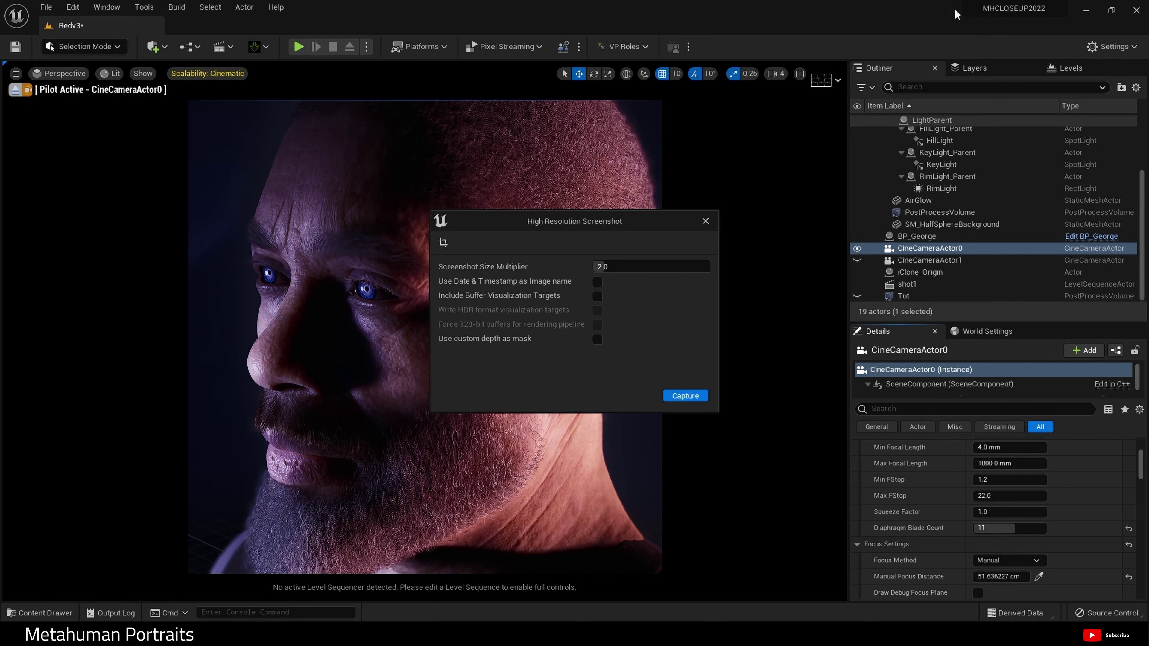
{"action": "left_click", "coordinate": [684, 395]}
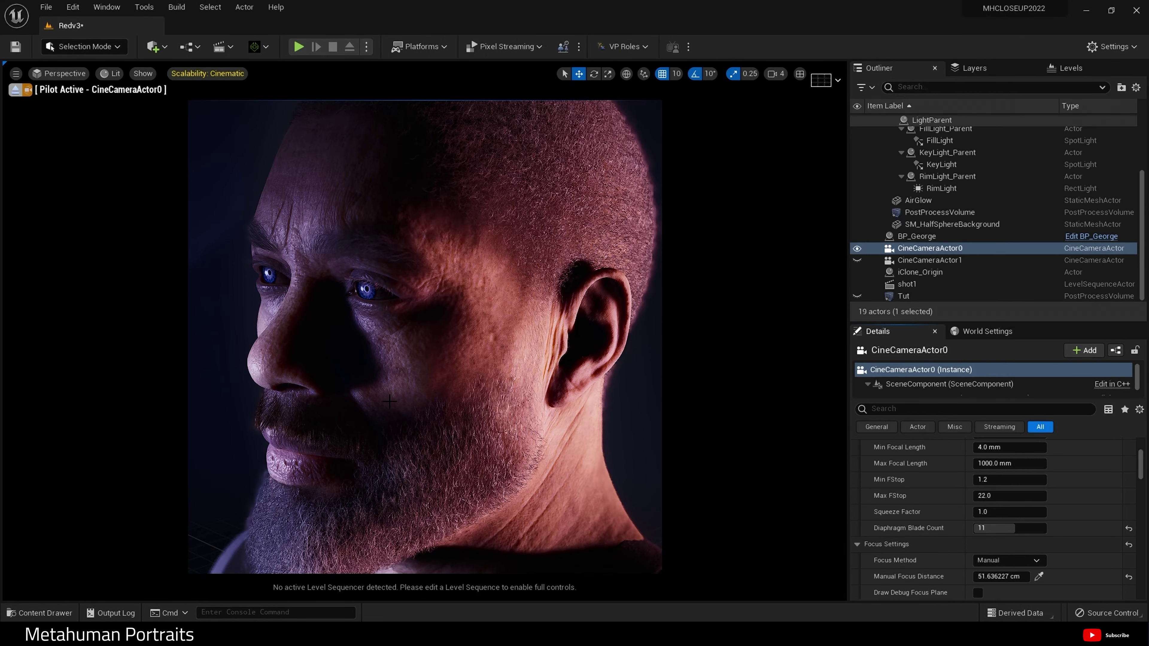
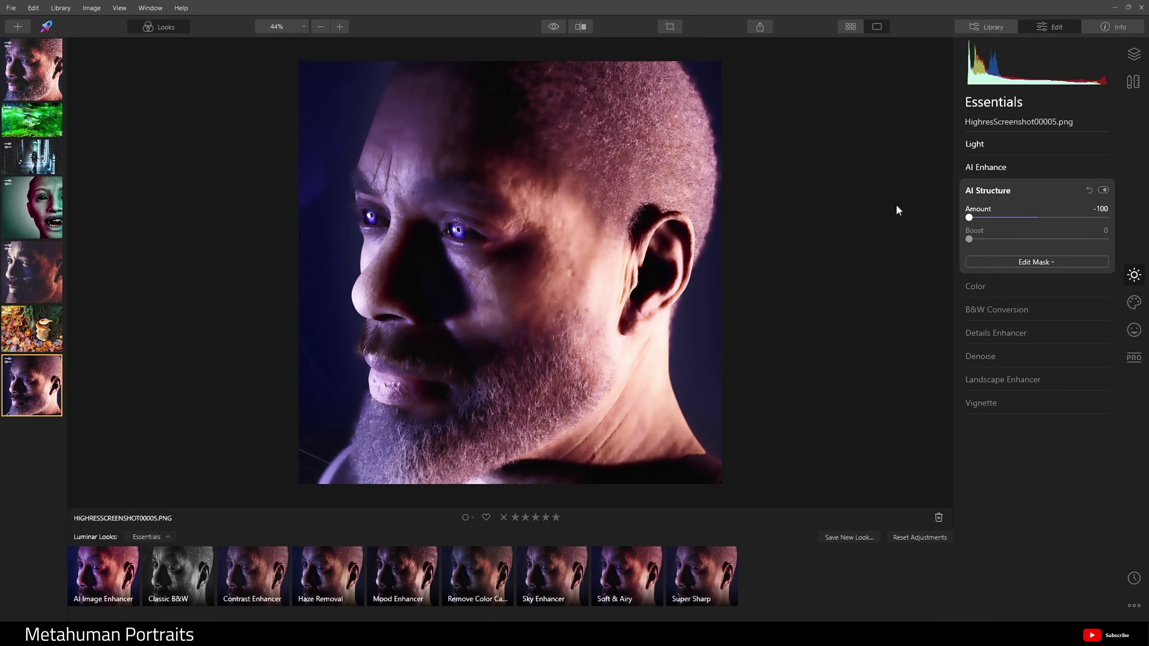
In Luminar, set AI Structure's Amount to 7 on HighresScreenshot00005.png and try out its Boost
{"action": "left_click_drag", "start_coordinate": [968, 217], "coordinate": [1108, 189]}
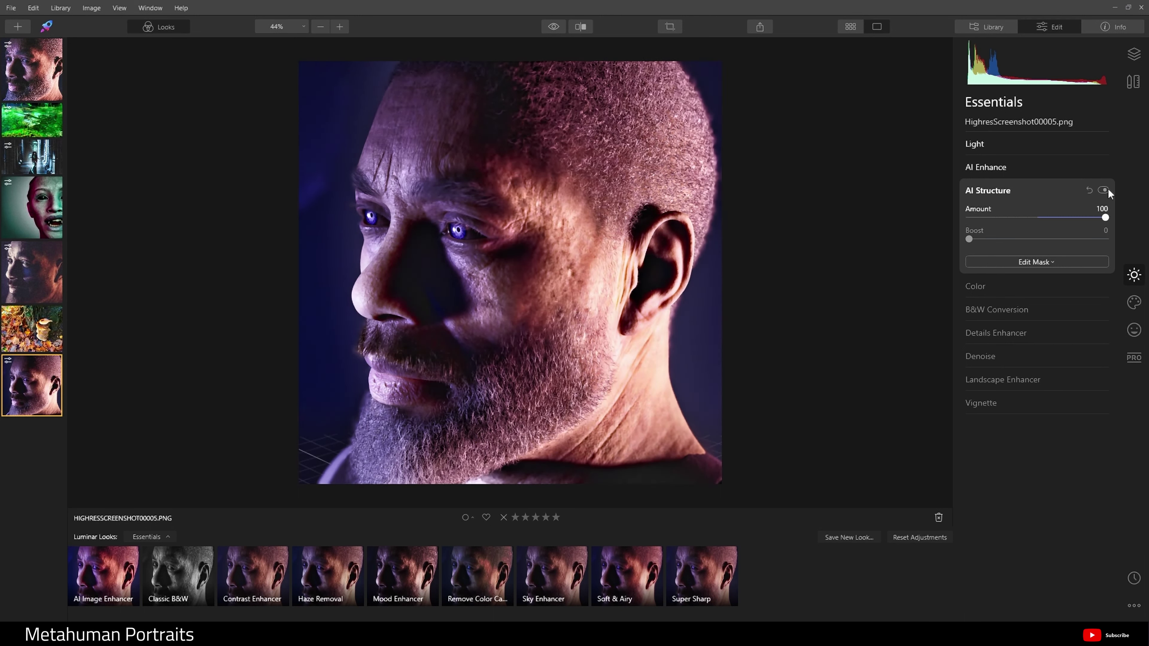
{"action": "left_click", "coordinate": [1039, 218]}
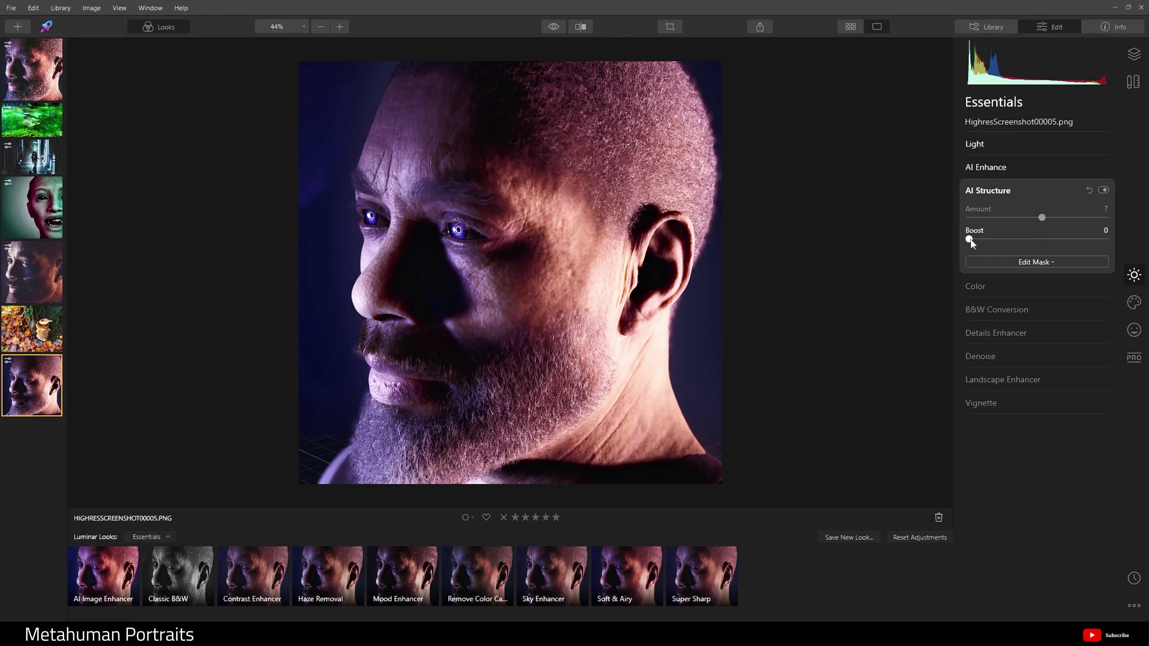
{"action": "left_click_drag", "start_coordinate": [970, 239], "coordinate": [968, 266]}
Set the portrait's Color adjustments to Saturation -45 and Vibrance 43
{"action": "left_click", "coordinate": [1029, 287]}
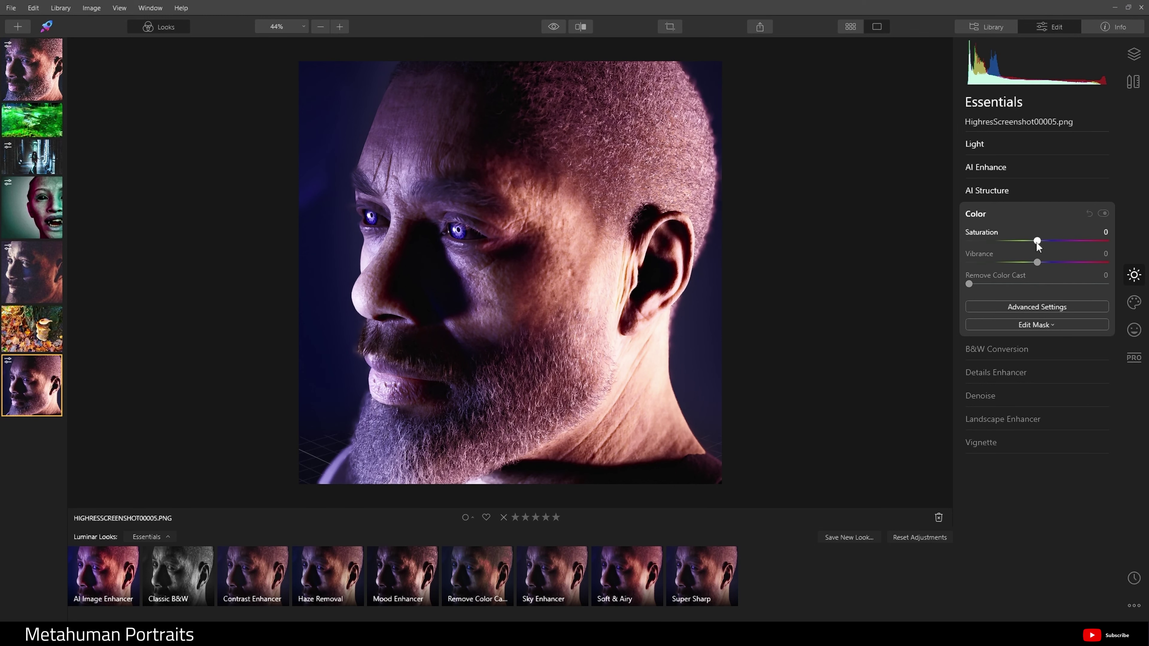
{"action": "left_click_drag", "start_coordinate": [1035, 242], "coordinate": [1062, 261]}
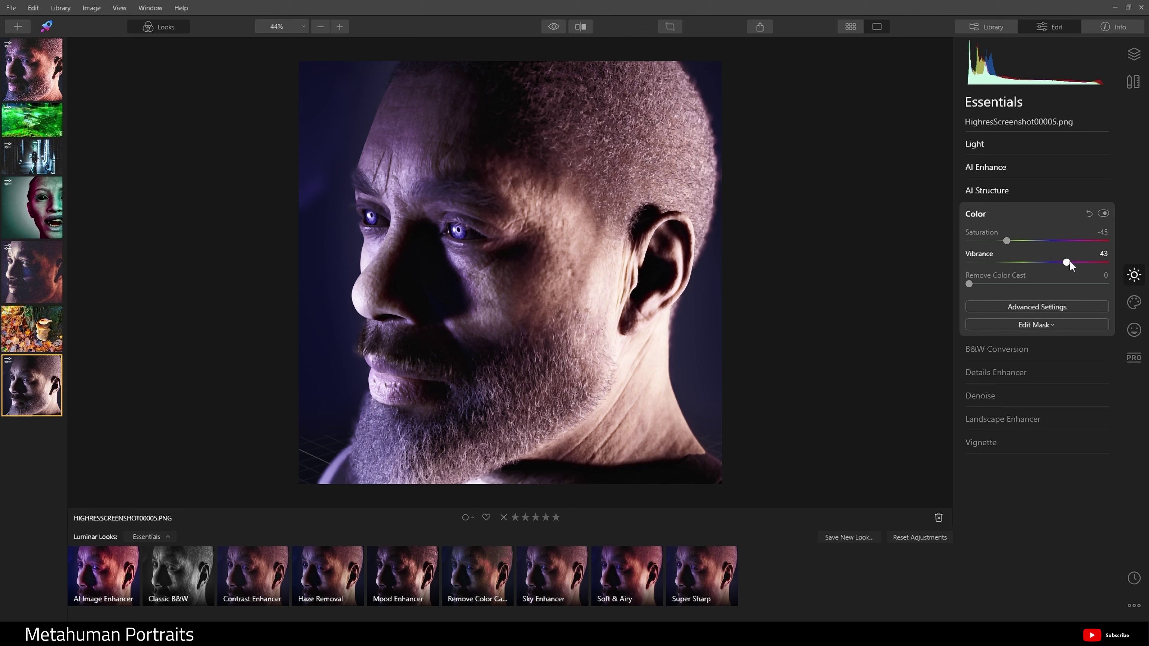
Set the Details Enhancer to Small Details 27, Medium Details 12 and Sharpen 16
{"action": "left_click", "coordinate": [995, 372]}
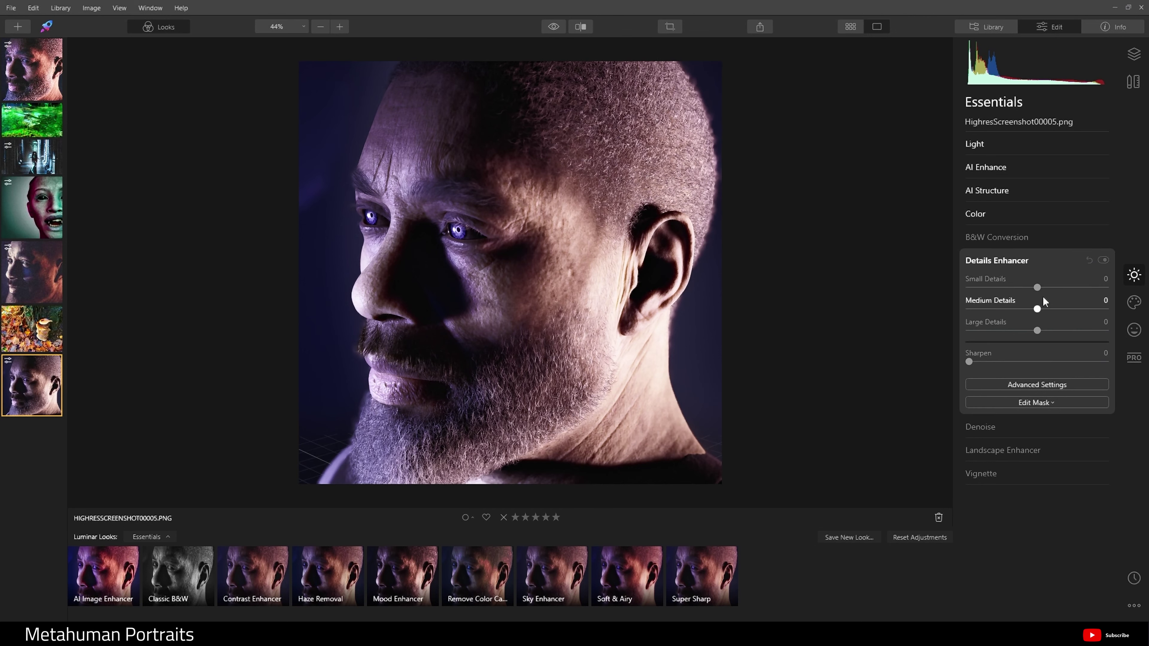
{"action": "mouse_move", "coordinate": [1037, 288]}
{"action": "left_mouse_down"}
{"action": "mouse_move", "coordinate": [1052, 293]}
{"action": "mouse_move", "coordinate": [1045, 309]}
{"action": "left_mouse_up"}
{"action": "left_click_drag", "start_coordinate": [969, 361], "coordinate": [993, 366]}
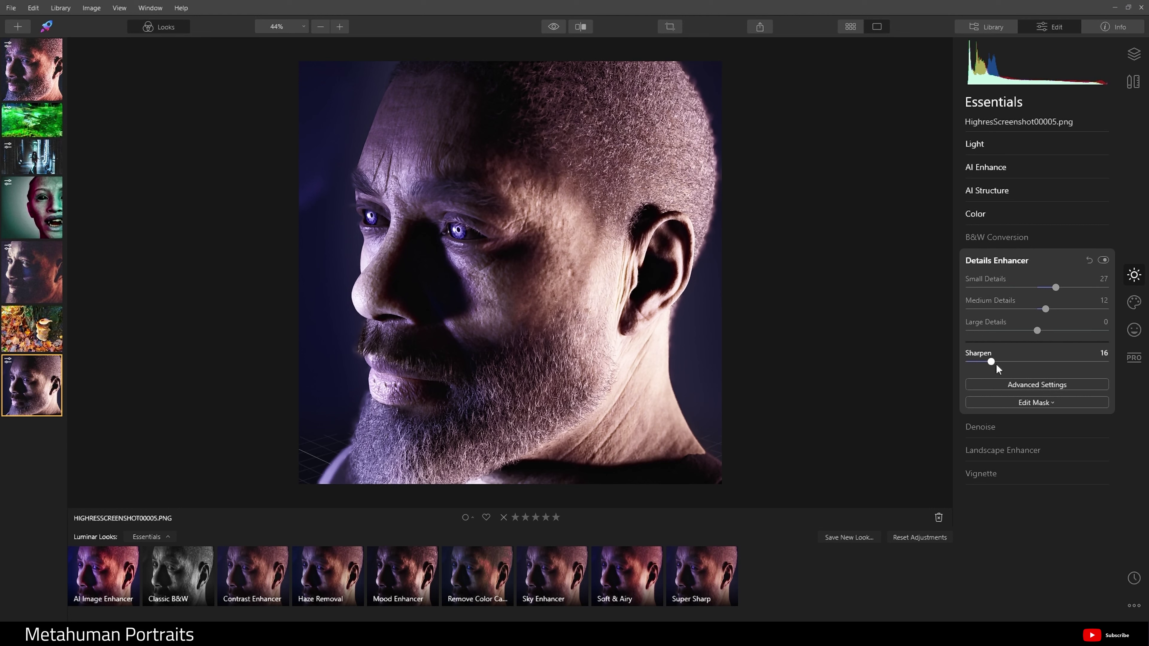
Add a slight amount of Luminosity Denoise to the portrait
{"action": "left_click", "coordinate": [996, 428]}
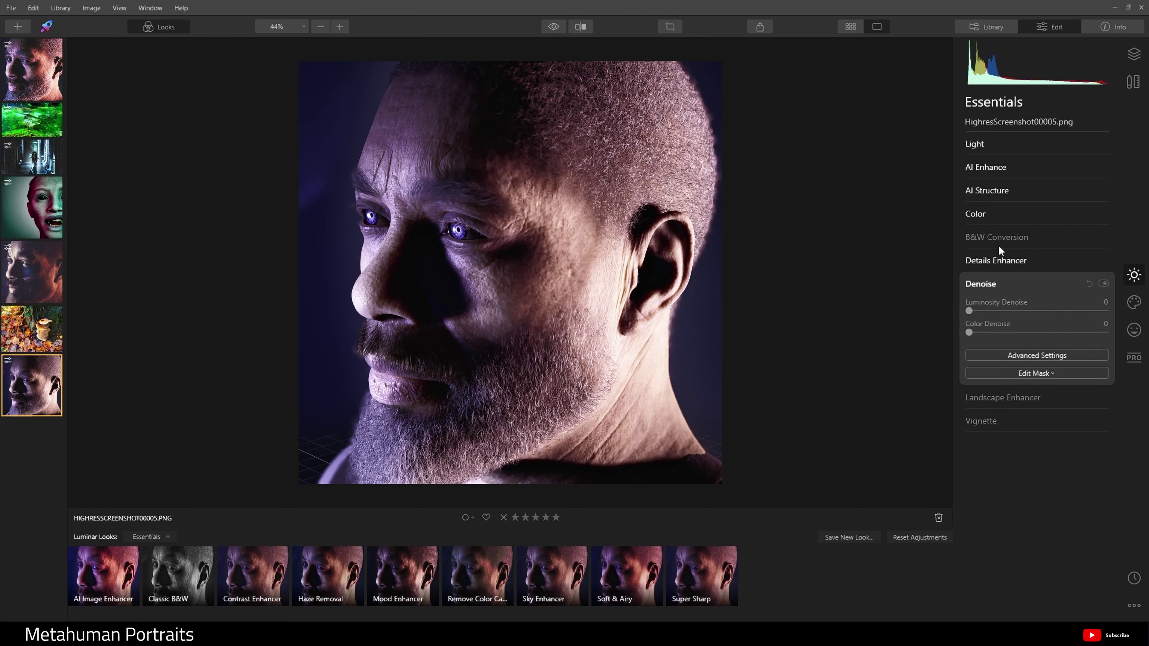
{"action": "left_click_drag", "start_coordinate": [972, 311], "coordinate": [977, 312]}
{"action": "left_click_drag", "start_coordinate": [976, 311], "coordinate": [979, 311]}
Apply the Athena portrait toning LUT from Color Styles with an Amount of 23
{"action": "left_click", "coordinate": [1133, 303]}
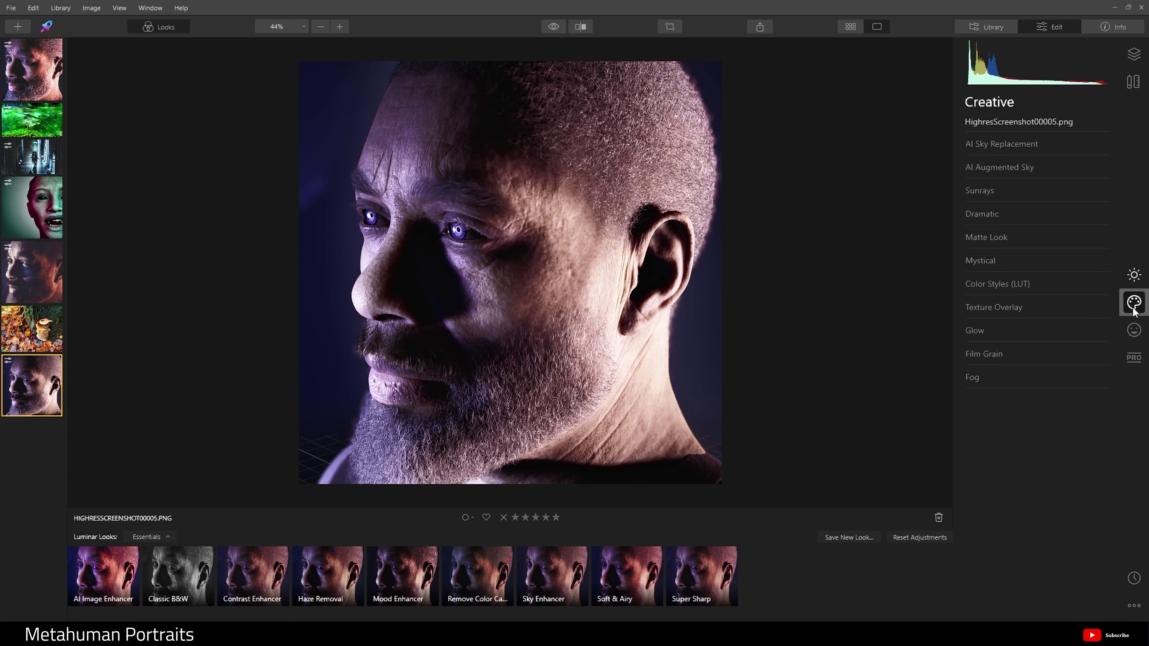
{"action": "left_click", "coordinate": [1049, 284]}
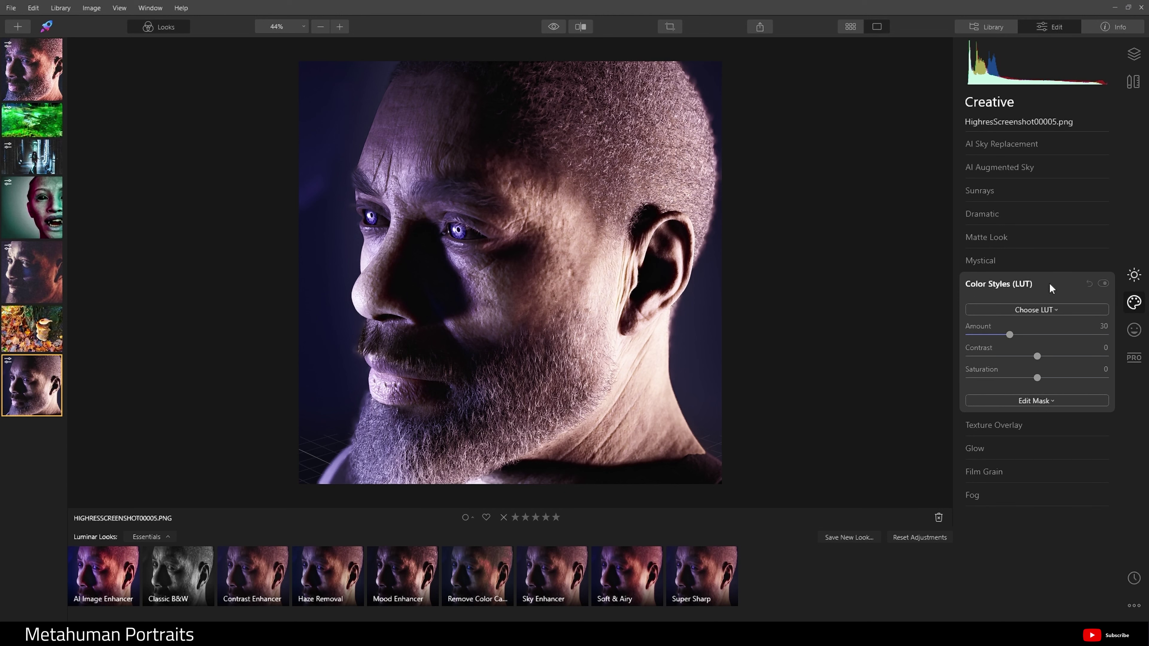
{"action": "left_click", "coordinate": [1040, 310]}
{"action": "scroll", "coordinate": [1054, 478], "scroll_direction": "down", "scroll_amount": 5}
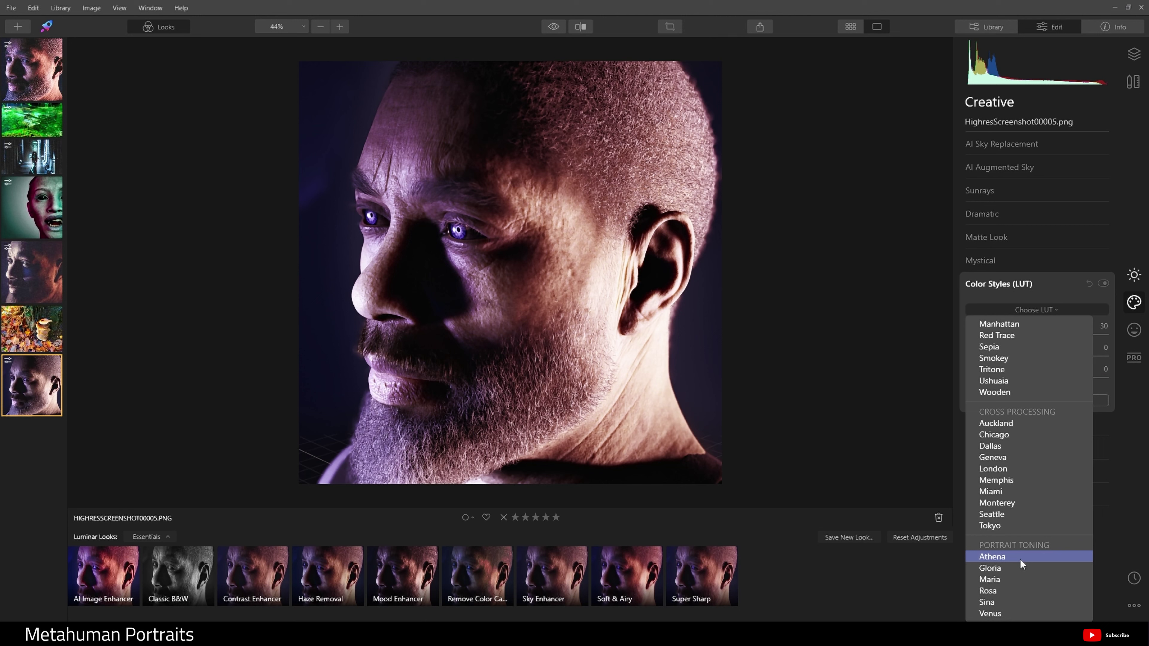
{"action": "left_click", "coordinate": [1010, 556]}
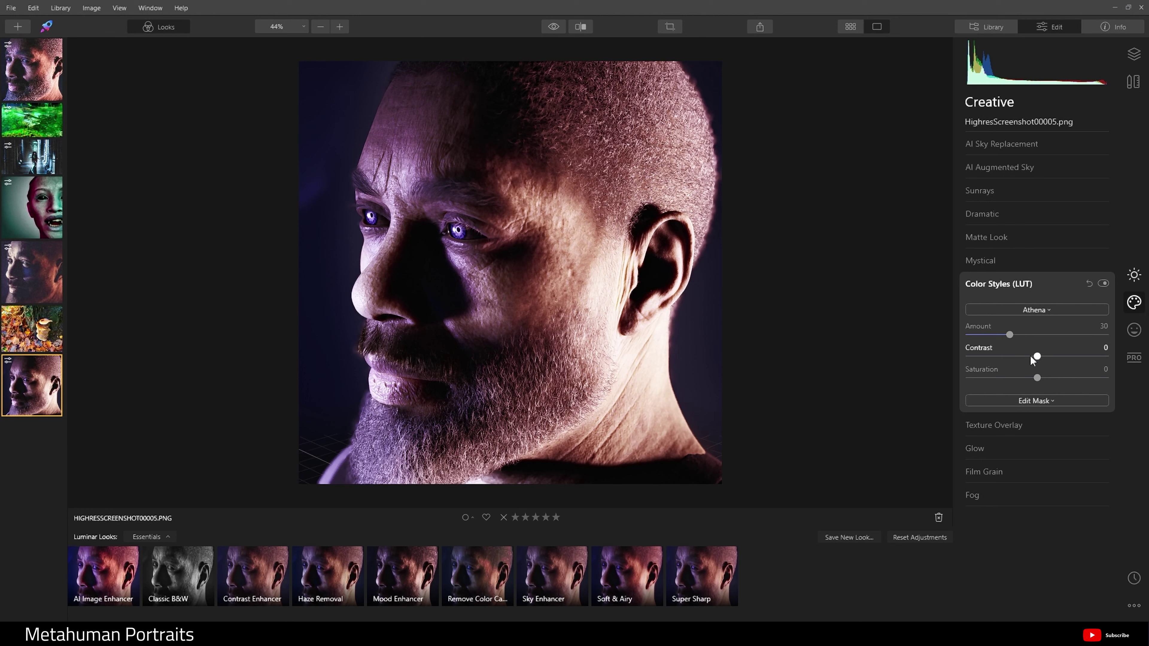
{"action": "left_click_drag", "start_coordinate": [1009, 335], "coordinate": [1000, 335]}
Add a Soft Focus Bright Glow with Amount 7 and Film Grain with Amount 6
{"action": "left_click", "coordinate": [1001, 451]}
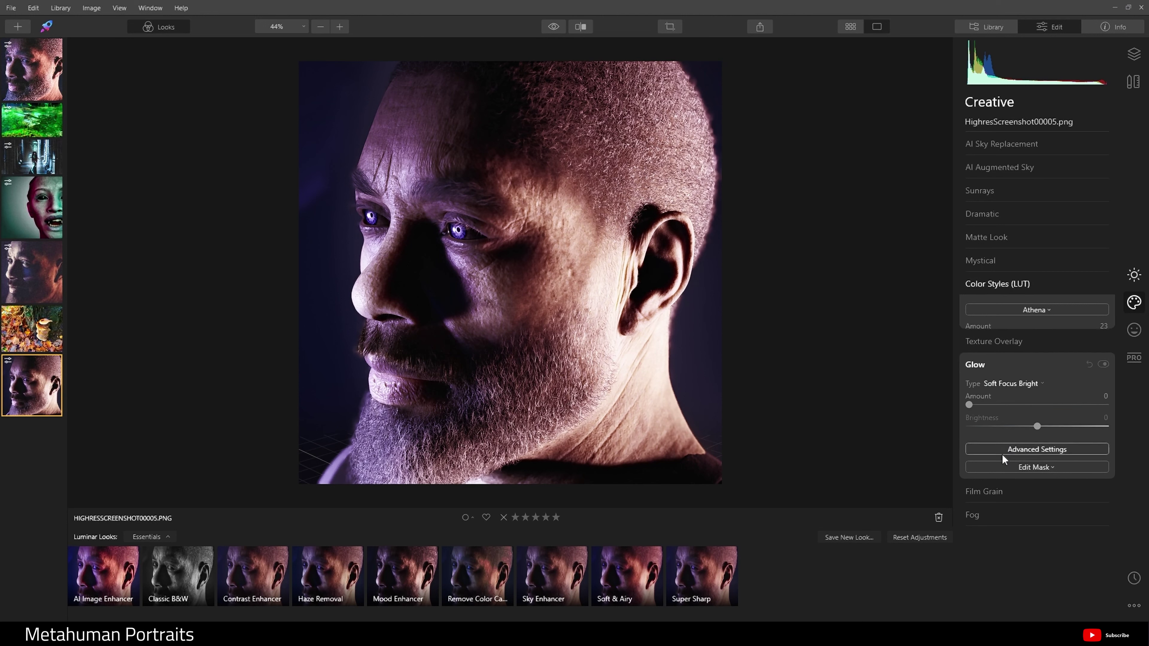
{"action": "mouse_move", "coordinate": [974, 371]}
{"action": "left_mouse_down"}
{"action": "mouse_move", "coordinate": [1117, 366]}
{"action": "mouse_move", "coordinate": [978, 372]}
{"action": "left_mouse_up"}
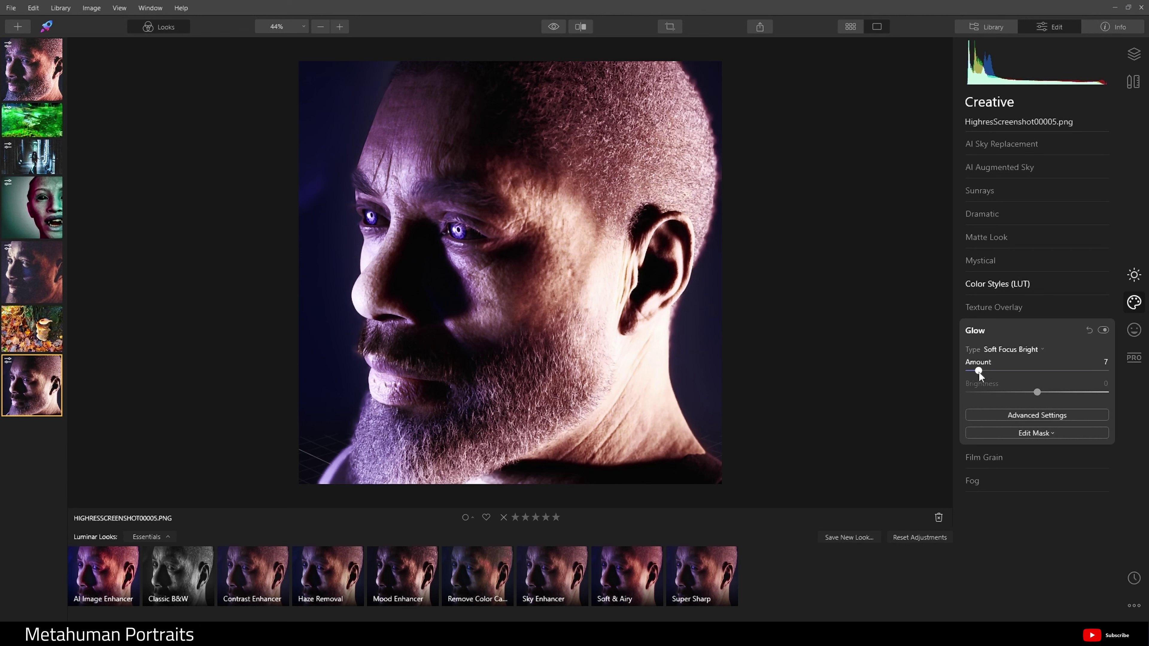
{"action": "left_click", "coordinate": [986, 461]}
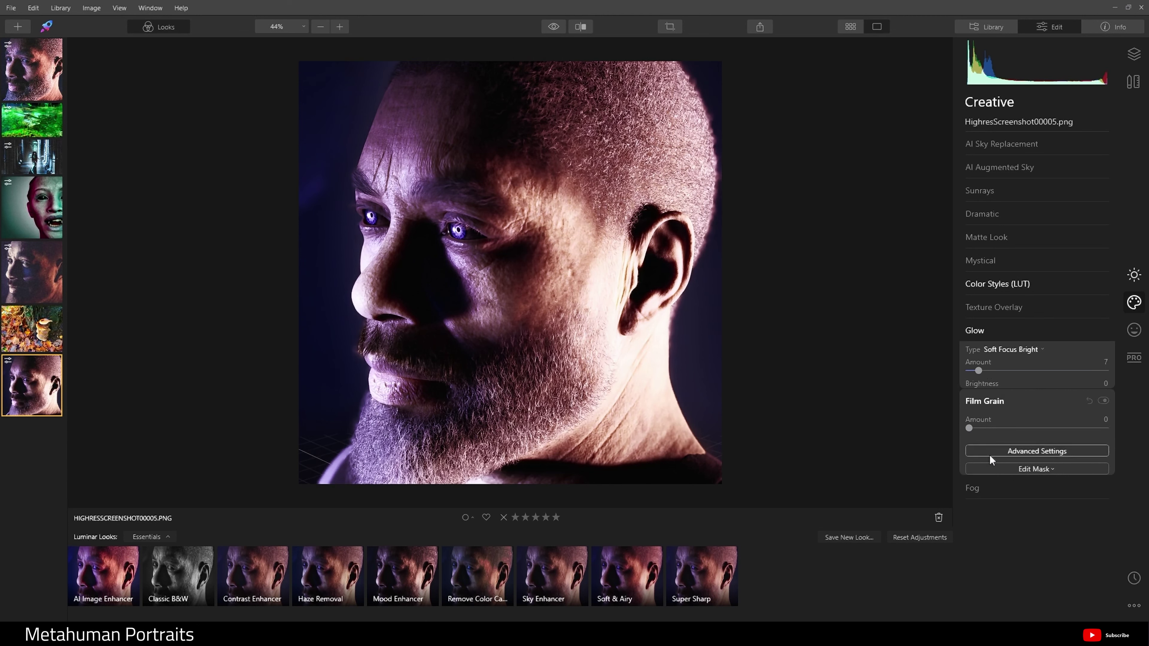
{"action": "mouse_move", "coordinate": [970, 380]}
{"action": "left_mouse_down"}
{"action": "mouse_move", "coordinate": [1115, 387]}
{"action": "mouse_move", "coordinate": [963, 387]}
{"action": "mouse_move", "coordinate": [1004, 383]}
{"action": "mouse_move", "coordinate": [978, 382]}
{"action": "left_mouse_up"}
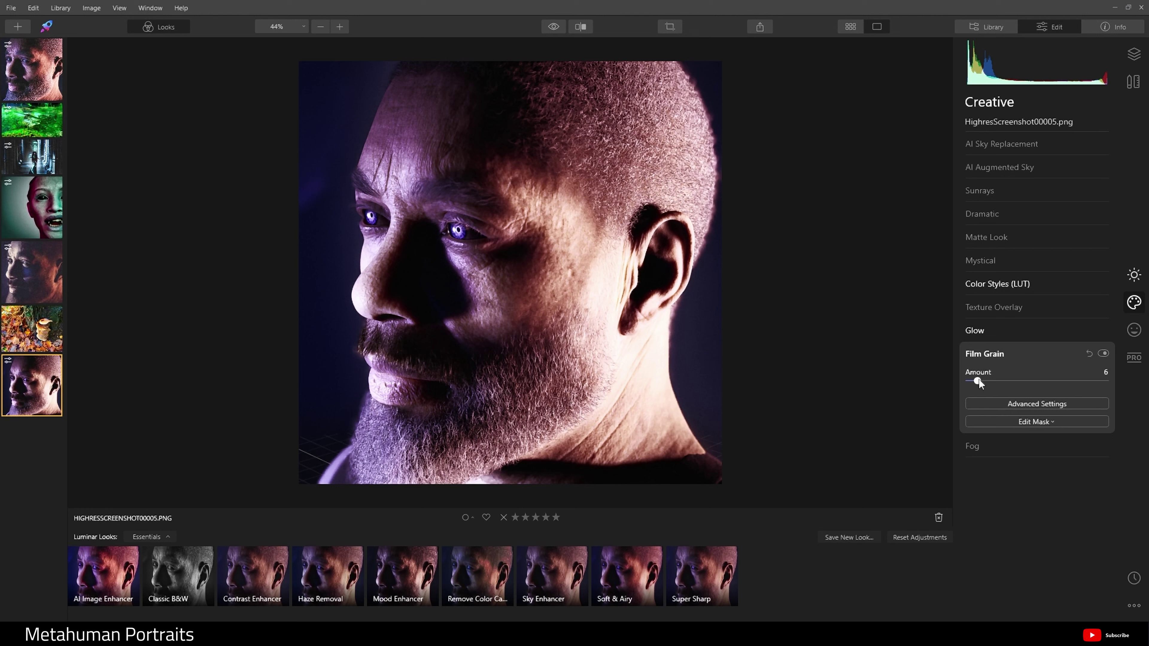
Add Light Fog to the portrait, try an Amount of 25 and settle on 2
{"action": "left_click", "coordinate": [1011, 450]}
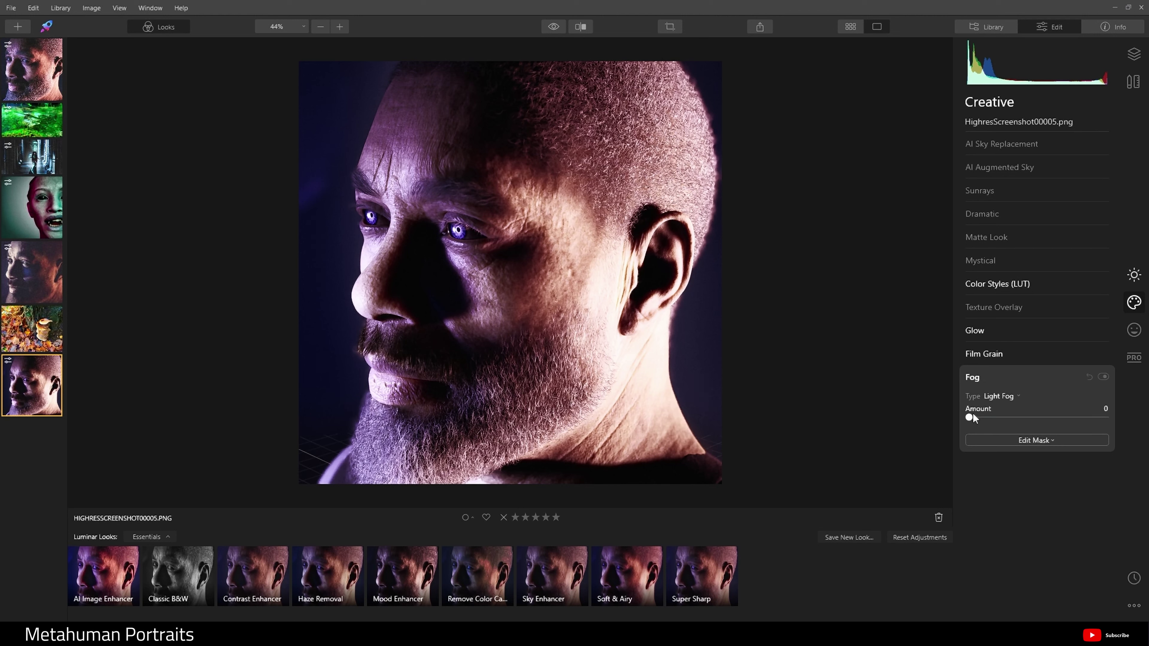
{"action": "left_click_drag", "start_coordinate": [979, 418], "coordinate": [1002, 424]}
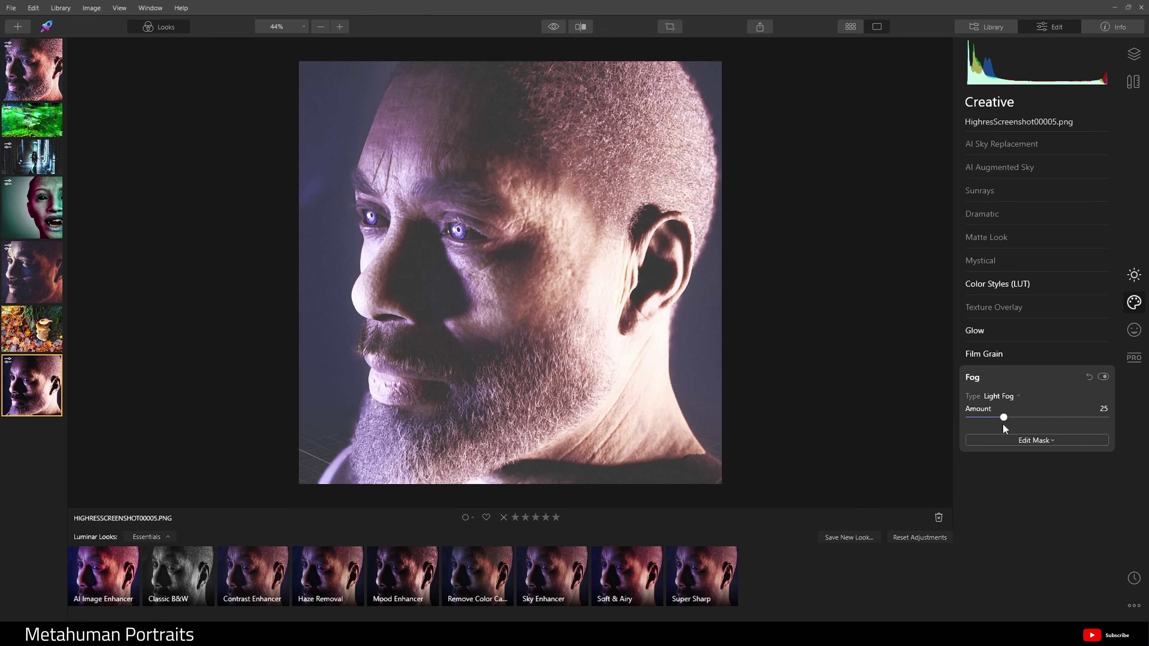
{"action": "left_click_drag", "start_coordinate": [1003, 422], "coordinate": [972, 422]}
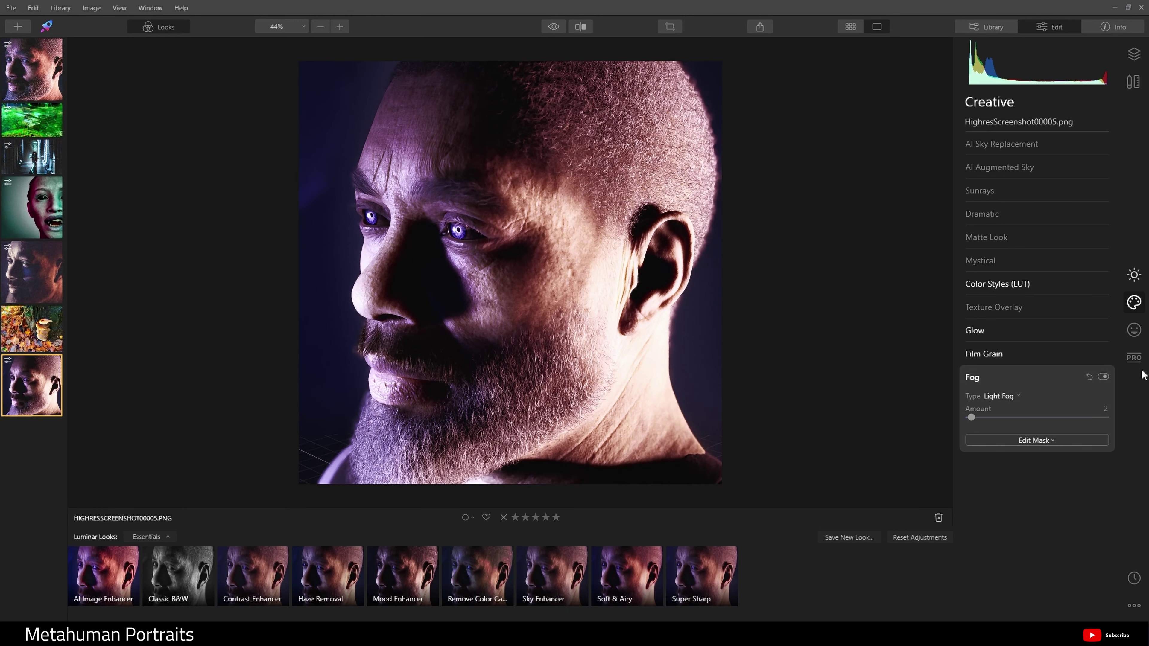
{"action": "left_click", "coordinate": [1134, 359]}
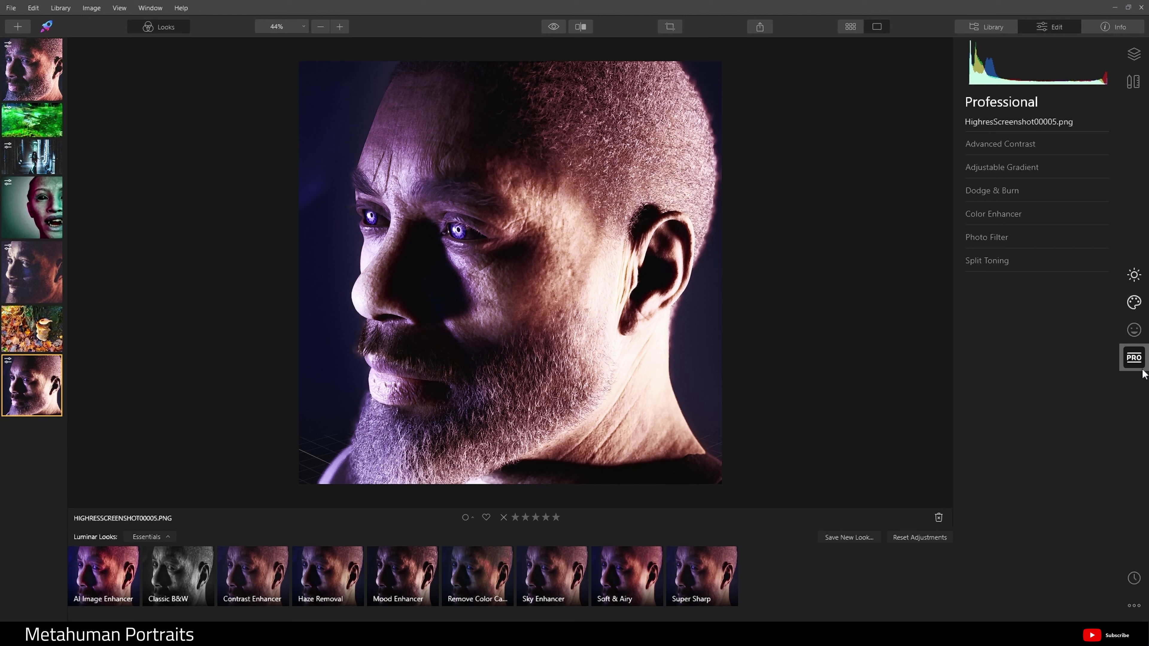
{"action": "left_click", "coordinate": [1135, 330]}
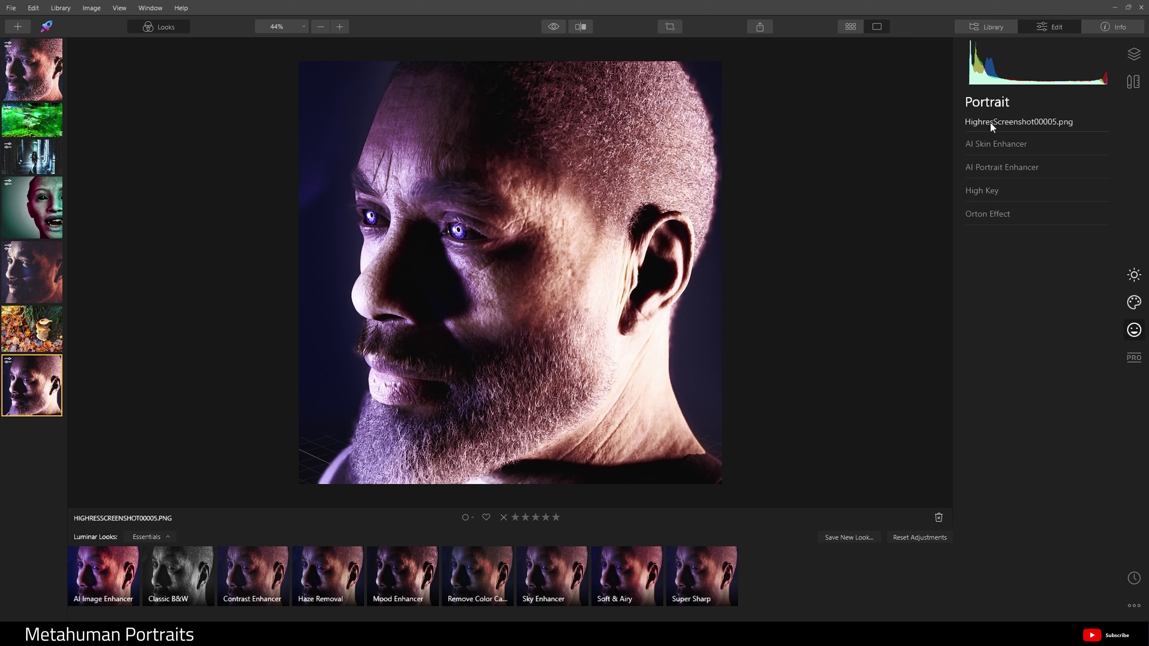
{"action": "left_click", "coordinate": [998, 143]}
{"action": "left_click", "coordinate": [998, 143]}
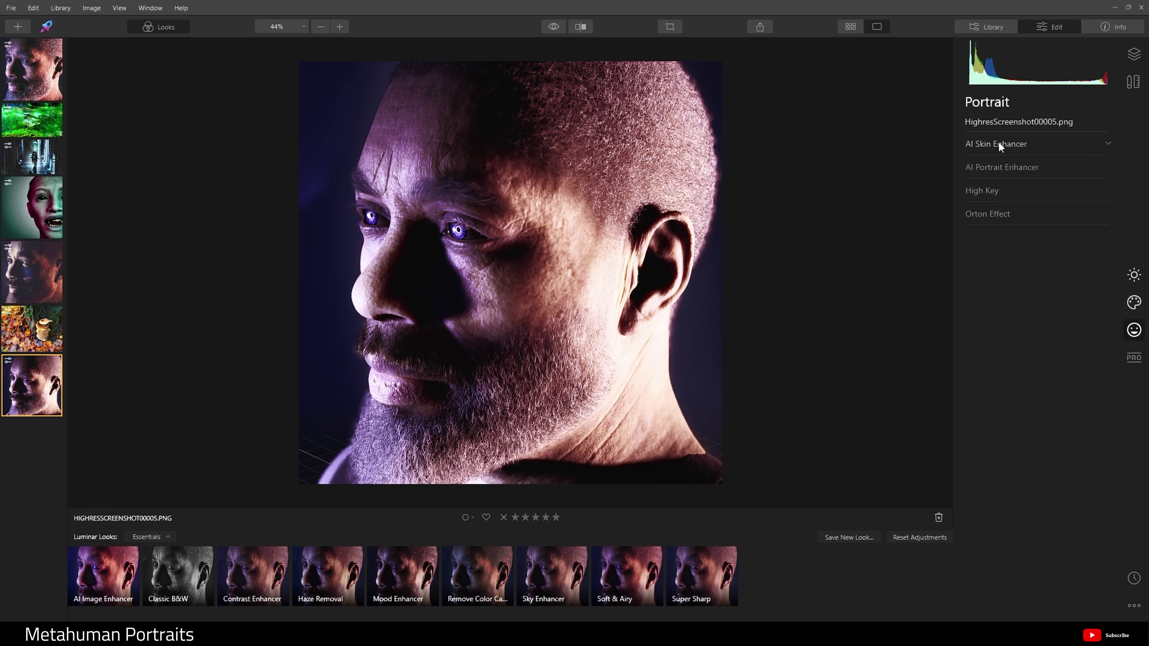
Try the Slim Face 2.0 adjustment of the AI Portrait Enhancer on the portrait
{"action": "left_click", "coordinate": [1005, 167]}
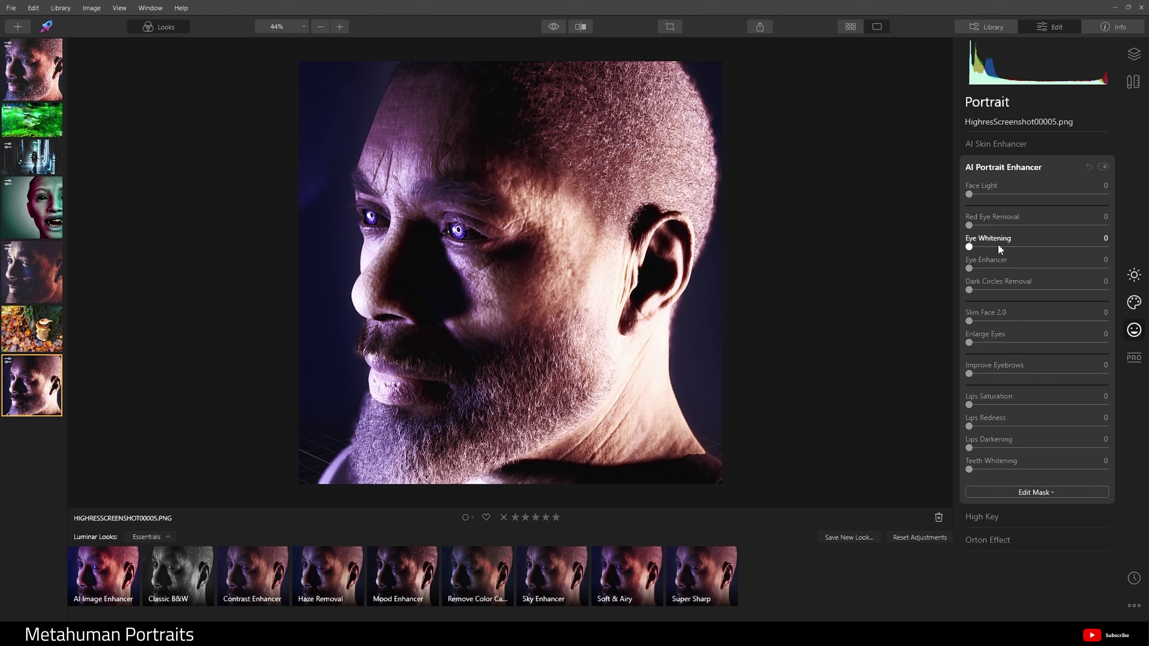
{"action": "left_click_drag", "start_coordinate": [969, 320], "coordinate": [942, 324]}
Set Brilliance to 1 and Warmth to -2 in the Professional Color Enhancer for the portrait
{"action": "left_click", "coordinate": [1132, 358]}
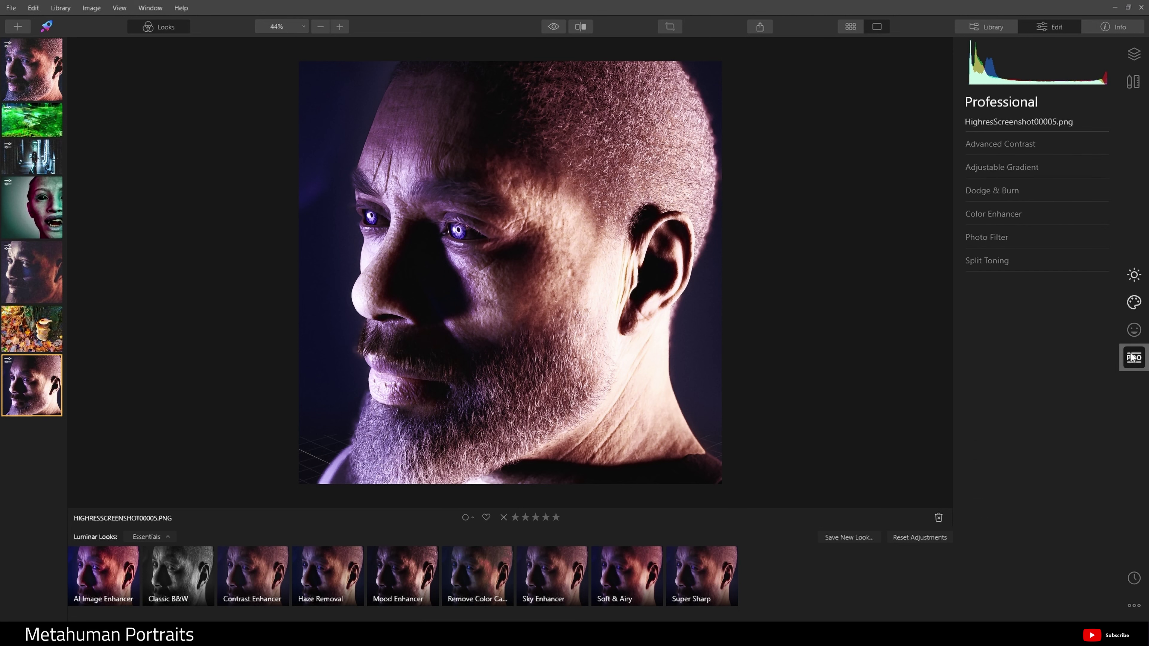
{"action": "left_click", "coordinate": [1024, 144]}
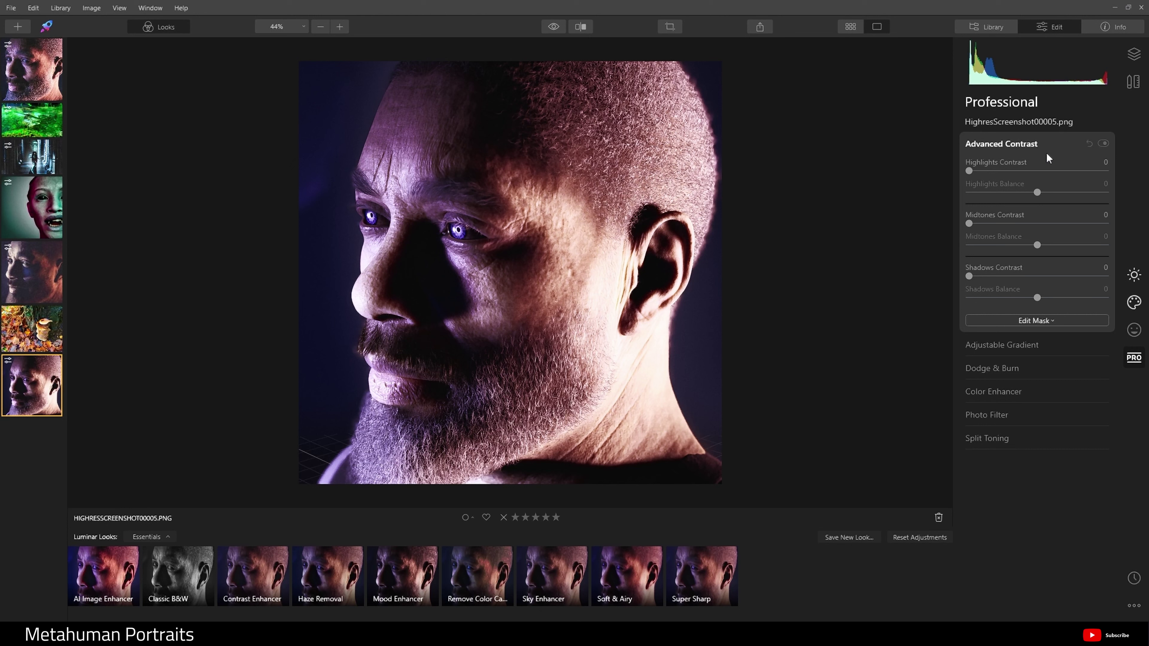
{"action": "left_click", "coordinate": [1011, 391]}
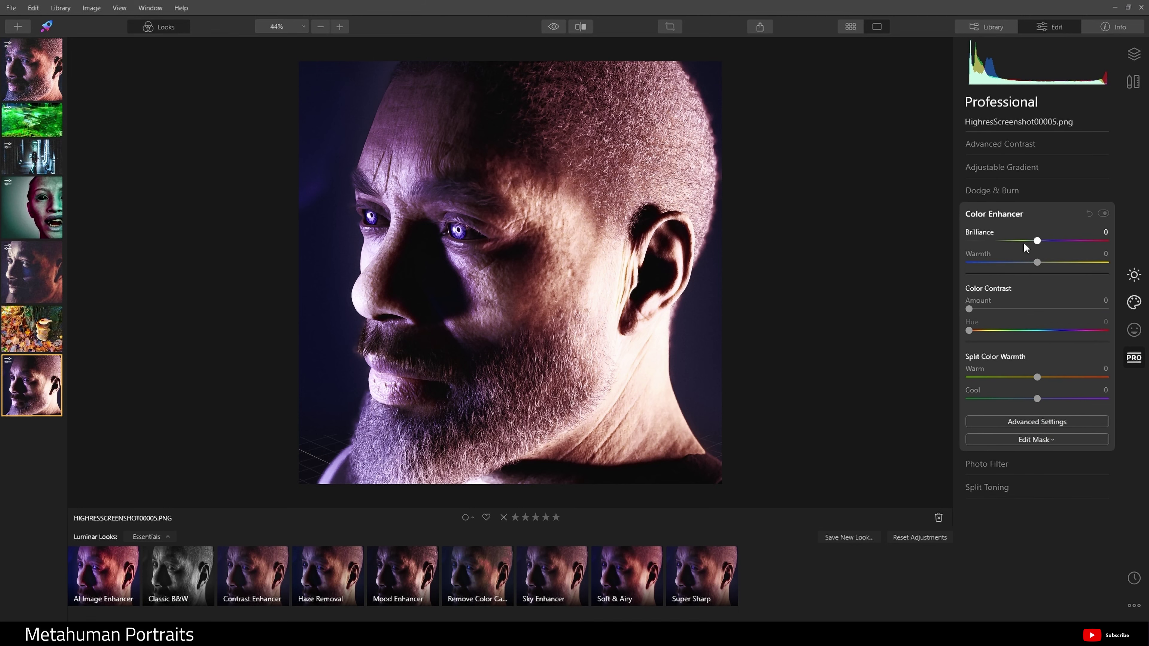
{"action": "left_click_drag", "start_coordinate": [1037, 241], "coordinate": [1013, 242]}
{"action": "left_click_drag", "start_coordinate": [1034, 243], "coordinate": [1040, 244]}
{"action": "mouse_move", "coordinate": [1037, 265]}
{"action": "left_mouse_down"}
{"action": "mouse_move", "coordinate": [949, 255]}
{"action": "mouse_move", "coordinate": [1088, 261]}
{"action": "mouse_move", "coordinate": [1033, 263]}
{"action": "left_mouse_up"}
Set the Color Contrast Amount to 2 and Split Color Warmth to Warm 5 and Cool 1
{"action": "left_click_drag", "start_coordinate": [969, 309], "coordinate": [1122, 304]}
{"action": "left_click_drag", "start_coordinate": [1043, 302], "coordinate": [954, 300]}
{"action": "left_click", "coordinate": [971, 328]}
{"action": "mouse_move", "coordinate": [1037, 377]}
{"action": "left_mouse_down"}
{"action": "mouse_move", "coordinate": [1059, 377]}
{"action": "mouse_move", "coordinate": [982, 378]}
{"action": "mouse_move", "coordinate": [1043, 378]}
{"action": "left_mouse_up"}
{"action": "mouse_move", "coordinate": [1037, 399]}
{"action": "left_mouse_down"}
{"action": "mouse_move", "coordinate": [970, 399]}
{"action": "mouse_move", "coordinate": [1088, 400]}
{"action": "mouse_move", "coordinate": [1020, 401]}
{"action": "mouse_move", "coordinate": [1035, 400]}
{"action": "left_mouse_up"}
Inspect the graded portrait's skin and beard detail at 100% zoom
{"action": "left_click", "coordinate": [449, 312]}
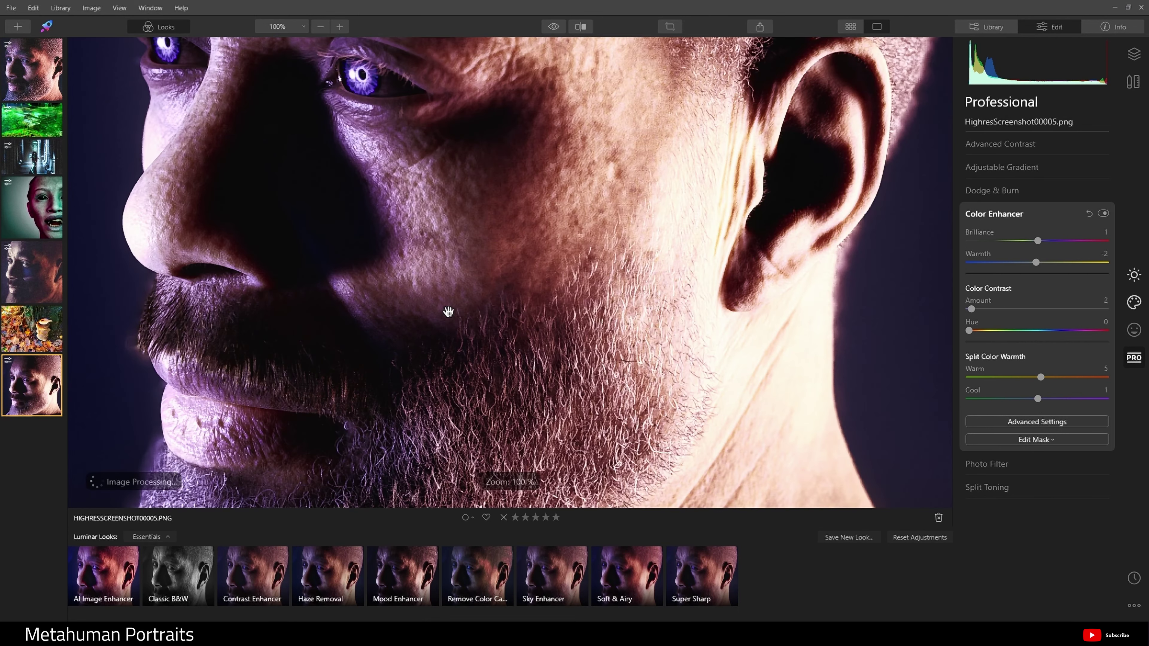
{"action": "left_click", "coordinate": [518, 235]}
{"action": "scroll", "coordinate": [520, 232], "scroll_direction": "up", "scroll_amount": 1}
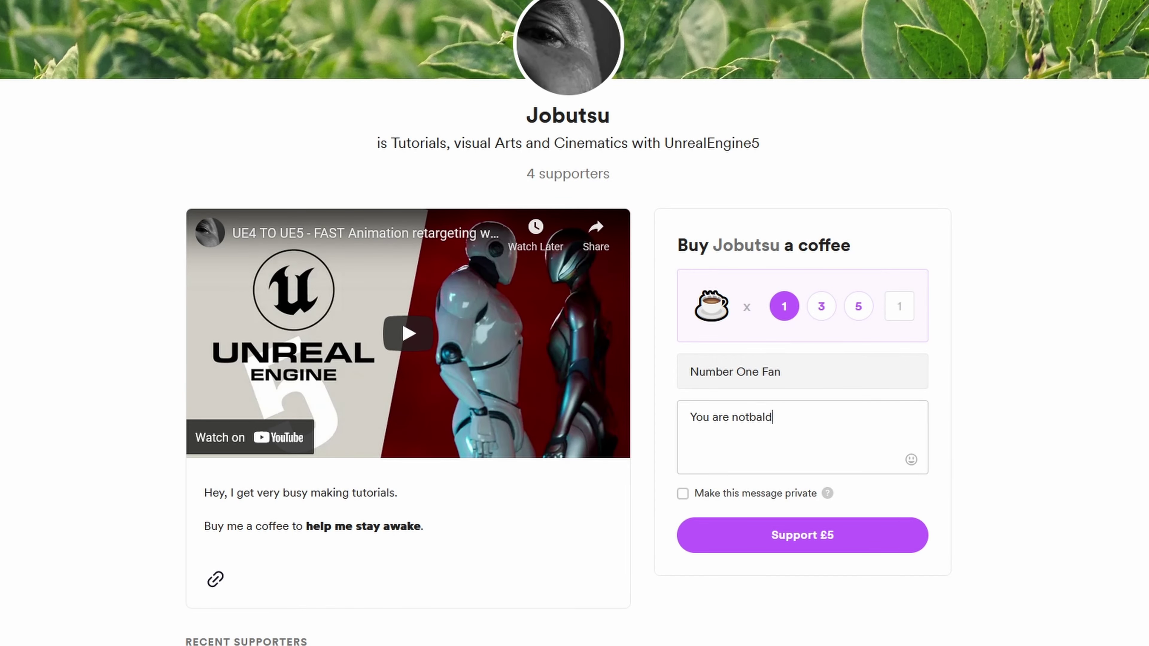
On the Buy Jobutsu a coffee page, end the supporter message with an exclamation mark and submit the £5 support
{"action": "type", "text": "!"}
{"action": "left_click", "coordinate": [779, 541]}
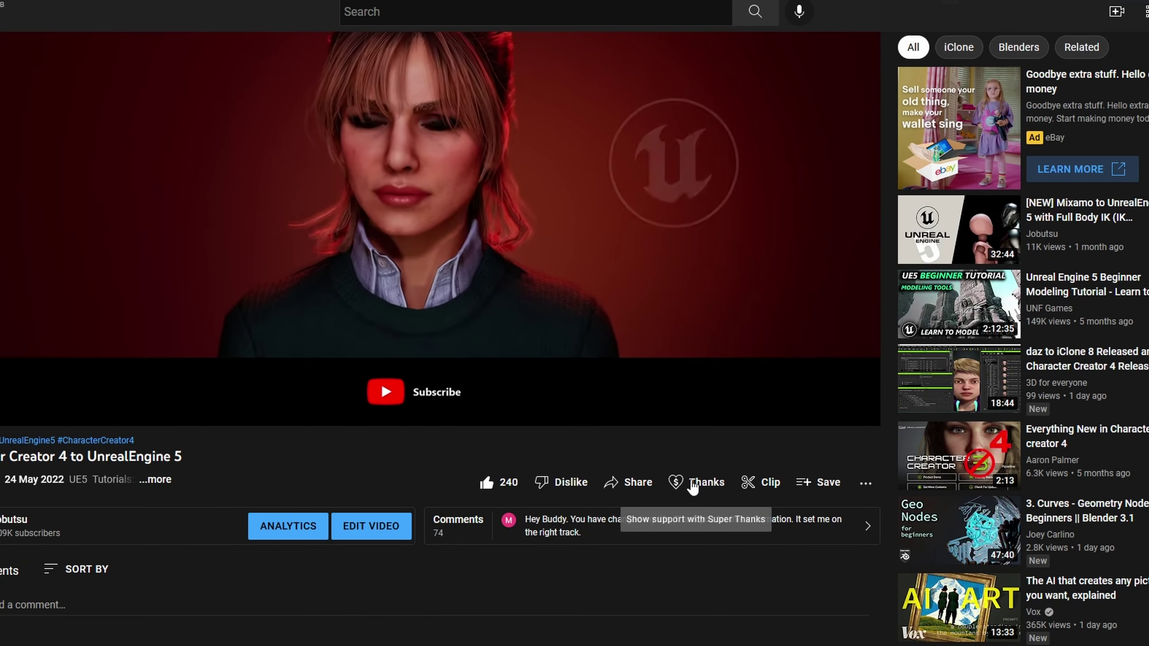
On the YouTube video page, start a Super Thanks for Jobutsu and choose the £50.00 amount
{"action": "left_click", "coordinate": [693, 486]}
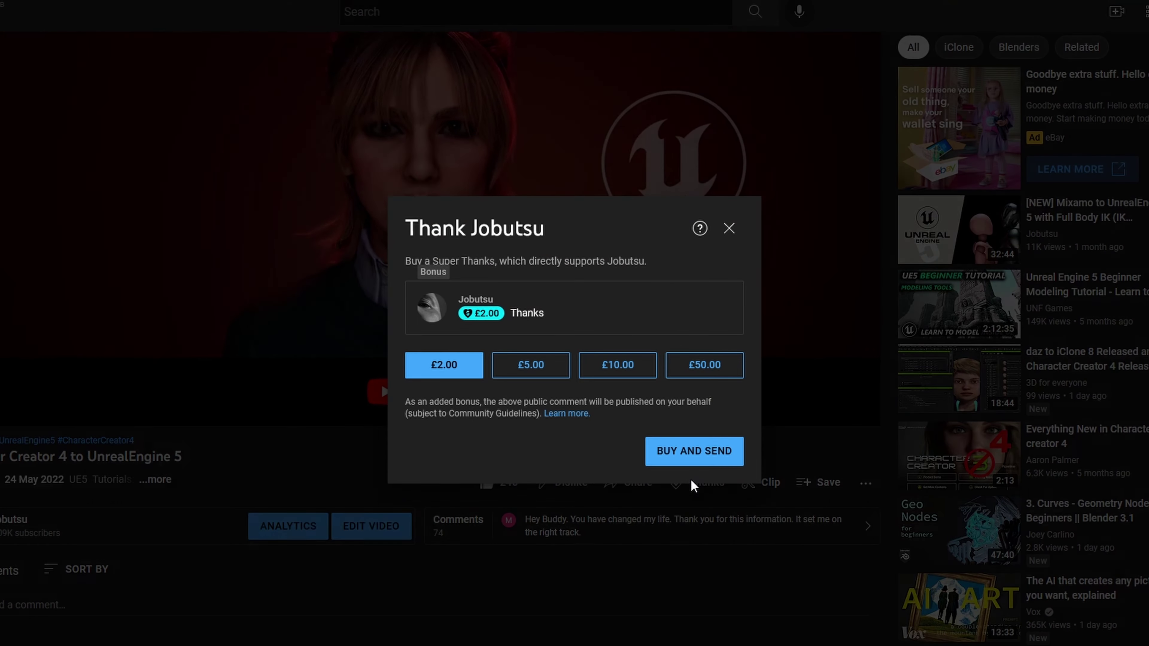
{"action": "left_click", "coordinate": [701, 366]}
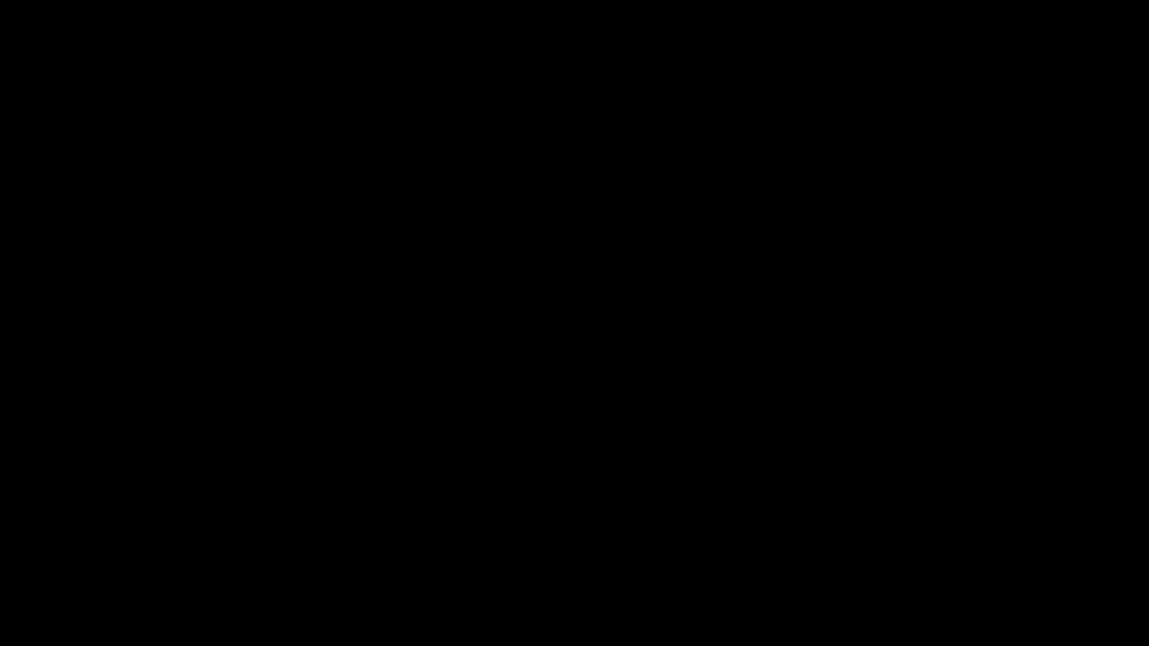